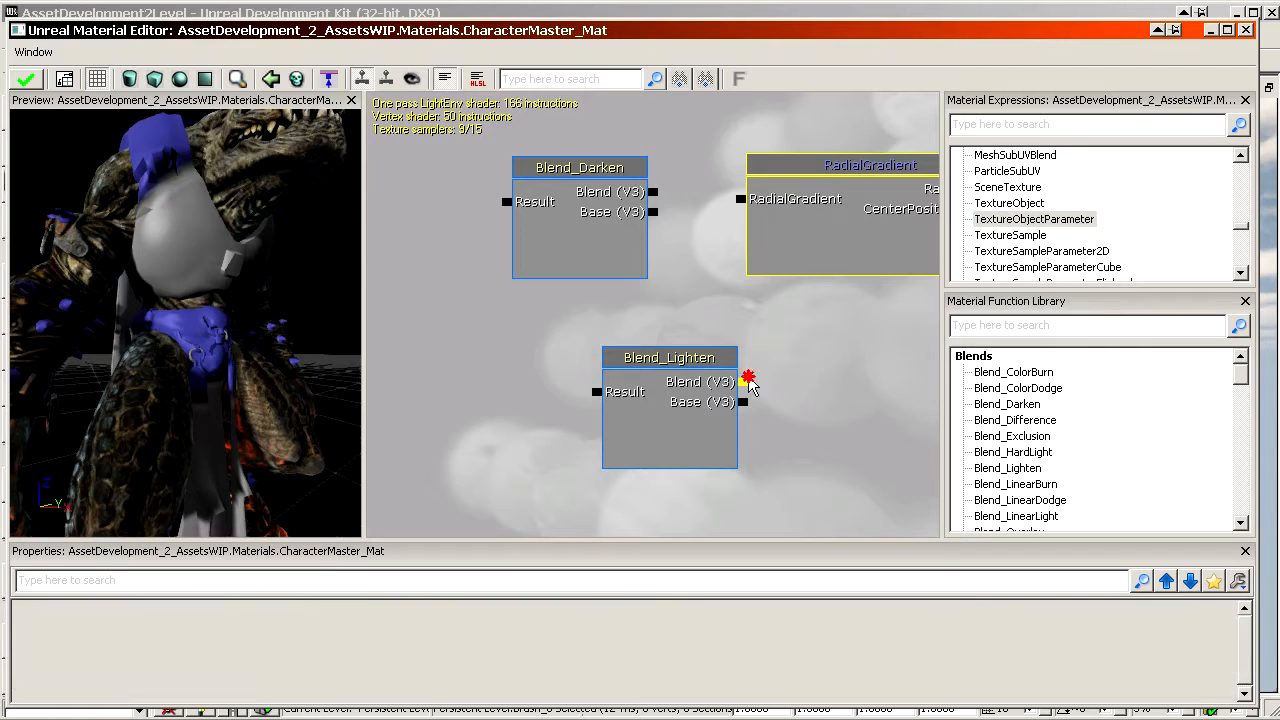
Locate the material function assigned to the RadialGradient node in the content browser.
drag(759, 326, 808, 343)
click(730, 260)
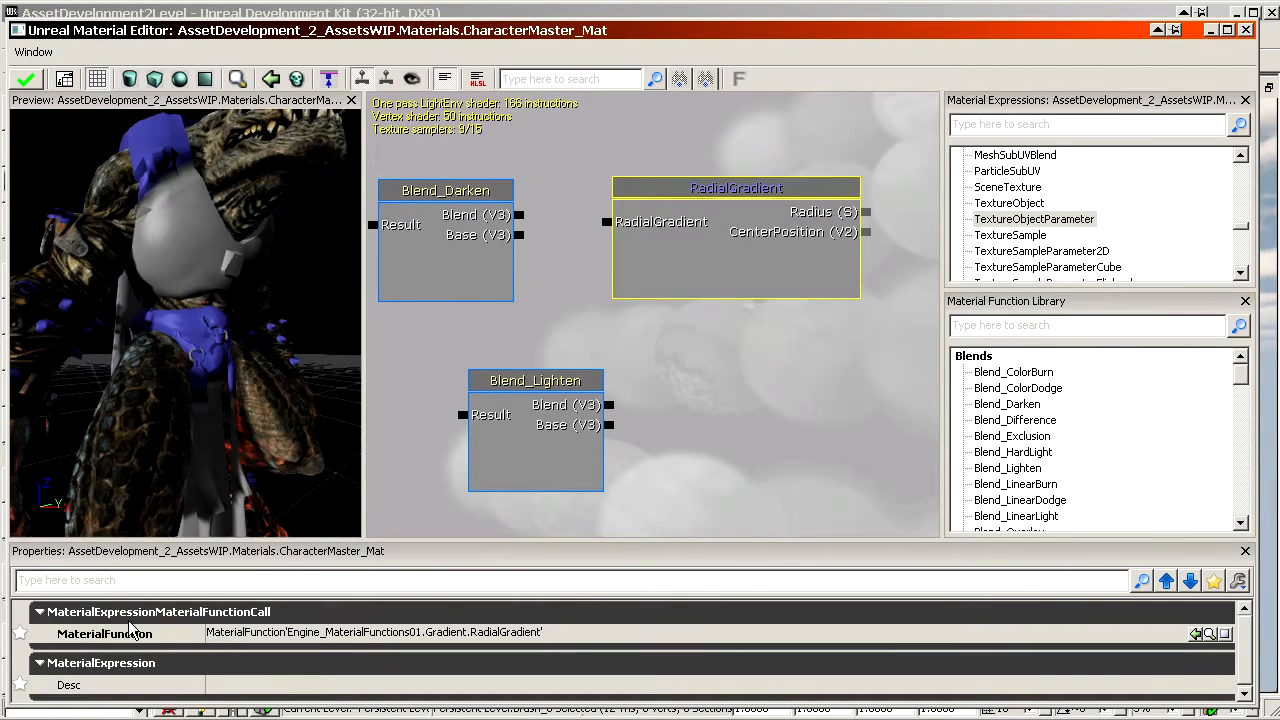
click(248, 636)
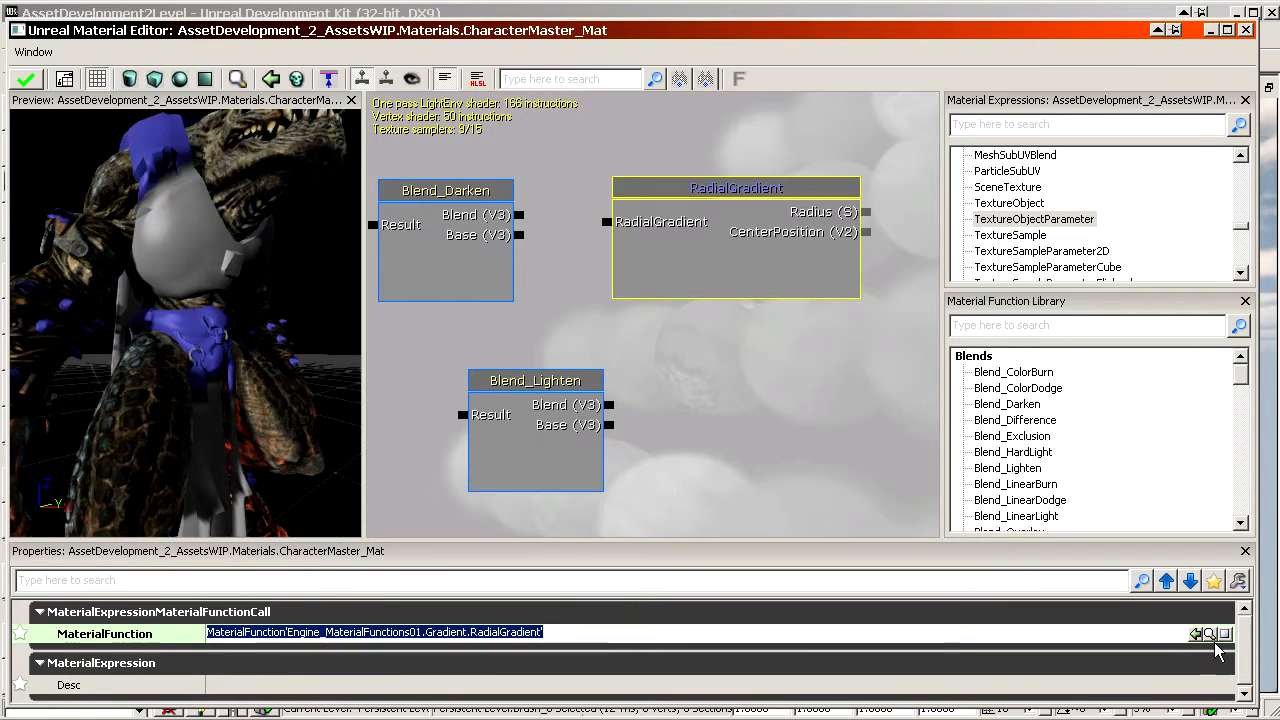
click(1209, 635)
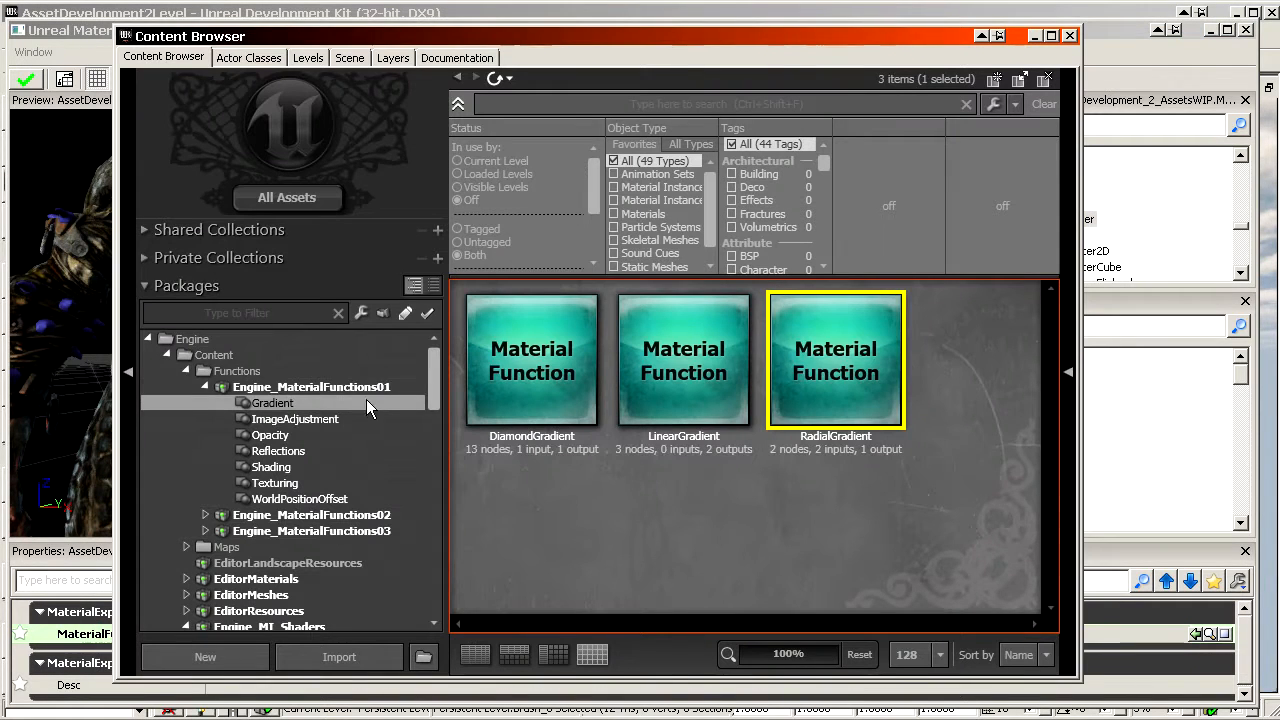
Browse the material functions in Engine_MaterialFunctions01, Engine_MaterialFunctions02 and the whole Functions folder.
click(340, 387)
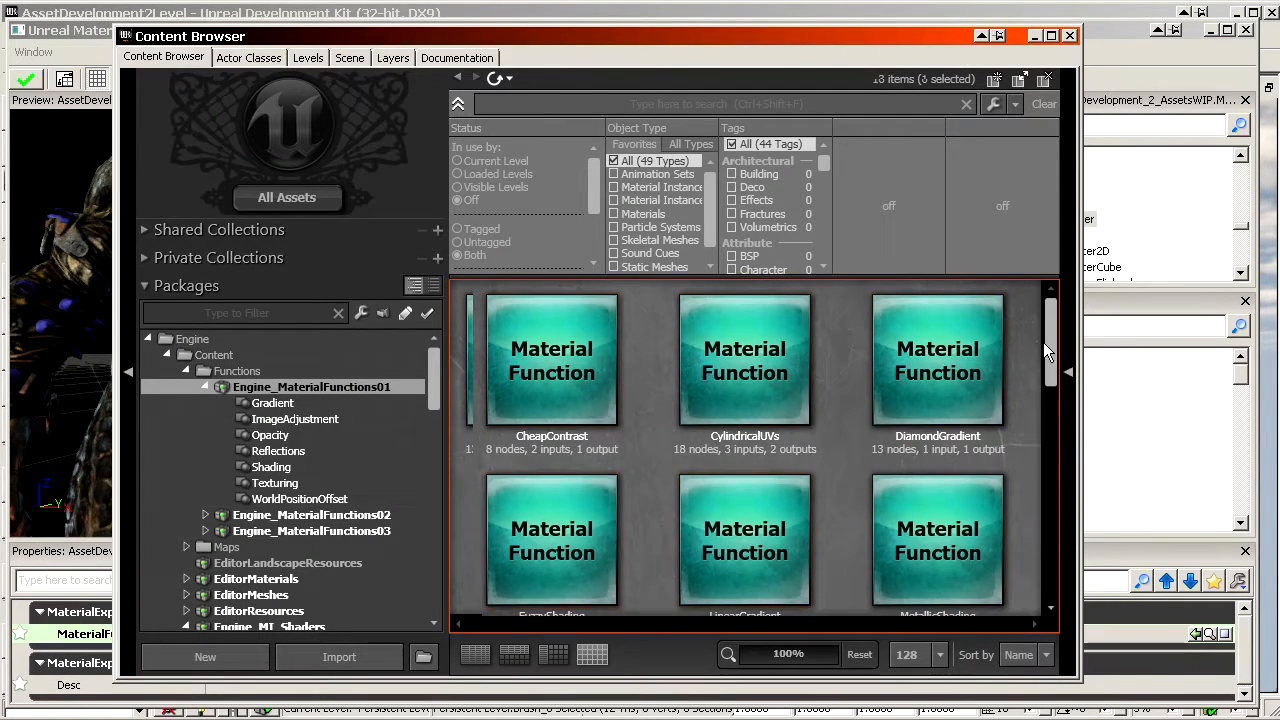
drag(1043, 342, 1050, 300)
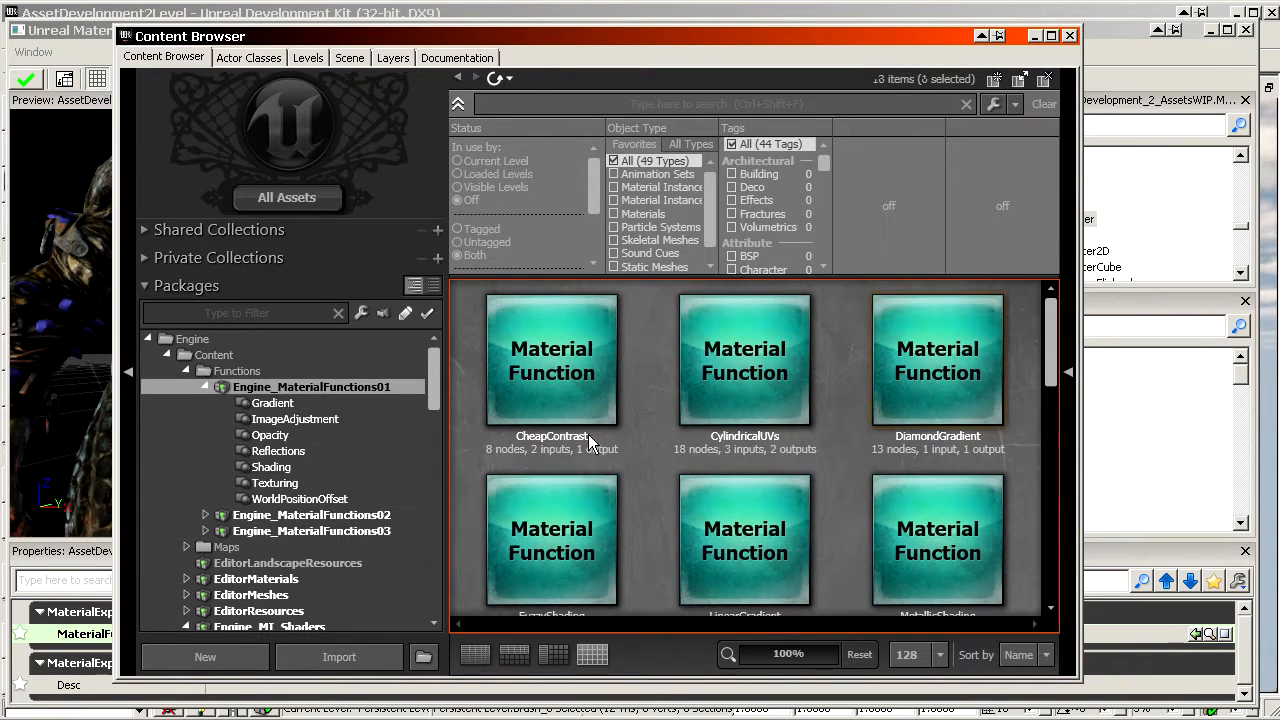
click(375, 517)
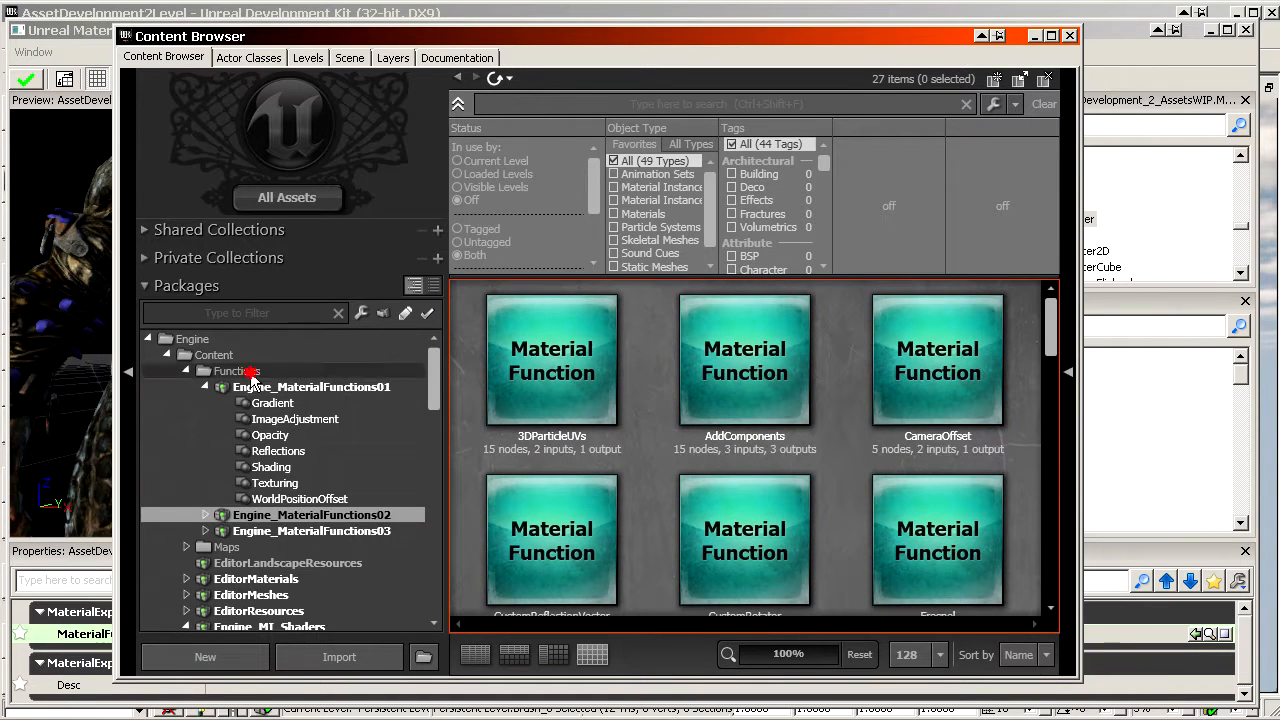
click(236, 371)
drag(1050, 316, 1050, 590)
Bring the content browser back over the material editor and open the SoftOpacity material function.
drag(820, 38, 0, 54)
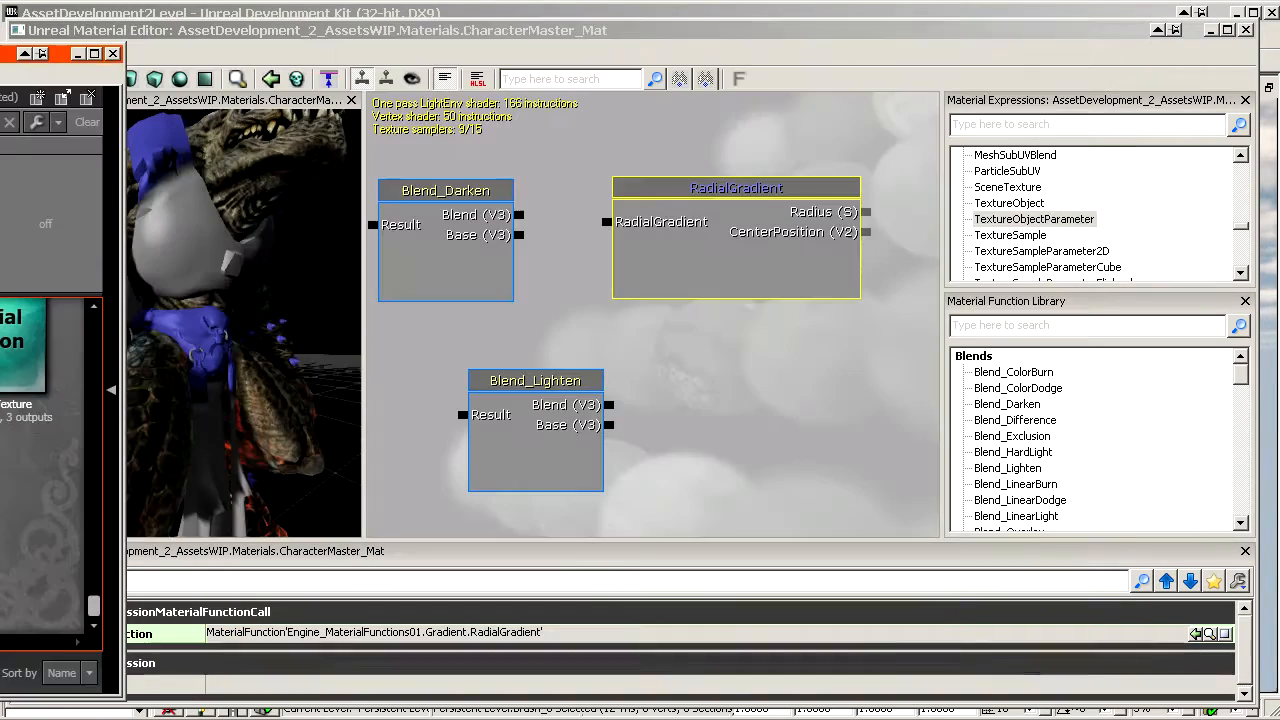
mouse_move(1243, 381)
mouse_down()
mouse_move(1237, 406)
mouse_move(1240, 376)
mouse_up()
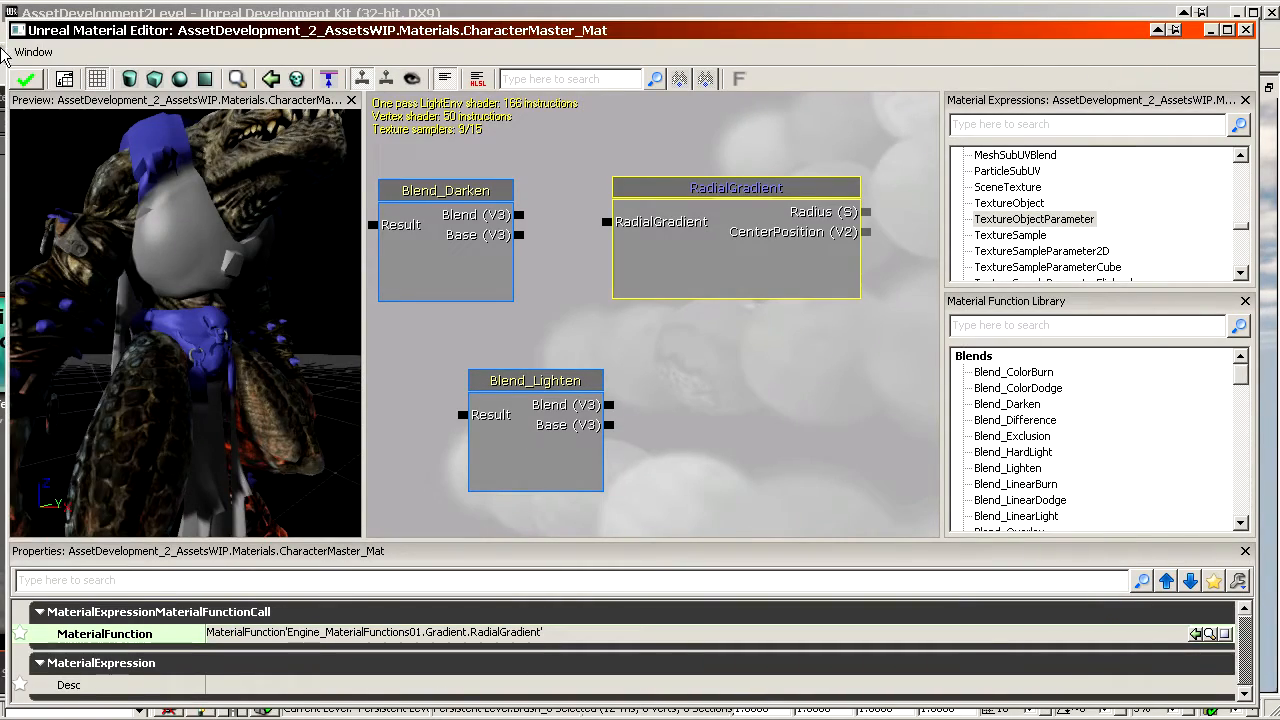
drag(2, 54, 860, 58)
scroll(822, 480, up, 8)
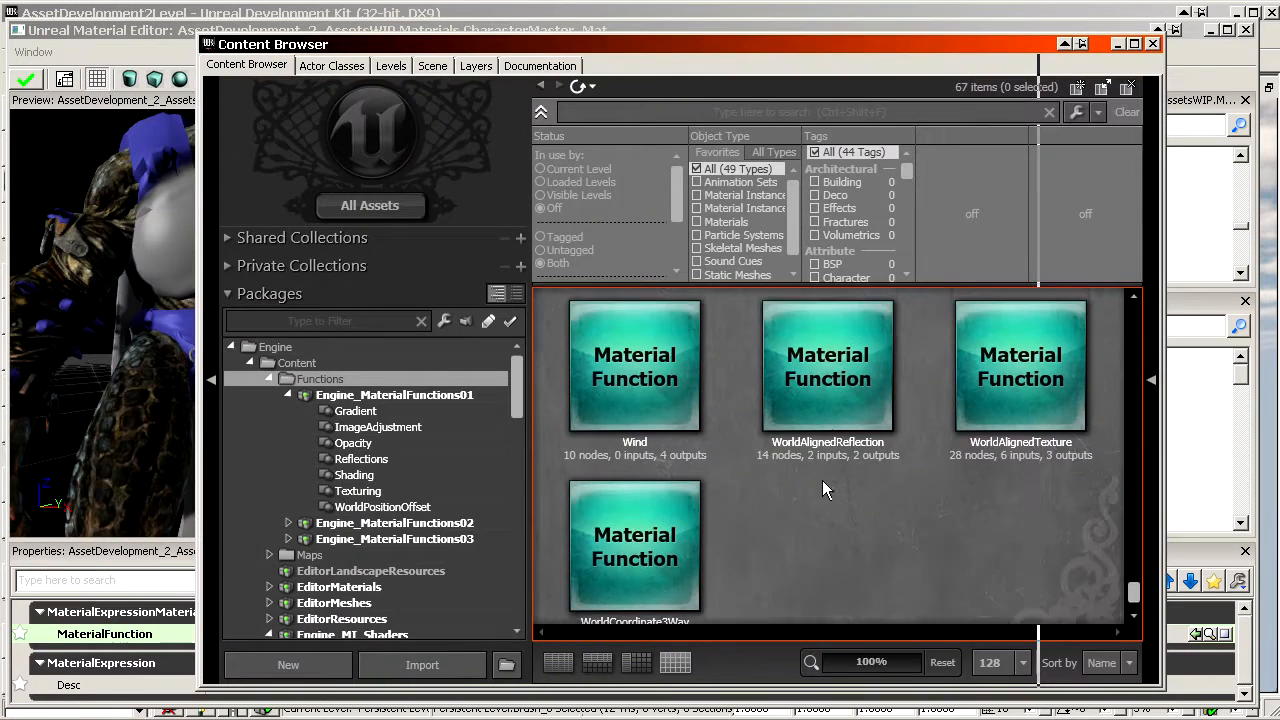
click(818, 405)
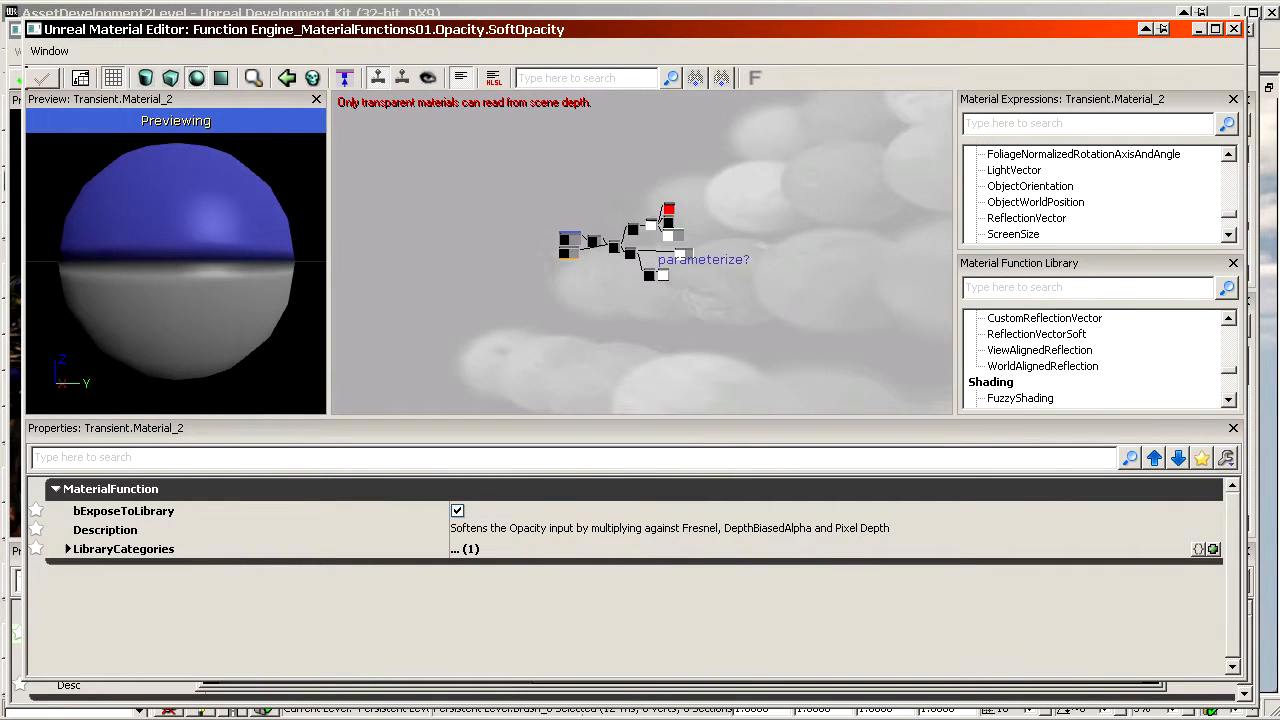
Widen the graph area and examine the node network inside the SoftOpacity function.
scroll(485, 358, up, 3)
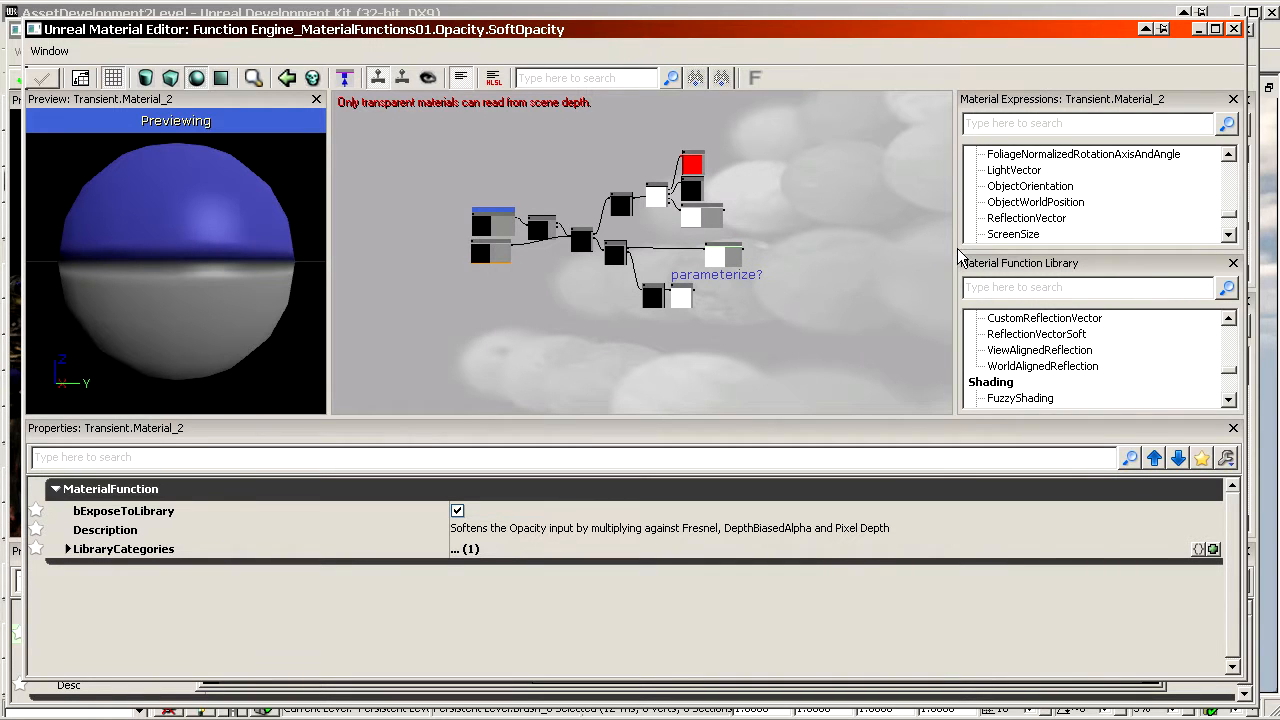
drag(1019, 250, 1067, 250)
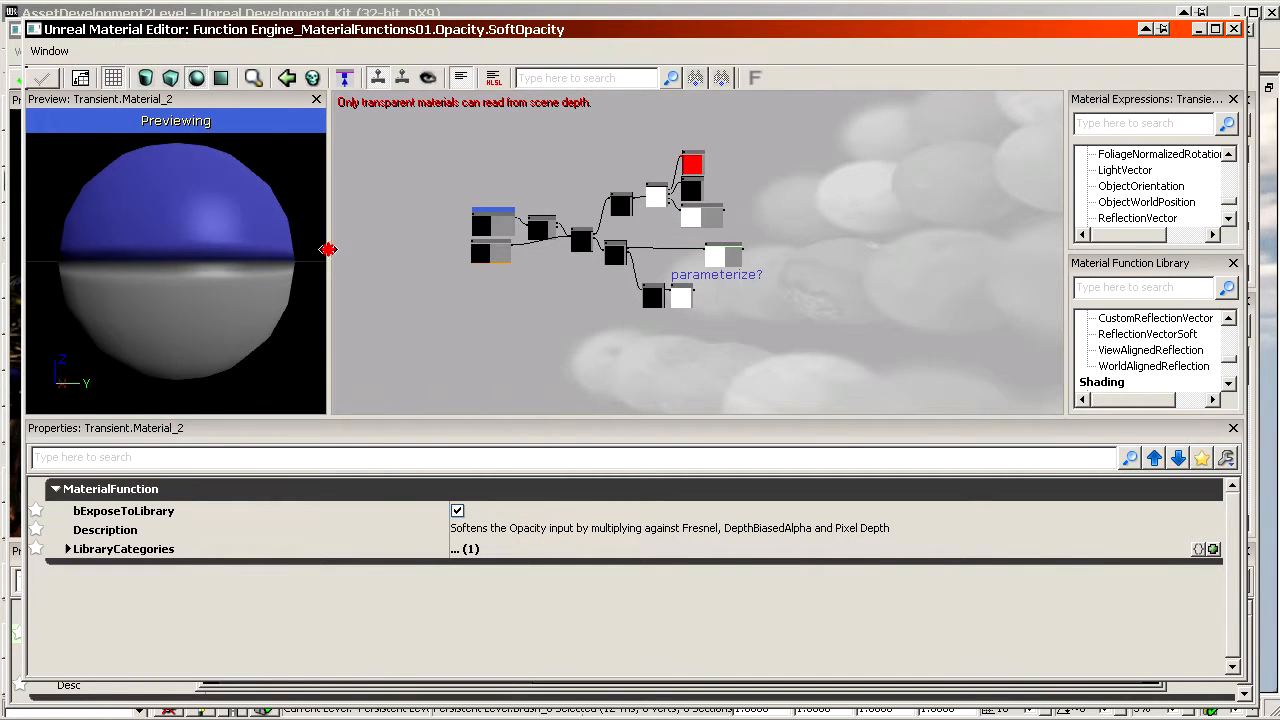
drag(329, 249, 275, 258)
scroll(498, 325, up, 6)
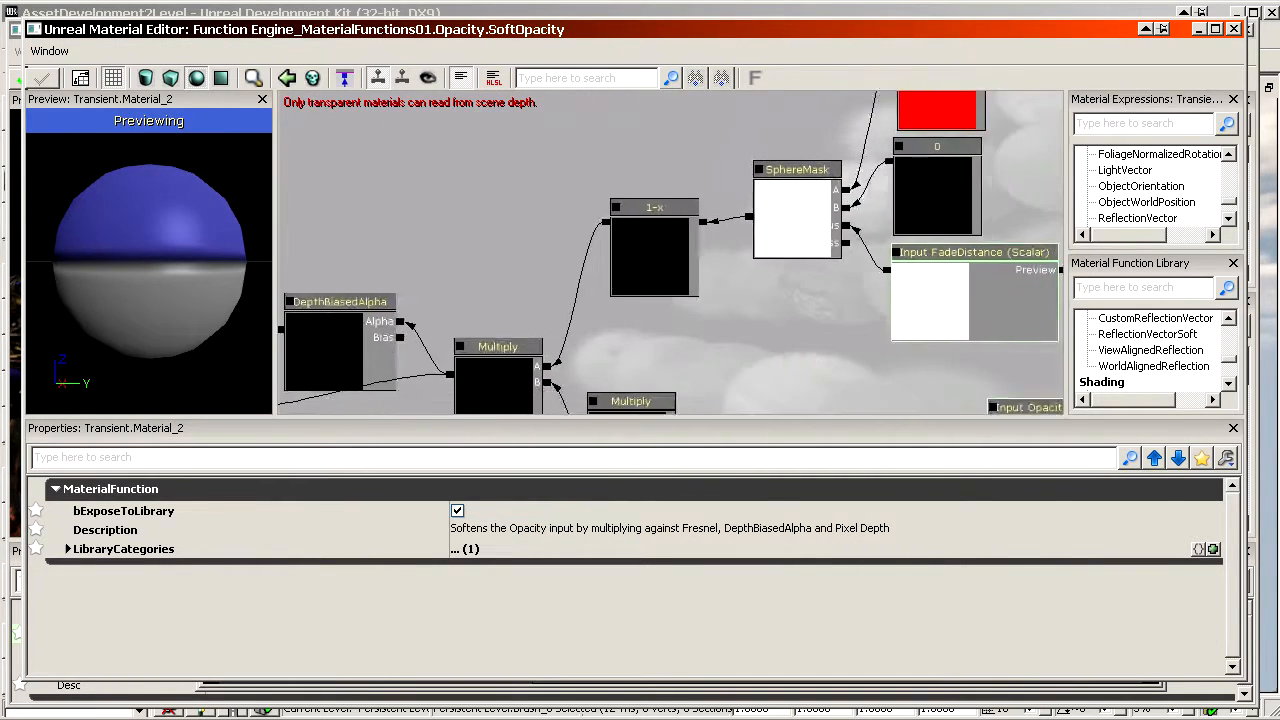
drag(489, 148, 506, 229)
drag(791, 273, 824, 225)
drag(918, 275, 962, 330)
drag(288, 100, 582, 160)
Open the TreeAnimationSines material function and view its node network.
drag(785, 300, 349, 100)
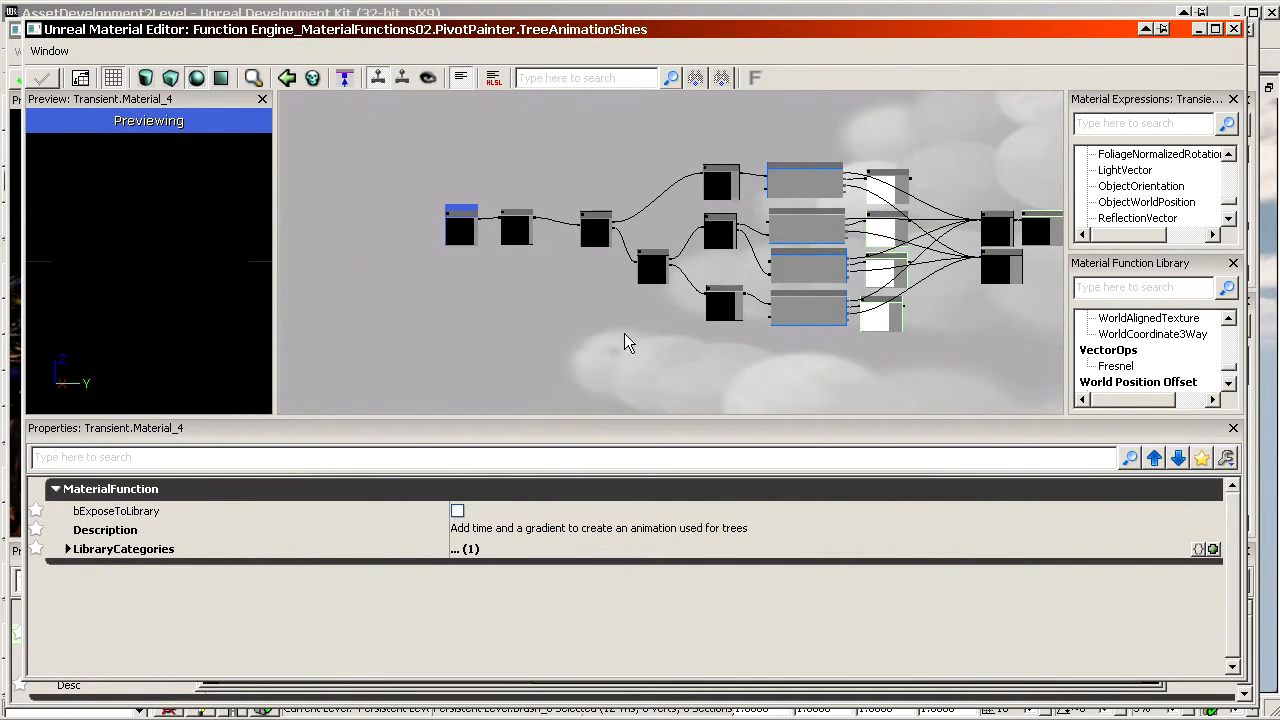
drag(623, 337, 535, 275)
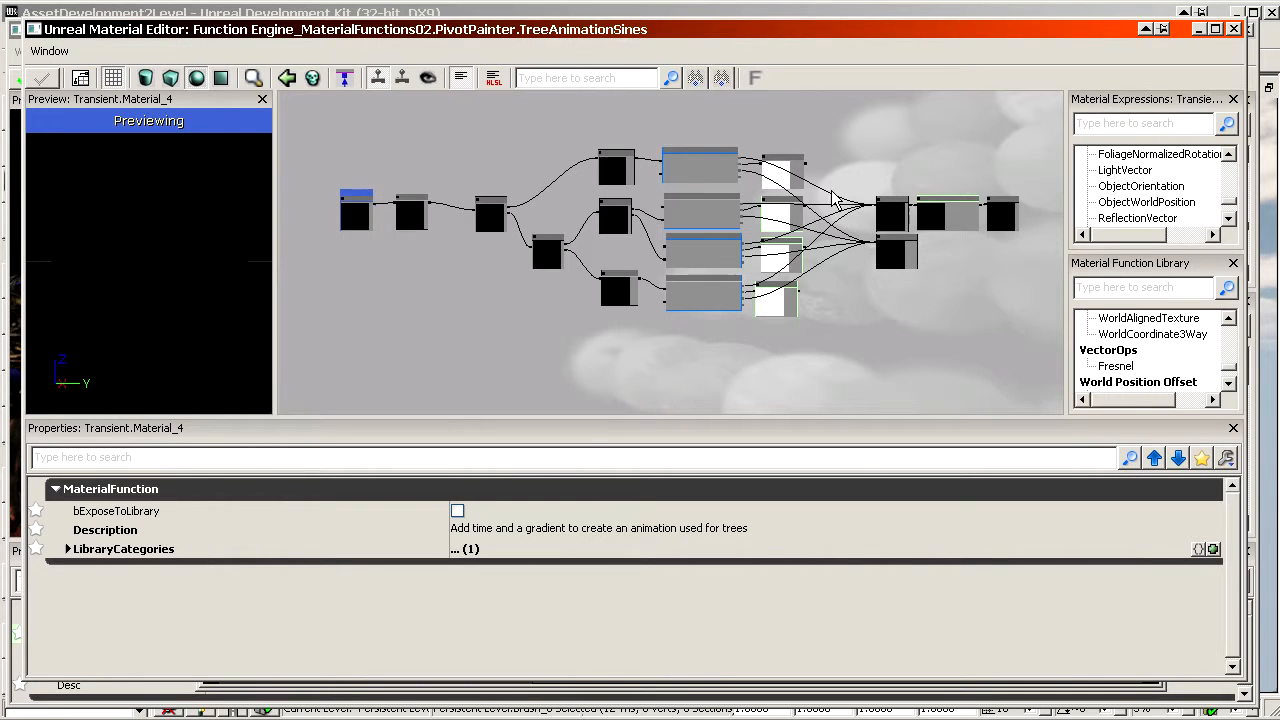
Add a FuzzyShading function node below the TreeAnimationSines network.
scroll(1155, 362, up, 3)
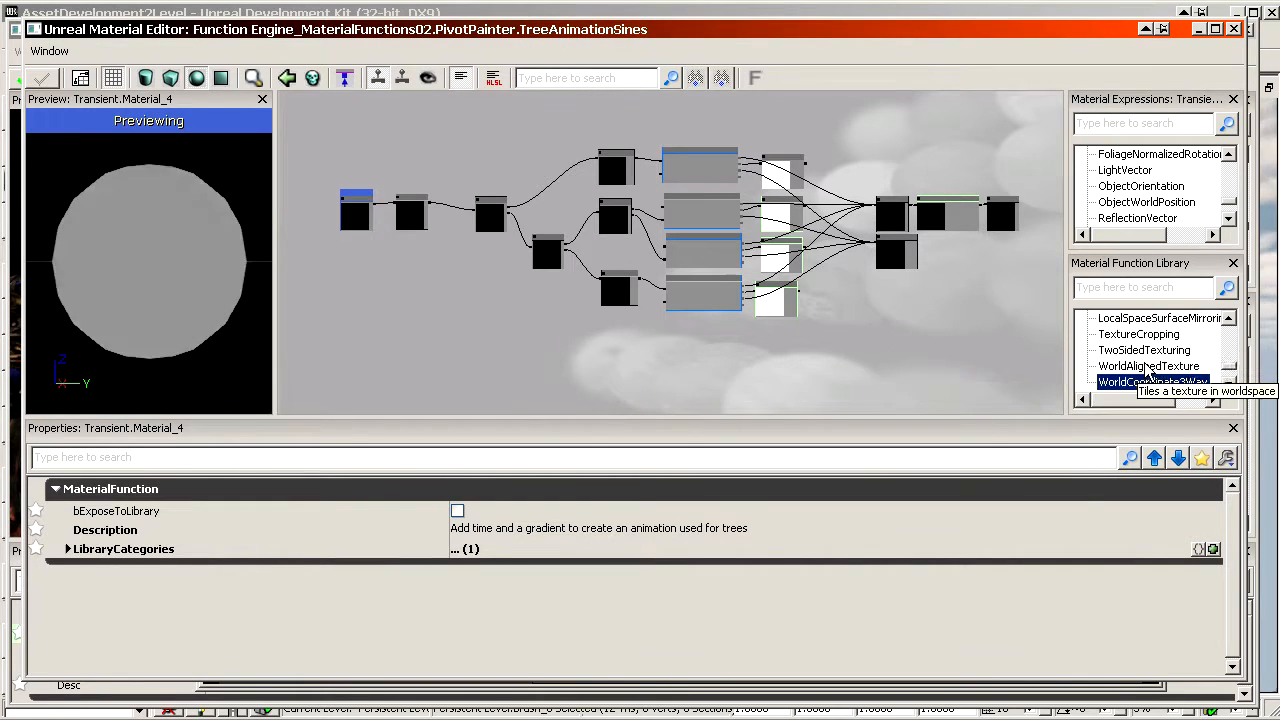
drag(1134, 352, 441, 319)
scroll(441, 319, up, 5)
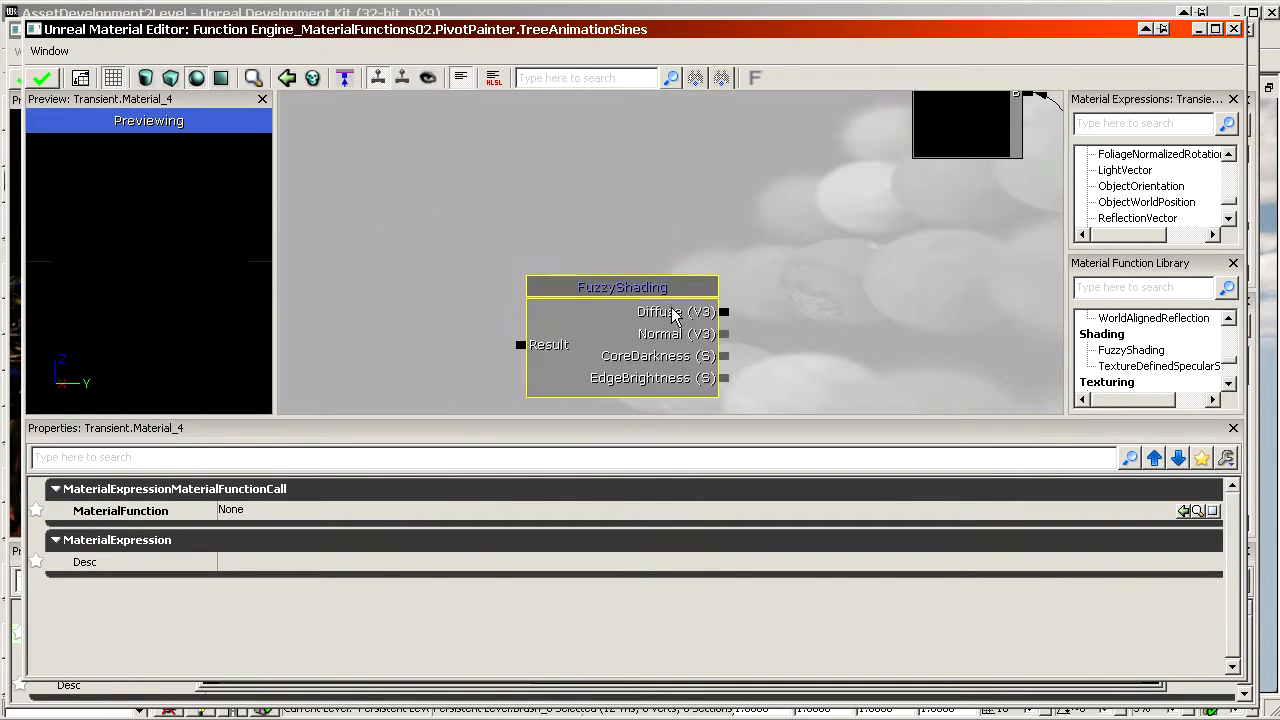
scroll(773, 302, down, 4)
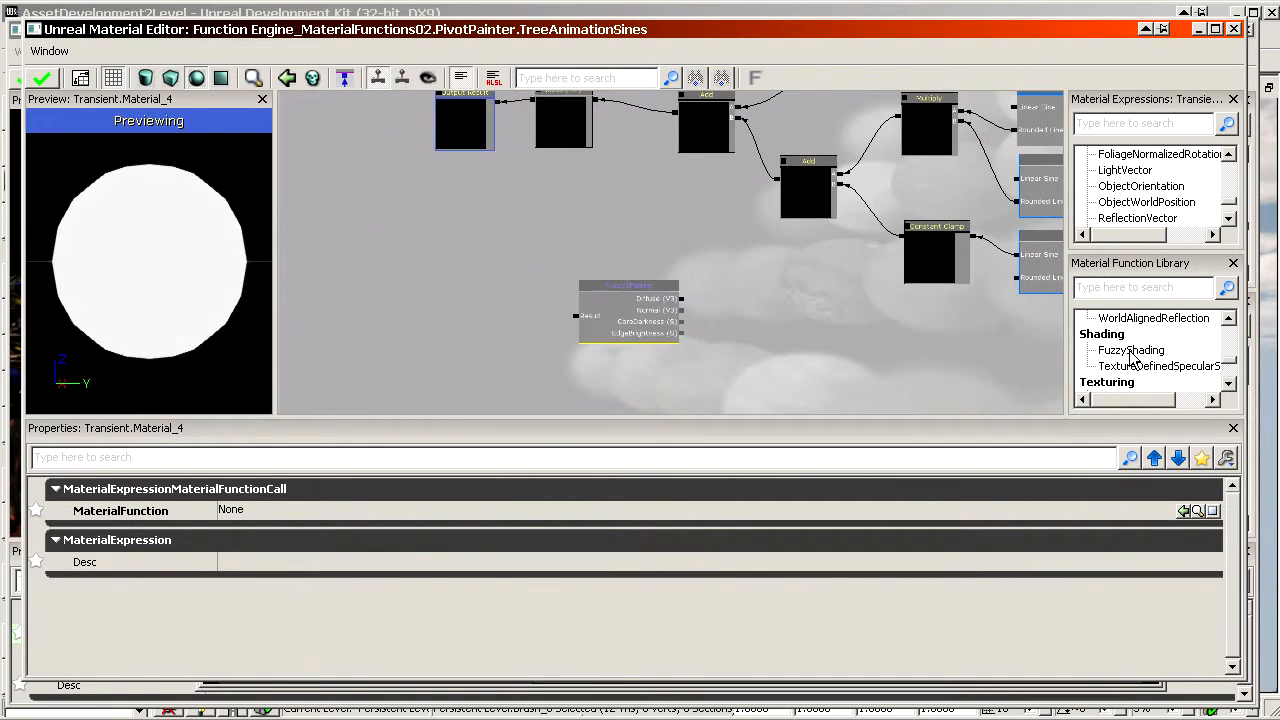
scroll(937, 345, down, 2)
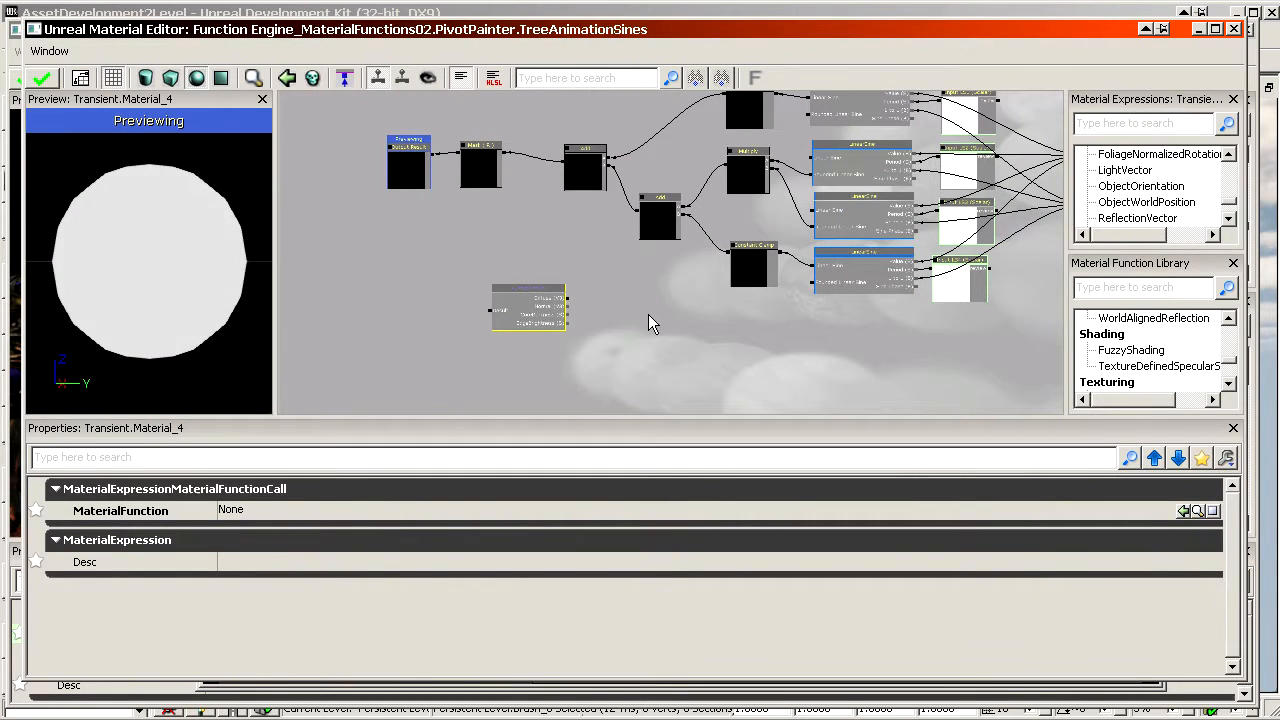
scroll(648, 312, up, 2)
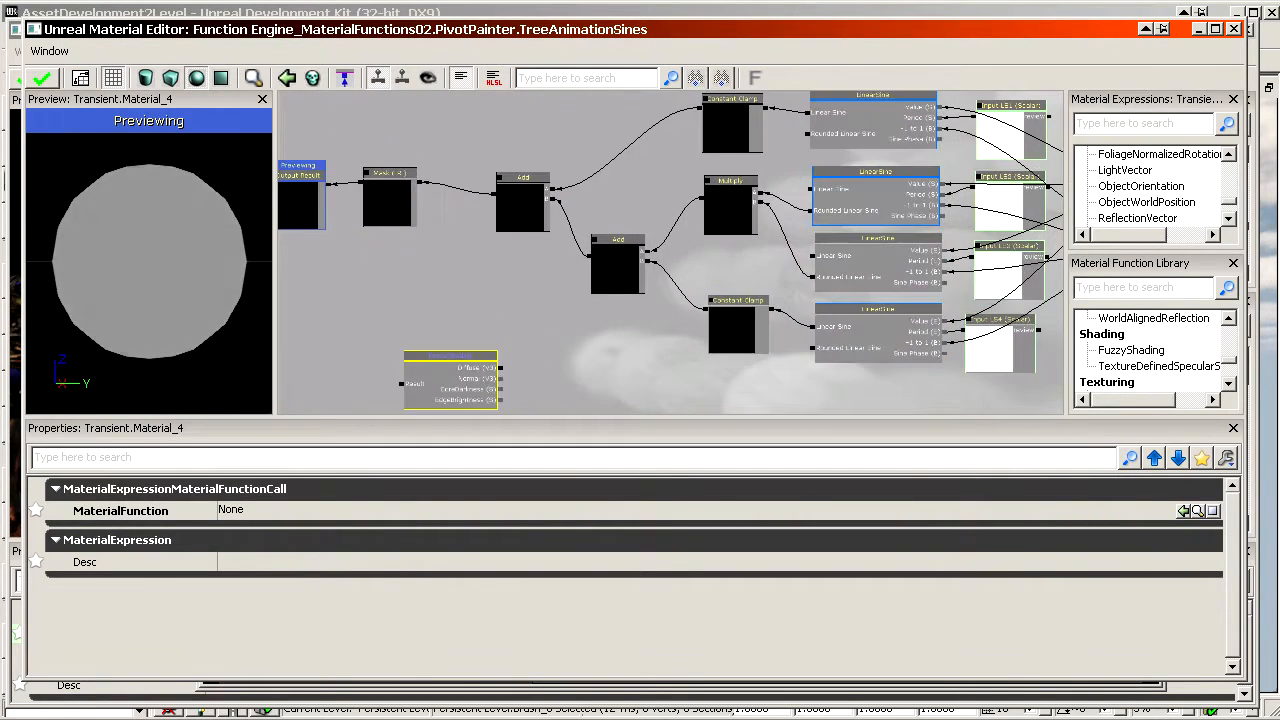
Delete the FuzzyShading node and close the TreeAnimationSines editor without applying the changes.
drag(559, 304, 654, 227)
scroll(559, 304, up, 2)
key(Delete)
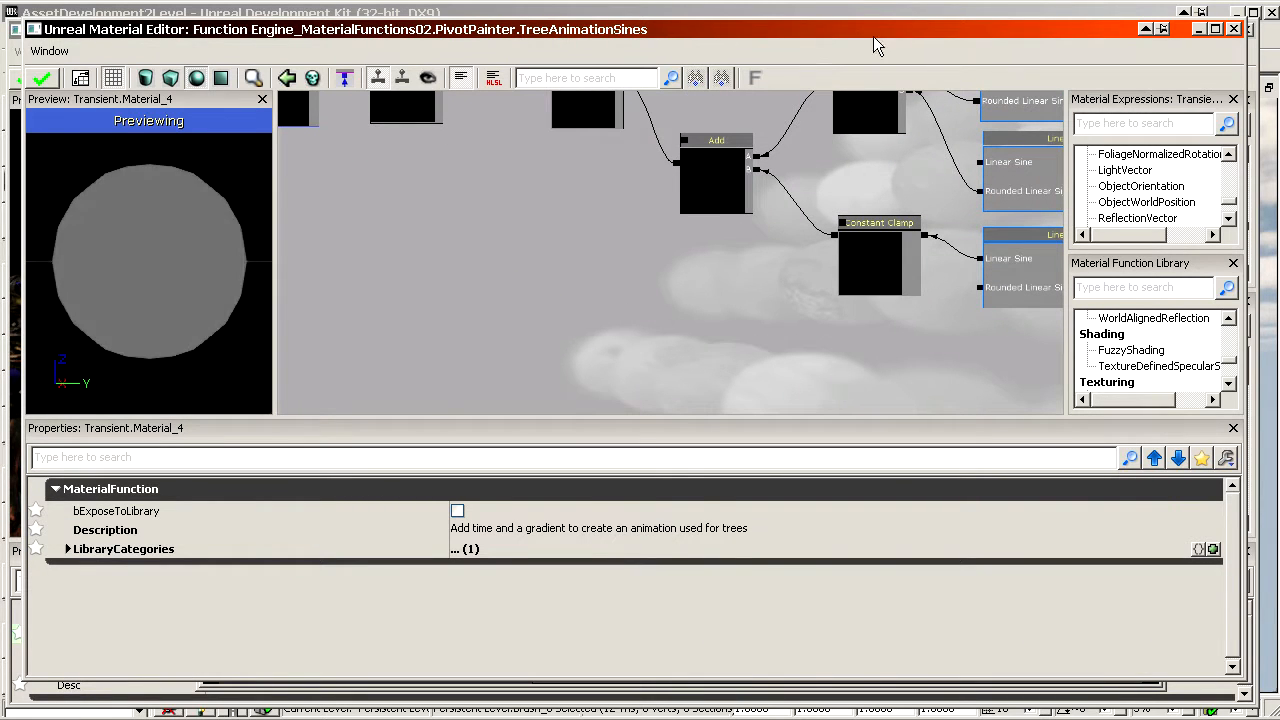
click(1234, 29)
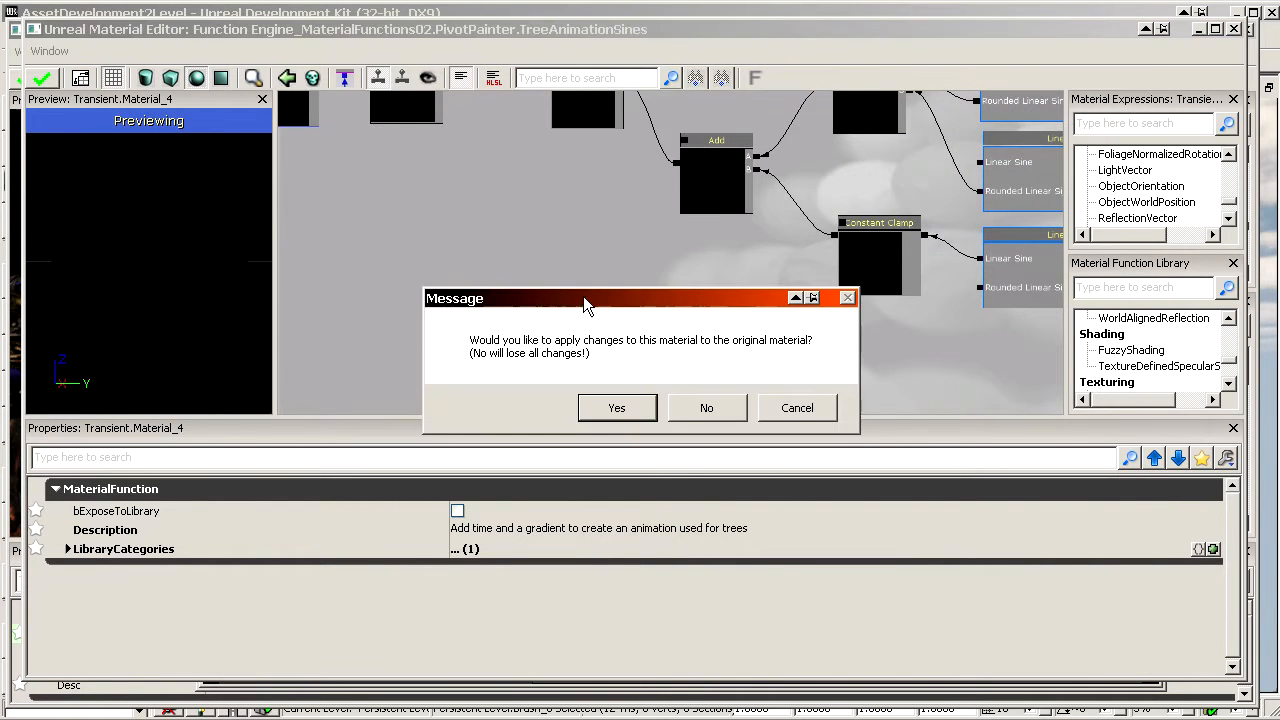
click(707, 408)
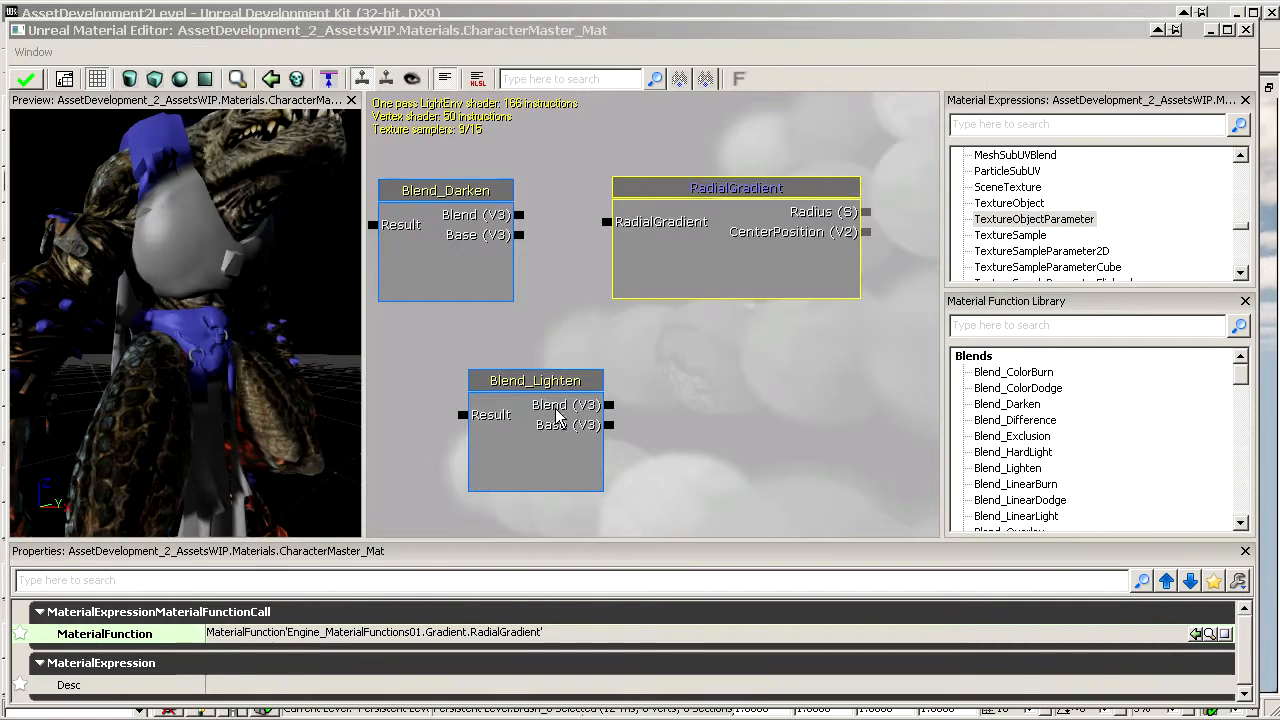
Delete the Blend_Darken, RadialGradient and Blend_Lighten nodes from the CharacterMaster_Mat graph.
scroll(556, 411, down, 6)
ctrl+click(579, 275)
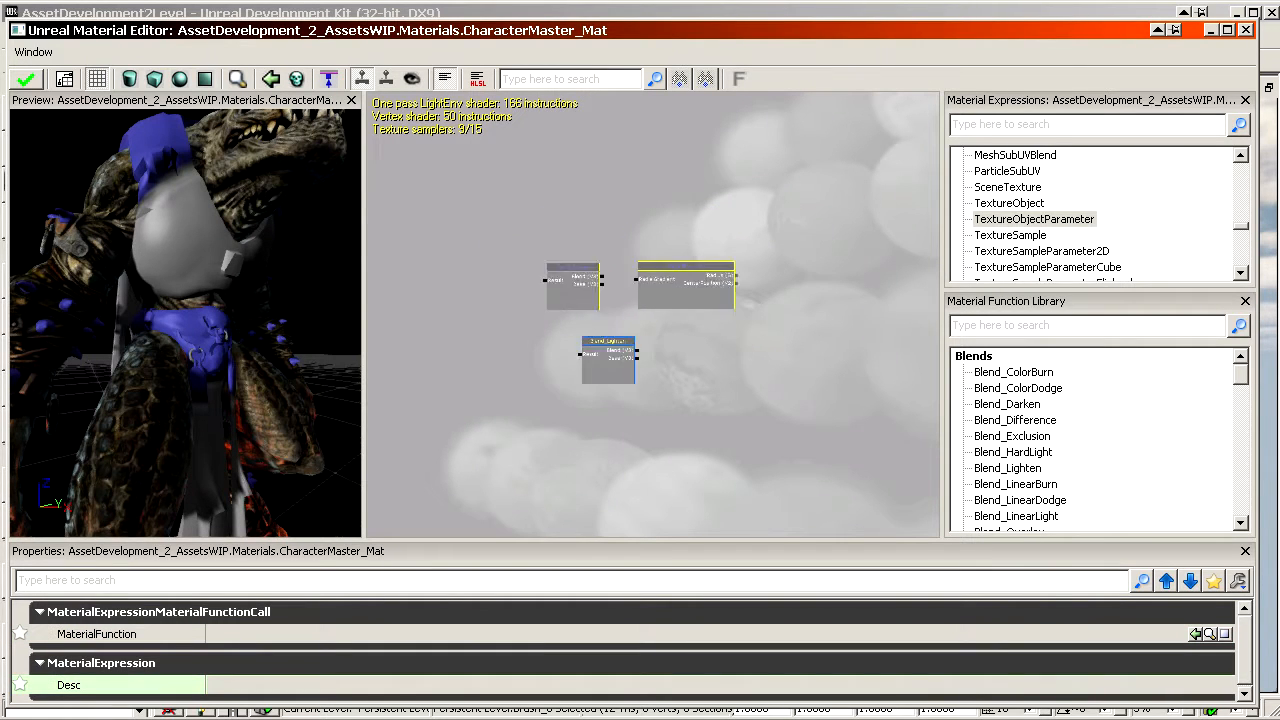
scroll(542, 418, up, 6)
ctrl+click(542, 418)
key(Delete)
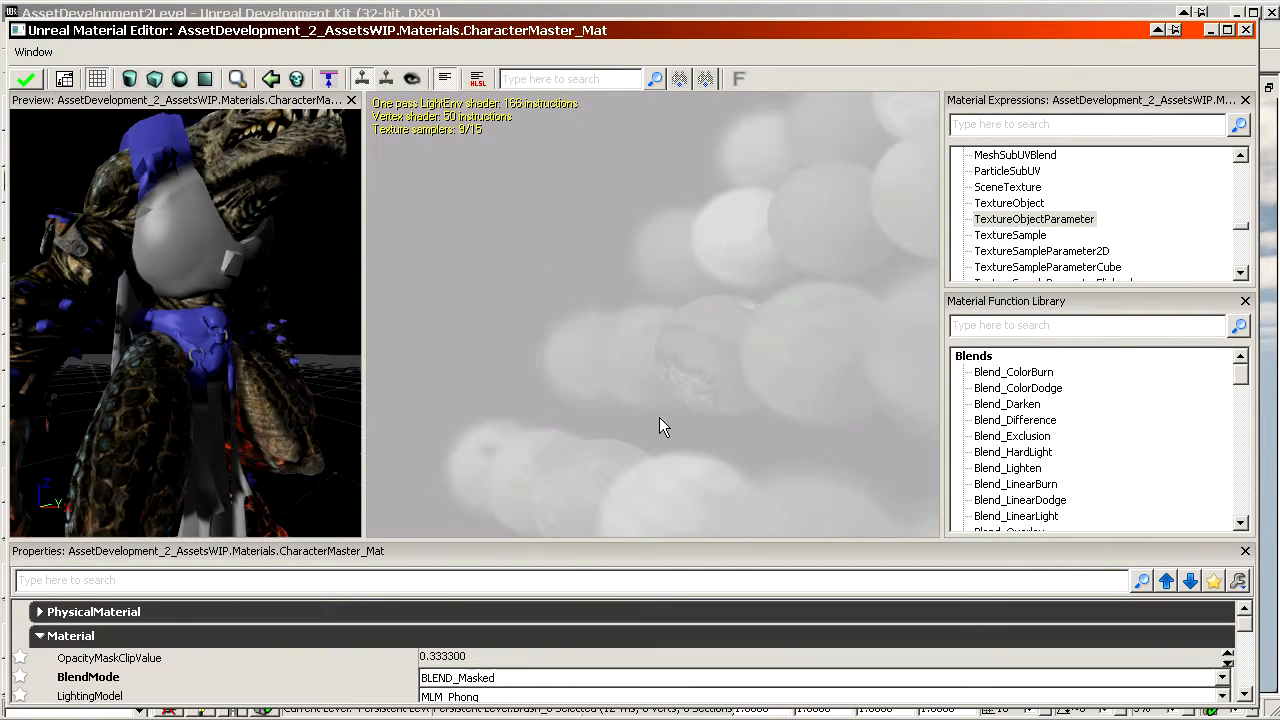
Widen the graph area and inspect the Constant Clamp, Fmod, two Sine and Time nodes of the emissive network.
drag(940, 300, 1095, 275)
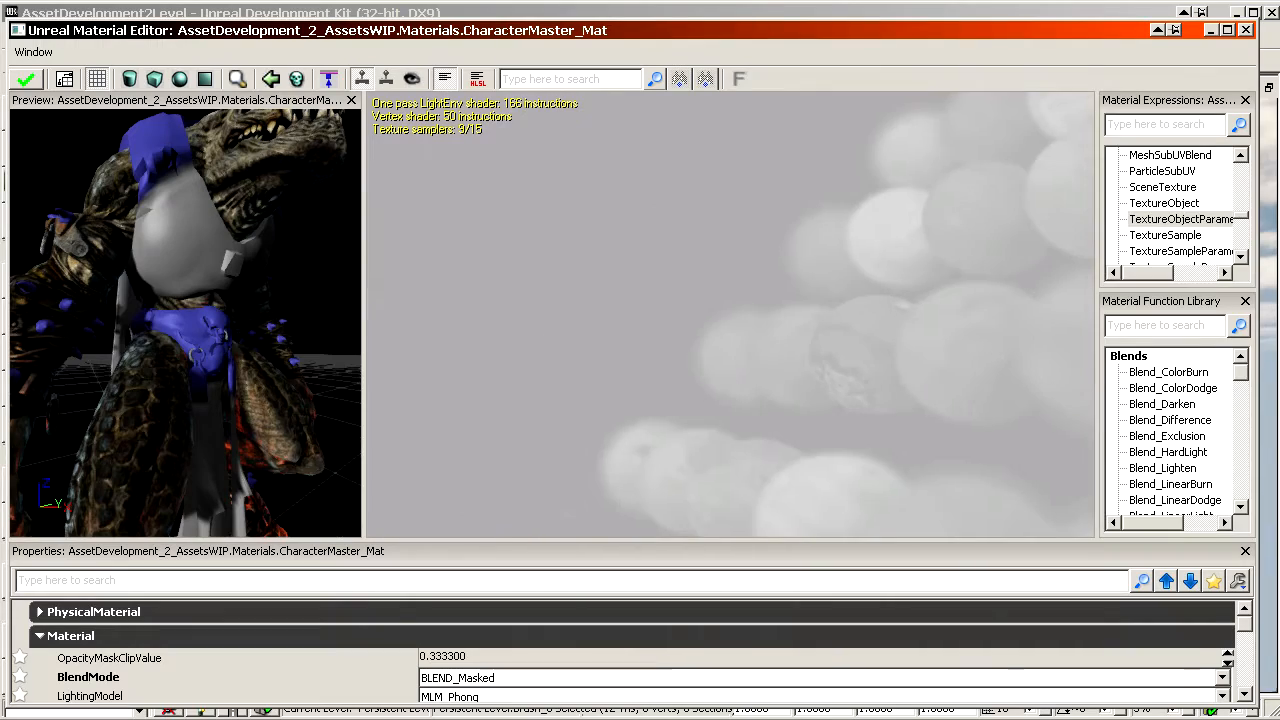
scroll(805, 351, down, 5)
drag(805, 351, 466, 173)
scroll(672, 340, up, 8)
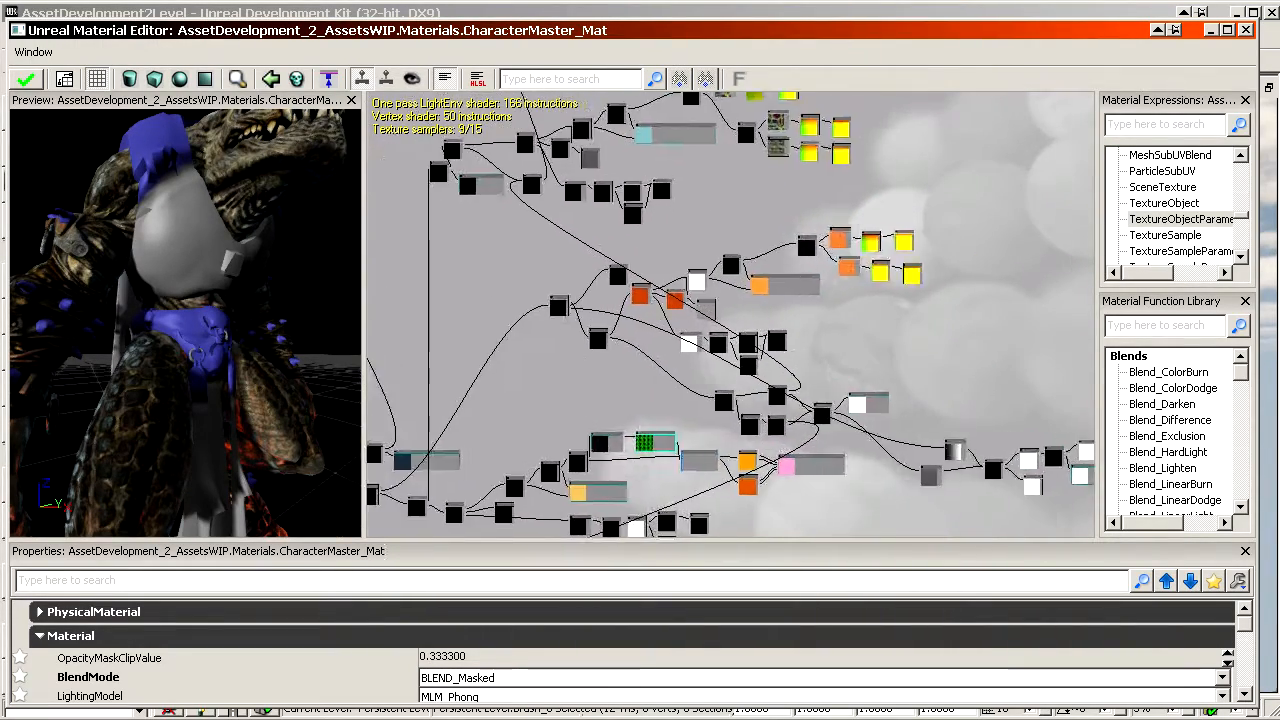
drag(740, 440, 735, 383)
click(550, 310)
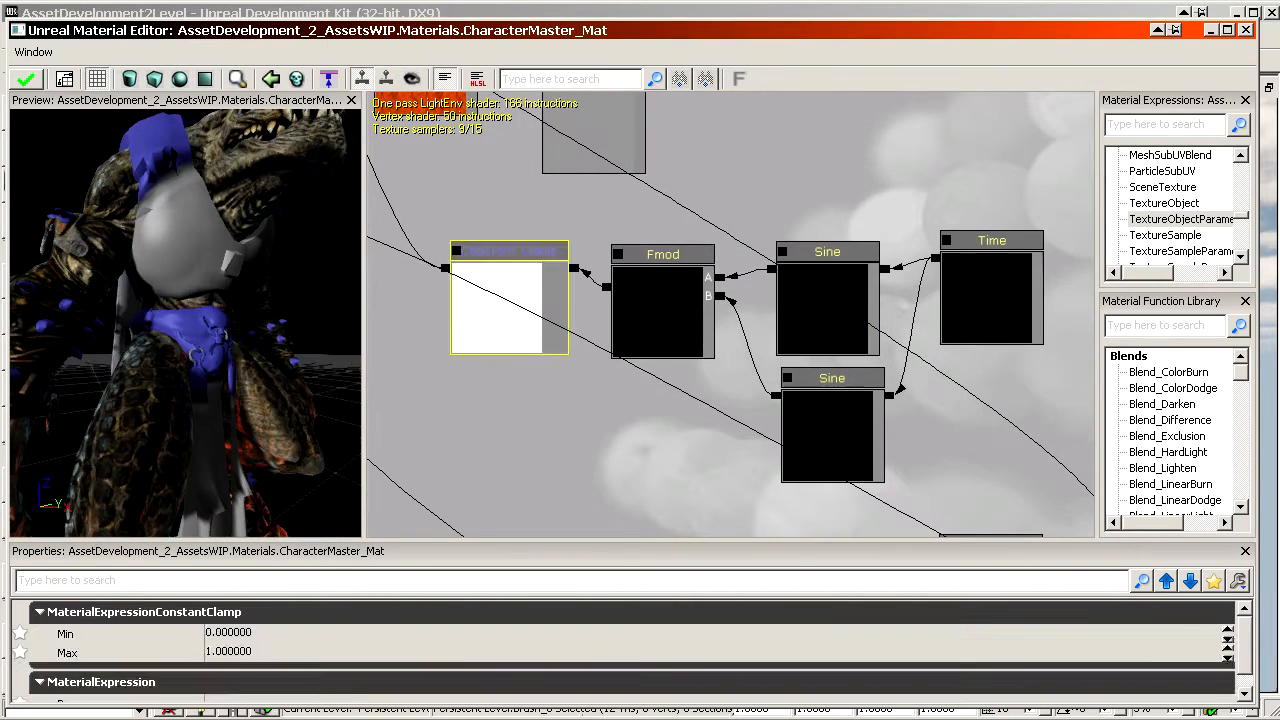
click(690, 330)
click(860, 320)
click(830, 430)
click(990, 295)
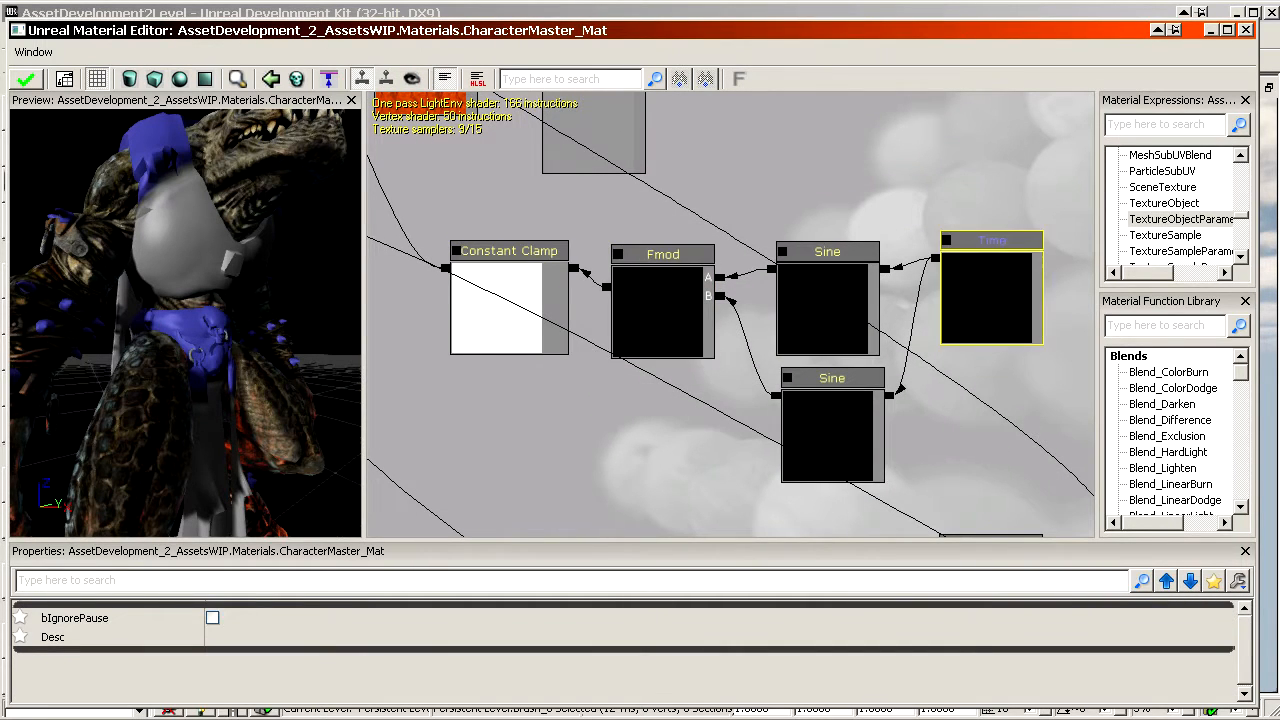
Examine how the Time, Sine, Fmod and Constant Clamp chains feed the Alpha inputs of the Lerp nodes.
scroll(914, 398, down, 4)
scroll(770, 370, up, 3)
scroll(783, 382, down, 4)
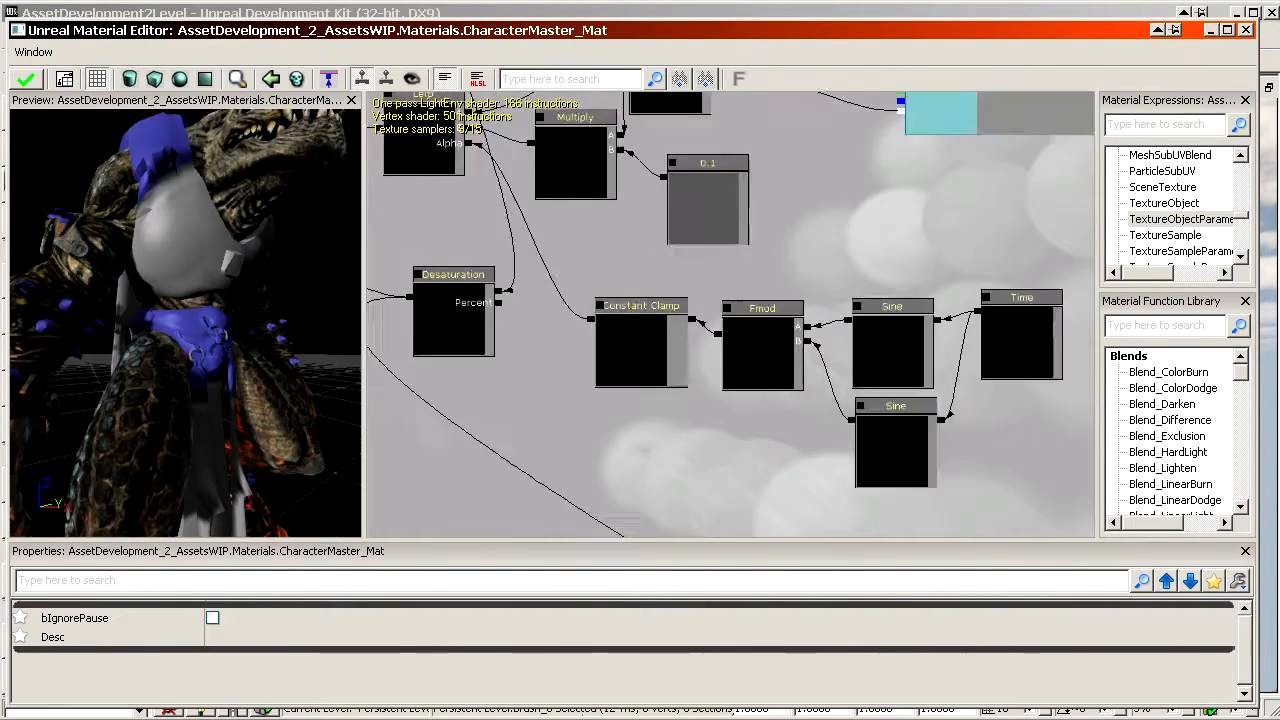
scroll(783, 382, up, 3)
click(443, 283)
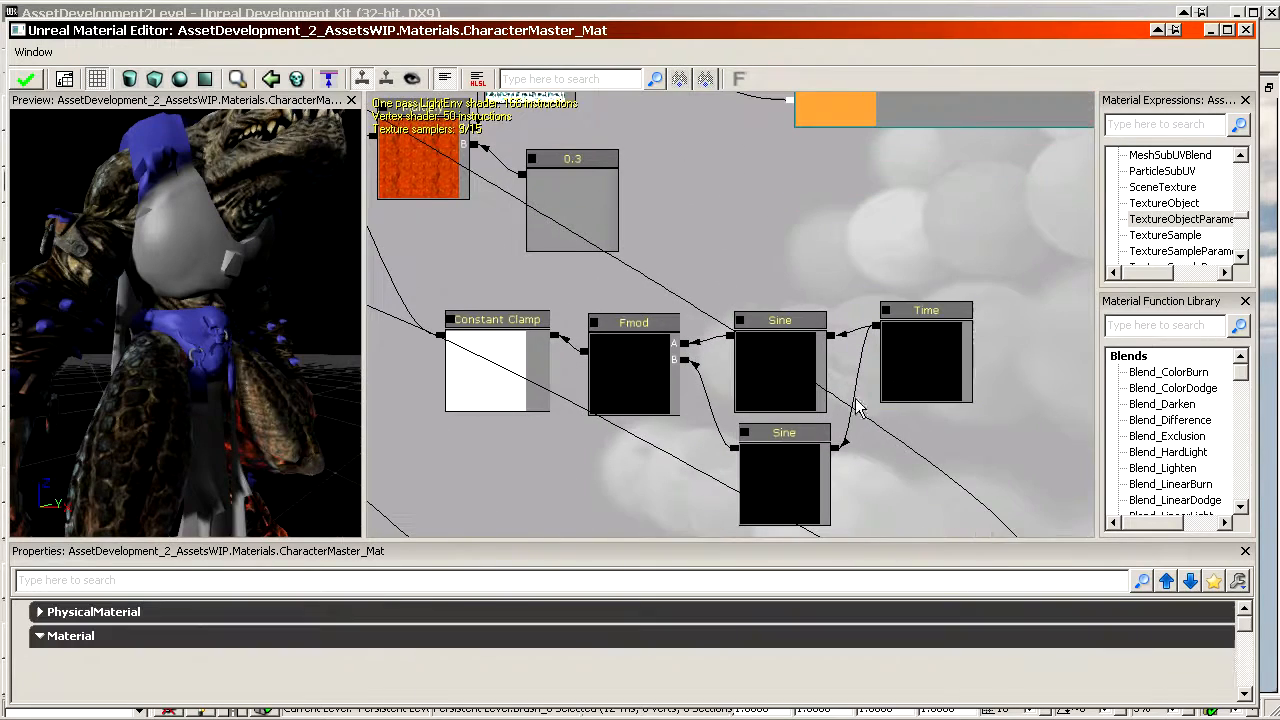
scroll(869, 251, down, 3)
drag(852, 264, 904, 327)
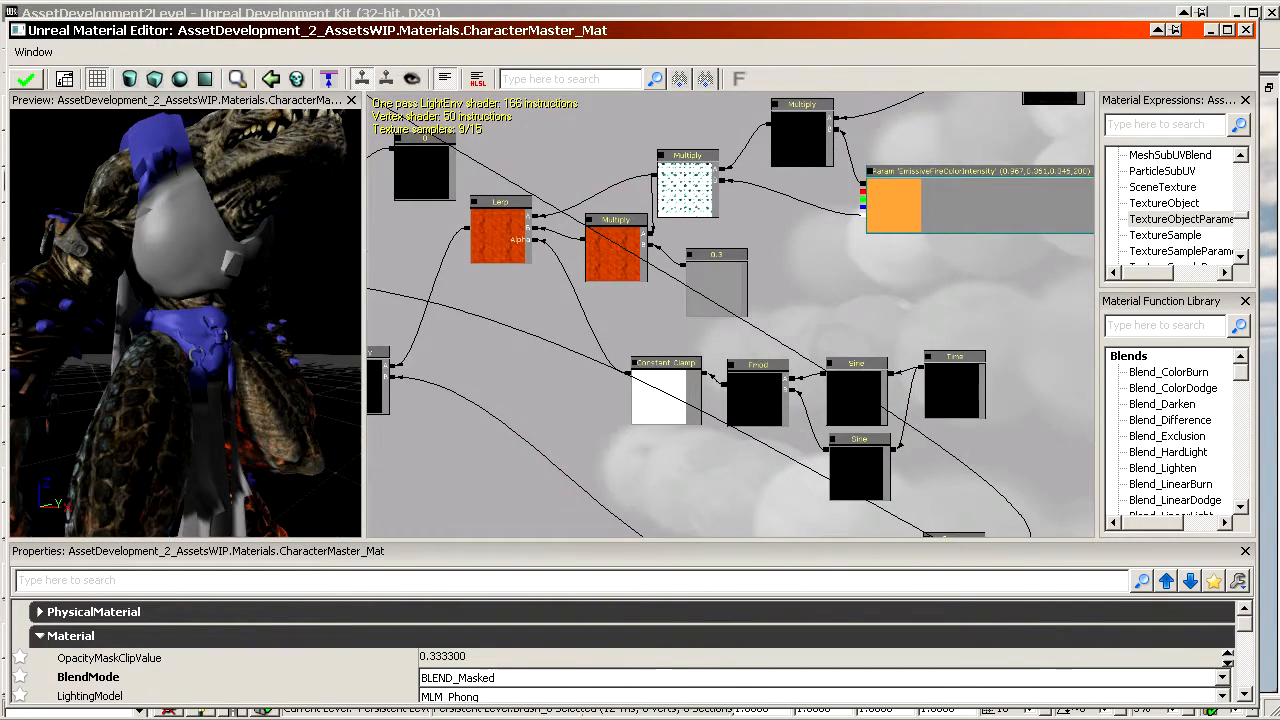
Select the Constant Clamp, Fmod, both Sine and Time nodes feeding the orange Lerp together.
drag(923, 240, 511, 371)
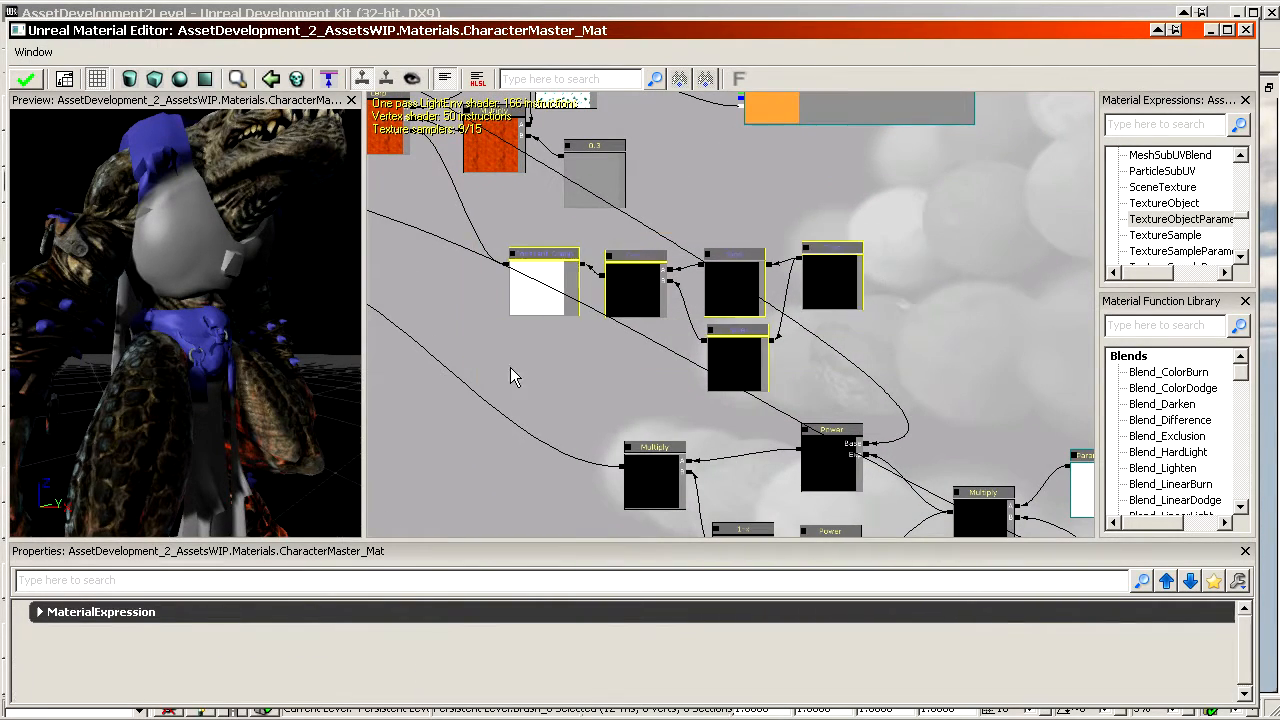
drag(714, 371, 533, 411)
scroll(827, 358, up, 3)
ctrl+drag(586, 275, 442, 326)
drag(398, 368, 648, 304)
drag(809, 327, 1016, 352)
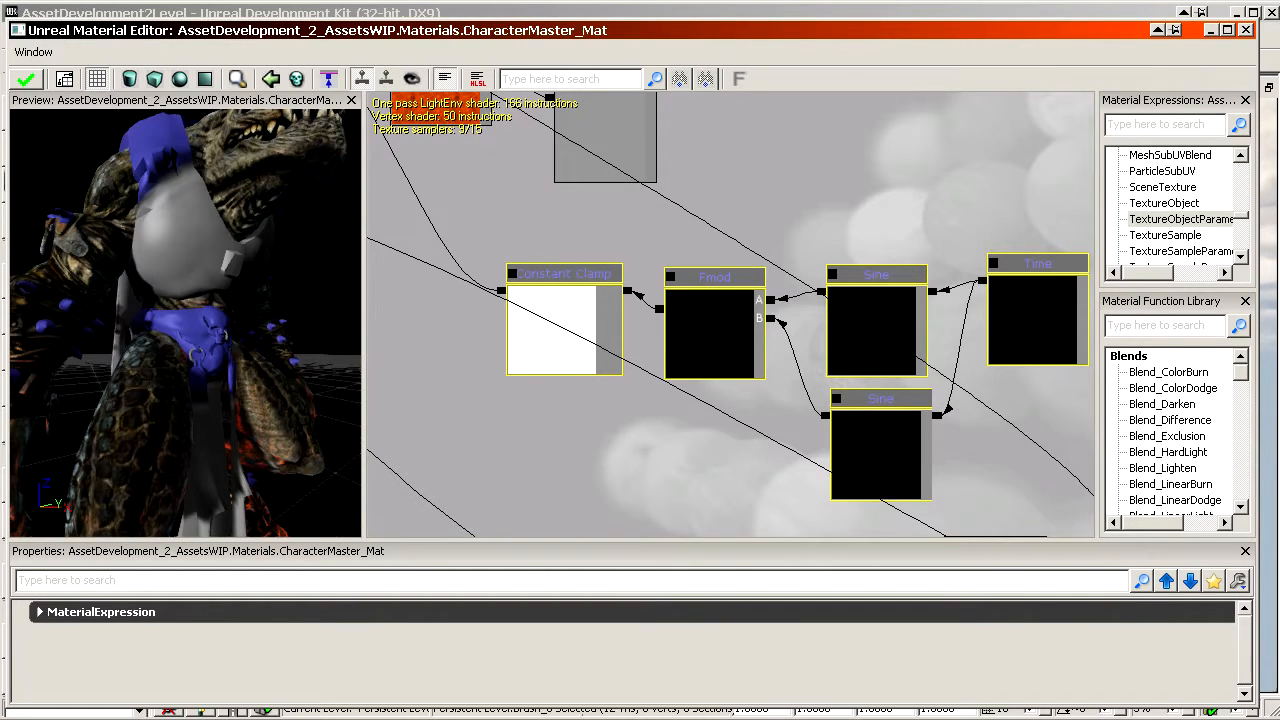
Place the TextureCropping material function from the content browser above the Time node.
key(alt+Tab)
drag(500, 374, 894, 223)
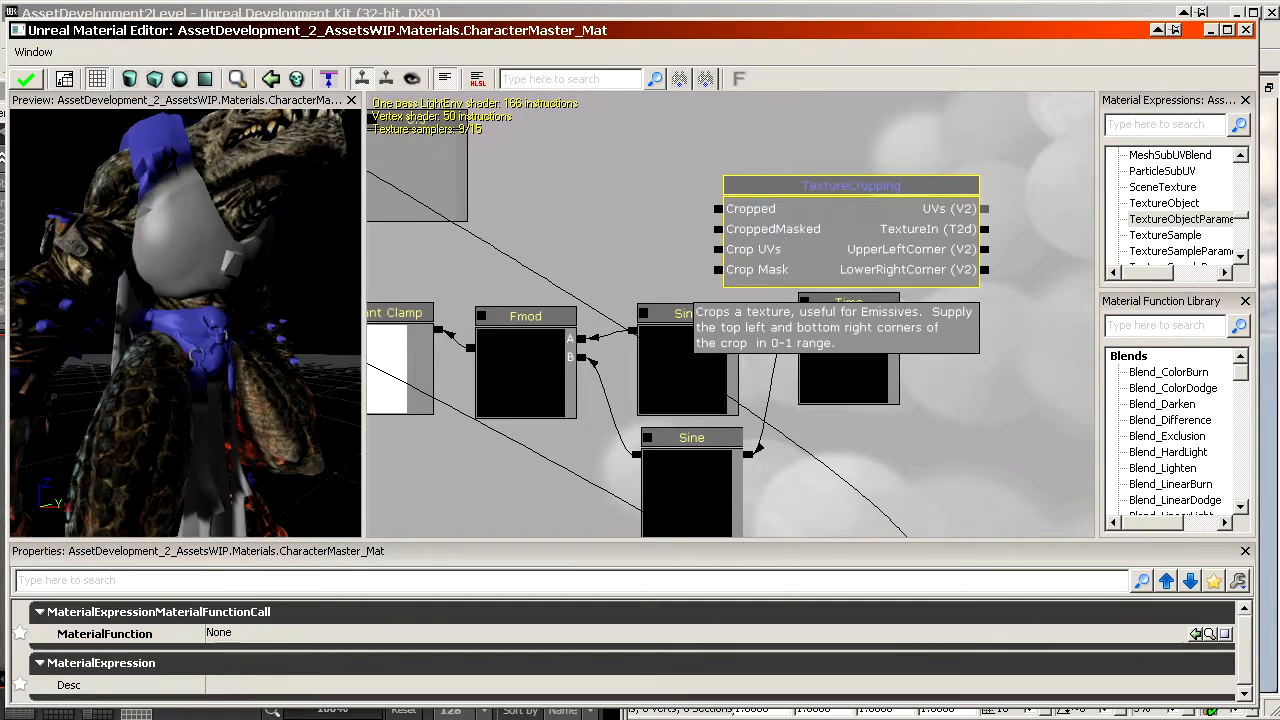
Delete the TextureCropping node and bring up the AssetDevelopment_2_AssetsWIP Materials group in the content browser.
key(Delete)
key(alt+Tab)
click(578, 90)
drag(529, 239, 607, 248)
drag(462, 32, 752, 626)
click(965, 61)
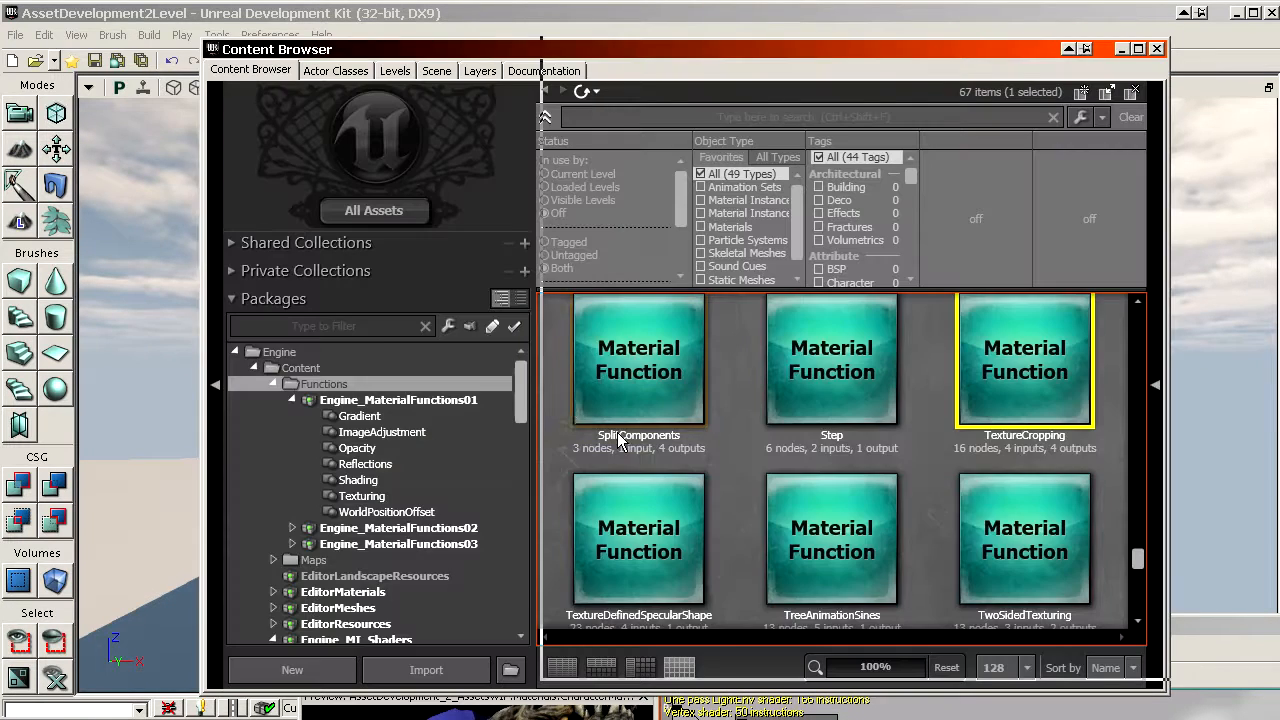
Create a MaterialFunction named FlickeringAnimationFunction in the Materials group of the AssetDevelopment_2_AssetsWIP package.
right_click(803, 311)
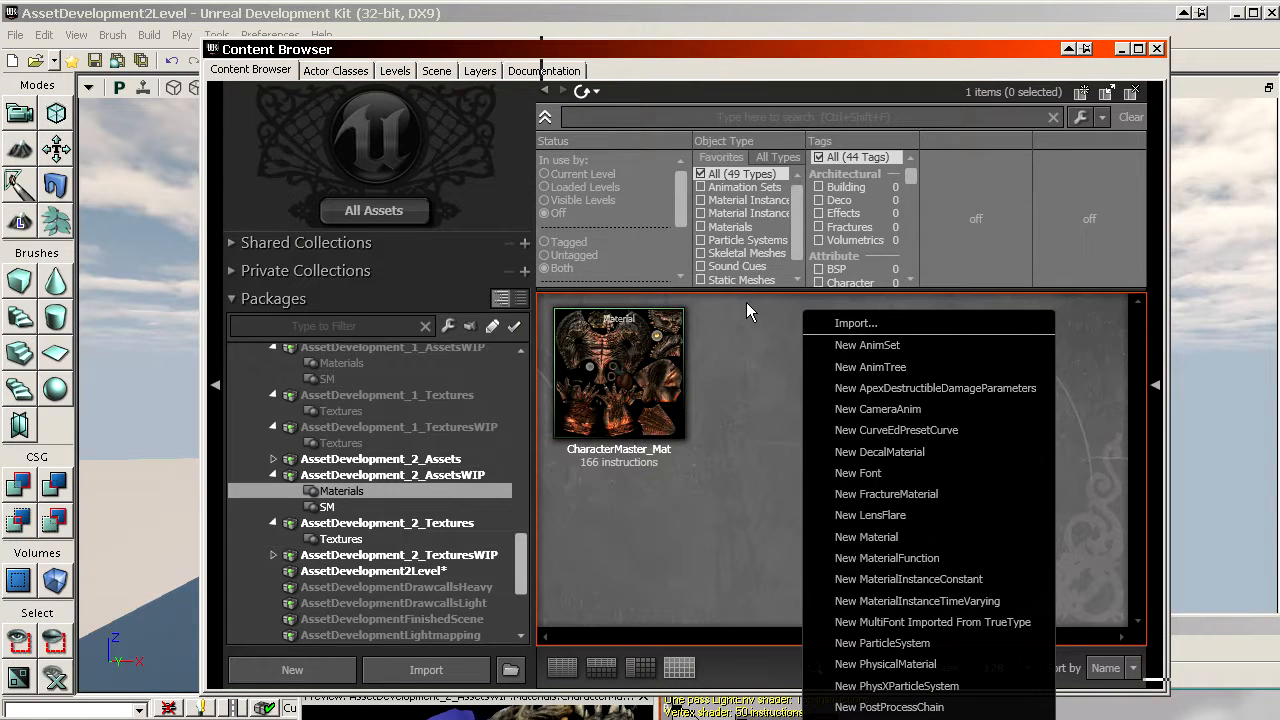
click(918, 563)
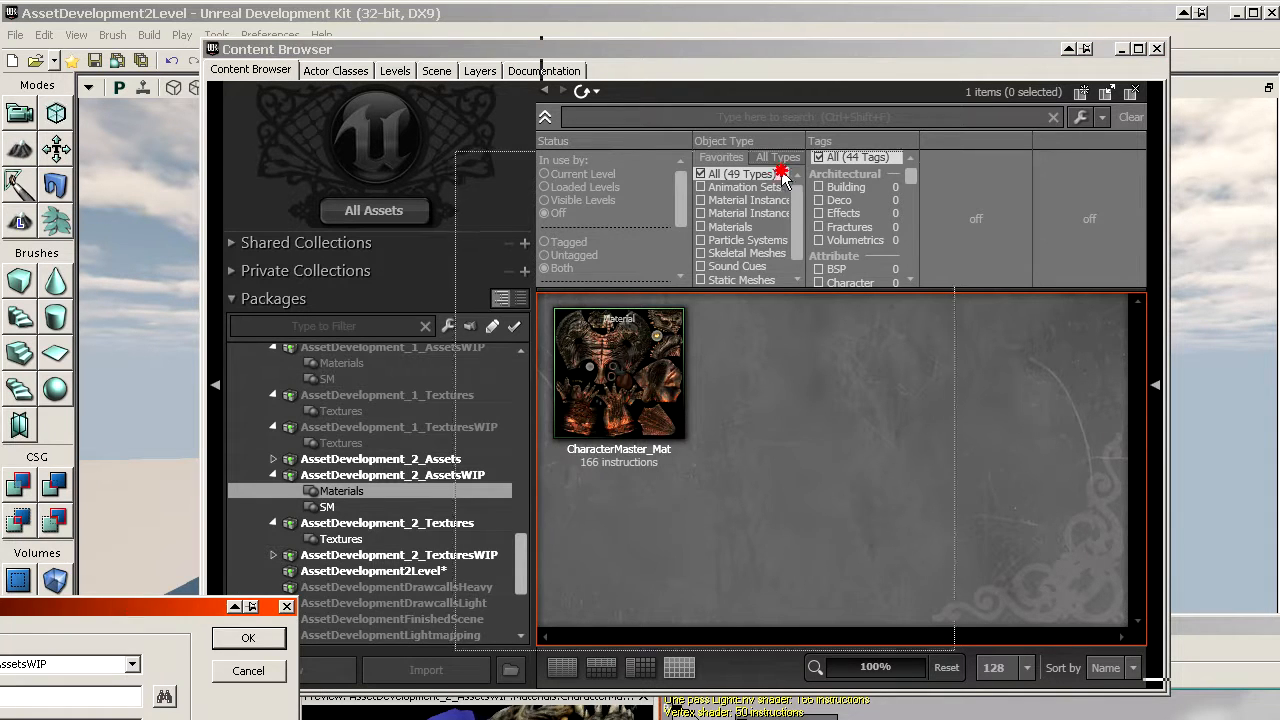
text(FlickeringAnimationFunction)
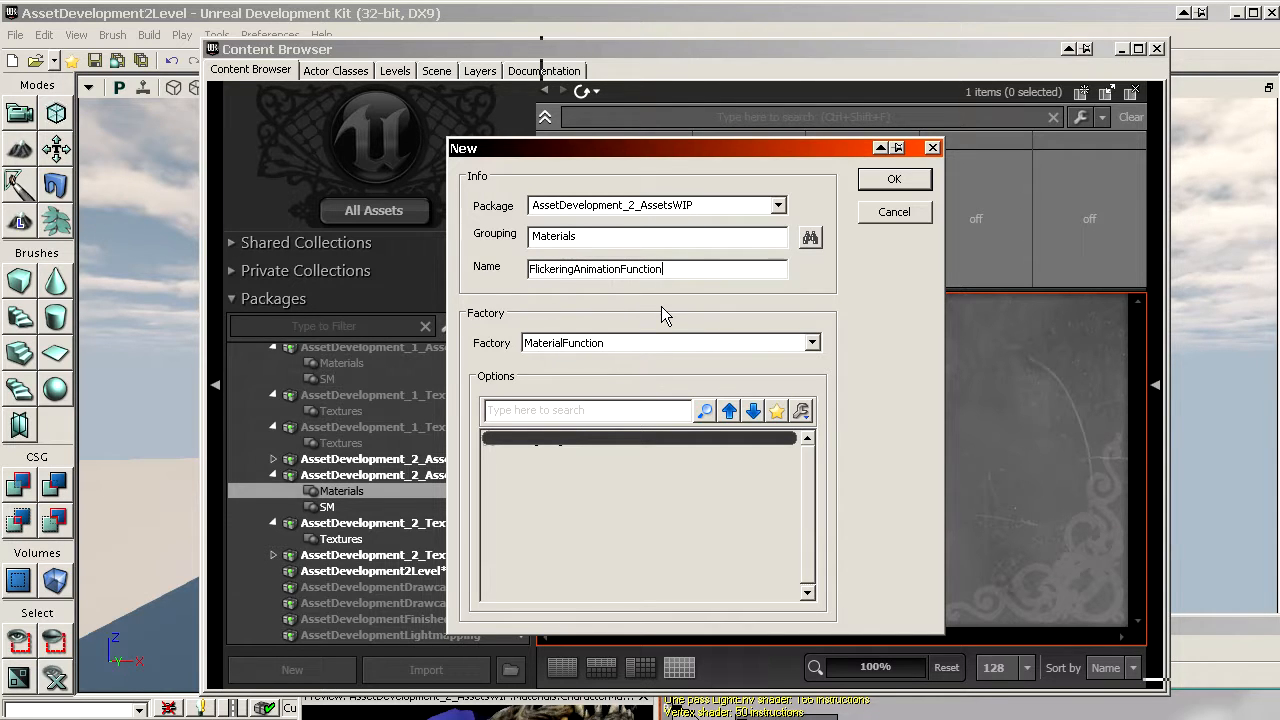
click(885, 180)
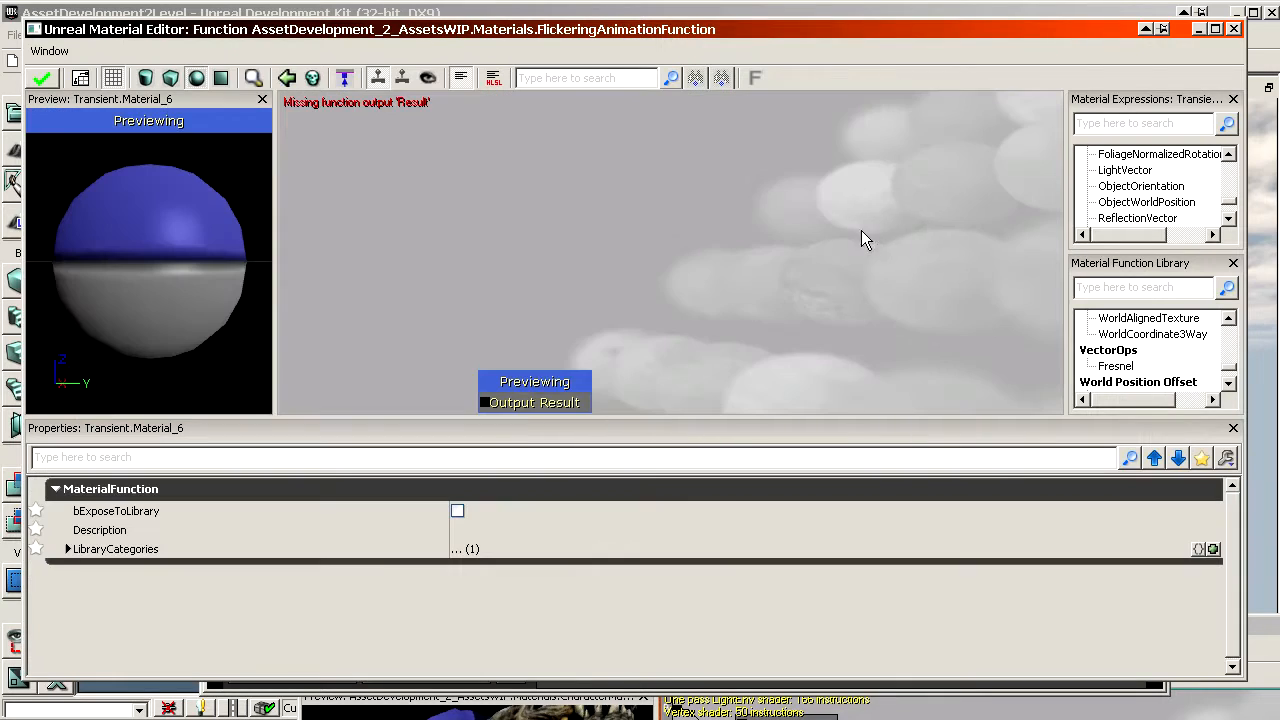
Move the FlickeringAnimationFunction editor aside and bring the CharacterMaster_Mat editor back into view at the Fmod, Sine and Time nodes.
drag(512, 352, 523, 198)
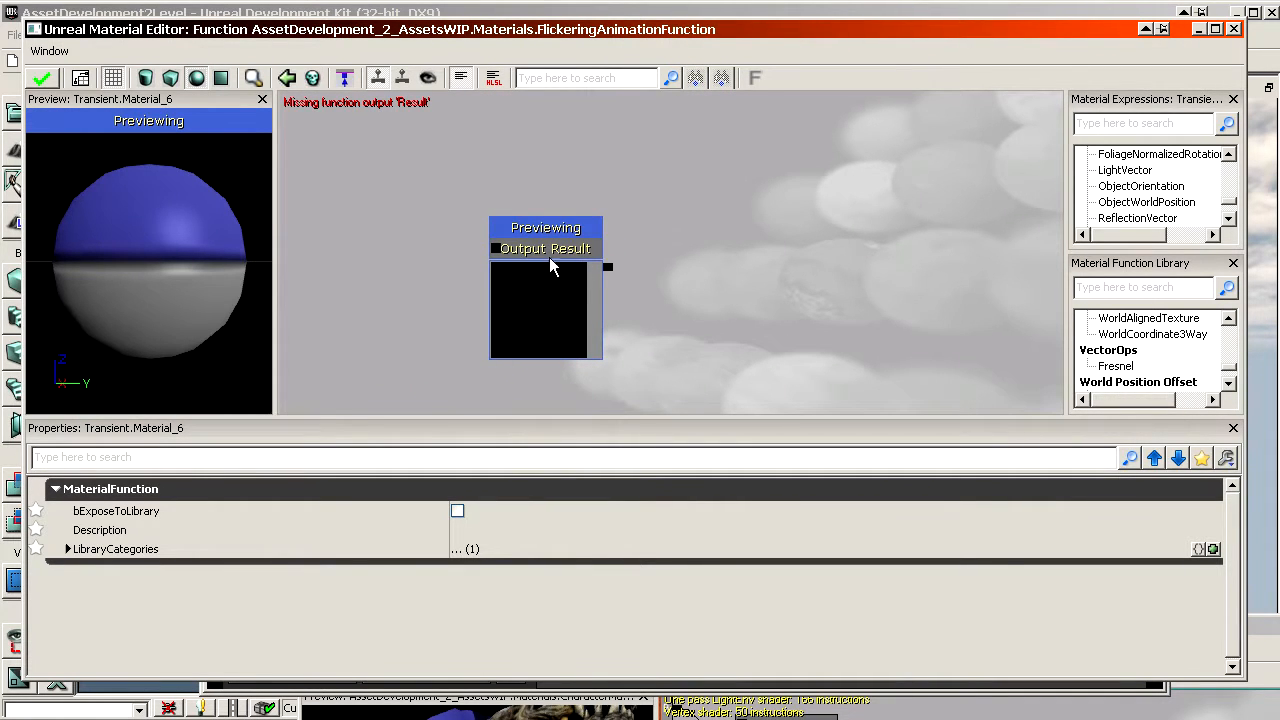
drag(771, 31, 0, 58)
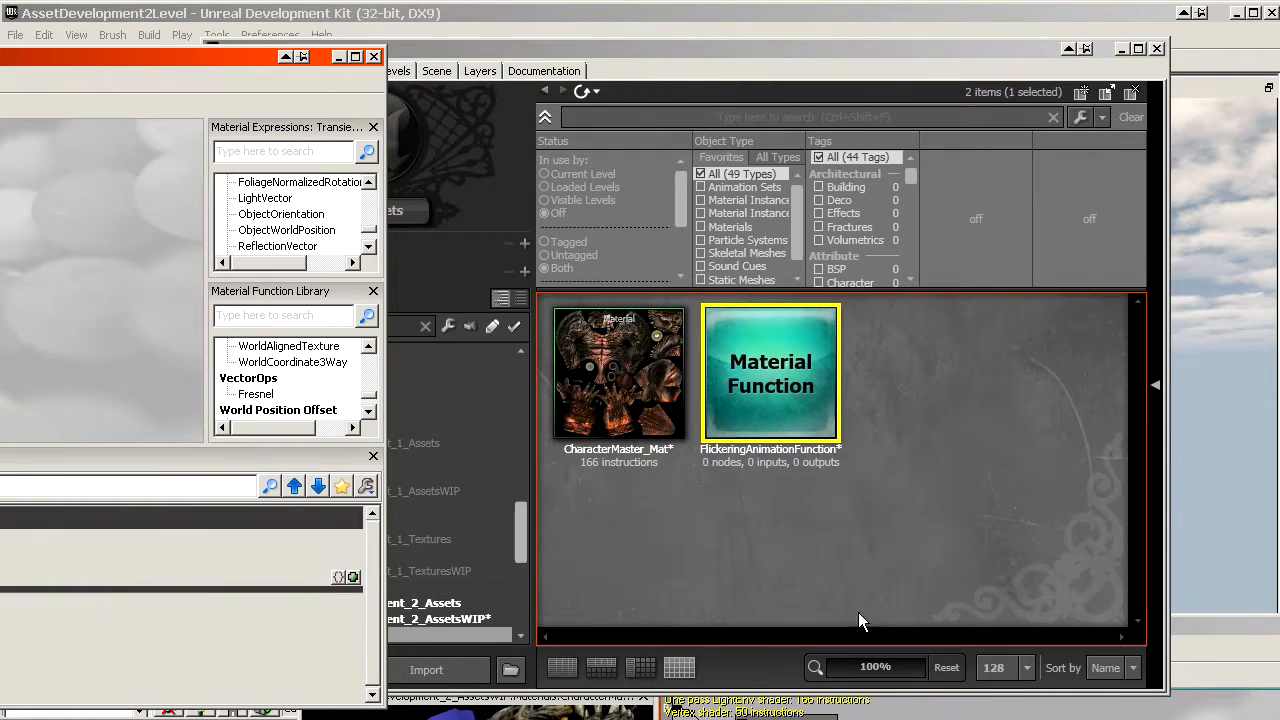
drag(1193, 628, 911, 23)
drag(905, 180, 760, 315)
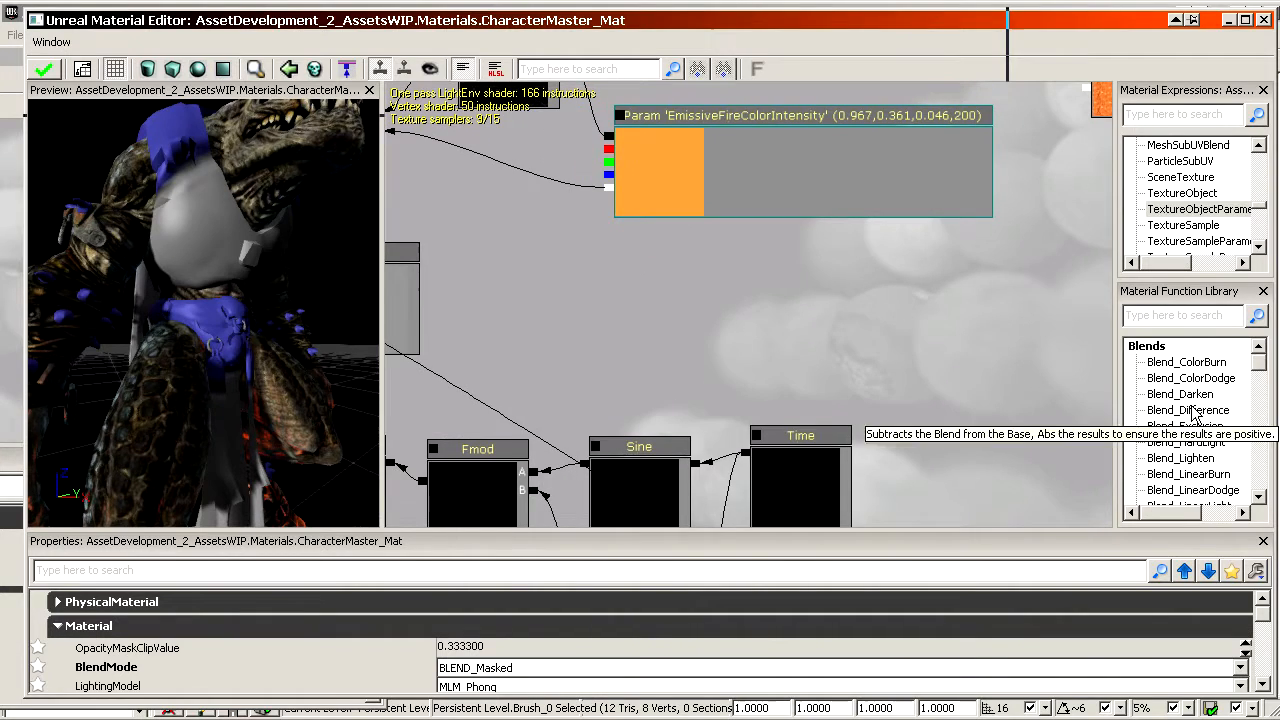
Place the Blend_Darken material function above the Time node, inspect its Blend and Base inputs, and delete it.
drag(1189, 394, 997, 346)
drag(777, 286, 913, 298)
drag(904, 328, 677, 280)
scroll(697, 283, up, 1)
click(885, 296)
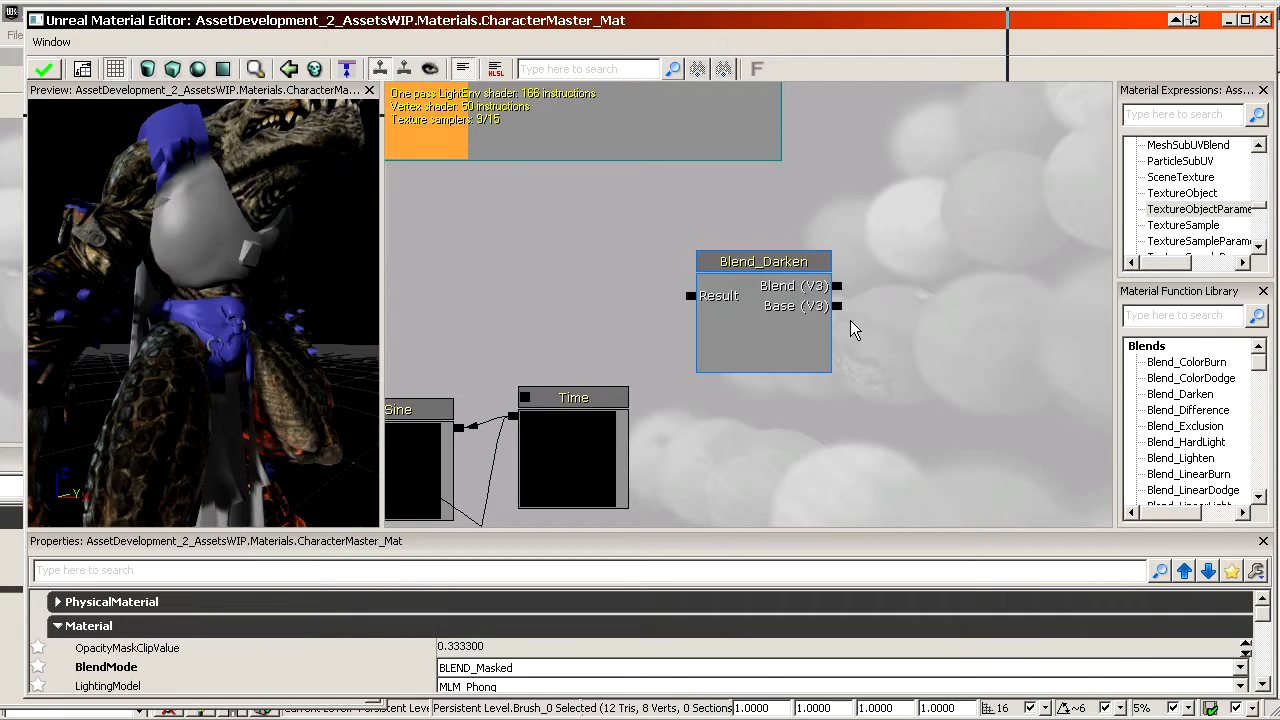
click(790, 313)
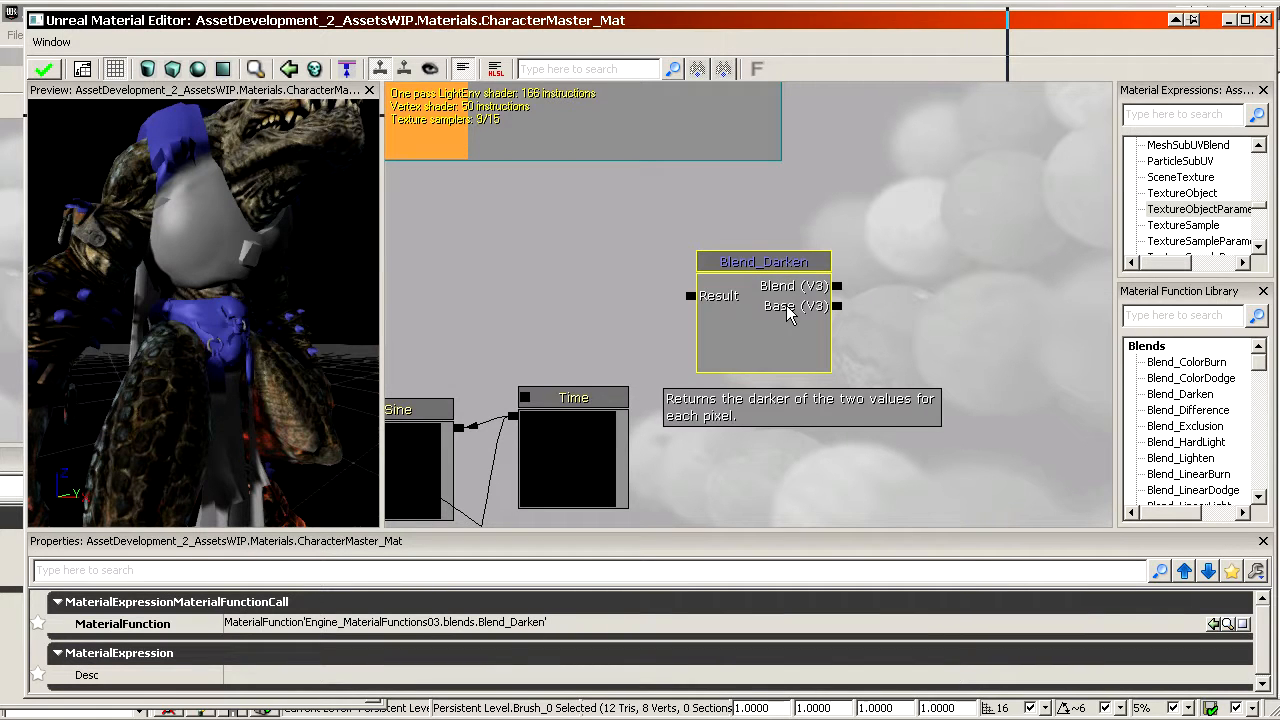
key(Delete)
Copy the Constant Clamp, Fmod, both Sine and Time nodes into the FlickeringAnimationFunction graph.
drag(846, 338, 1104, 258)
scroll(748, 304, down, 3)
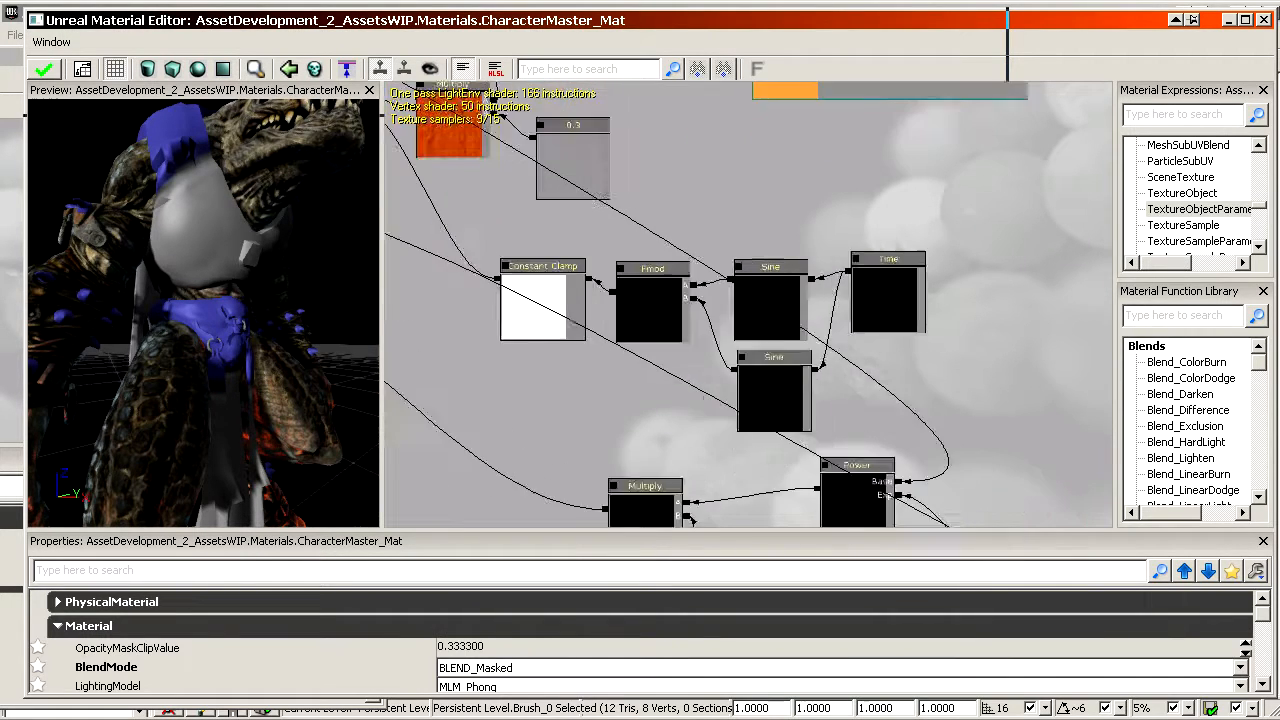
scroll(746, 310, up, 3)
ctrl+alt+drag(1072, 459, 432, 240)
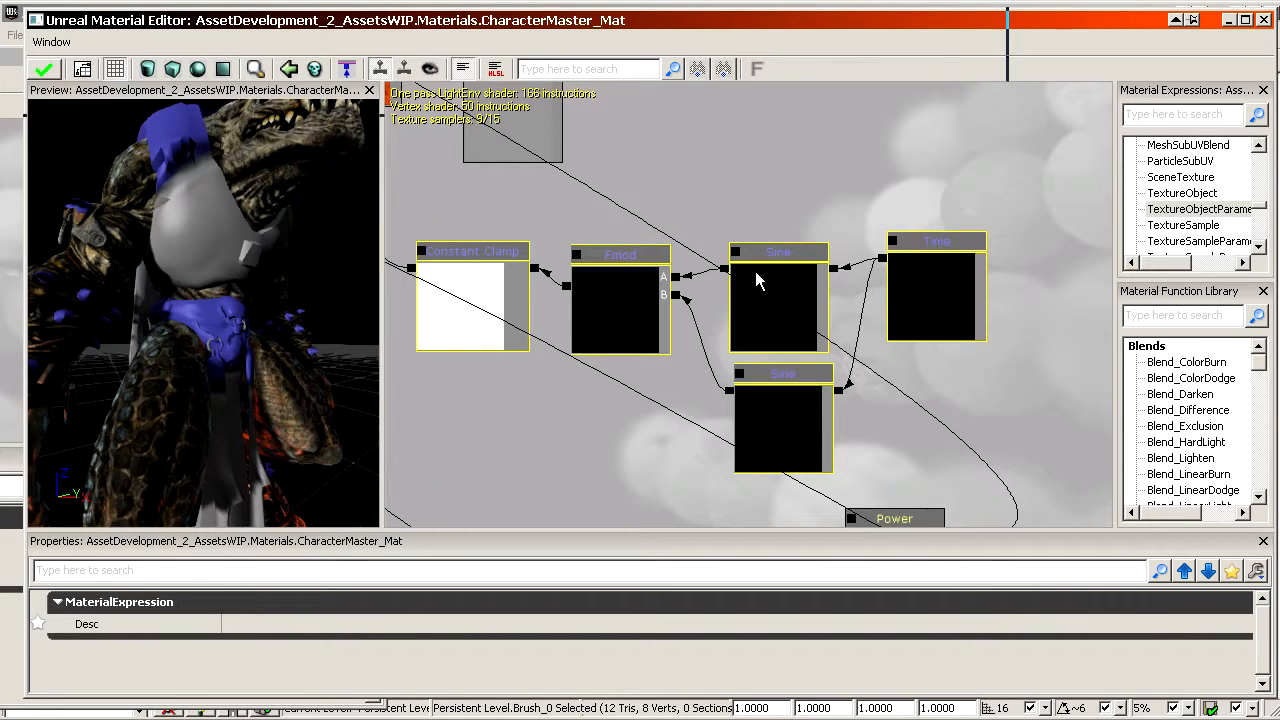
drag(768, 186, 796, 179)
drag(4, 56, 740, 38)
key(ctrl+v)
scroll(708, 262, down, 9)
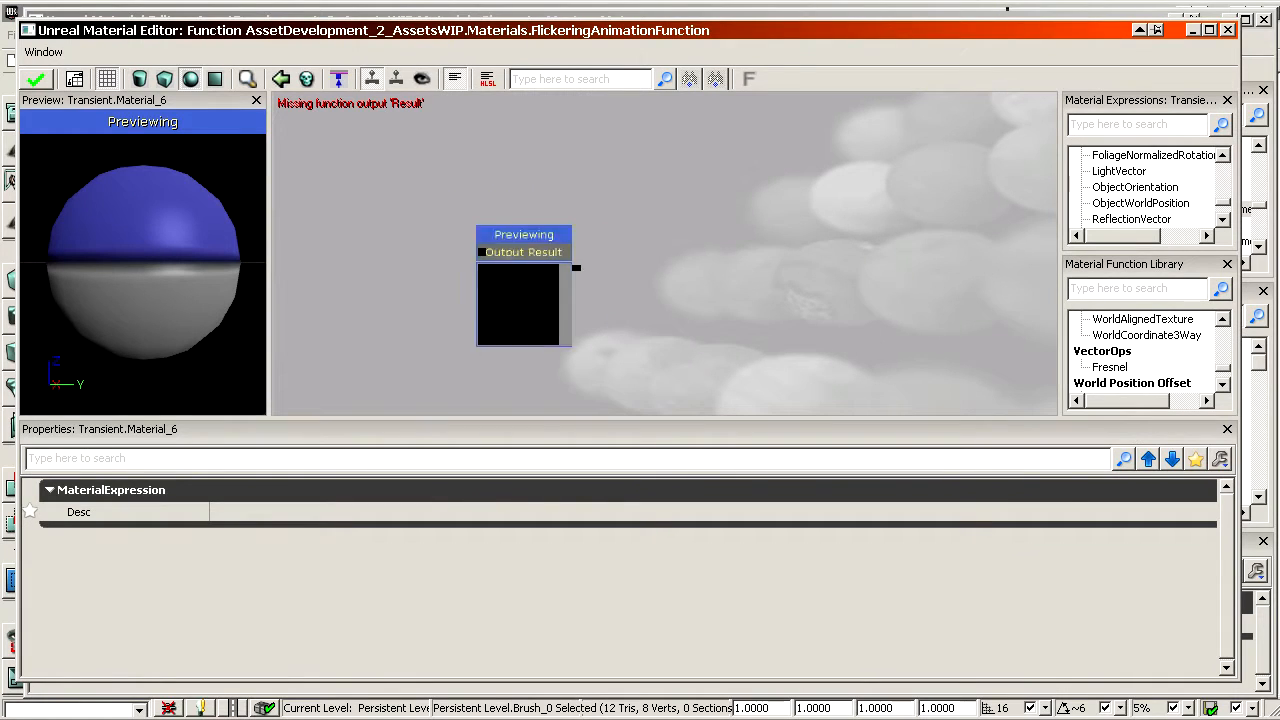
Move the pasted node group beside the Output Result node and connect the Constant Clamp output to it.
drag(708, 262, 320, 186)
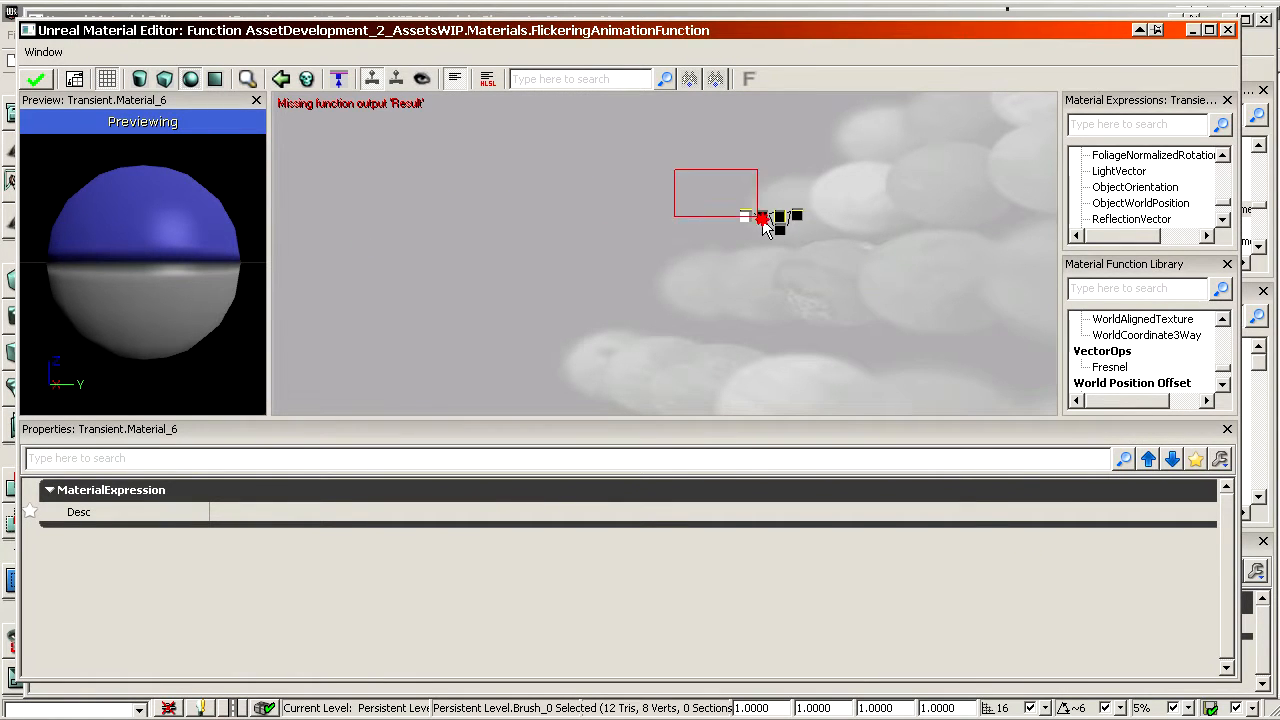
ctrl+drag(741, 213, 631, 236)
scroll(664, 253, up, 6)
drag(441, 108, 543, 243)
scroll(664, 253, up, 3)
ctrl+drag(643, 217, 600, 232)
mouse_move(494, 228)
mouse_down()
mouse_move(397, 257)
mouse_move(406, 252)
mouse_up()
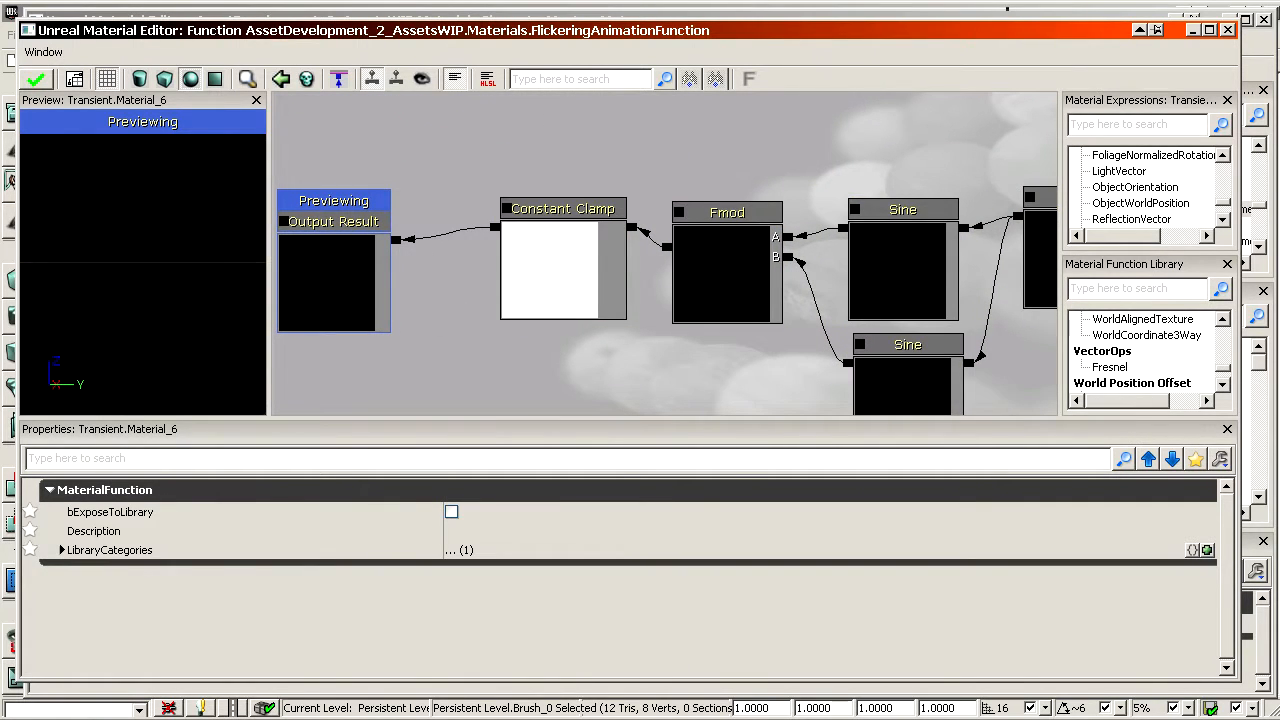
Inspect the OutputName and Description properties of the Output Result node.
click(335, 272)
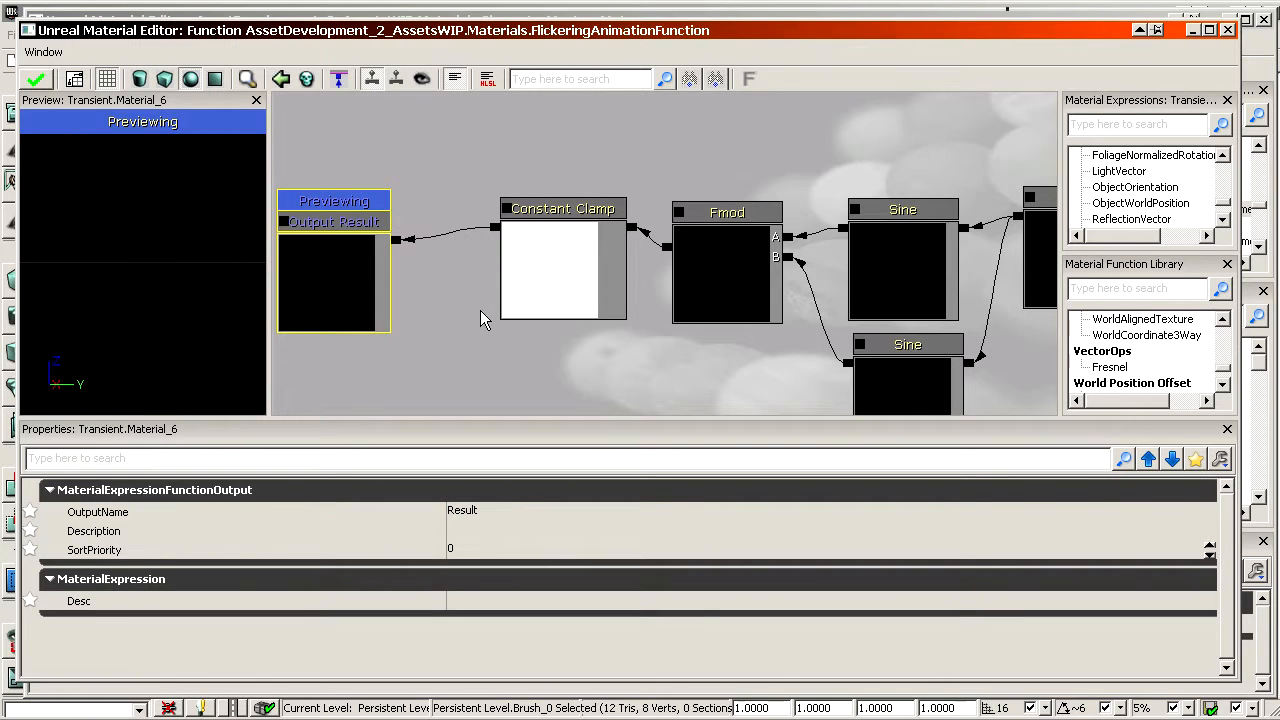
click(440, 300)
click(330, 250)
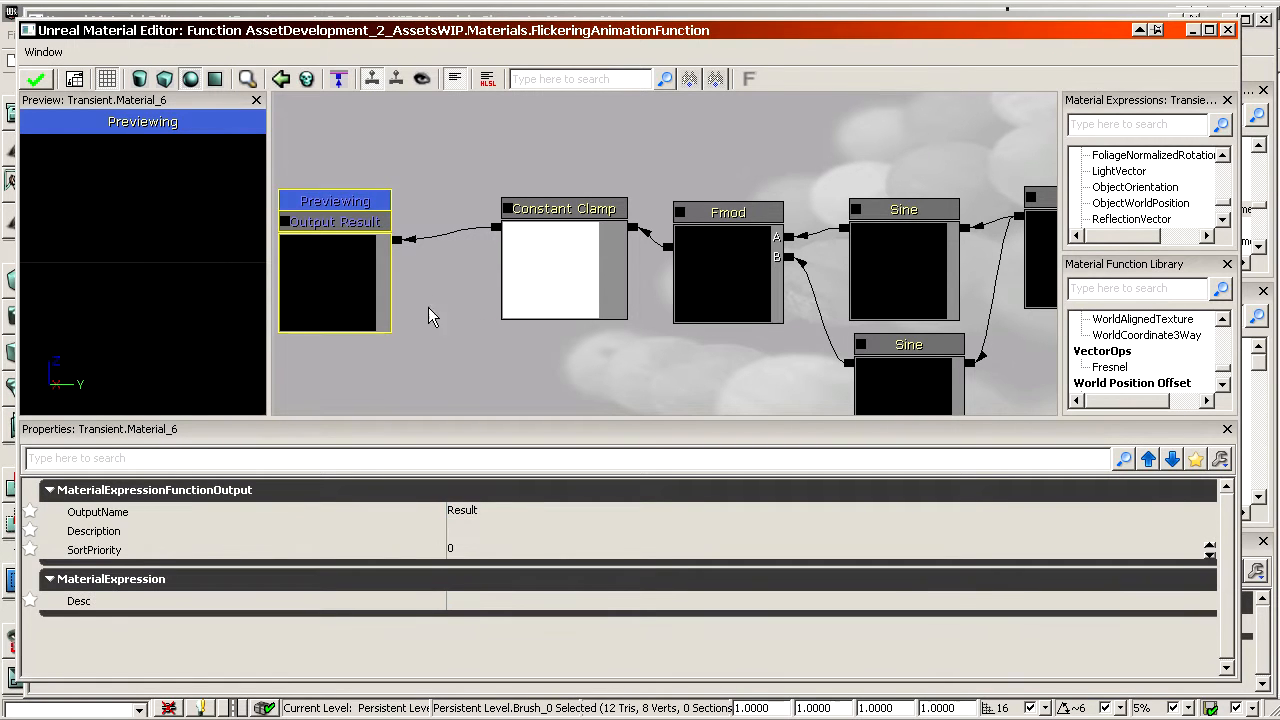
click(127, 513)
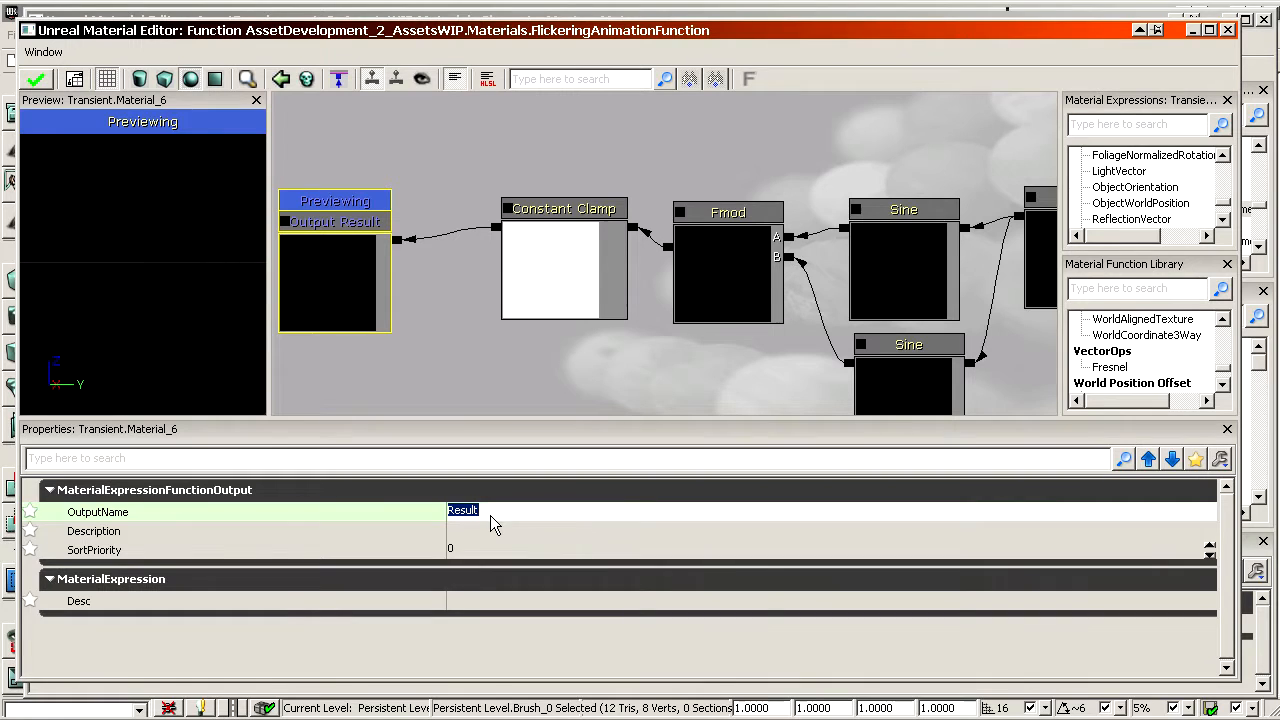
click(467, 530)
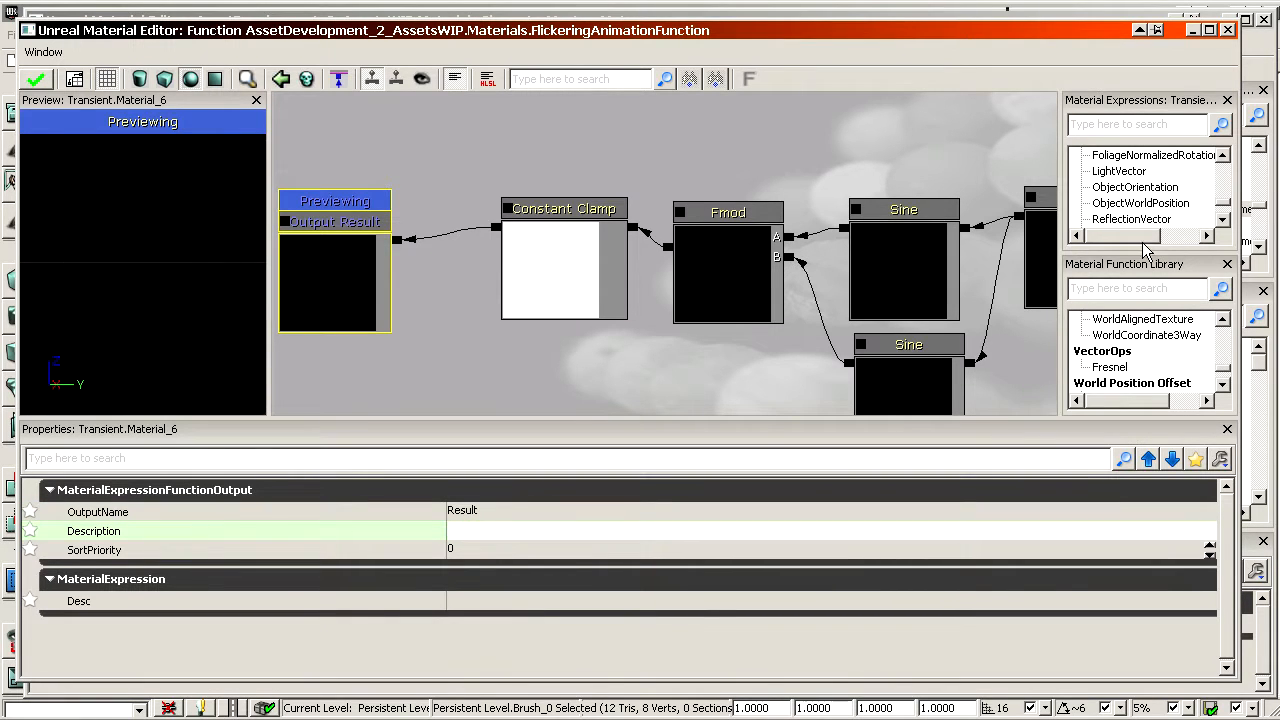
Search the material expressions for "input" and place a FunctionInput node above the Fmod node.
drag(1147, 252, 1147, 308)
click(1131, 125)
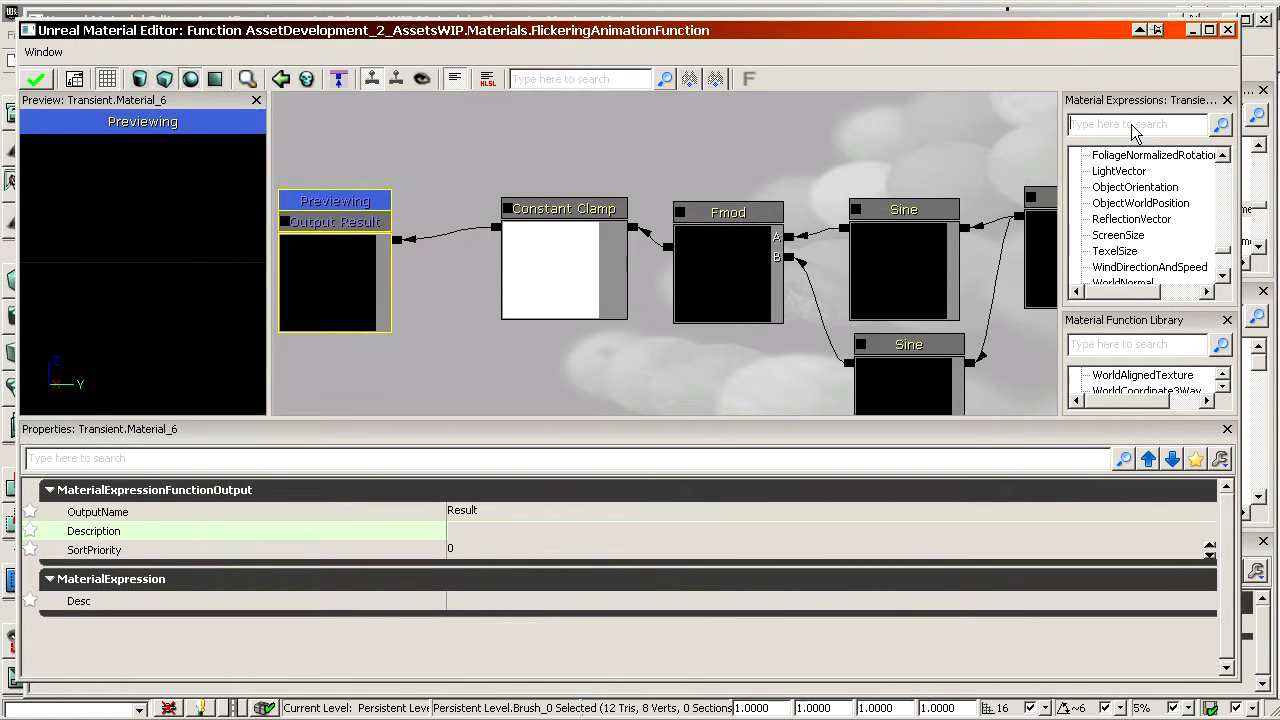
text(materia)
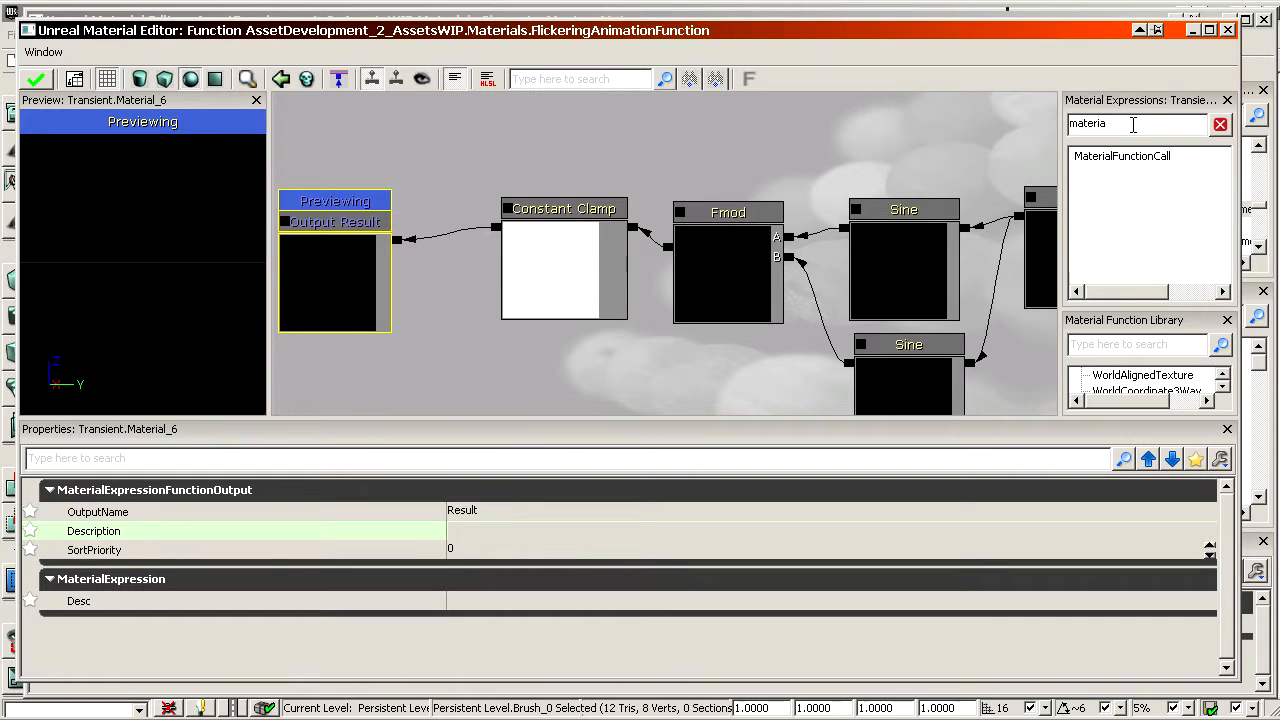
key(BackSpace)
key(BackSpace)
key(BackSpace)
key(BackSpace)
key(BackSpace)
key(BackSpace)
key(BackSpace)
text(input)
drag(750, 109, 750, 109)
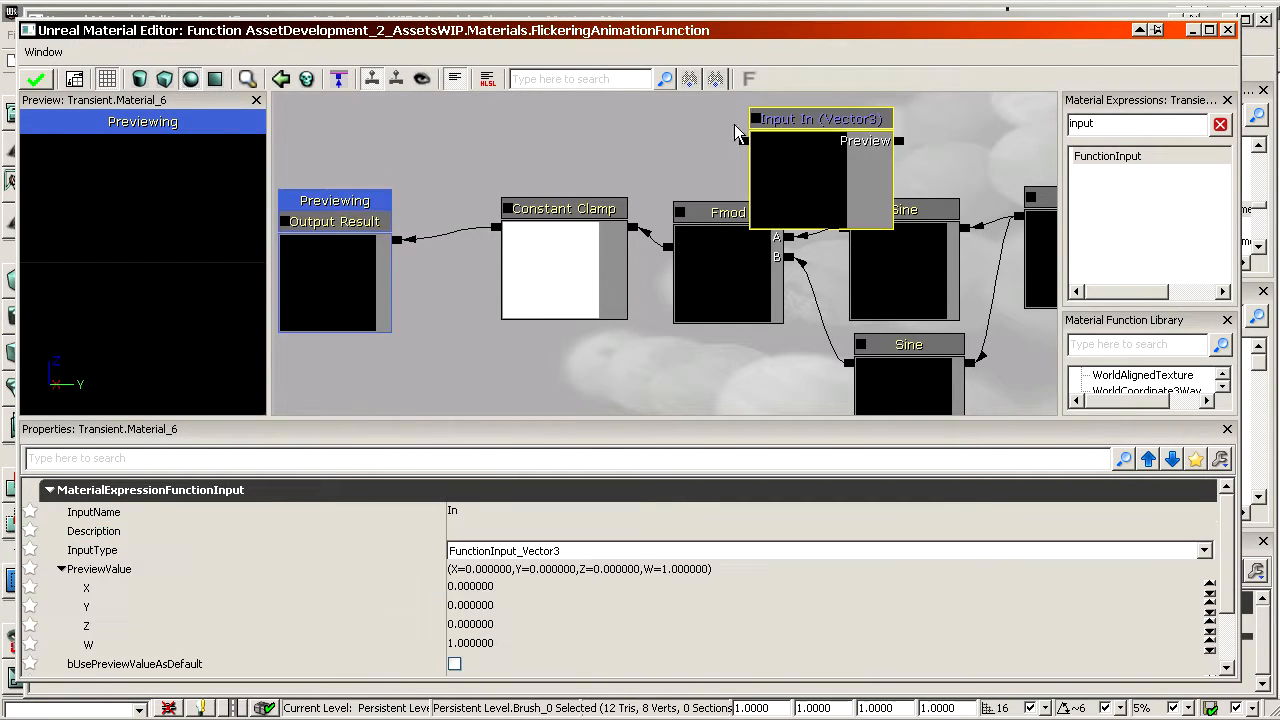
Shift both Sine nodes and the Time node away from Fmod, and move the function input node below the lower Sine.
drag(694, 154, 583, 243)
ctrl+drag(705, 240, 626, 364)
click(929, 171)
click(797, 186)
scroll(675, 371, down, 3)
drag(801, 213, 790, 265)
ctrl+alt+drag(931, 305, 752, 182)
ctrl+drag(750, 181, 888, 163)
drag(888, 163, 857, 120)
click(606, 350)
ctrl+drag(606, 350, 856, 325)
Place an Add node between Fmod and the Sines, wiring both Sine outputs into it and its output to Fmod's B input.
key(a)
click(672, 150)
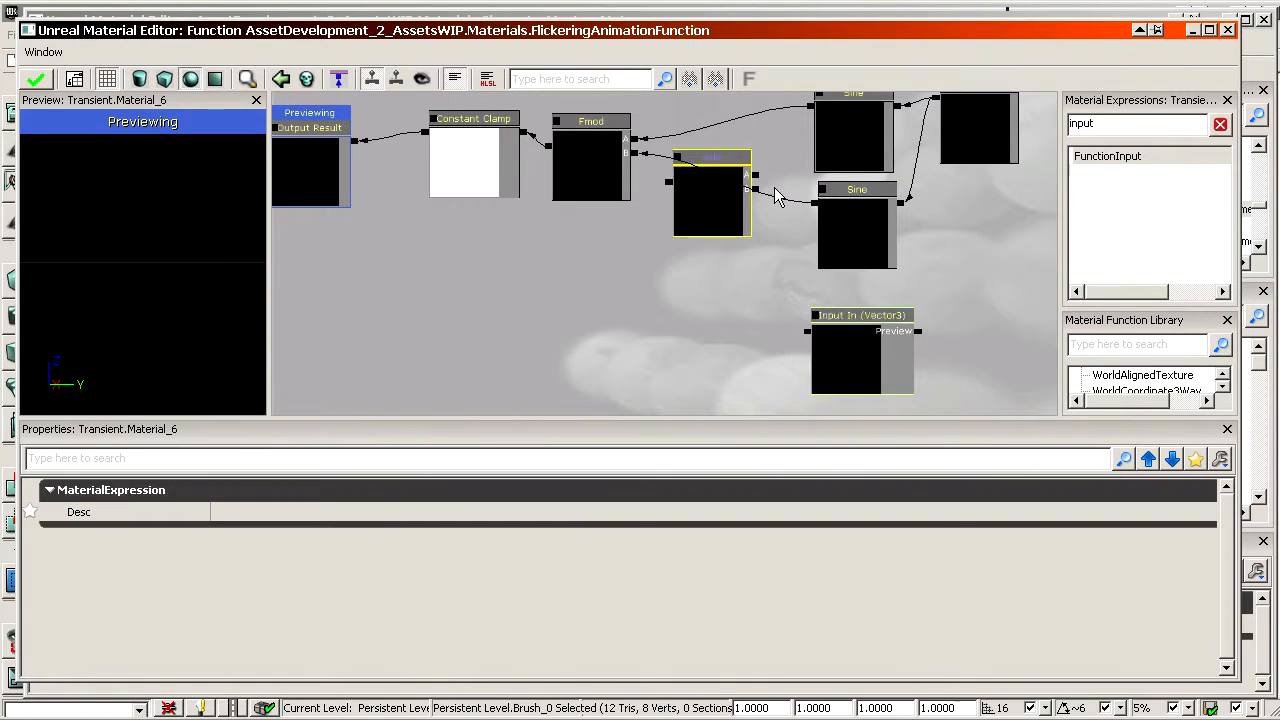
drag(777, 194, 759, 236)
scroll(759, 236, up, 3)
drag(840, 109, 846, 243)
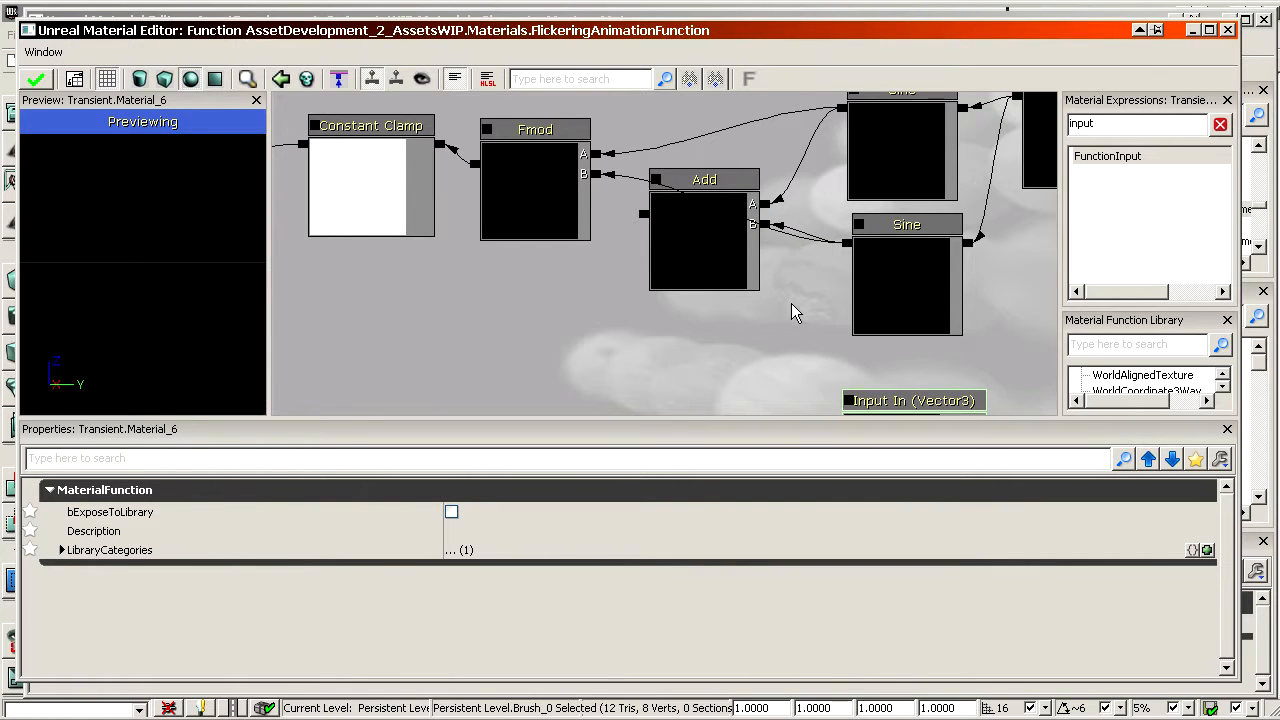
click(698, 240)
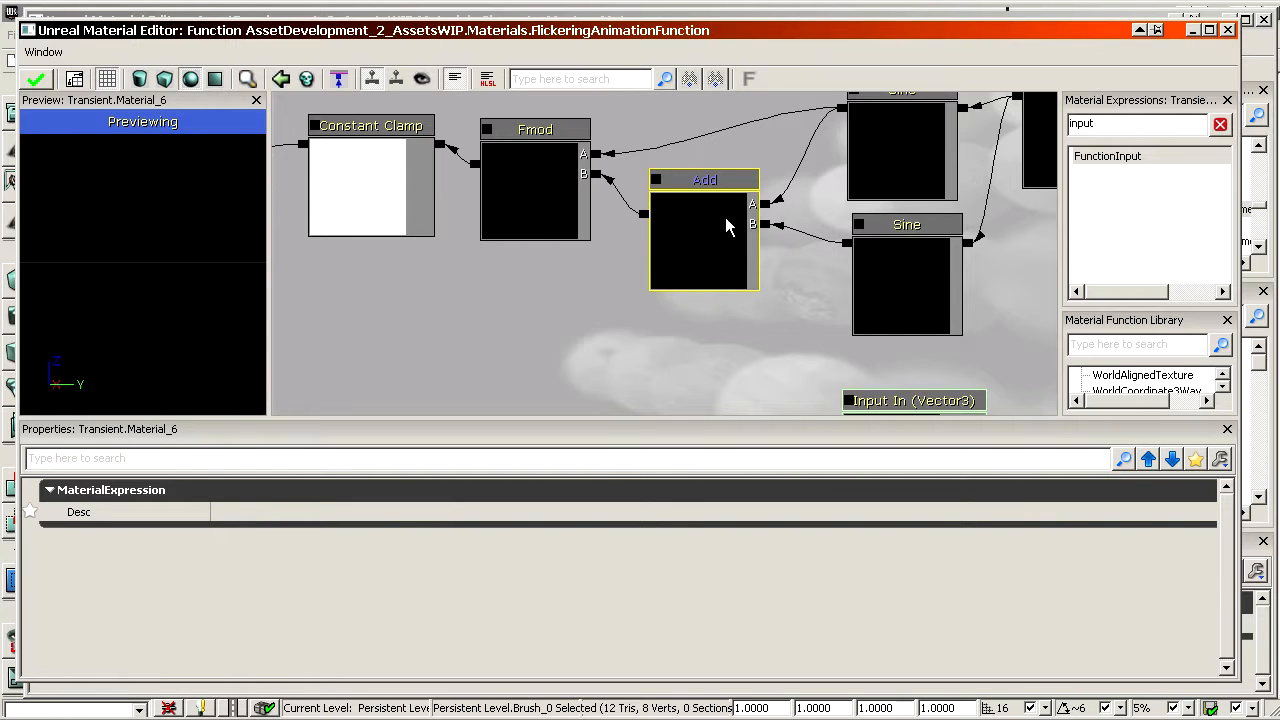
Disconnect the Add node, connect the lower Sine directly to Fmod's B input, and move Fmod next to the Sine nodes.
alt+click(764, 206)
alt+click(769, 224)
alt+click(598, 175)
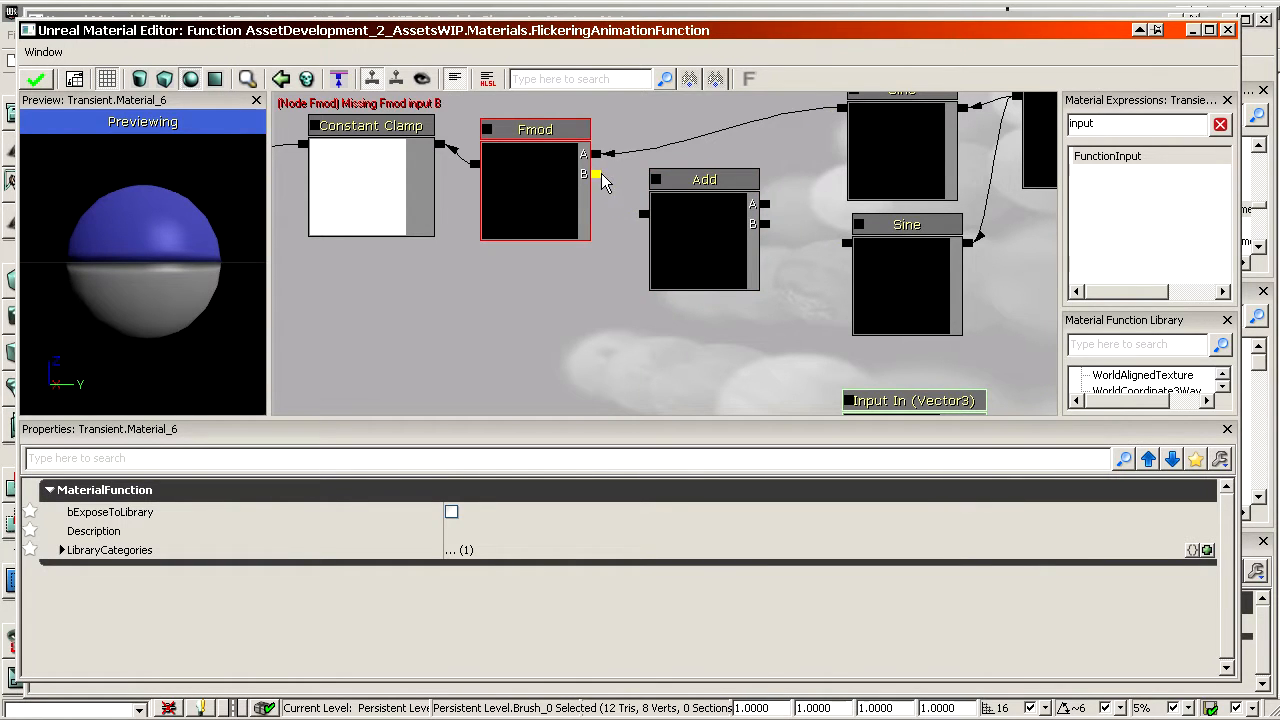
drag(838, 110, 843, 108)
drag(843, 108, 601, 179)
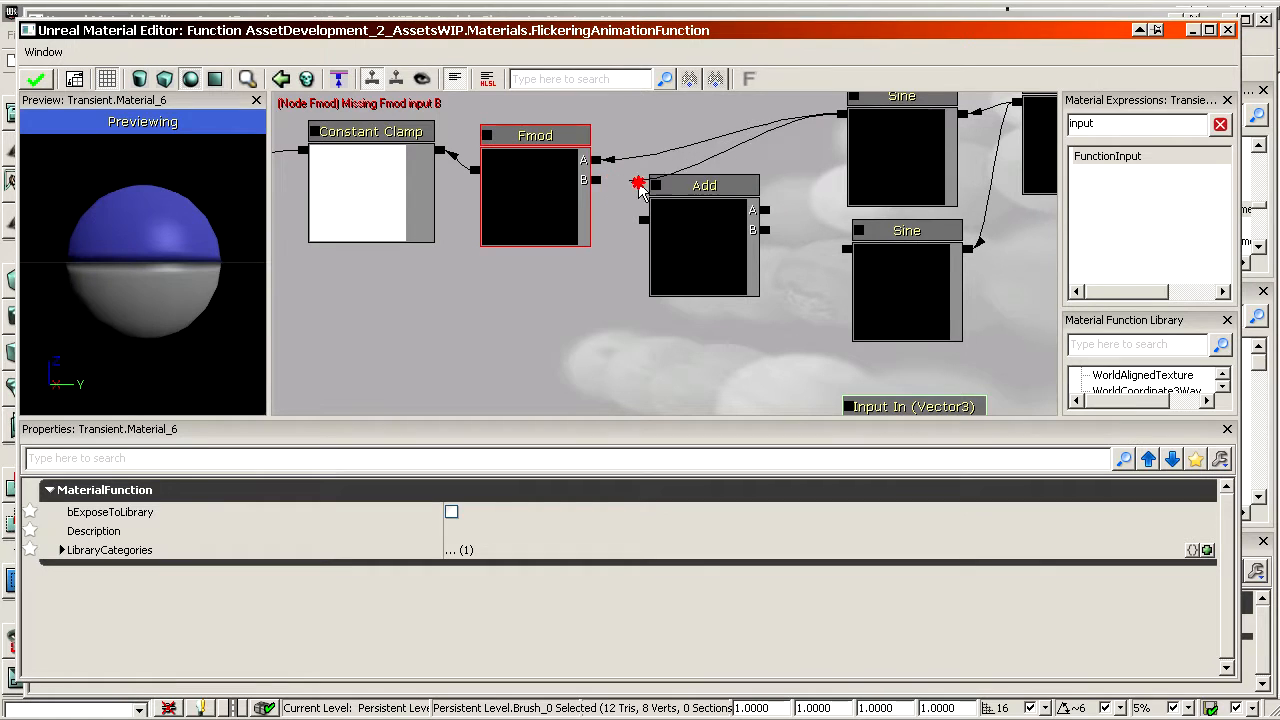
drag(840, 251, 842, 250)
click(558, 194)
ctrl+drag(558, 194, 761, 187)
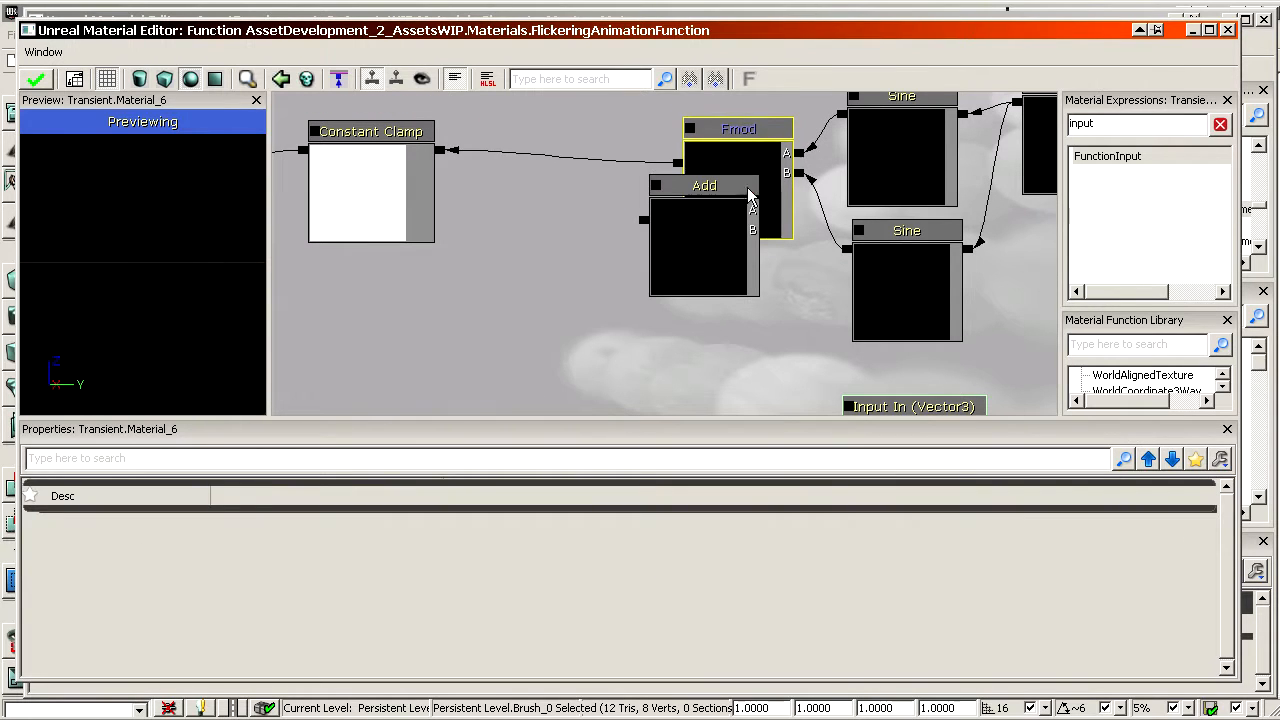
Feed Fmod into the Add node's A input and the function input into B, positioning Add below the Constant Clamp and Fmod row.
click(690, 247)
ctrl+drag(690, 247, 500, 259)
drag(678, 163, 838, 352)
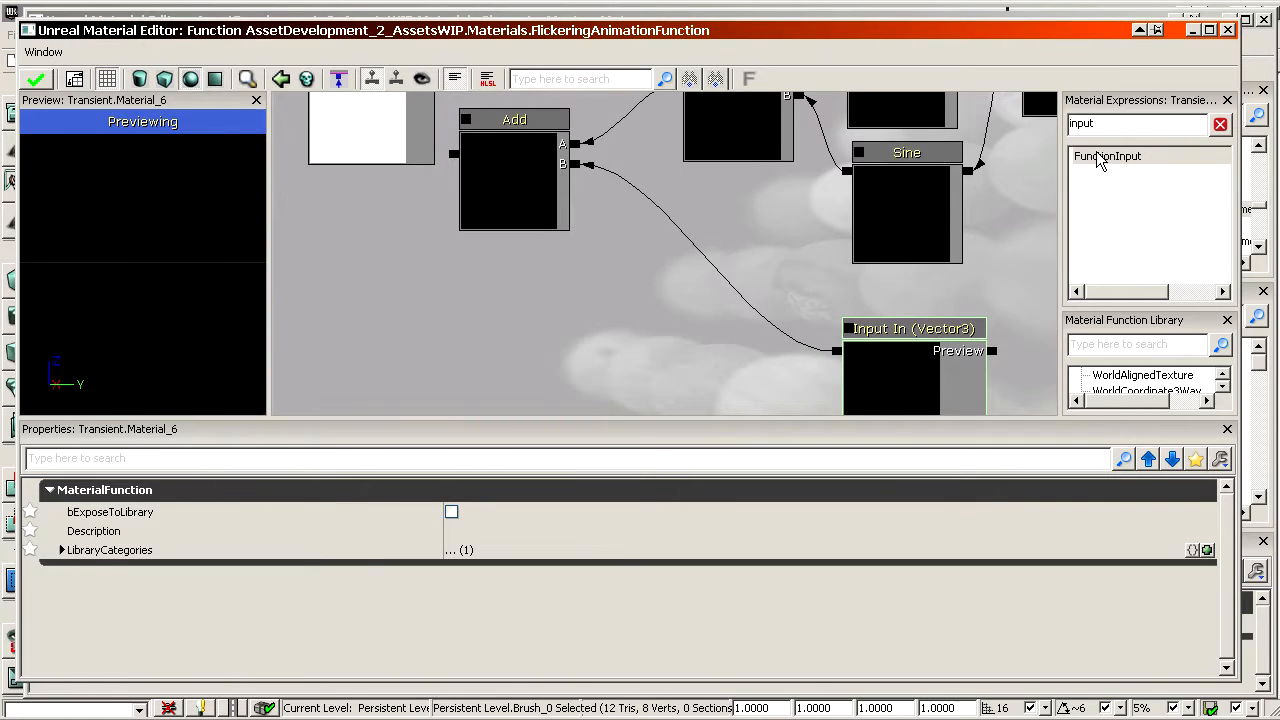
click(521, 172)
ctrl+drag(521, 172, 571, 168)
drag(499, 140, 585, 280)
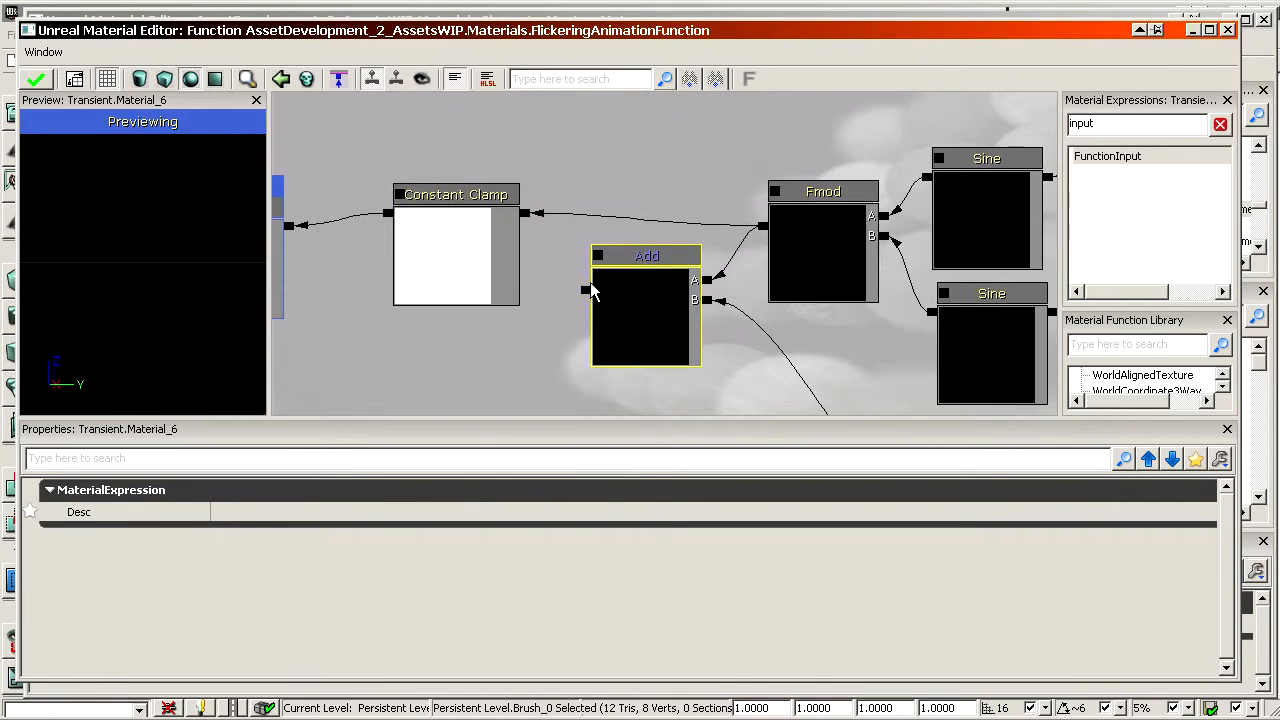
click(543, 249)
click(668, 306)
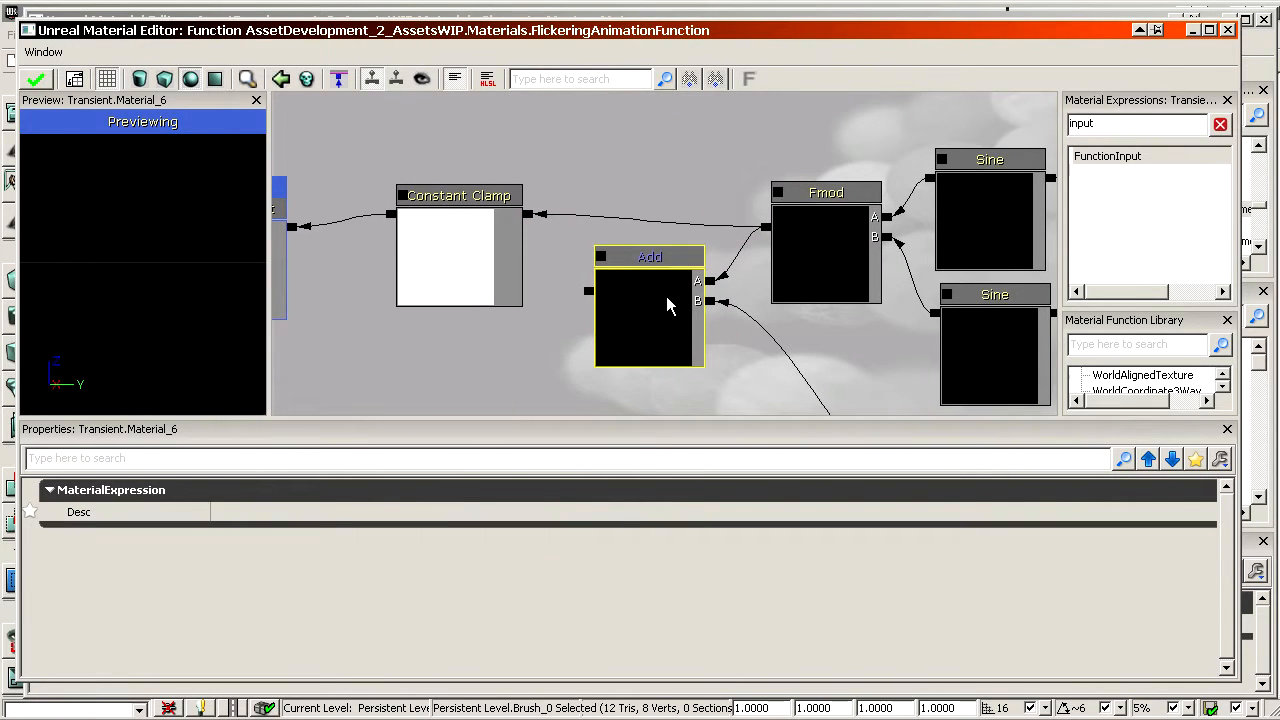
drag(668, 306, 681, 379)
Search the material expressions for "outpu", place a FunctionOutput node beside Add, and connect the Add output to it.
double_click(1100, 124)
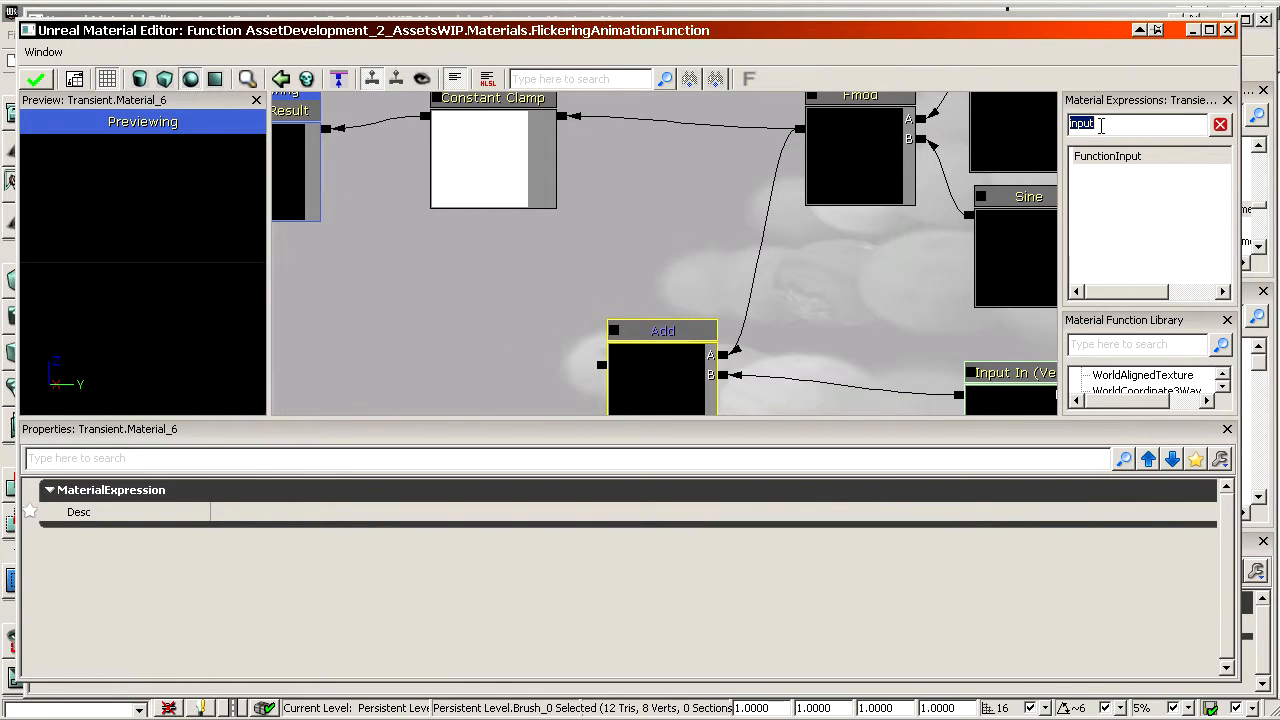
text(outpu)
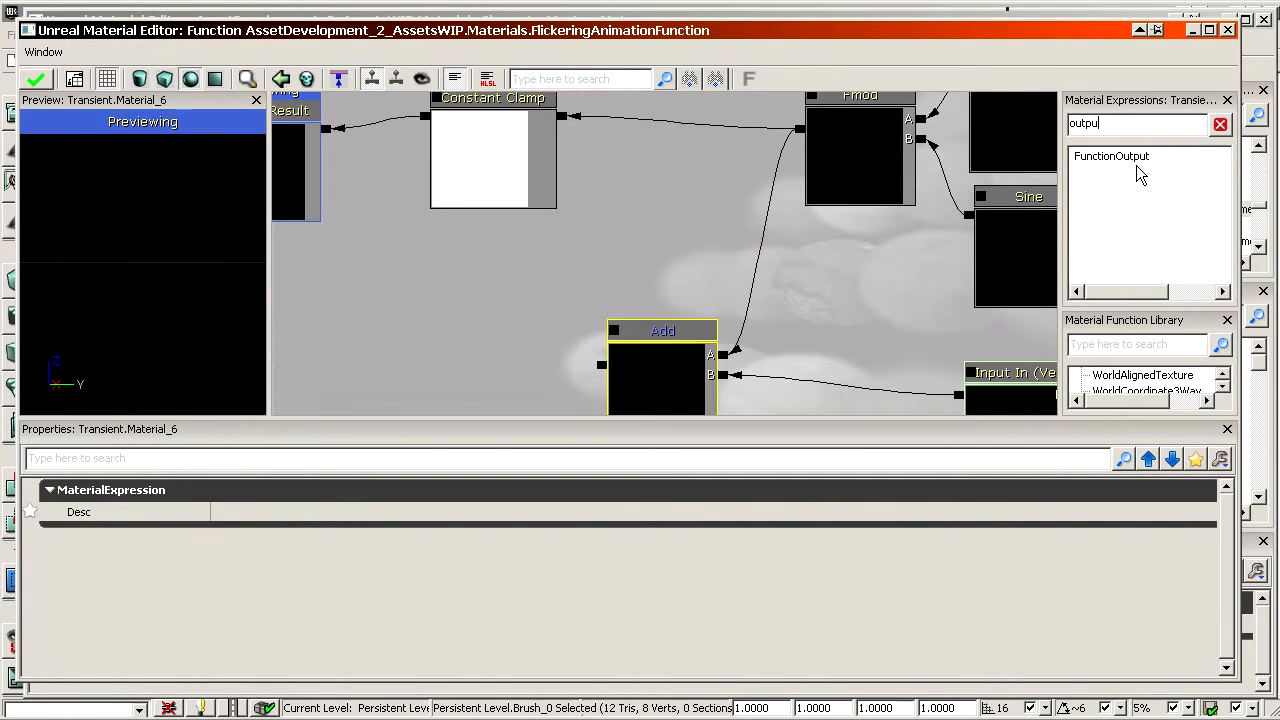
drag(1140, 175, 365, 322)
drag(603, 363, 487, 346)
Move the function input node closer to the Add node.
drag(529, 286, 302, 155)
click(829, 267)
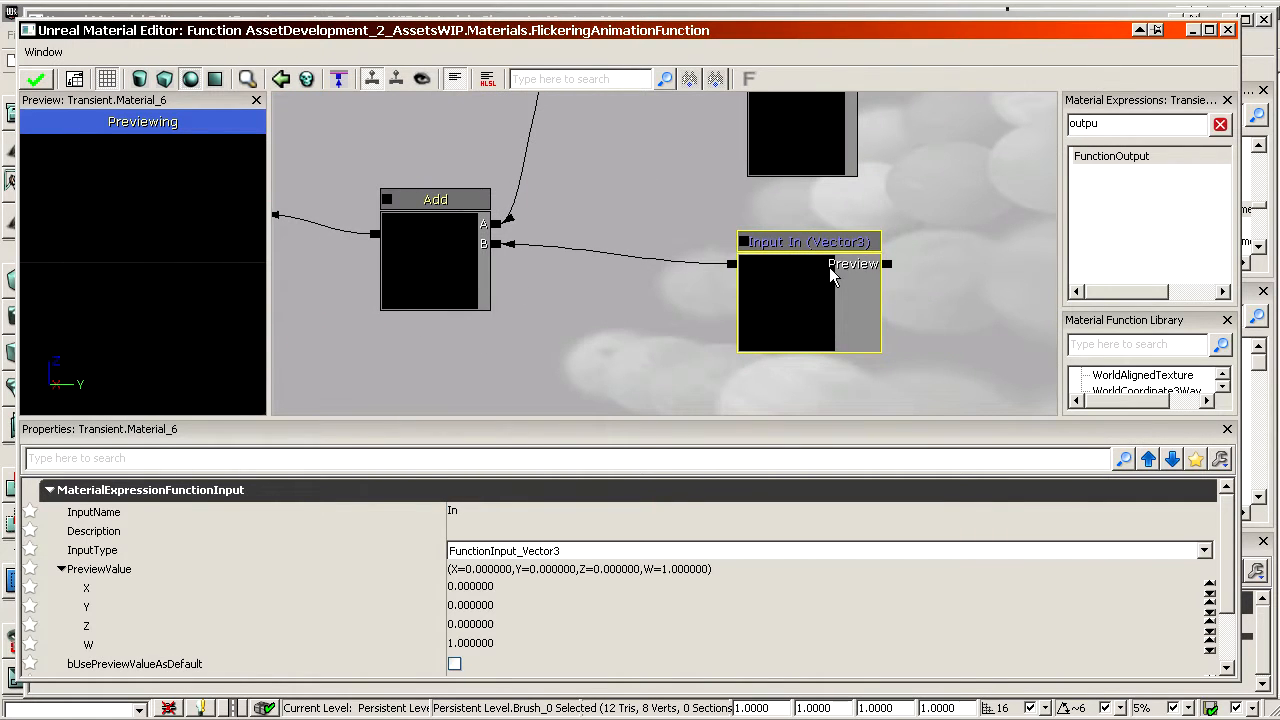
ctrl+drag(835, 292, 728, 278)
drag(794, 310, 903, 314)
Name the output node connected to Add as OutputExampleName.
click(404, 250)
click(489, 498)
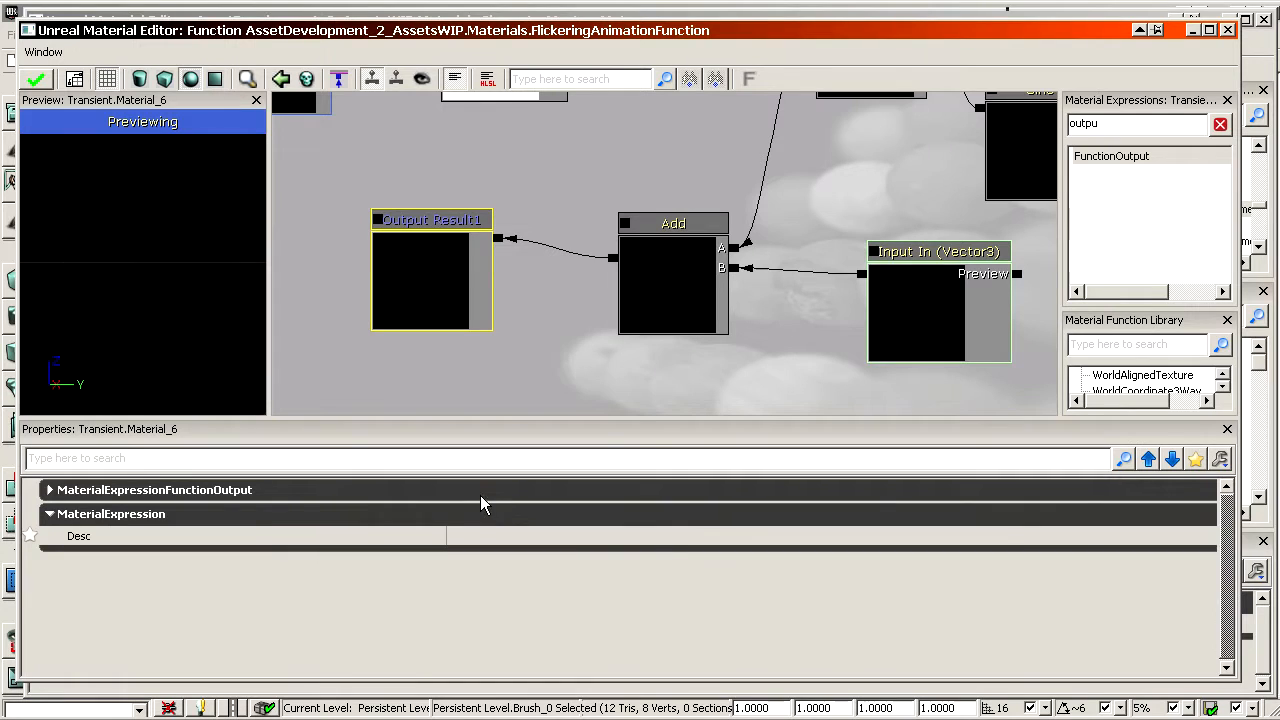
click(480, 495)
click(488, 513)
text(Outp)
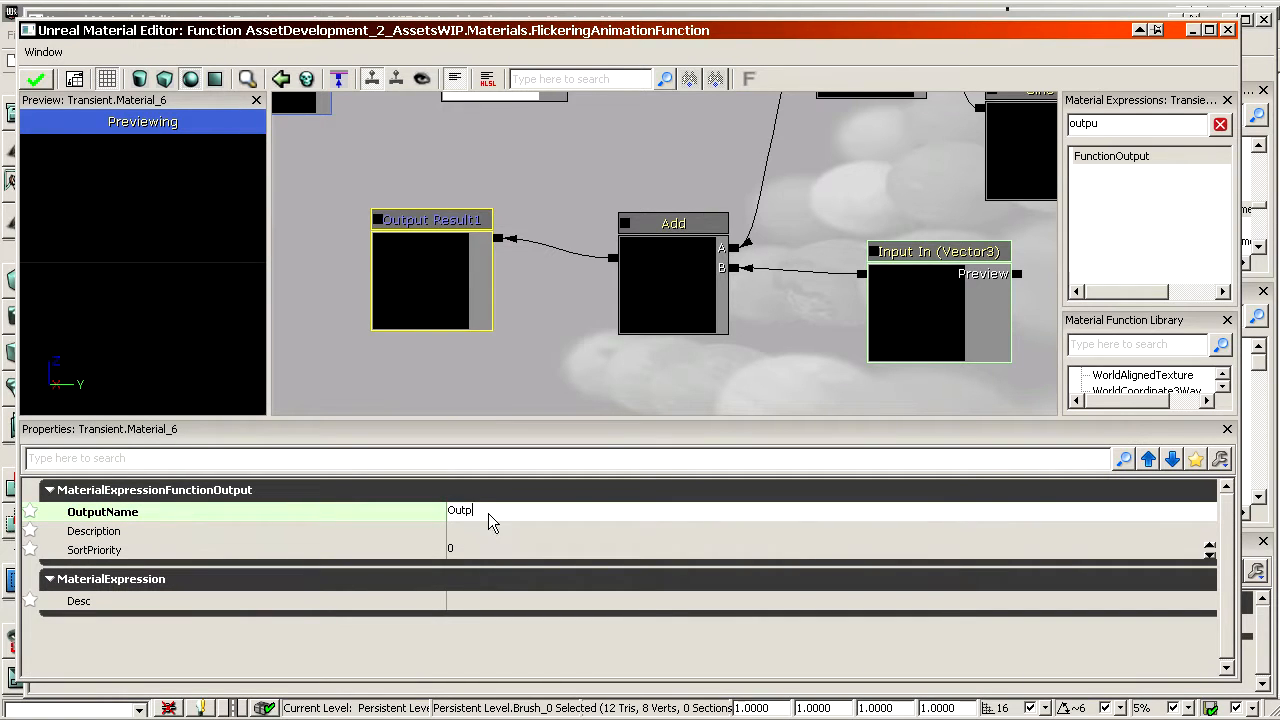
text(utExampleName)
key(Return)
Name the function input "Input Example Name" and move its node closer to the Add node.
drag(965, 329, 579, 308)
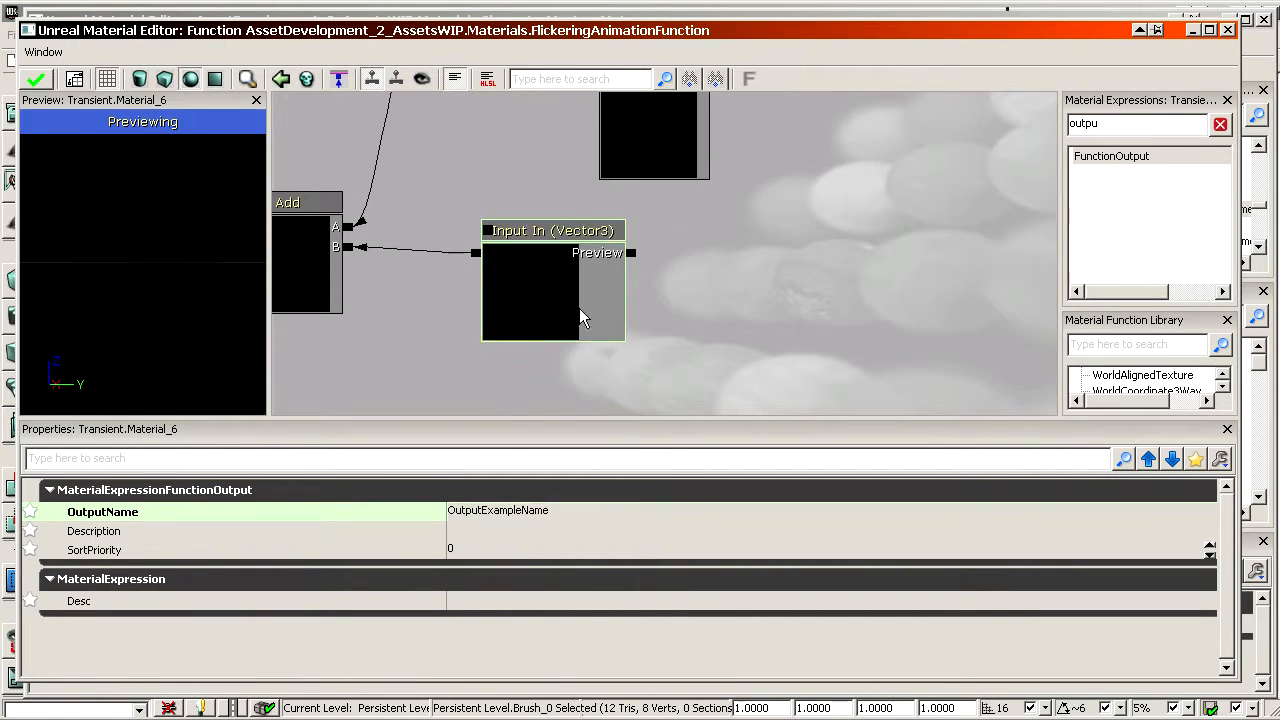
click(579, 308)
click(487, 508)
text(put Example N)
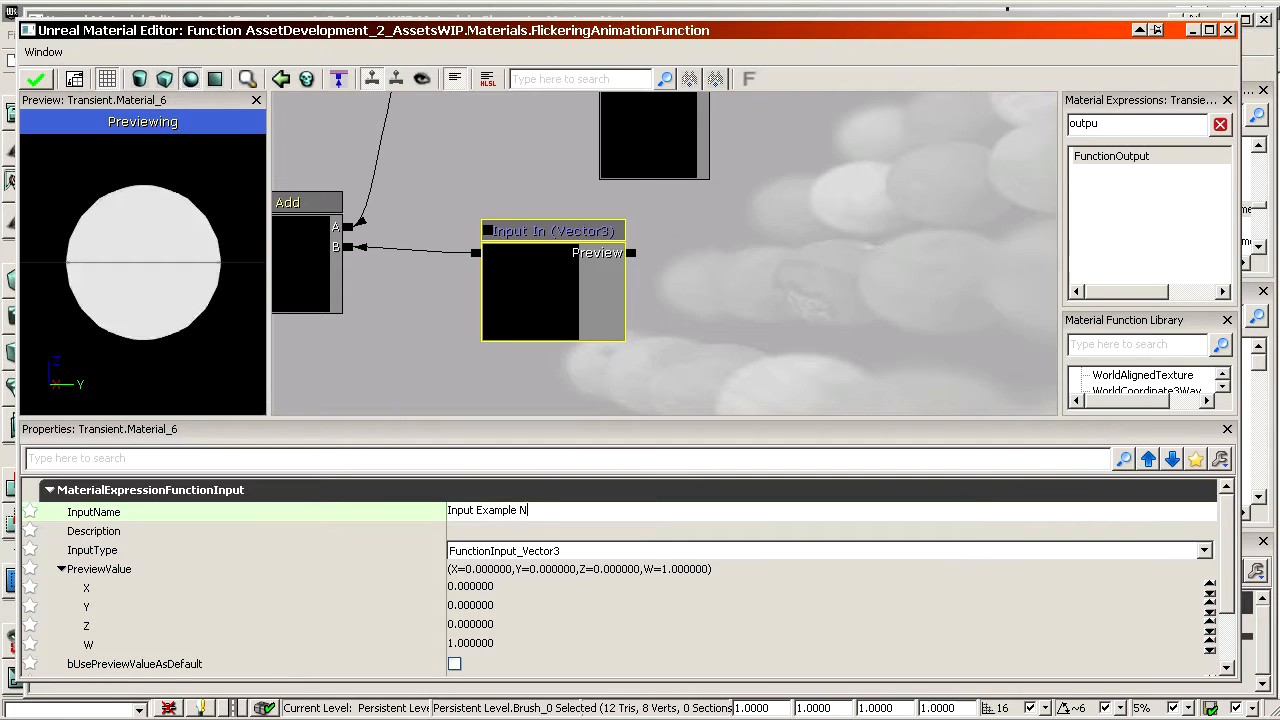
text(ame)
key(Return)
ctrl+drag(616, 330, 558, 334)
Try a three-component constant with G set to 1 on the input node's Preview pin, and delete the constant.
drag(705, 250, 531, 262)
click(531, 262)
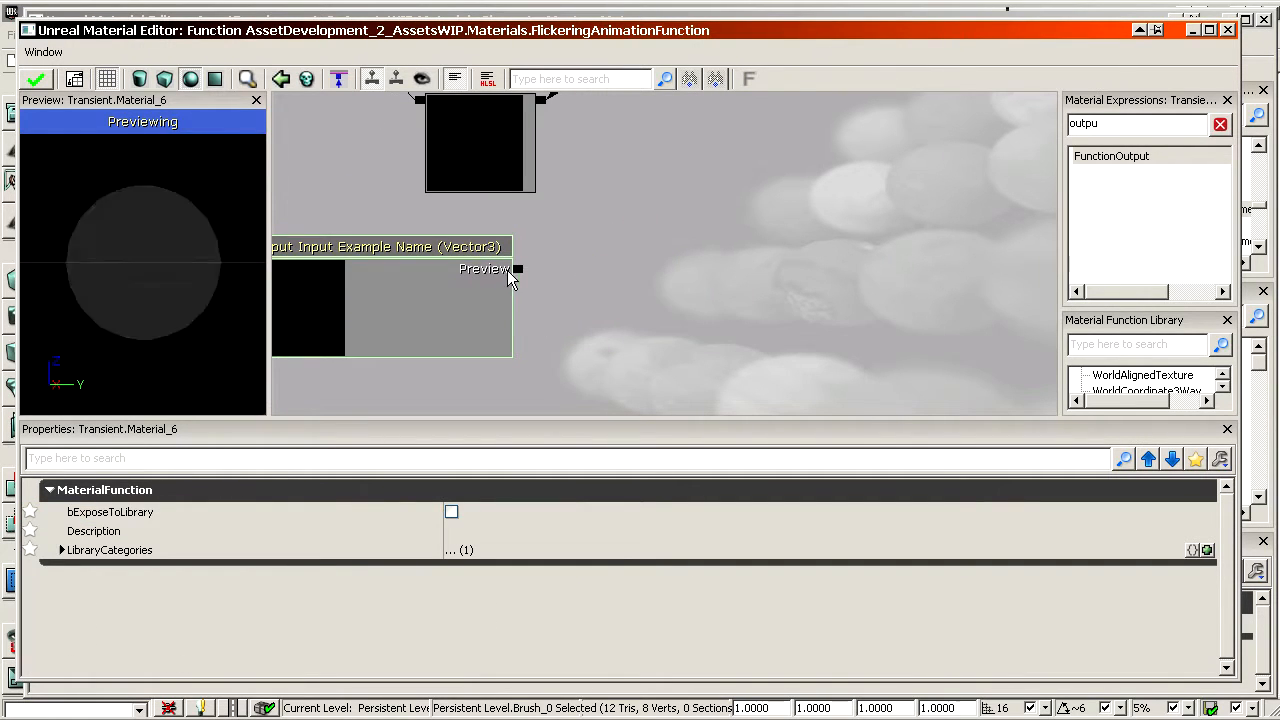
drag(632, 270, 603, 271)
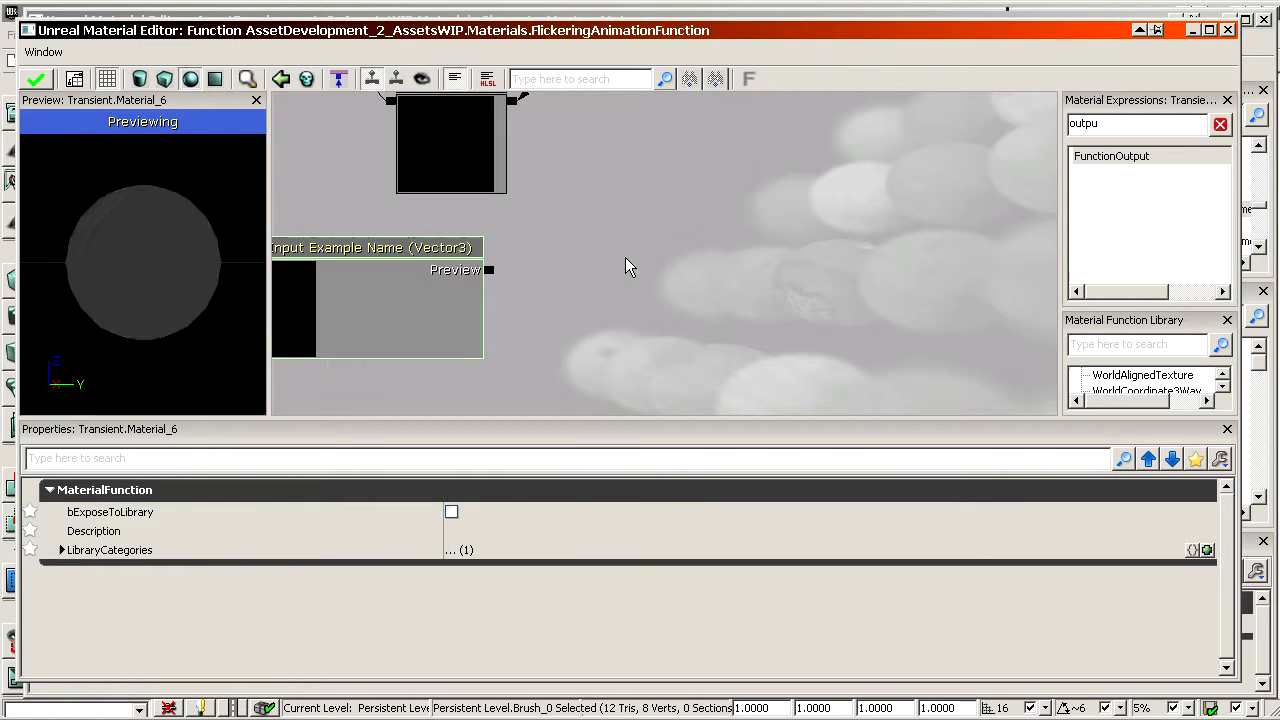
key(3)
click(613, 219)
drag(488, 269, 606, 247)
click(515, 513)
text(1)
key(Return)
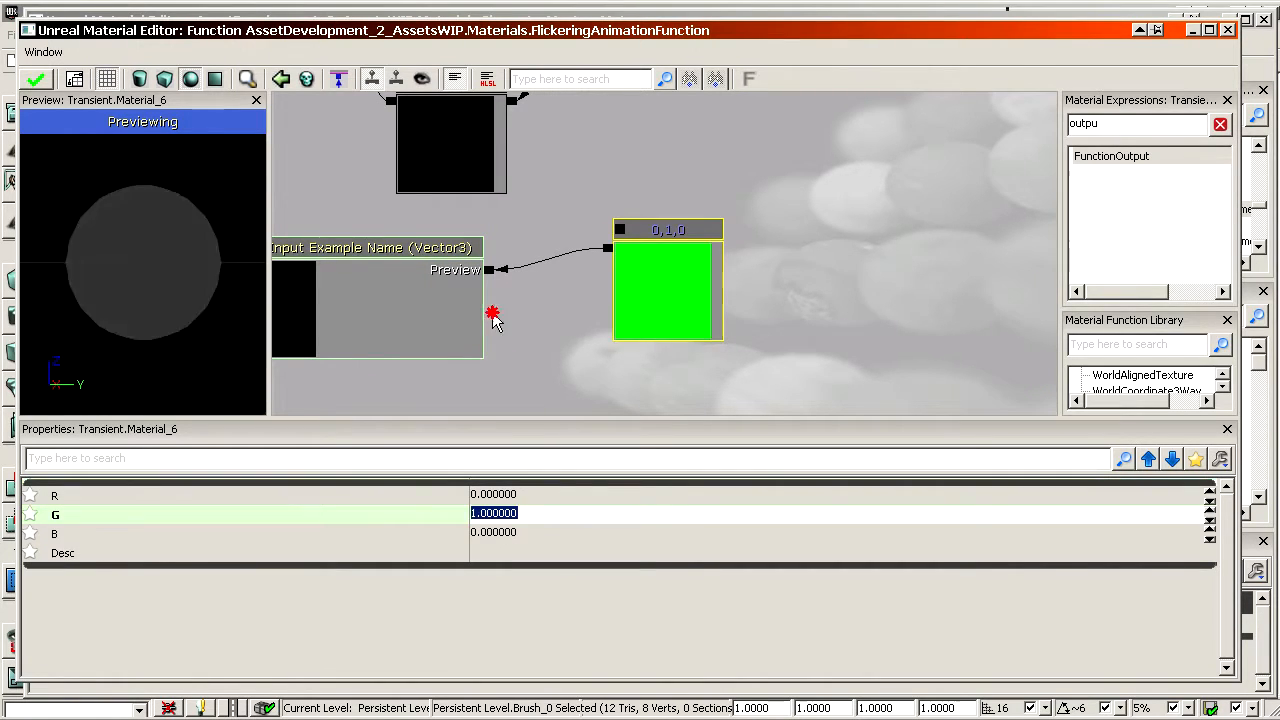
drag(493, 318, 566, 314)
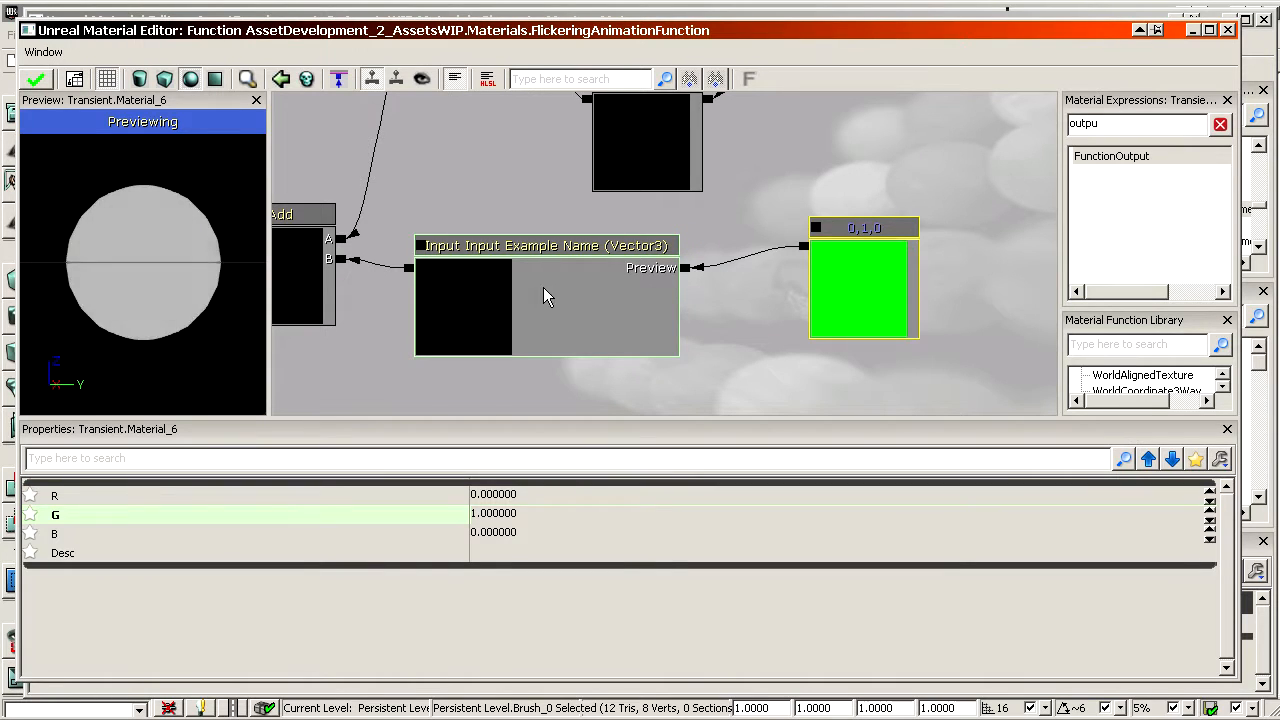
key(Delete)
Review the input type options of the function input and place a three-component constant beside its node.
click(506, 271)
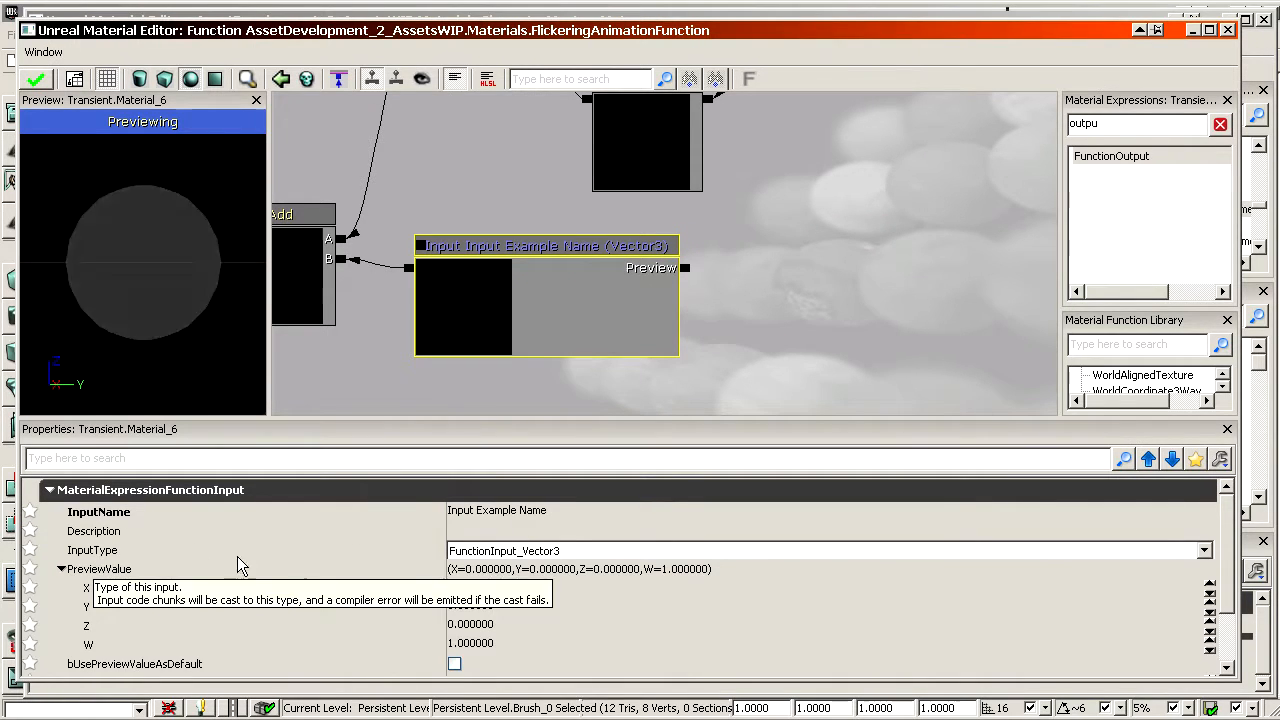
click(572, 550)
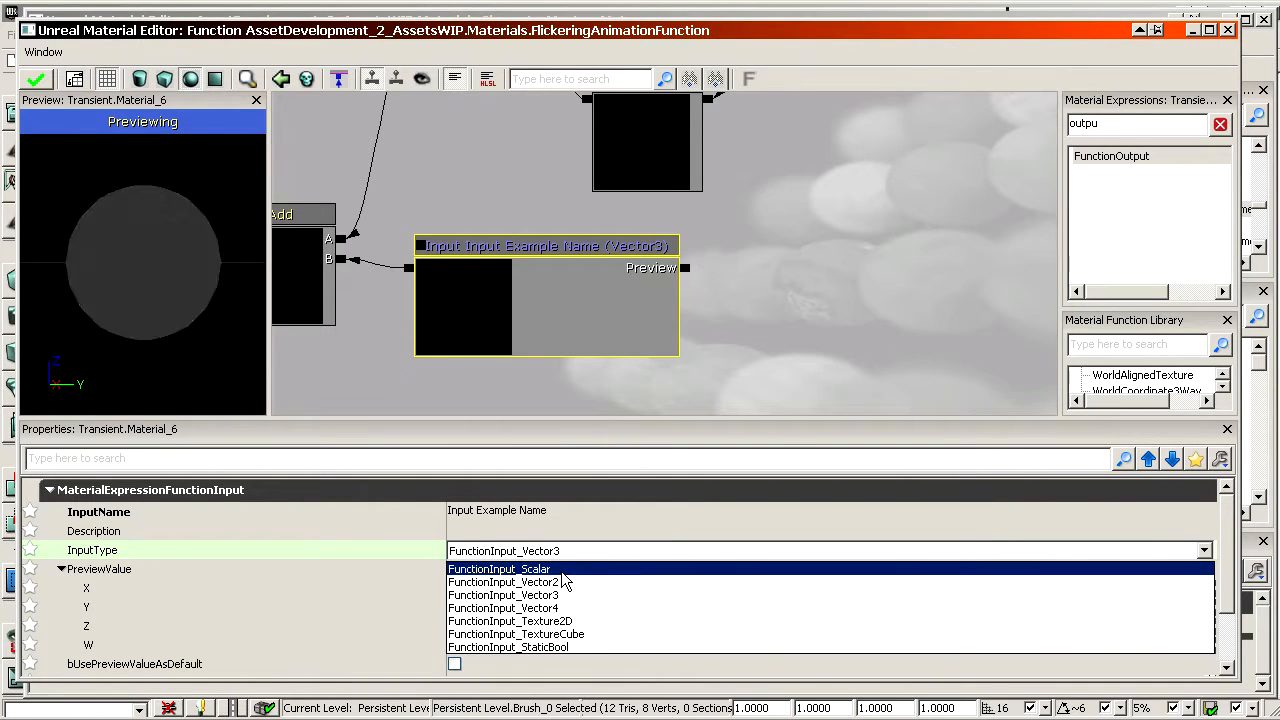
click(839, 272)
click(804, 218)
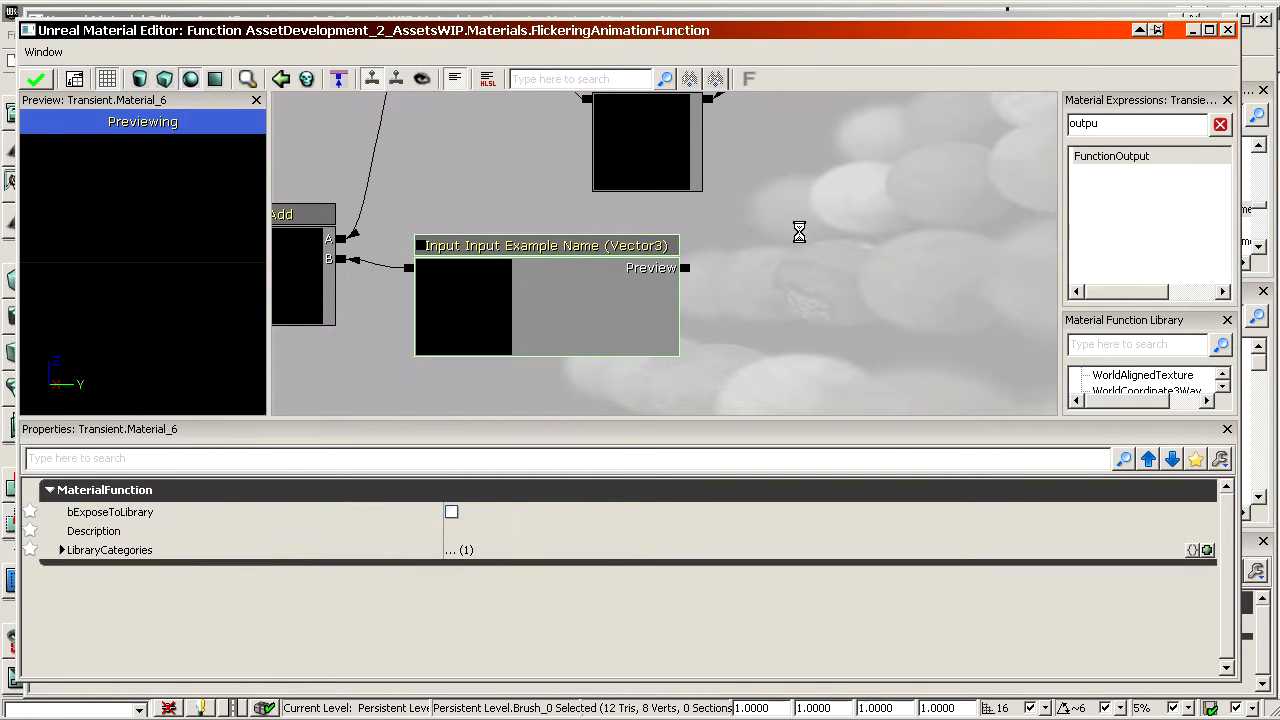
click(800, 236)
click(664, 310)
click(845, 287)
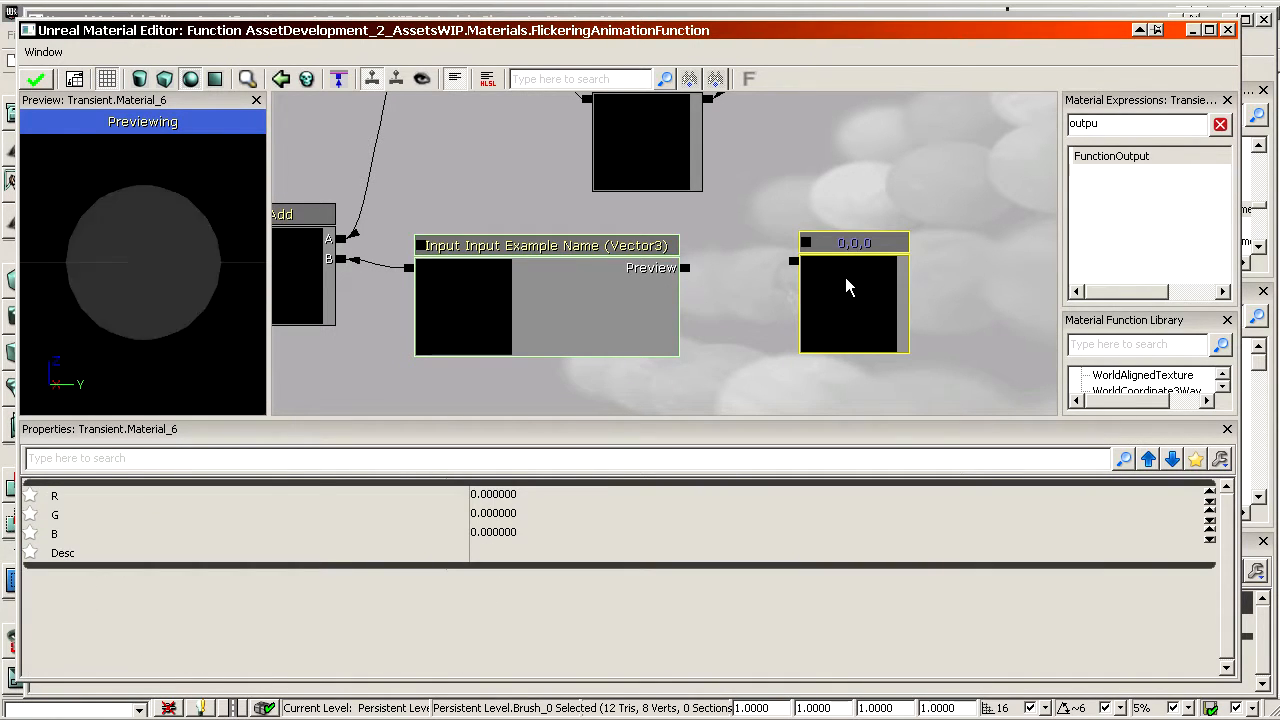
Set the function input's type to FunctionInput_Scalar and delete the unconnected 0,0,0 constant.
click(629, 275)
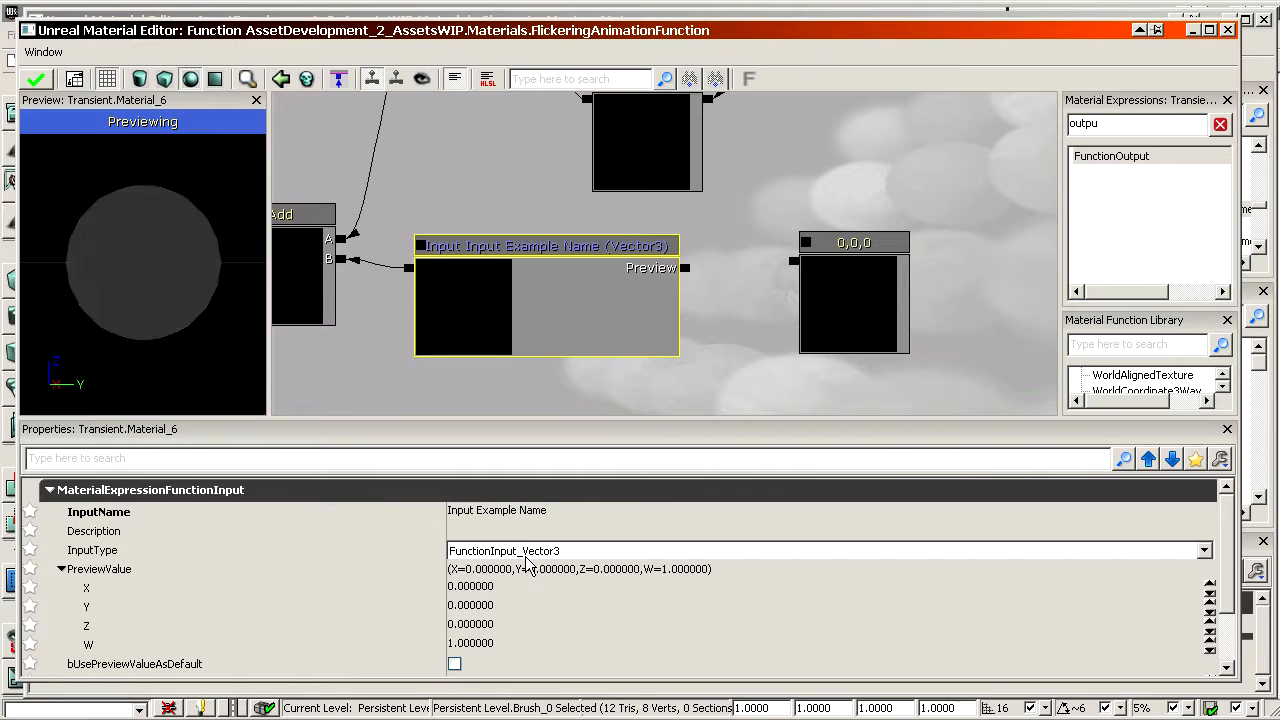
click(528, 551)
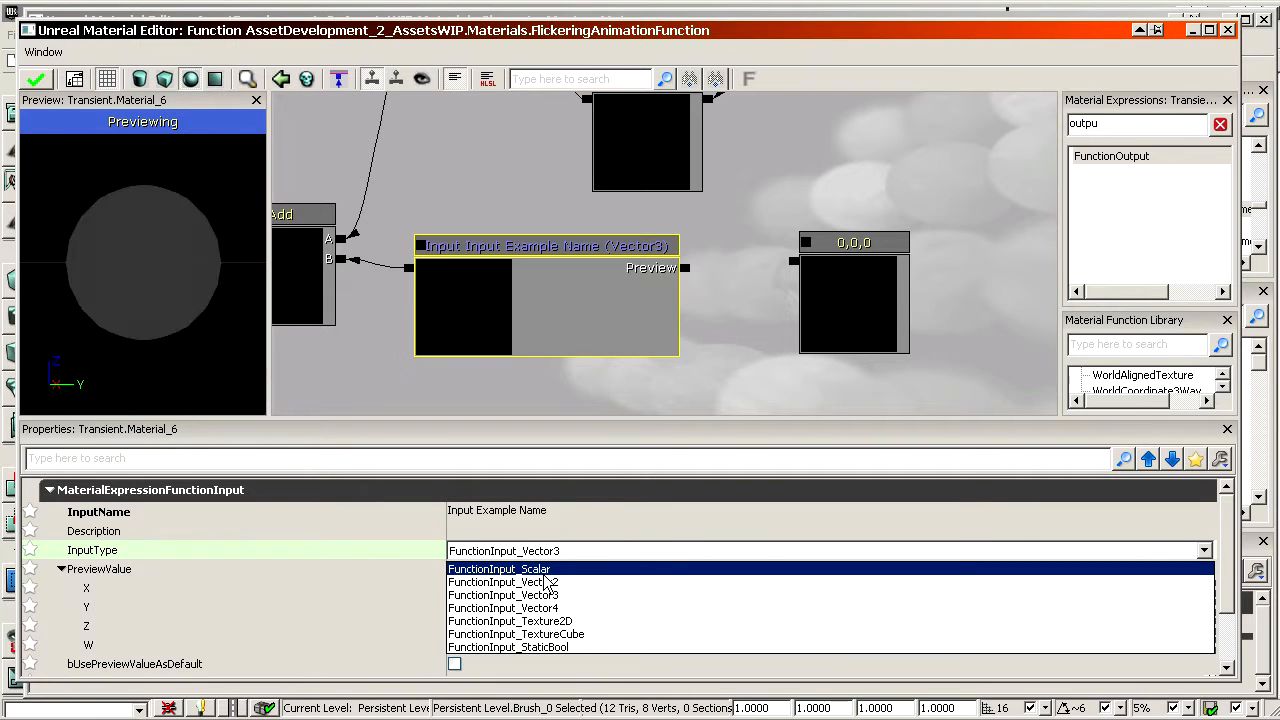
click(540, 569)
click(714, 312)
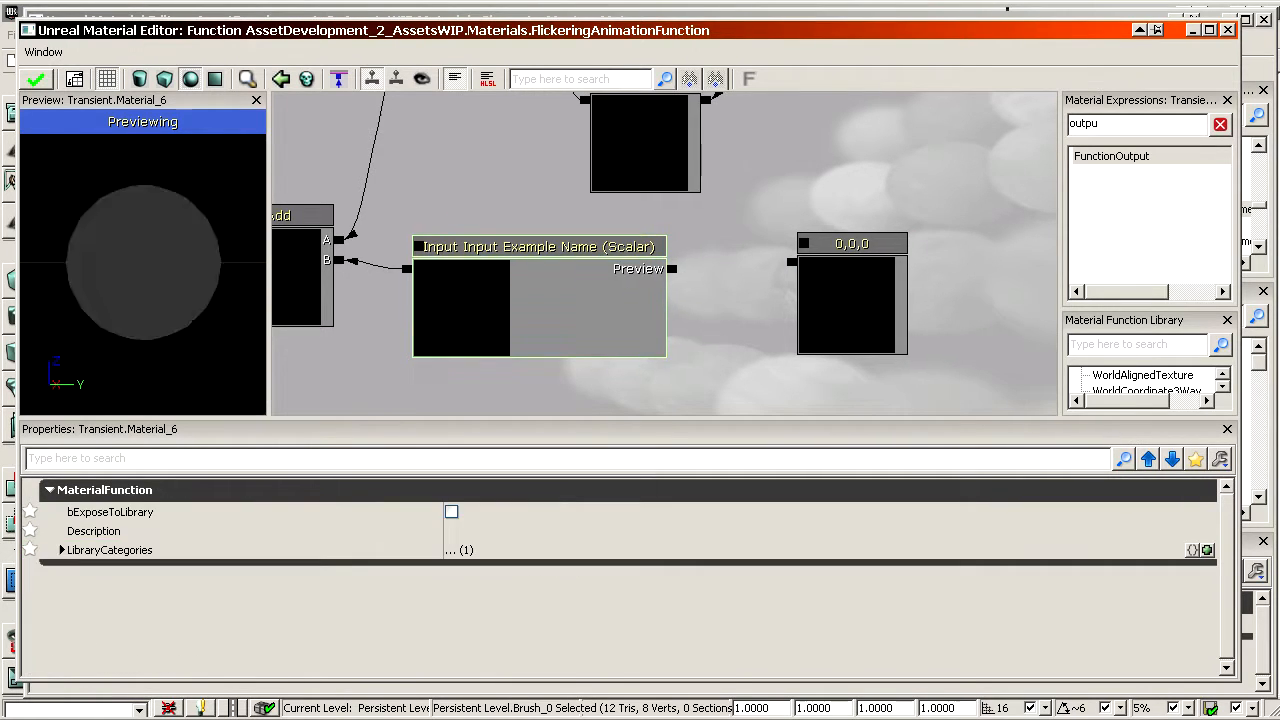
click(852, 282)
key(Delete)
Apply the changes to FlickeringAnimationFunction and close its editor.
scroll(670, 254, down, 2)
scroll(670, 254, down, 3)
drag(670, 254, 772, 288)
scroll(448, 219, up, 1)
click(48, 82)
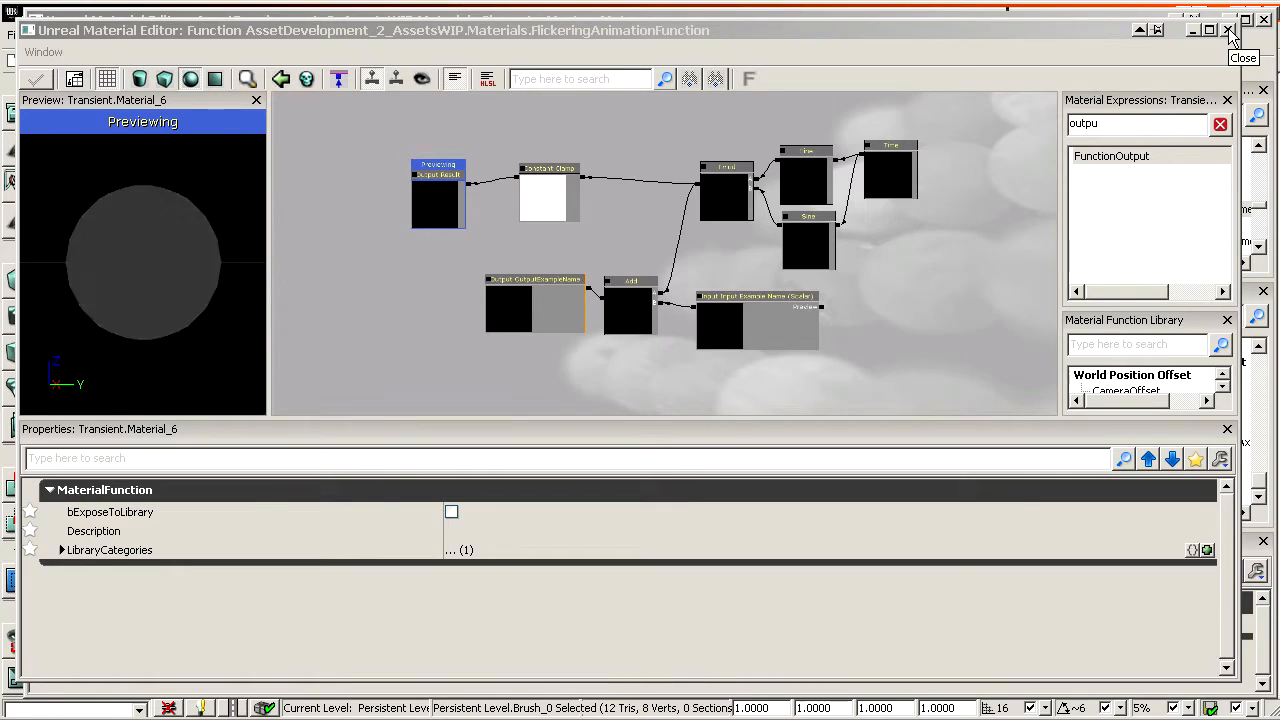
click(1229, 31)
Arrange the CharacterMaster_Mat editor and the Content Browser side by side, keeping the graph and the function asset in view.
scroll(759, 334, down, 8)
scroll(759, 334, up, 6)
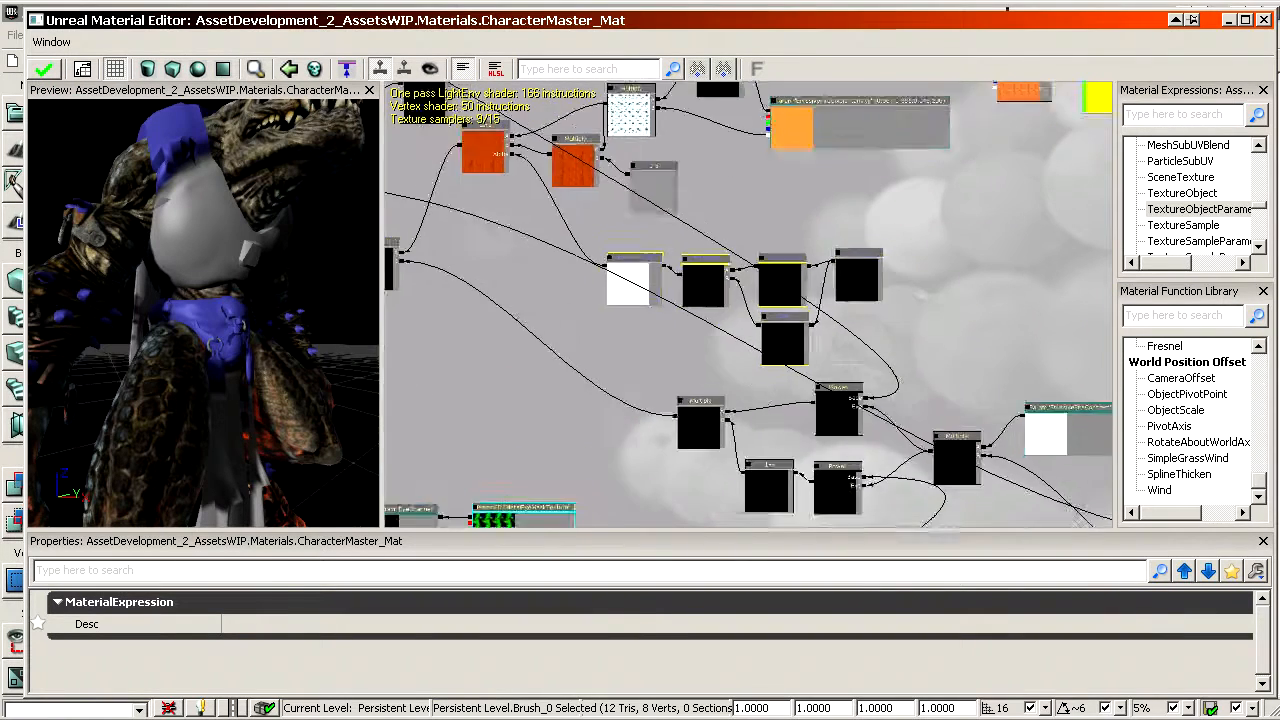
drag(838, 32, 0, 26)
click(897, 413)
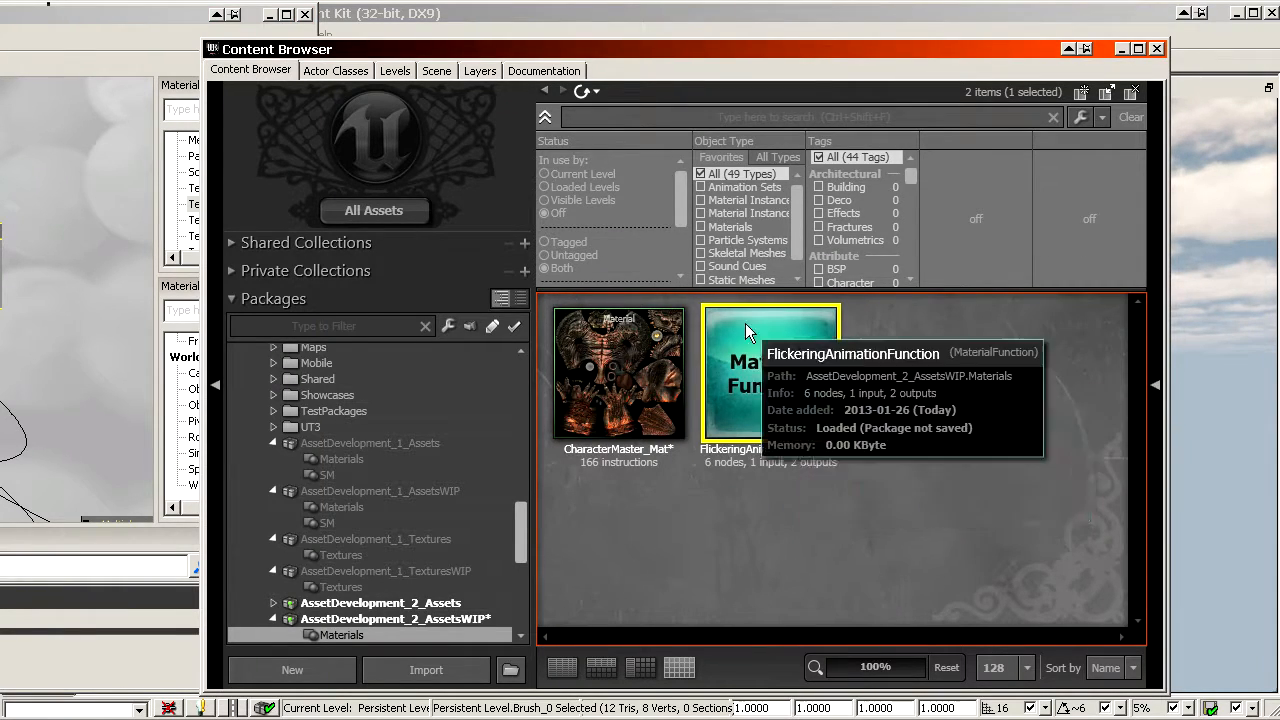
drag(686, 34, 1022, 42)
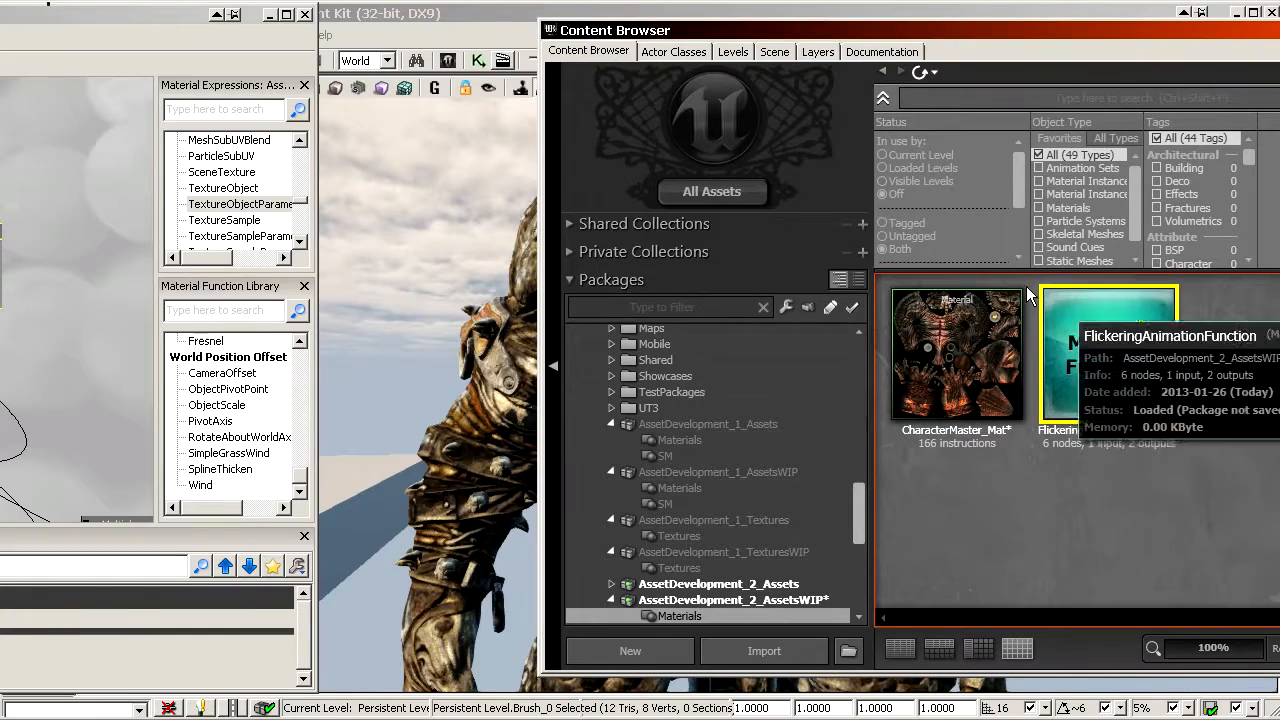
click(381, 14)
drag(380, 14, 603, 14)
Add FlickeringAnimationFunction from the Content Browser to the CharacterMaster_Mat graph, beside the flicker branch's Time node.
drag(1133, 360, 119, 196)
scroll(430, 228, up, 3)
ctrl+drag(261, 210, 525, 378)
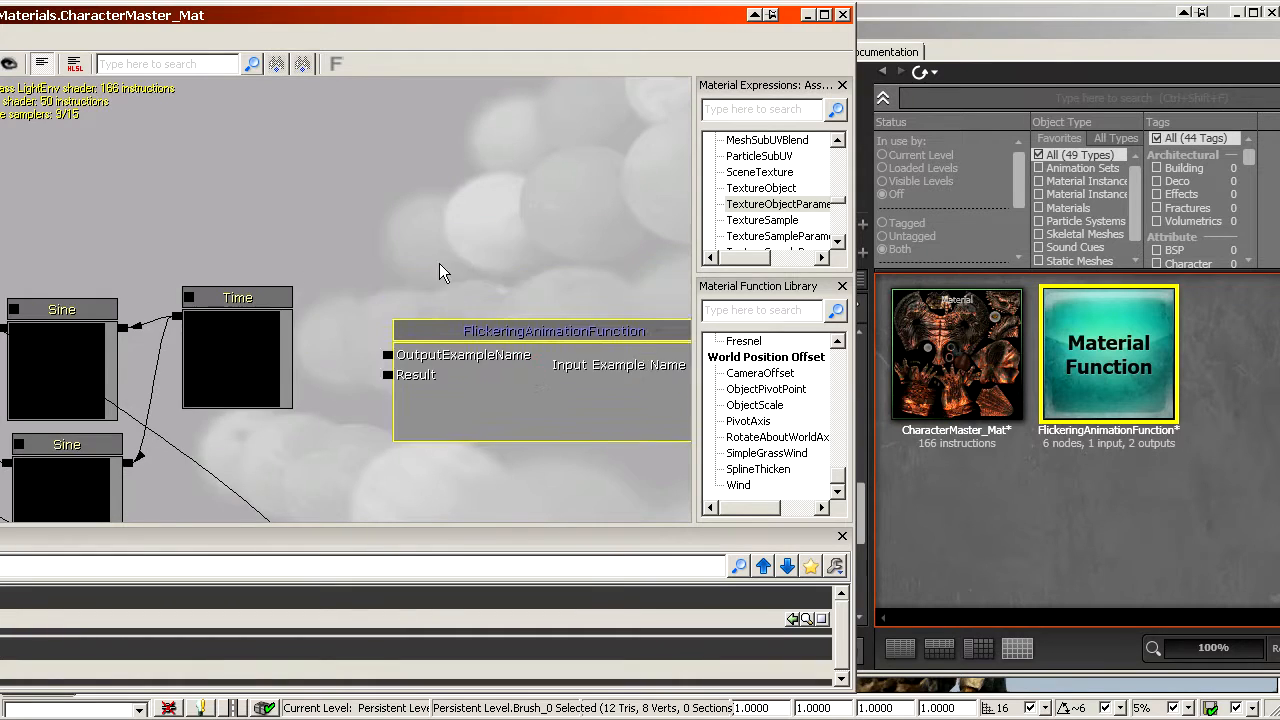
drag(440, 270, 213, 194)
ctrl+drag(401, 300, 457, 341)
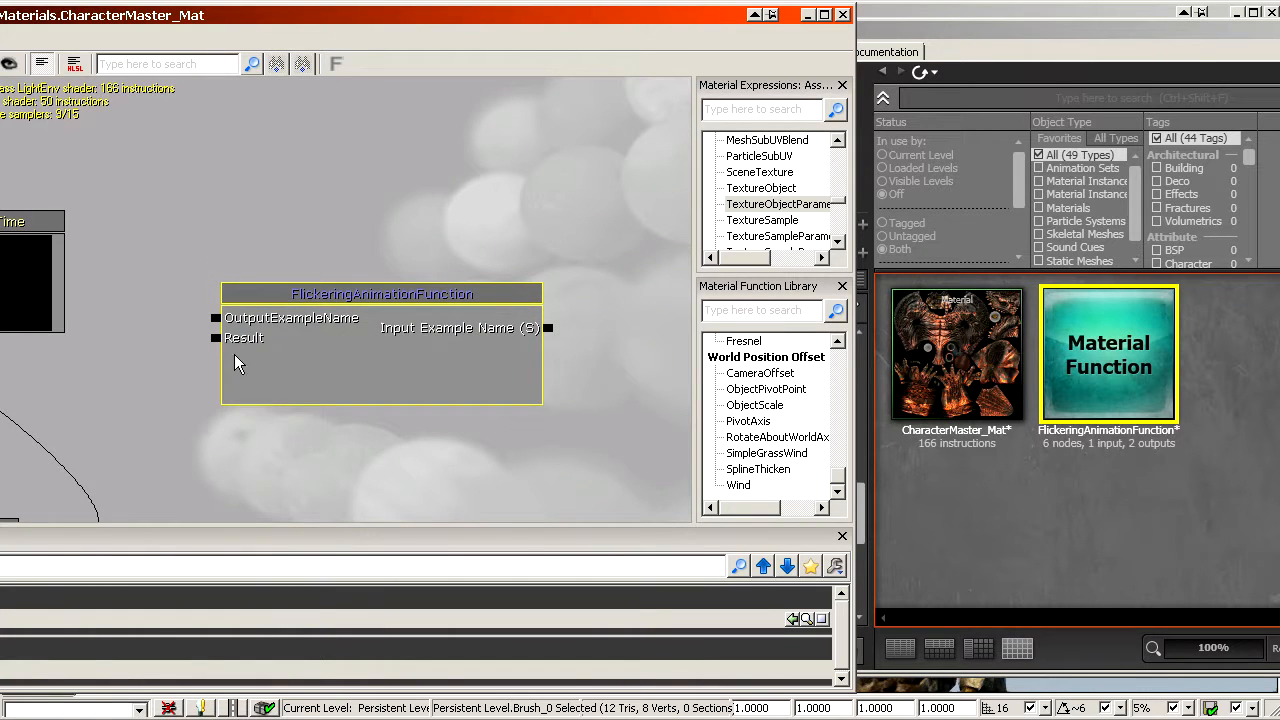
Try out the function node's pins, feeding a constant of 1 into Input Example Name, and delete the constant.
drag(215, 338, 192, 372)
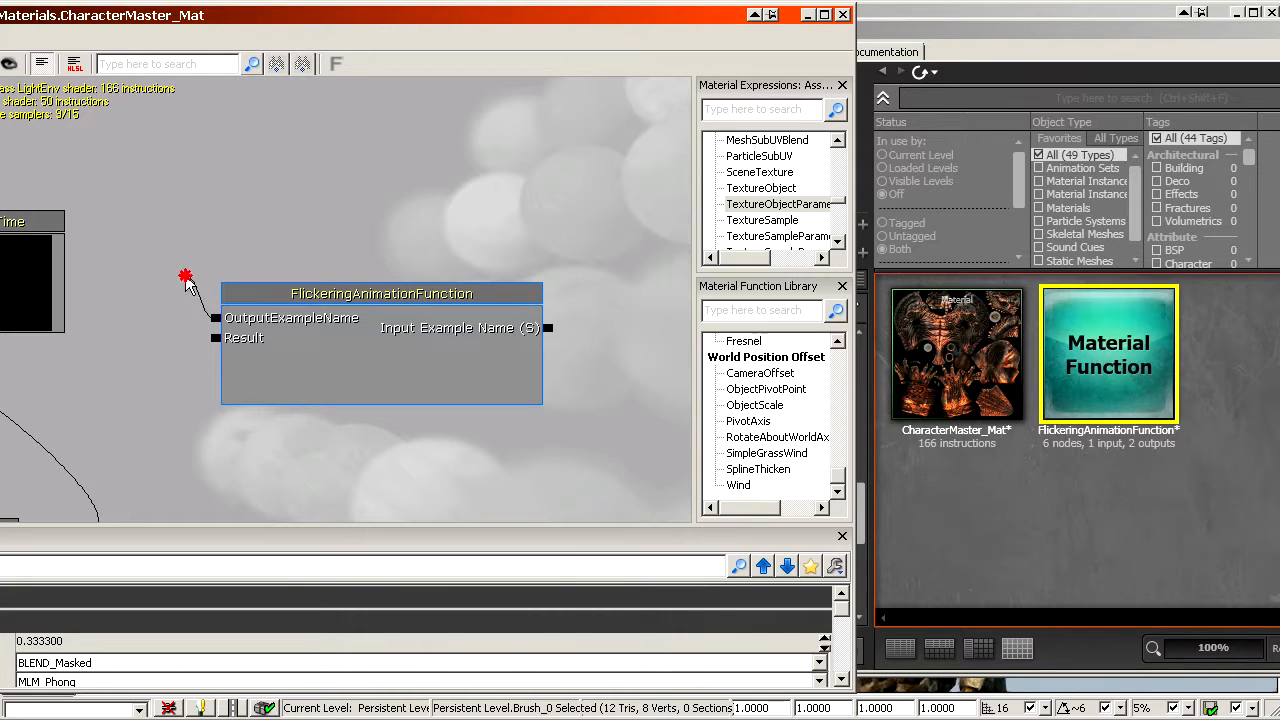
drag(558, 339, 472, 387)
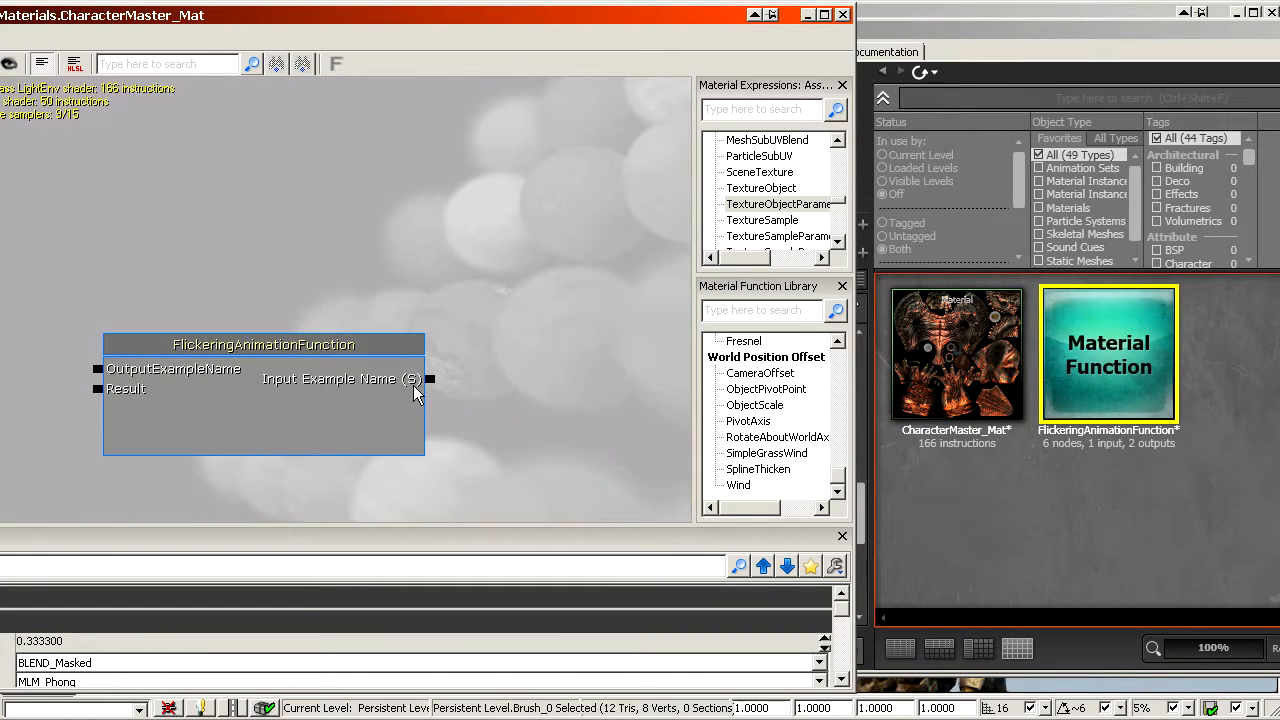
drag(572, 370, 445, 370)
click(488, 330)
click(530, 388)
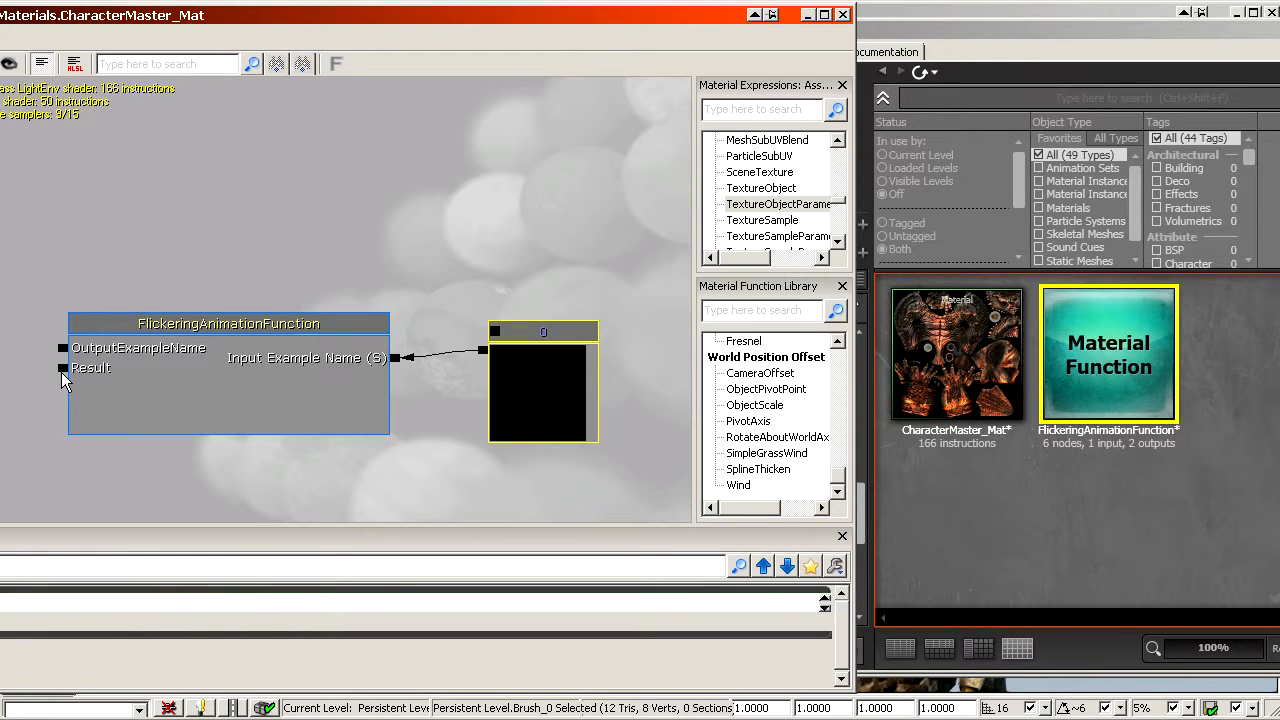
click(62, 371)
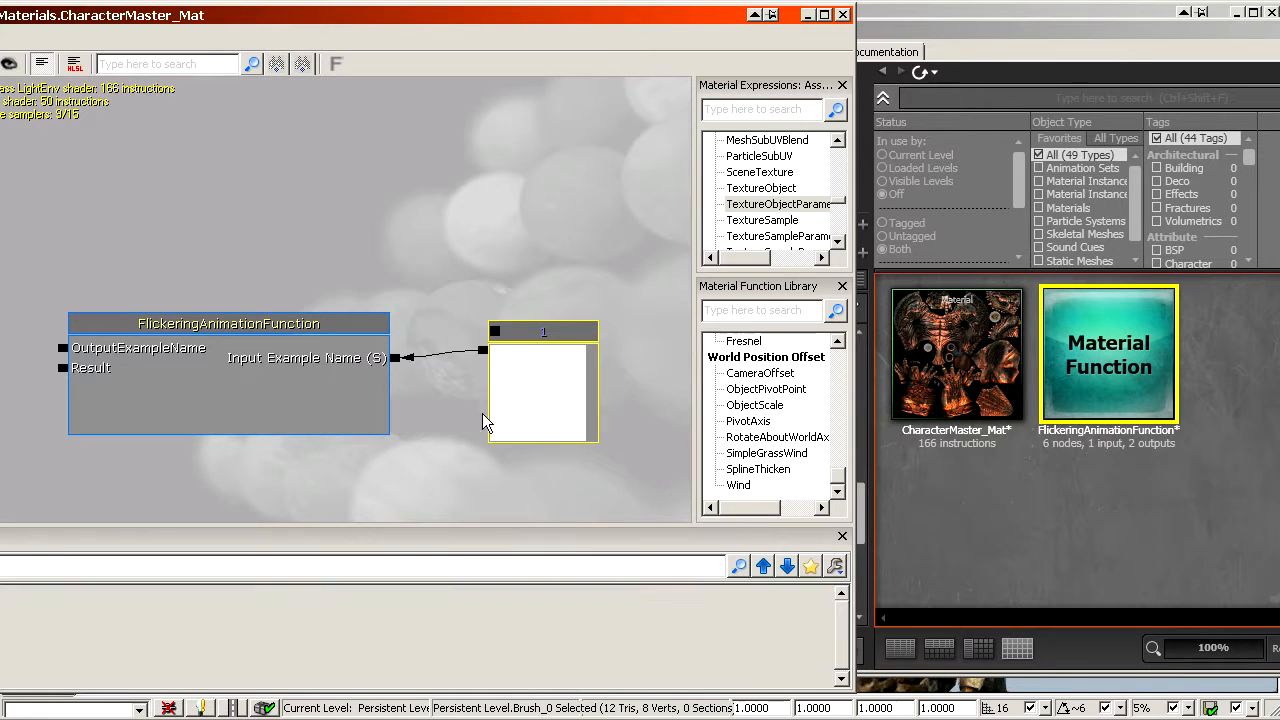
key(Delete)
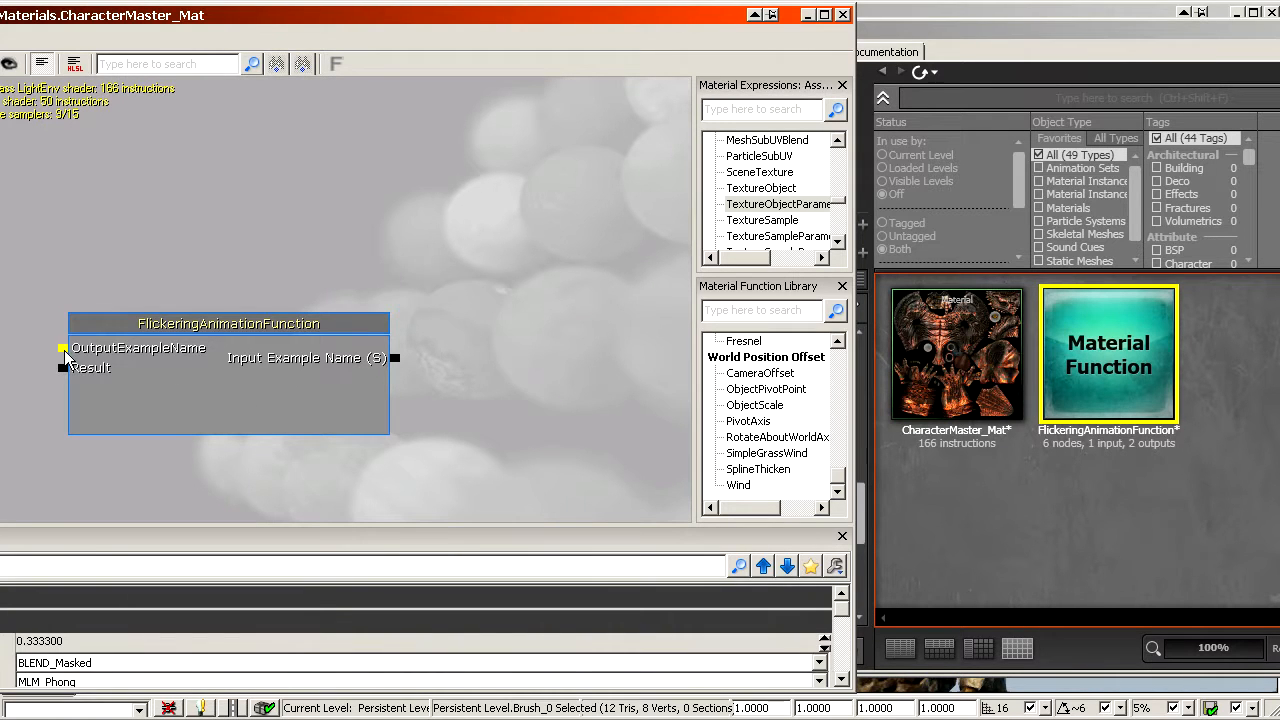
Move the FlickeringAnimationFunction node above the Sine and Time nodes of the orange fire branch.
drag(377, 389, 680, 389)
scroll(377, 389, down, 3)
drag(506, 364, 205, 232)
drag(372, 274, 677, 311)
scroll(425, 348, up, 3)
drag(418, 305, 373, 274)
scroll(373, 274, down, 2)
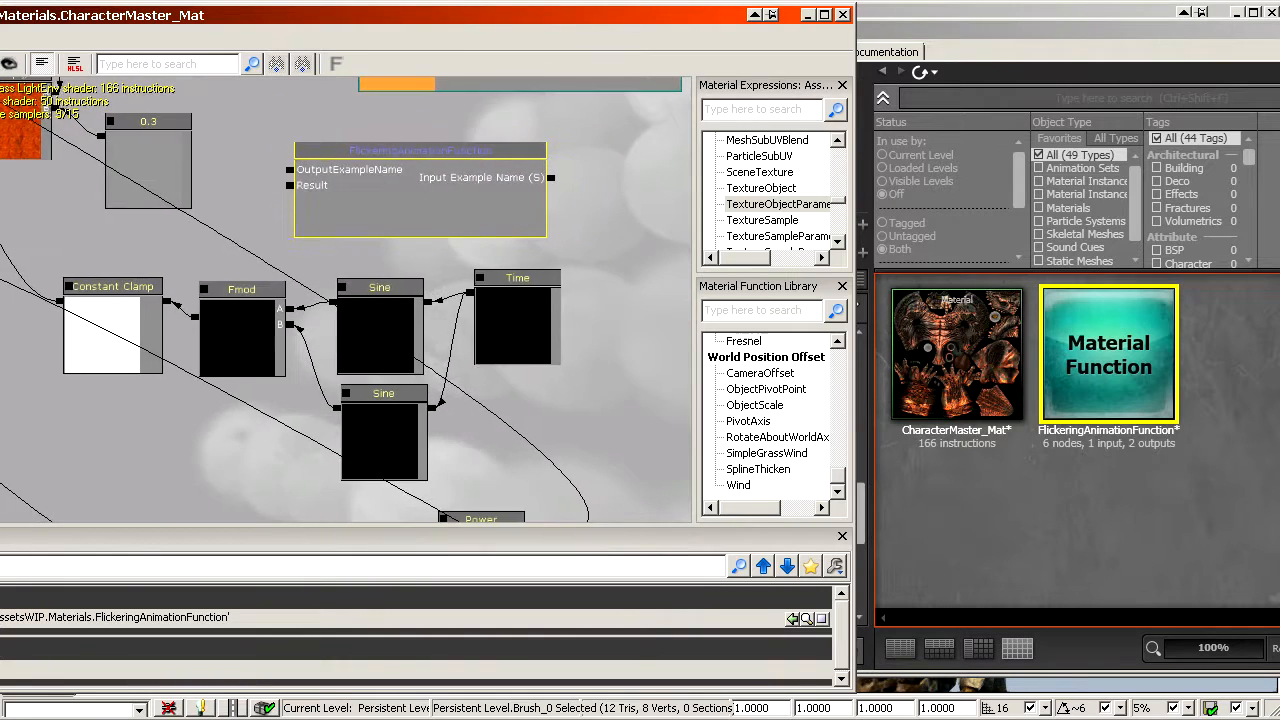
Connect the function node's Result output to the Alpha input of the fire branch's Lerp.
drag(114, 349, 202, 383)
drag(340, 400, 350, 400)
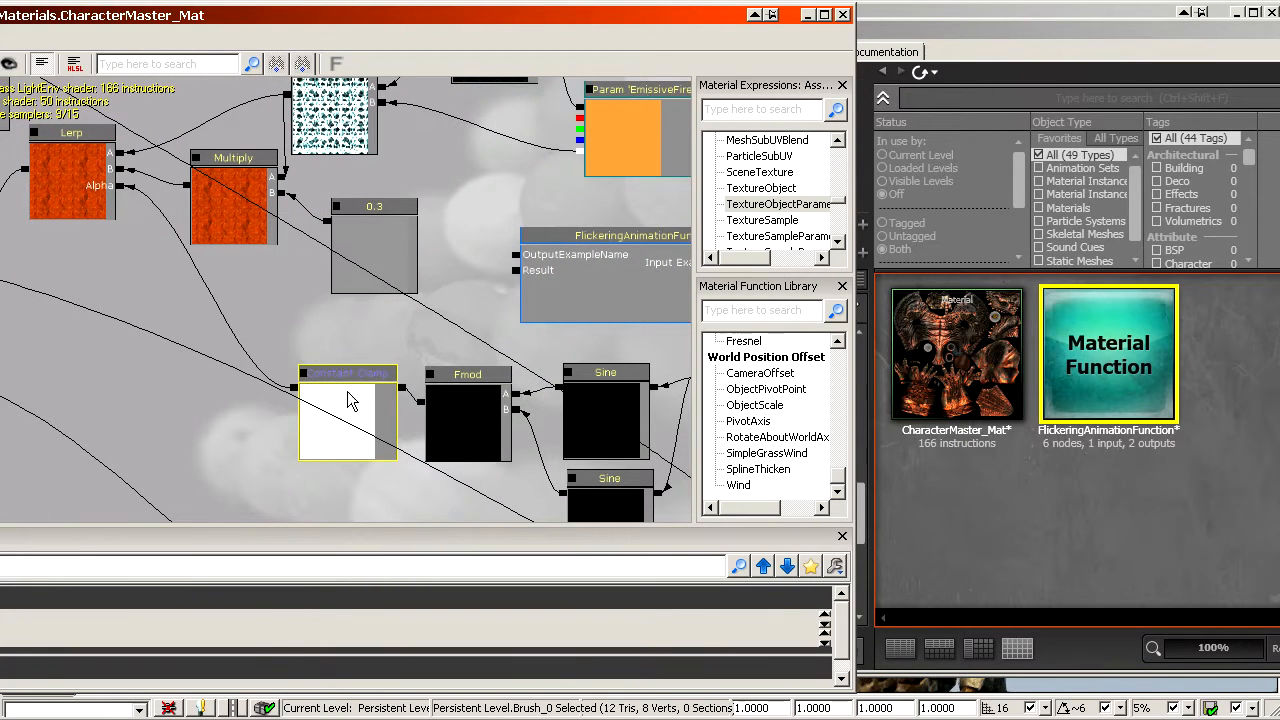
drag(124, 187, 507, 275)
scroll(513, 306, up, 1)
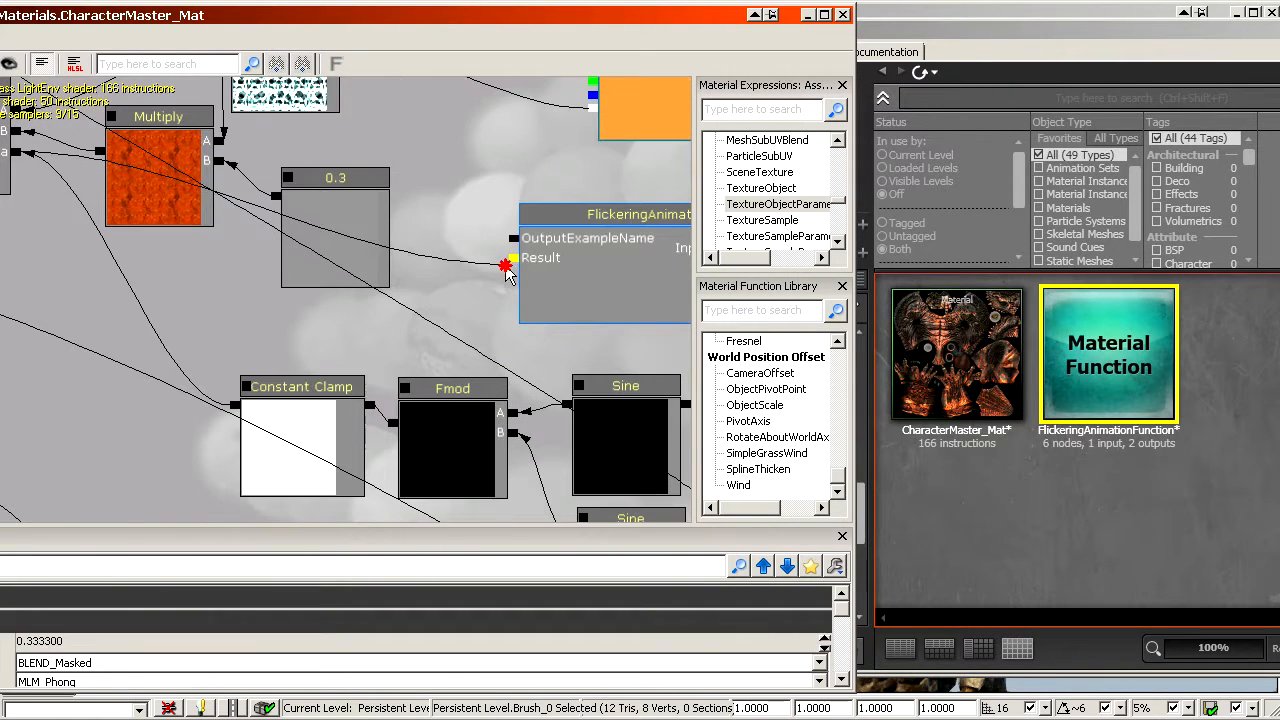
Delete the fire branch's old Constant Clamp, Fmod, Sine and Time nodes.
scroll(475, 330, down, 2)
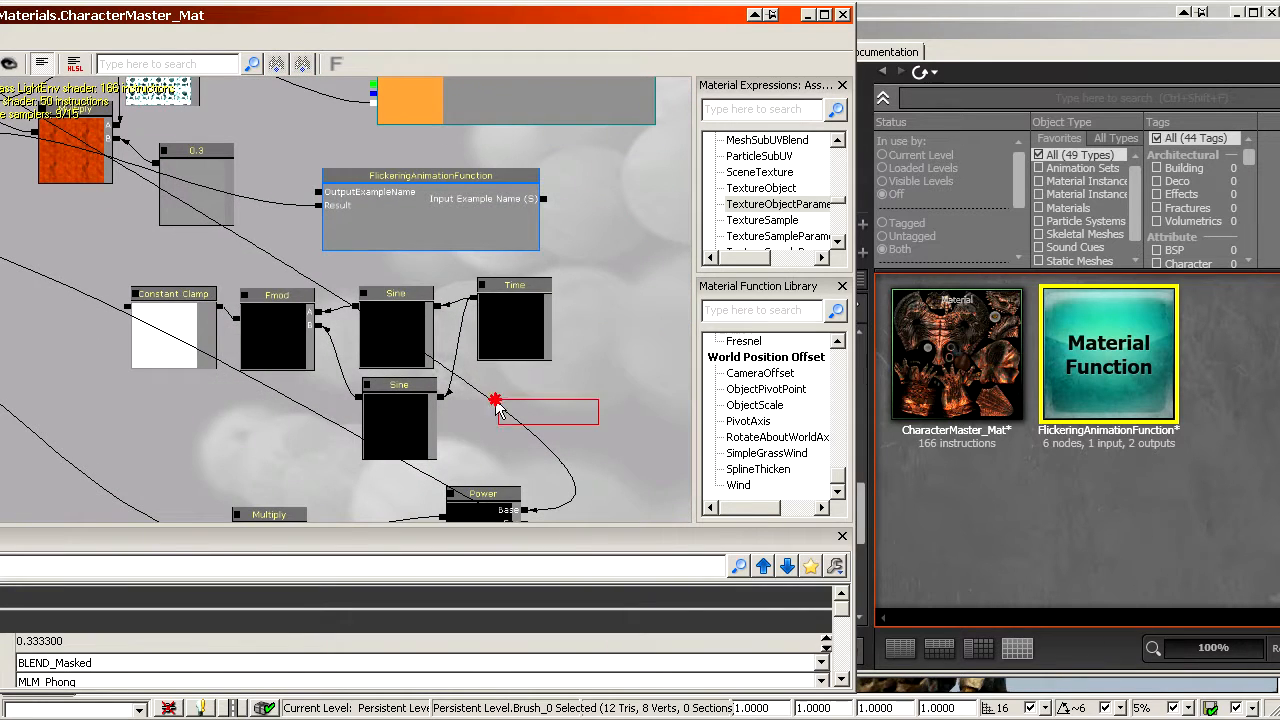
ctrl+alt+drag(497, 403, 130, 300)
key(Delete)
Duplicate the FlickeringAnimationFunction node and place the copy next to the flicker nodes of the EmissiveElectricityColorIntensity branch.
click(442, 228)
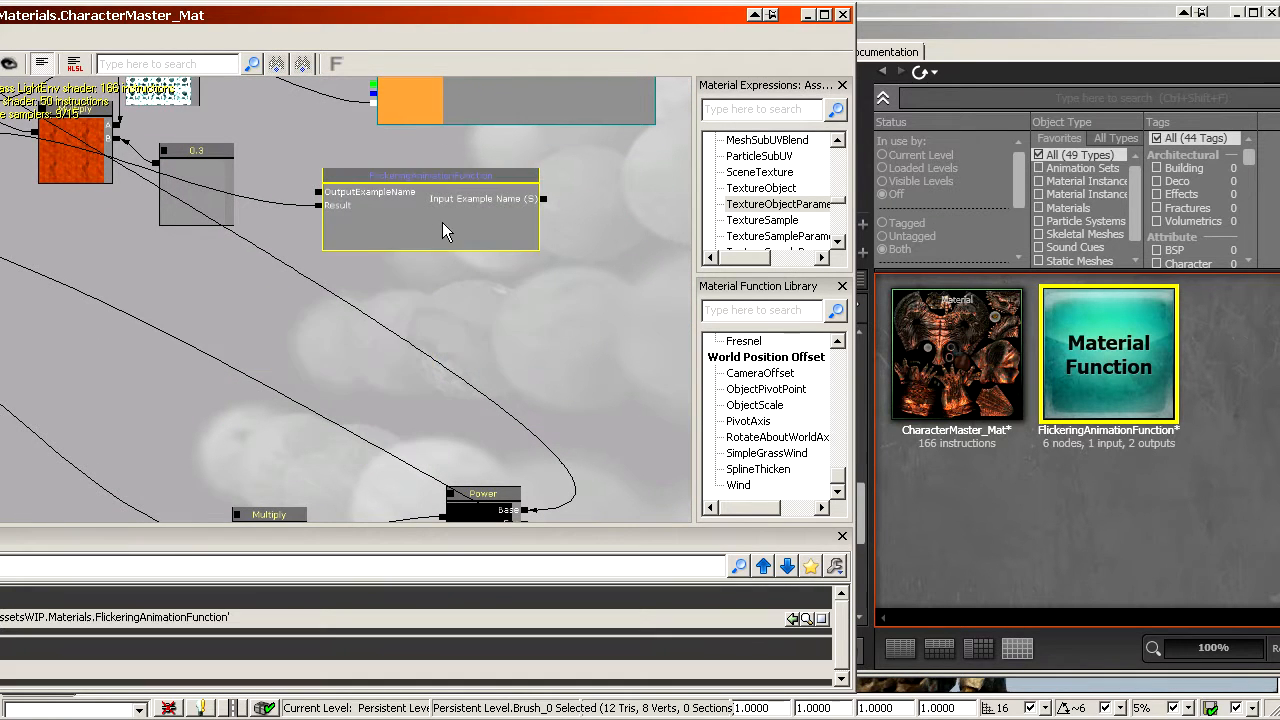
drag(442, 228, 327, 338)
scroll(517, 334, down, 3)
scroll(327, 338, up, 5)
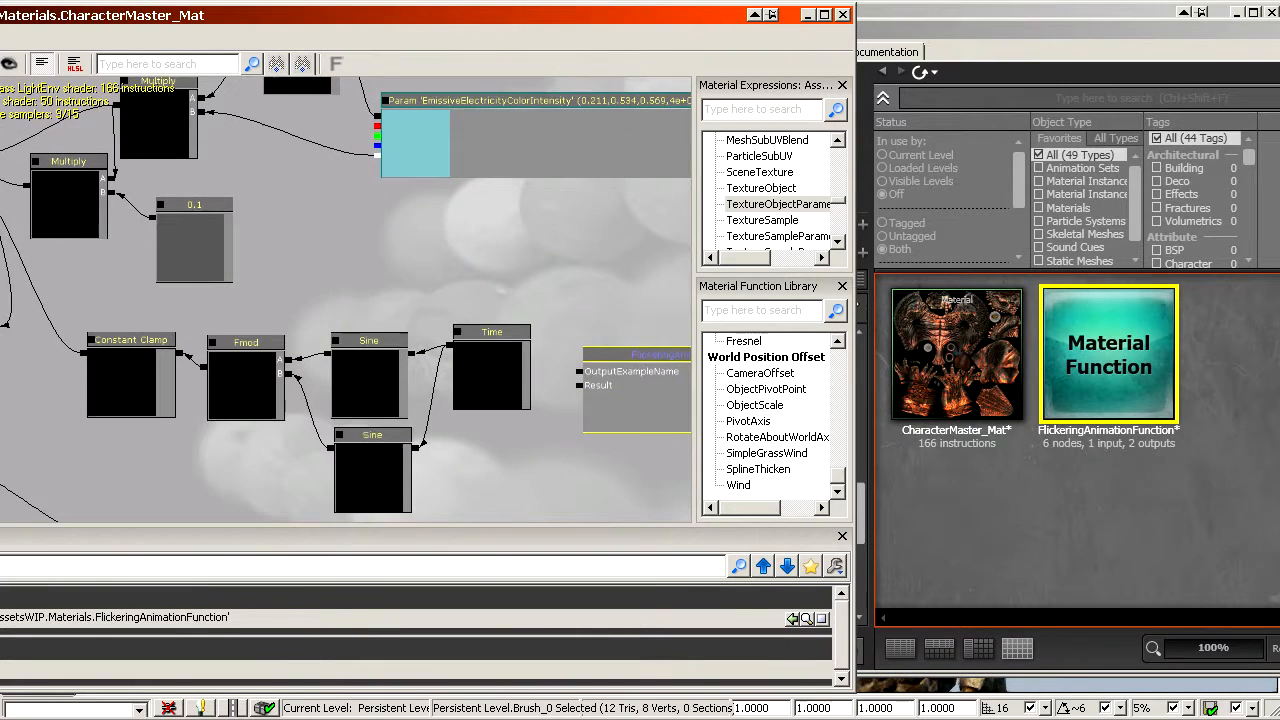
drag(568, 363, 528, 420)
Delete the electricity branch's old flicker nodes and connect the copied function's Result output to its Lerp's Alpha input.
ctrl+alt+drag(15, 291, 405, 460)
click(504, 402)
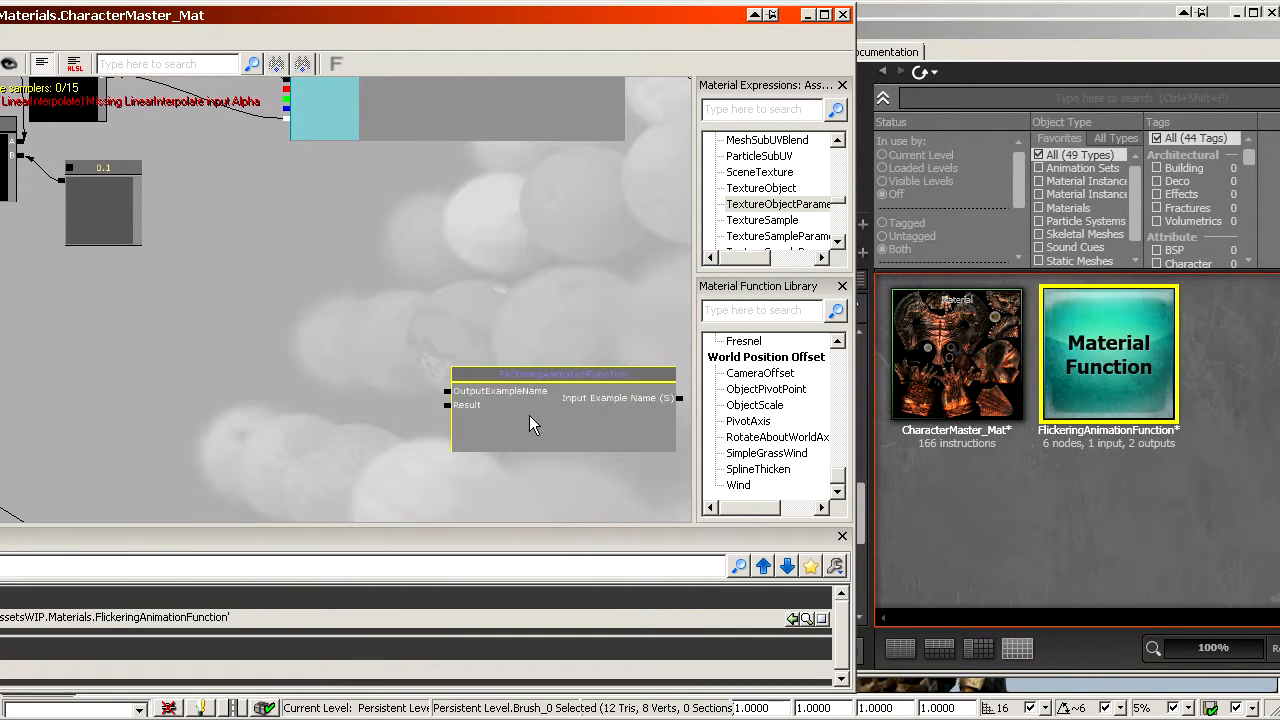
drag(529, 415, 268, 364)
scroll(268, 364, up, 2)
drag(217, 141, 449, 455)
scroll(228, 355, down, 4)
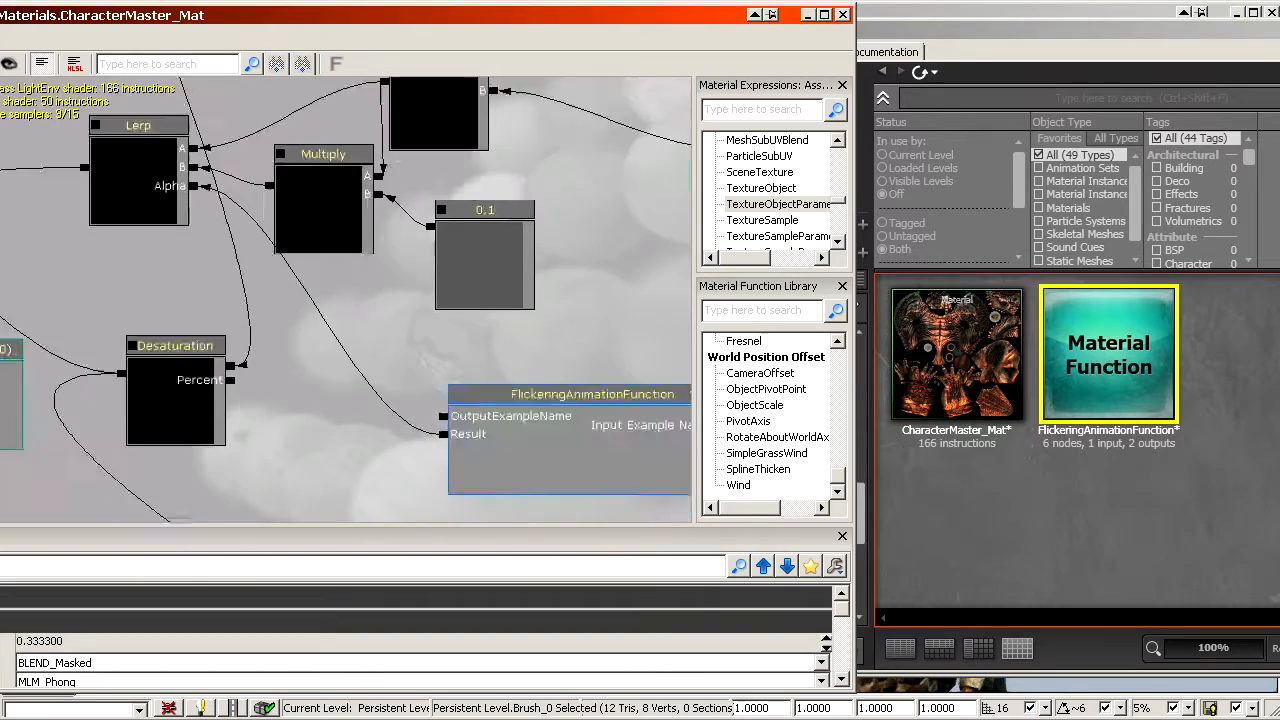
scroll(483, 396, down, 4)
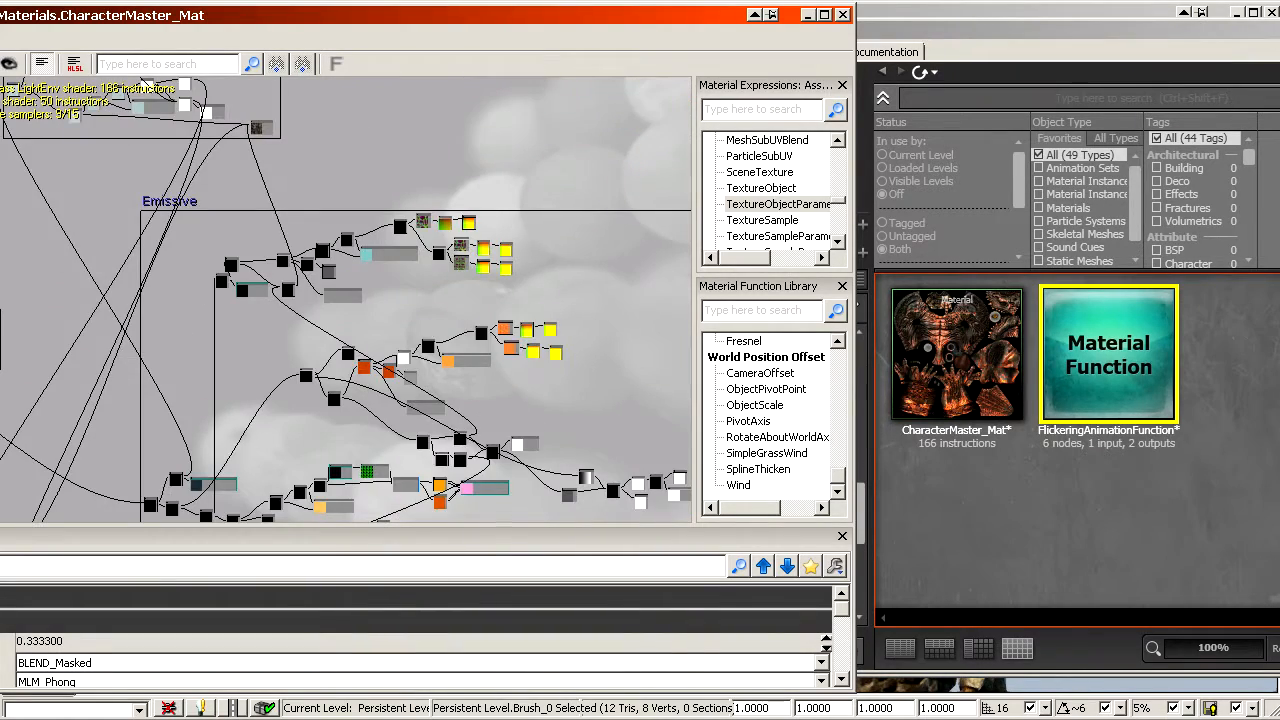
Examine the electricity branch's Texture Sample, Panner and TexCoord nodes in the Emissive group of CharacterMaster_Mat.
scroll(346, 300, up, 5)
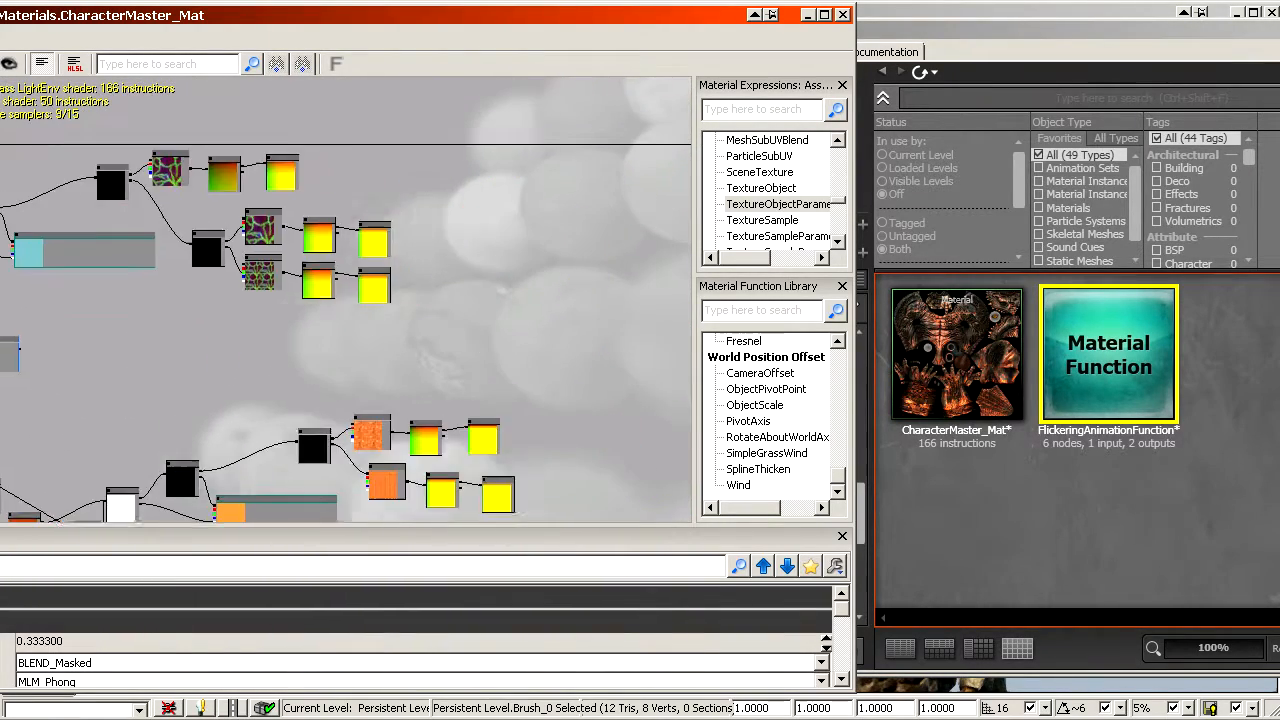
drag(285, 252, 328, 318)
scroll(328, 318, up, 6)
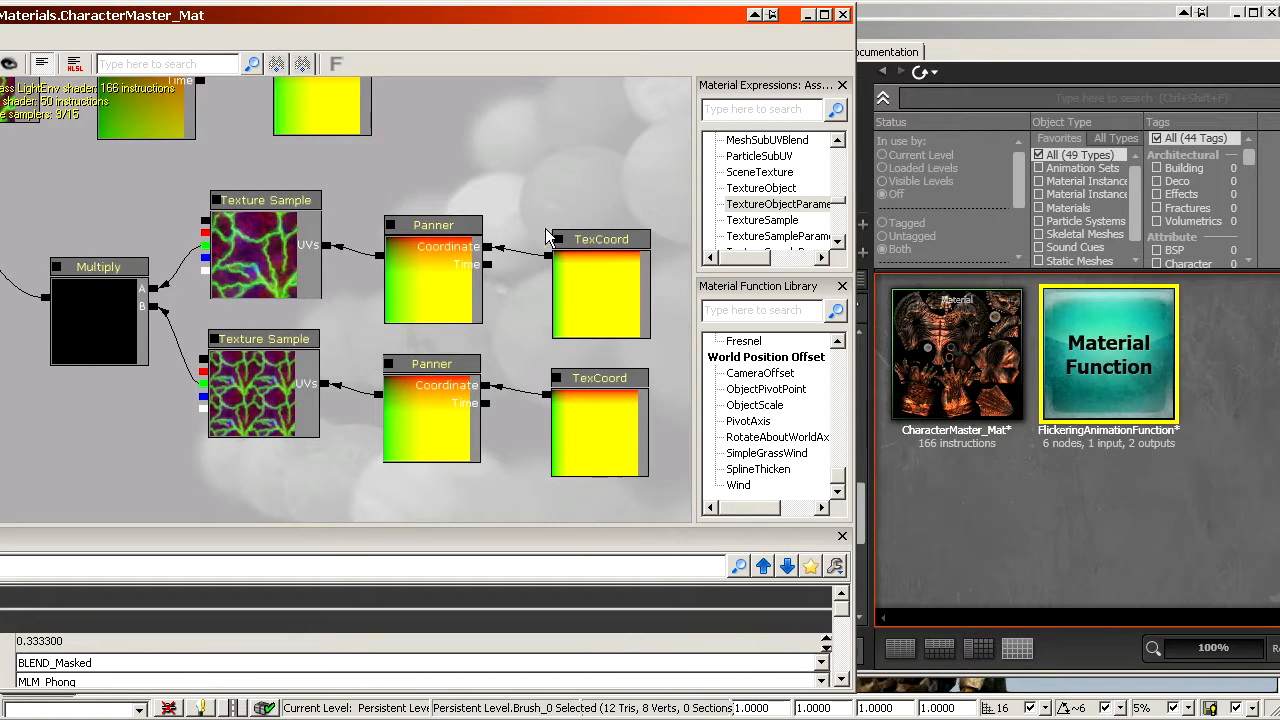
scroll(548, 236, down, 5)
ctrl+alt+drag(580, 380, 160, 175)
scroll(229, 270, up, 2)
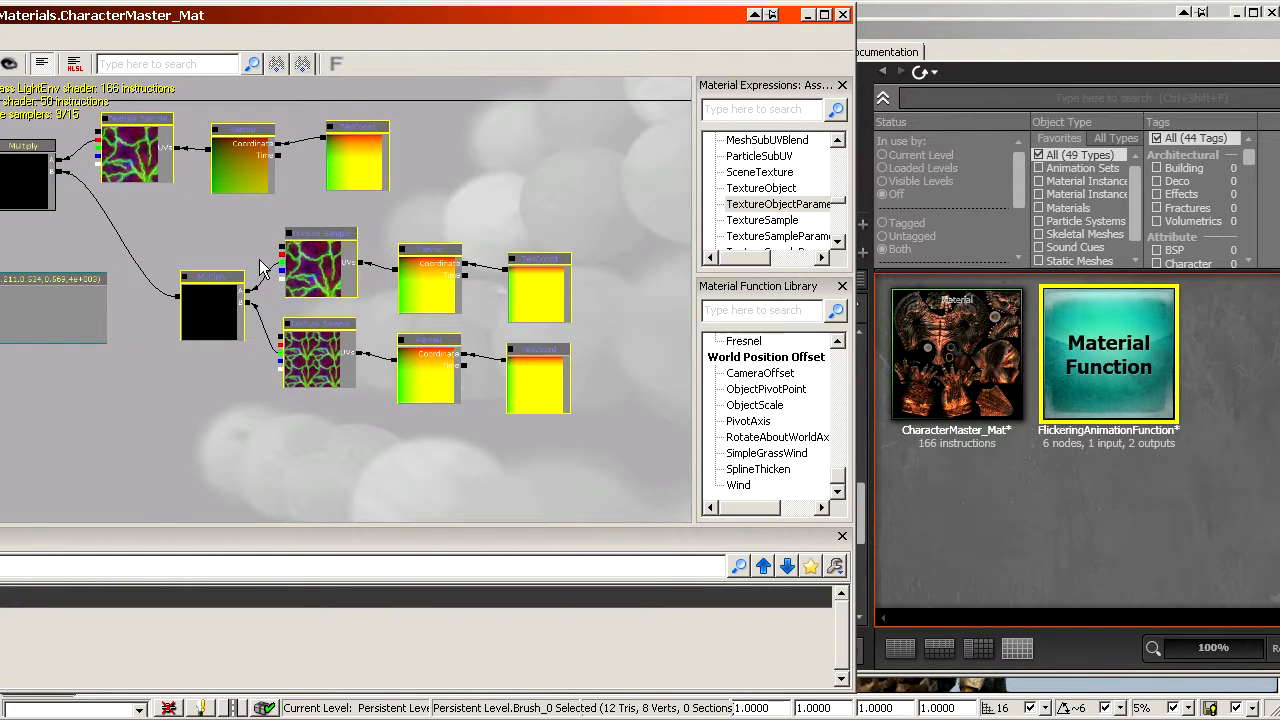
click(150, 155)
scroll(449, 180, down, 2)
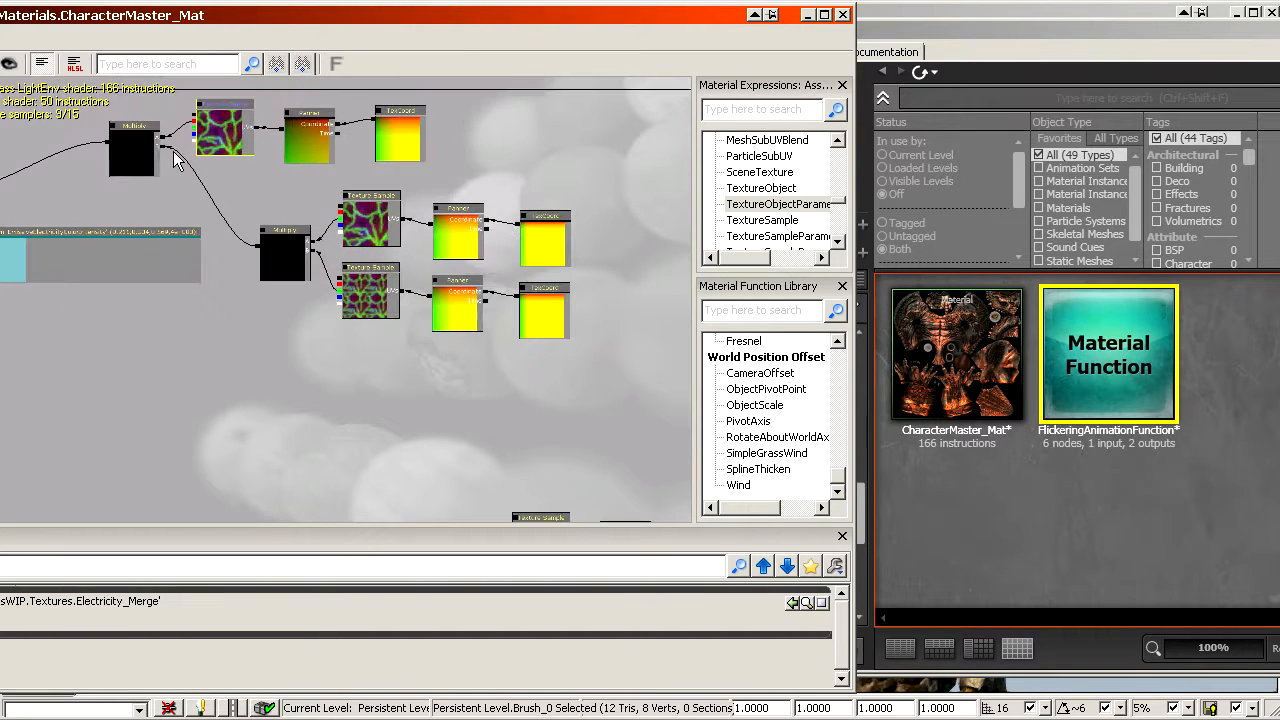
click(125, 145)
drag(210, 184, 480, 90)
Locate and select the FixedCropping_func node between MetalEyeMaskTexture and the two Append nodes in the Emissive group.
scroll(480, 90, down, 4)
scroll(346, 300, up, 1)
drag(346, 300, 676, 226)
scroll(346, 300, down, 2)
drag(13, 416, 274, 64)
drag(322, 9, 514, 15)
drag(240, 376, 411, 482)
scroll(411, 482, up, 1)
scroll(519, 305, up, 1)
drag(700, 500, 306, 105)
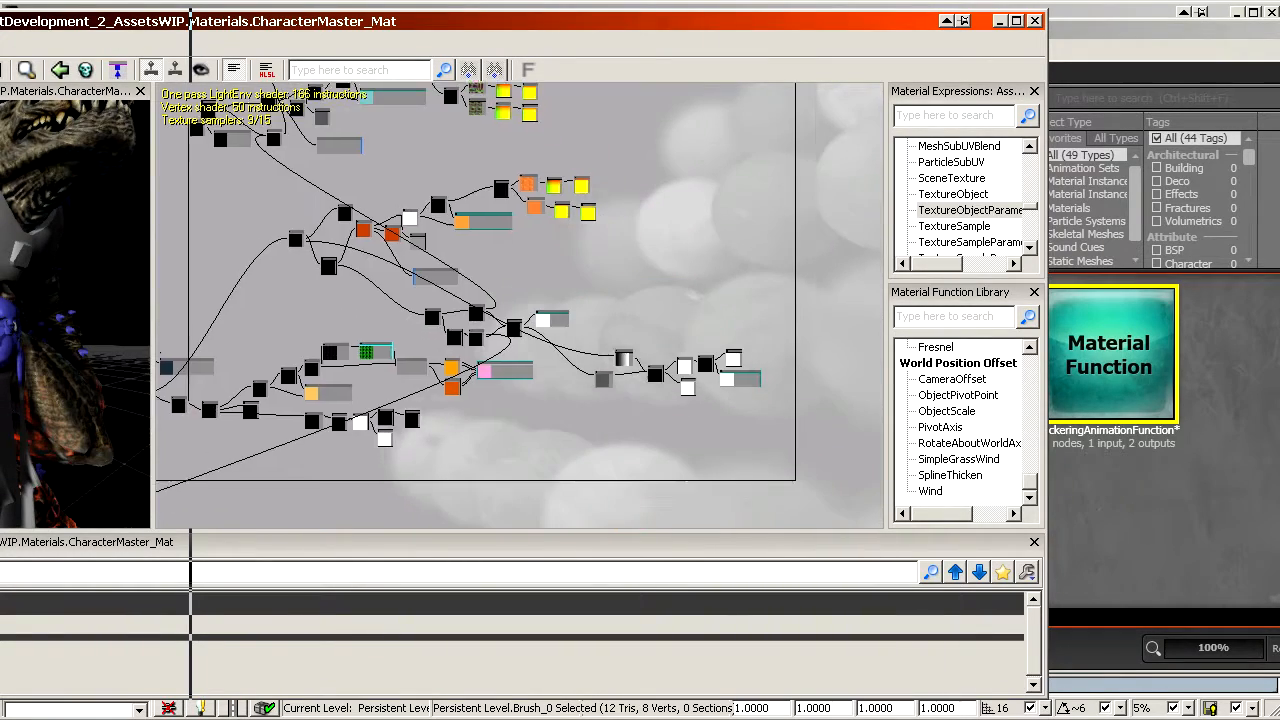
drag(300, 420, 570, 306)
scroll(705, 223, up, 2)
scroll(705, 223, up, 4)
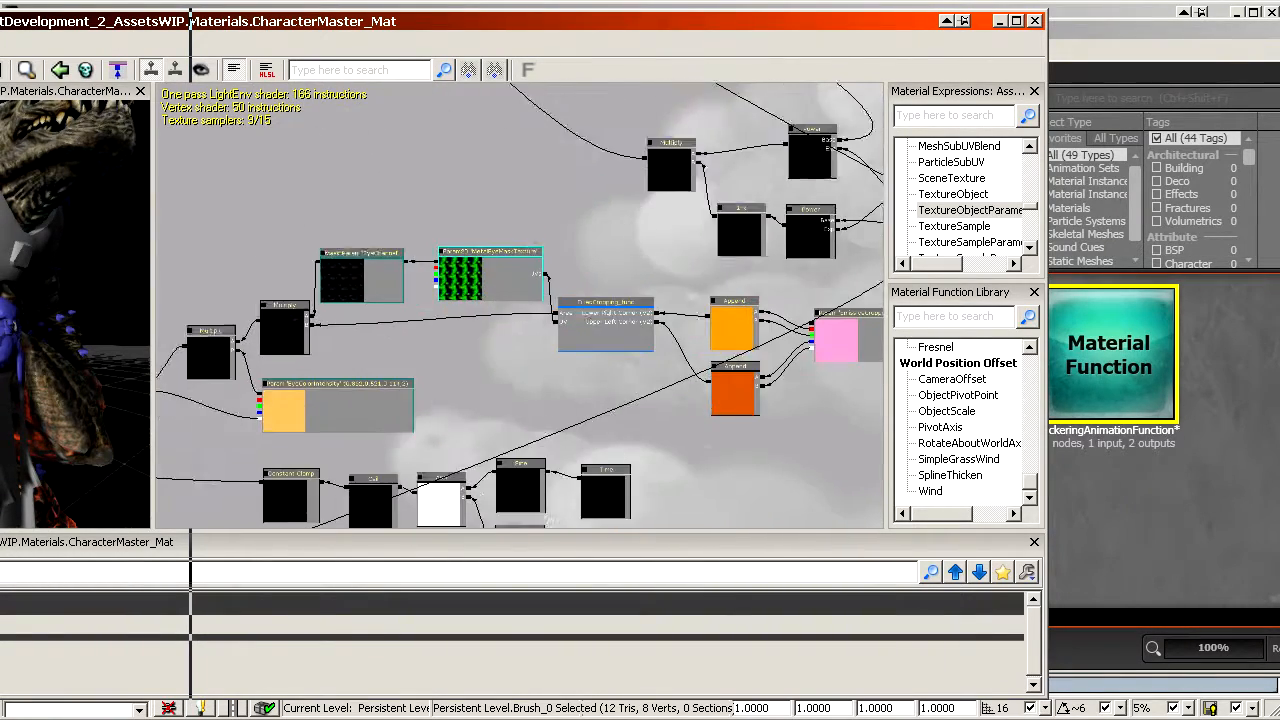
drag(705, 223, 440, 260)
scroll(307, 443, up, 5)
drag(508, 238, 575, 278)
click(471, 283)
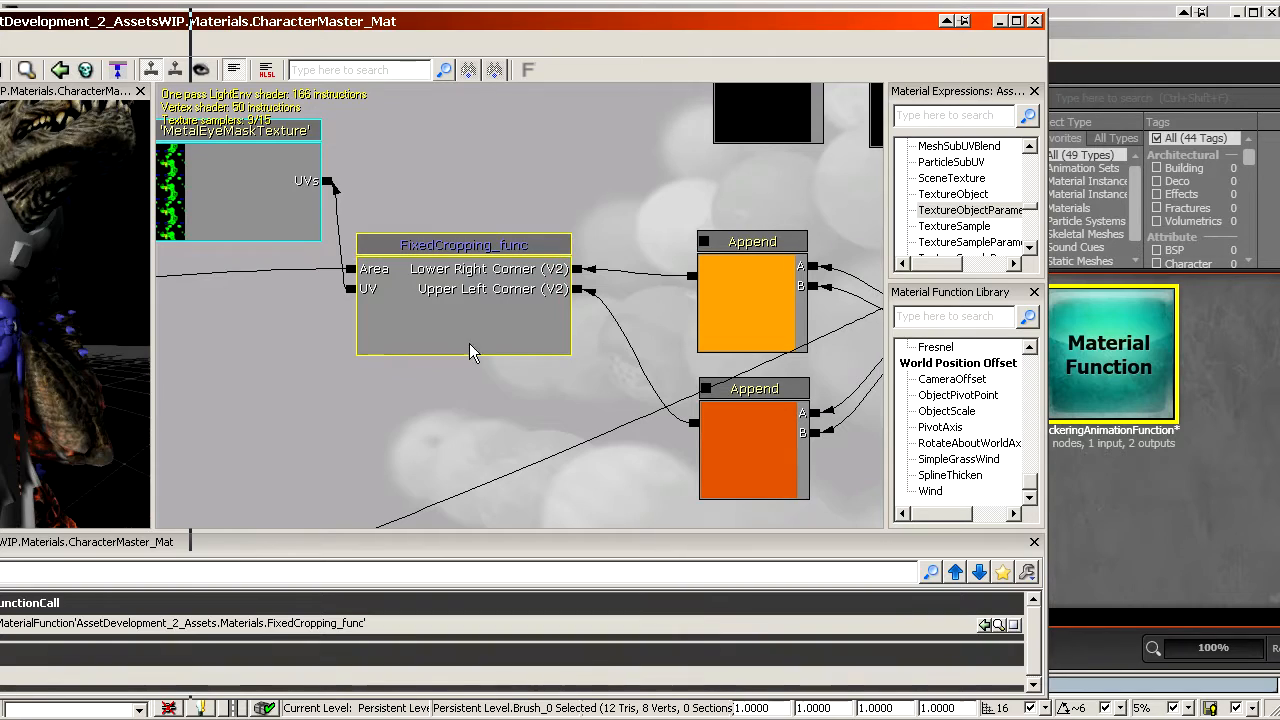
Find the selected node's FixedCropping_func asset in the Content Browser and open the function in its editor.
drag(587, 24, 832, 16)
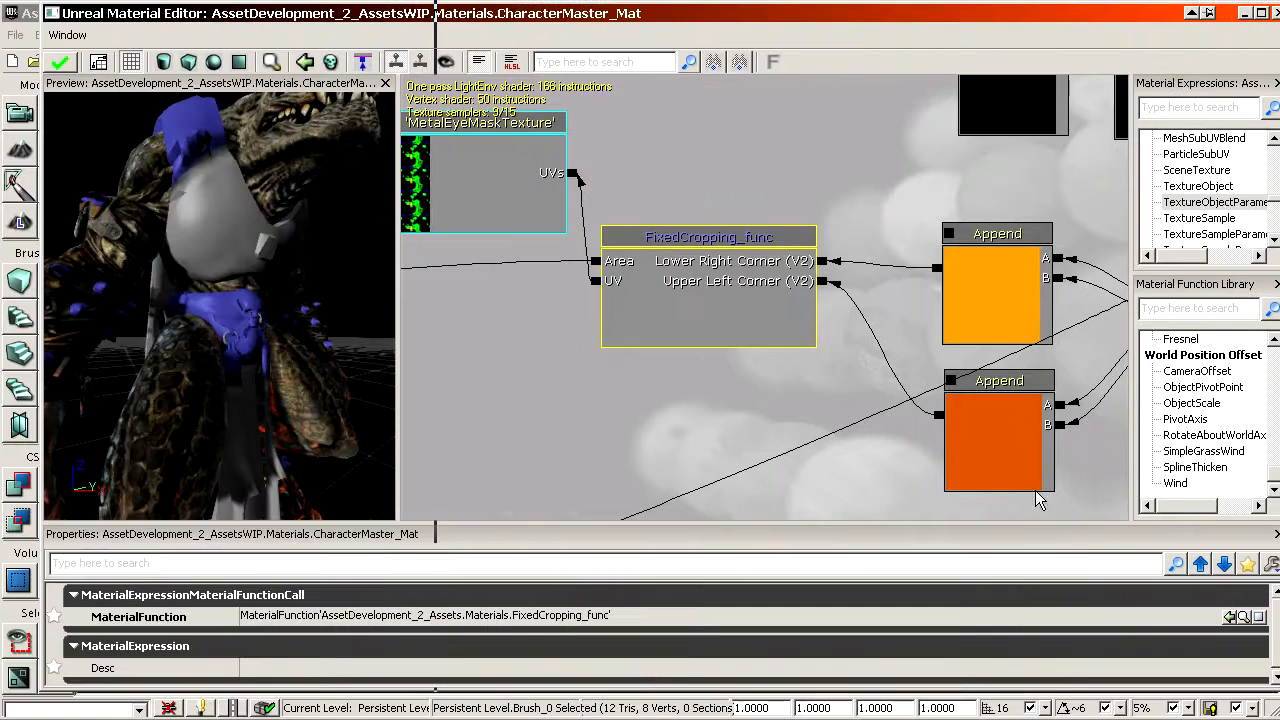
click(1243, 617)
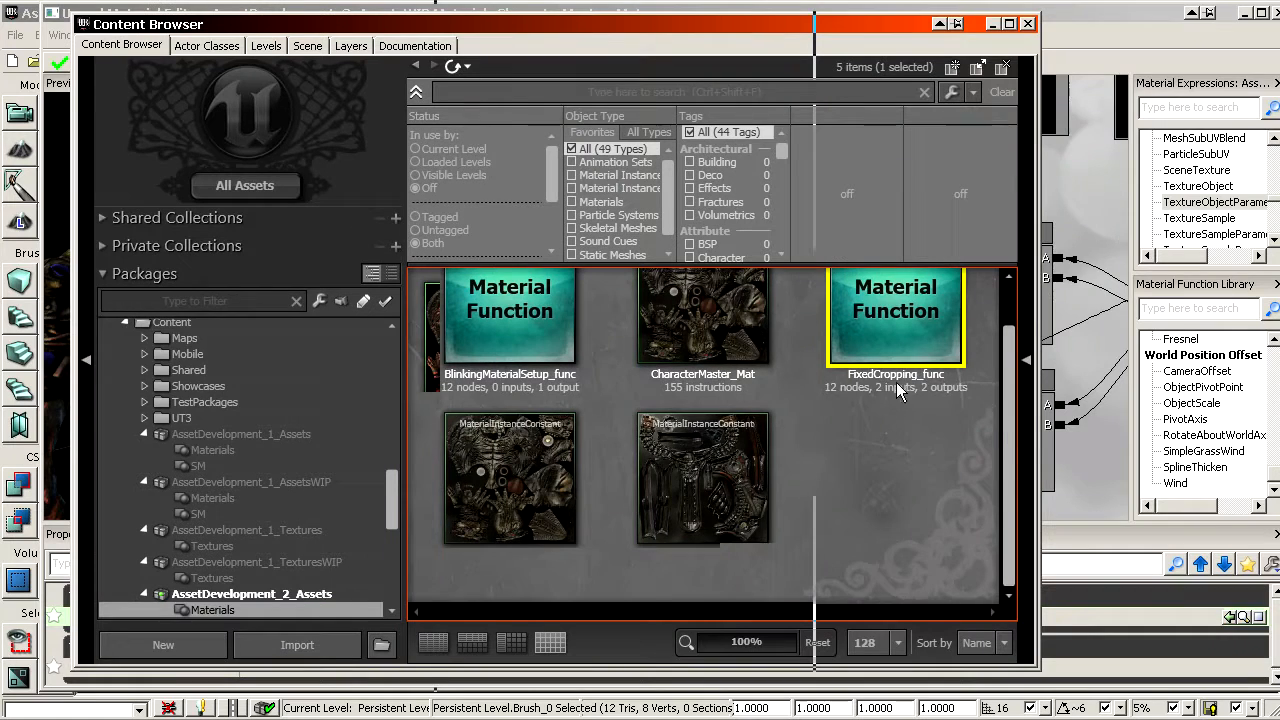
double_click(898, 328)
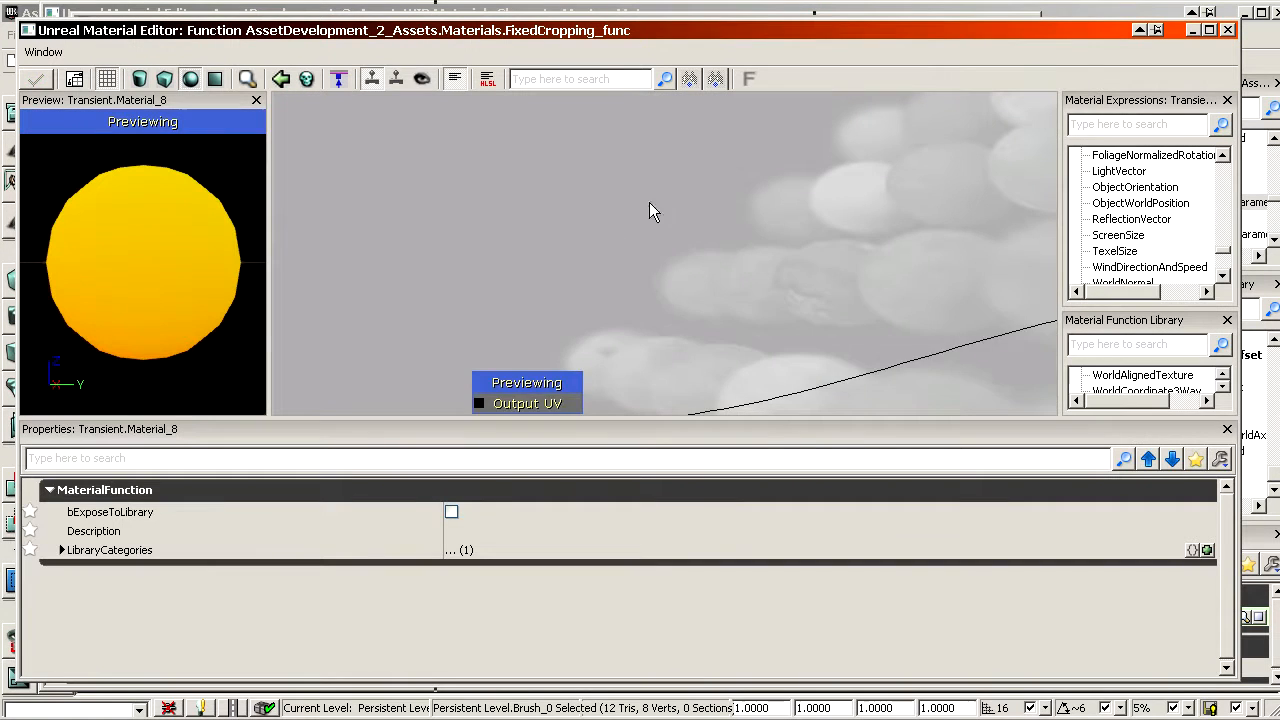
Examine the function's Upper Left Corner and Lower Right Corner input nodes, including the Upper Left Corner input's properties.
scroll(649, 206, down, 9)
scroll(752, 227, up, 4)
drag(679, 341, 606, 262)
scroll(606, 262, up, 3)
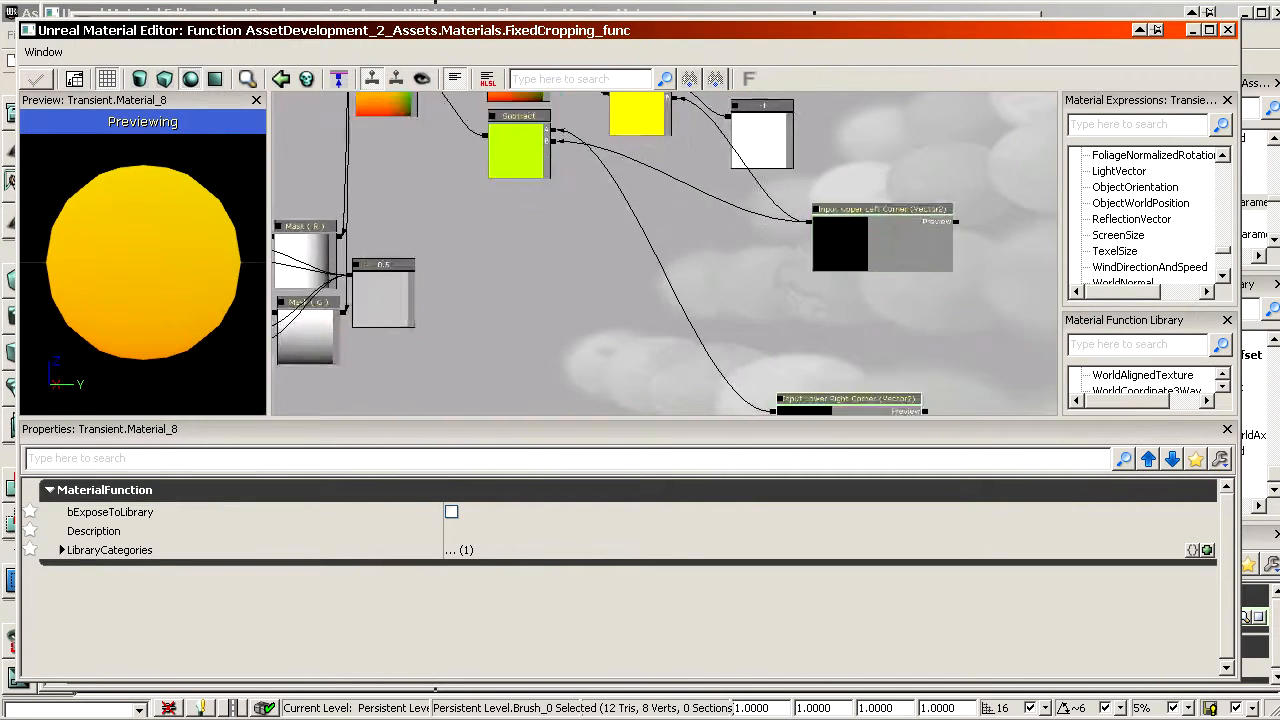
scroll(606, 262, down, 3)
drag(940, 410, 923, 372)
drag(880, 418, 826, 423)
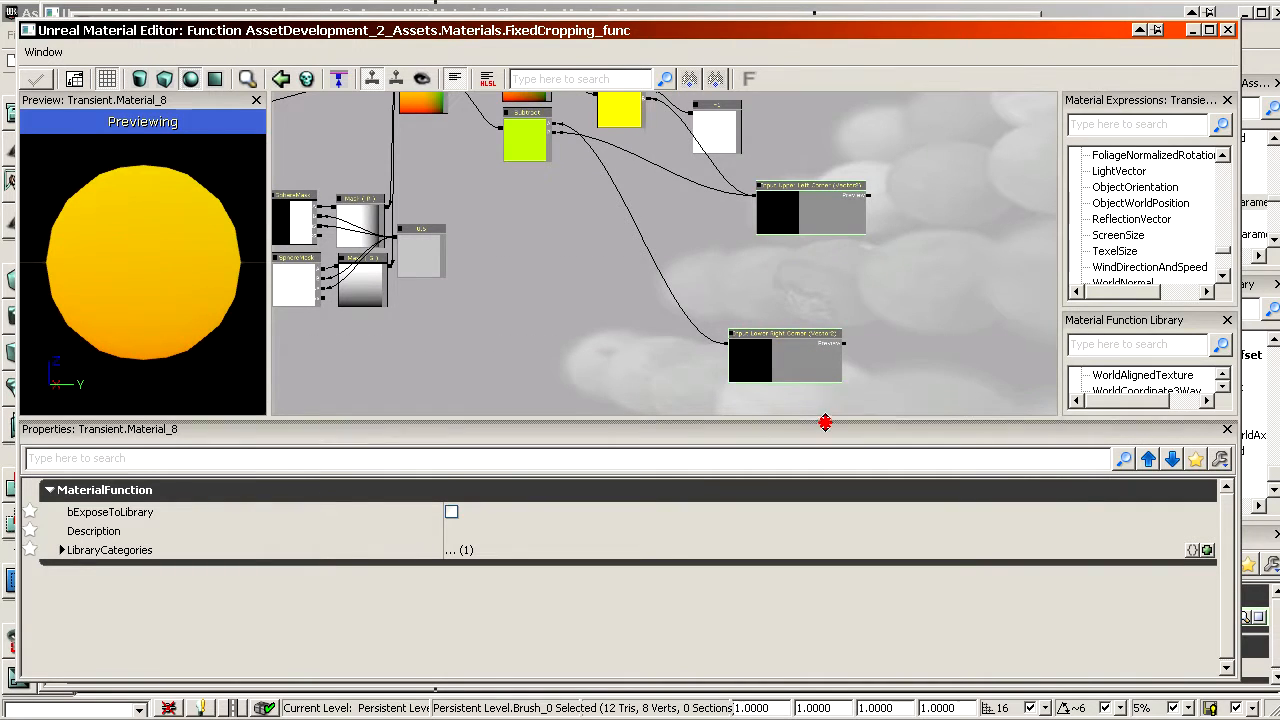
ctrl+alt+drag(910, 386, 778, 210)
drag(802, 111, 701, 206)
scroll(701, 206, up, 5)
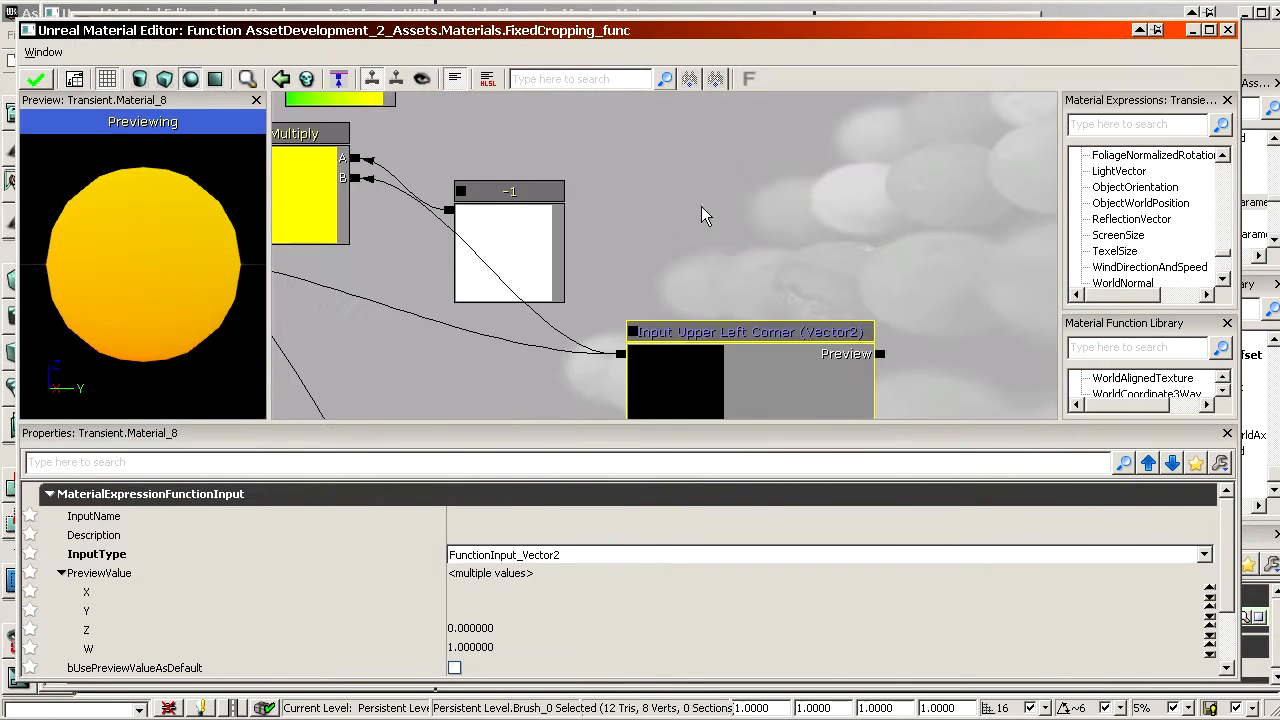
click(701, 206)
drag(831, 399, 906, 310)
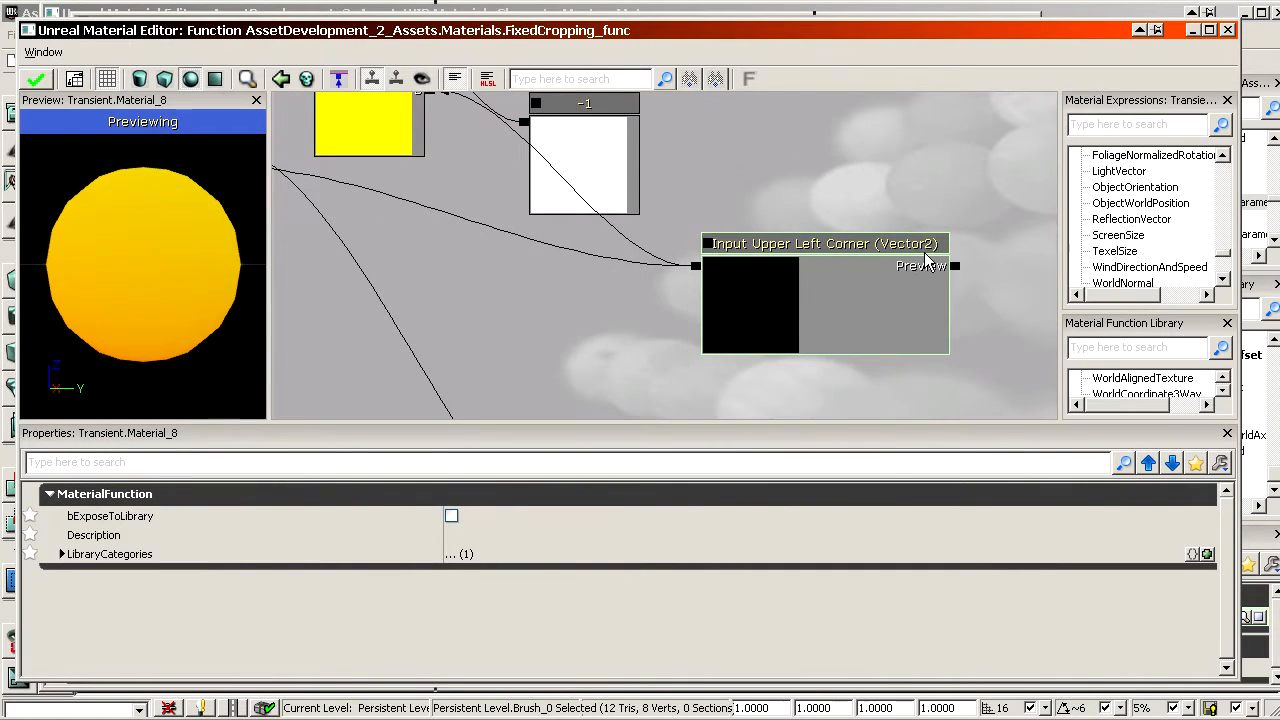
drag(807, 206, 949, 269)
click(885, 322)
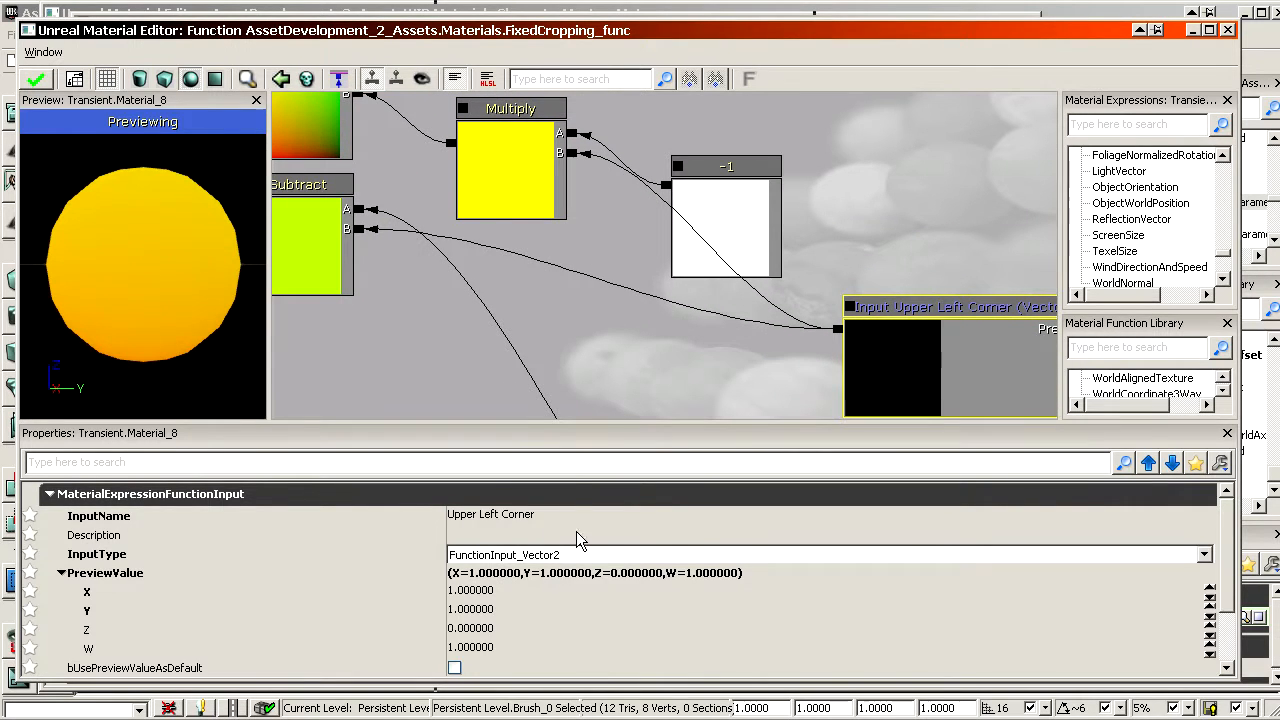
click(601, 377)
Inspect the SphereMask and Mask nodes and the properties of the 0.5 constant that feeds the SphereMasks.
drag(479, 264, 930, 240)
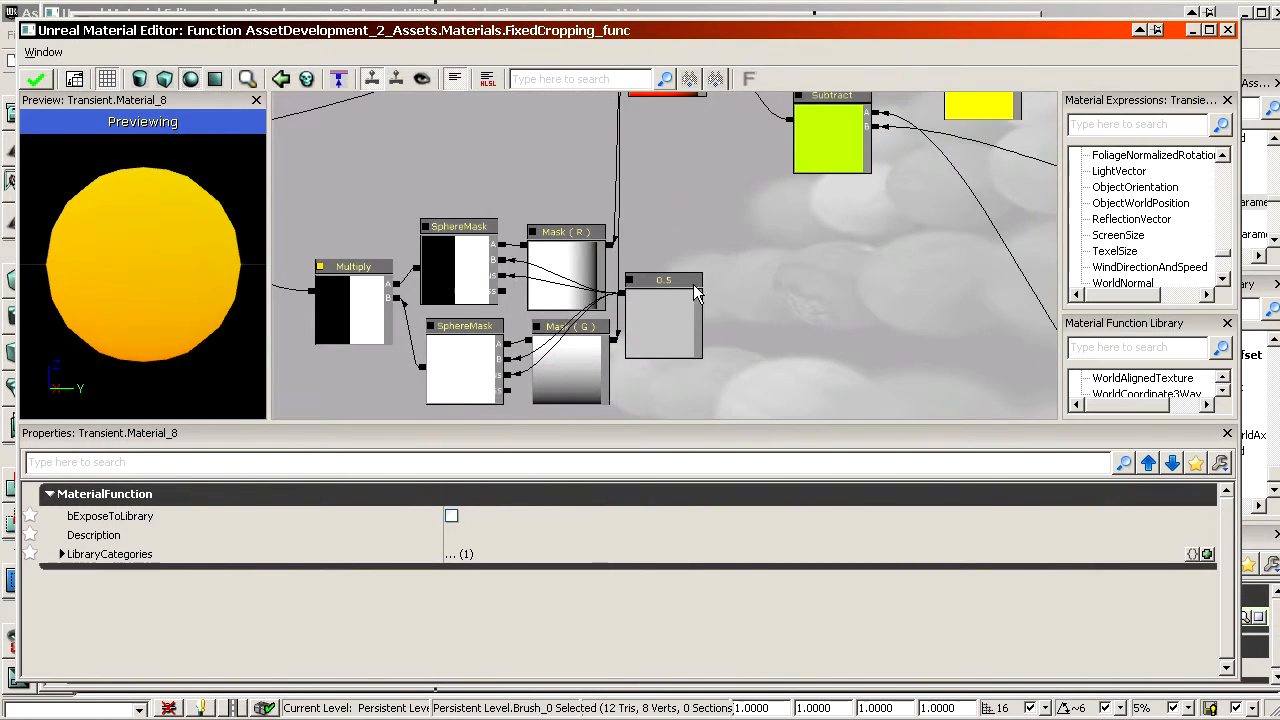
scroll(697, 292, up, 3)
drag(697, 292, 899, 248)
click(957, 277)
mouse_move(960, 277)
mouse_down()
mouse_move(960, 220)
mouse_move(915, 243)
mouse_move(951, 274)
mouse_up()
drag(850, 250, 871, 318)
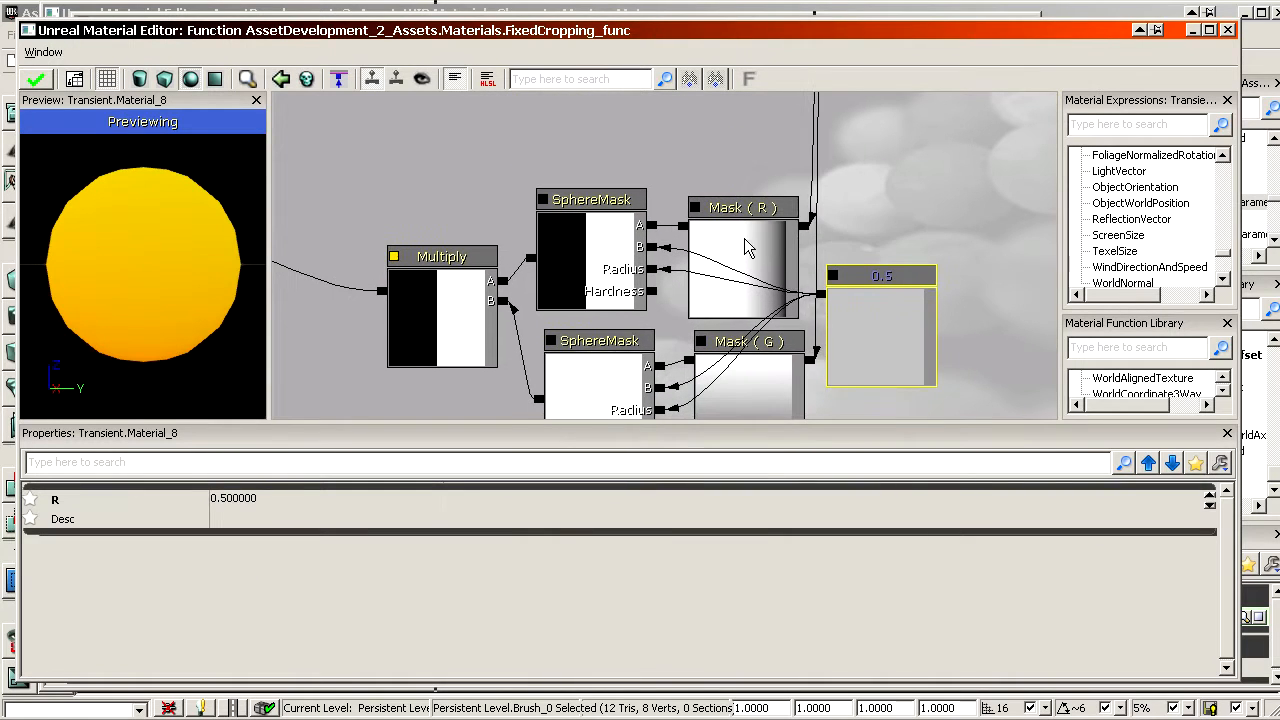
Preview the Mask (R) node on the mesh, using a cube as the preview shape, and orbit around it.
right_click(744, 248)
click(810, 383)
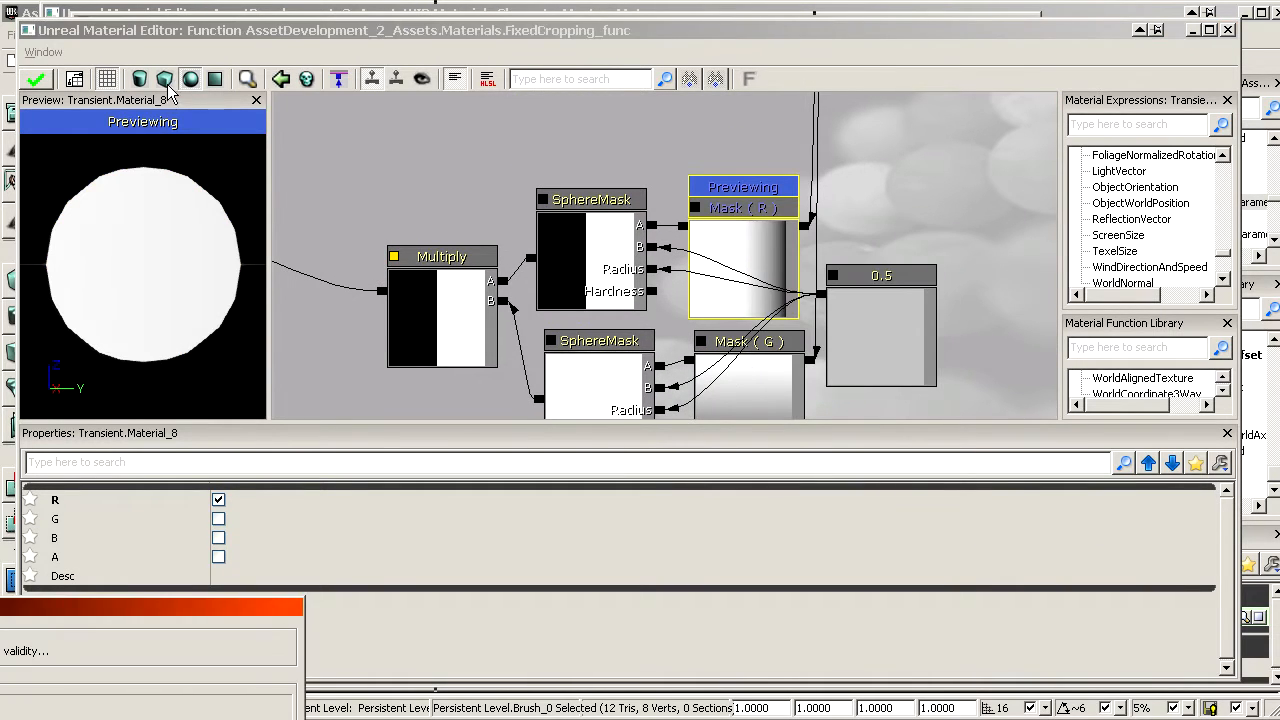
click(165, 79)
drag(140, 200, 177, 240)
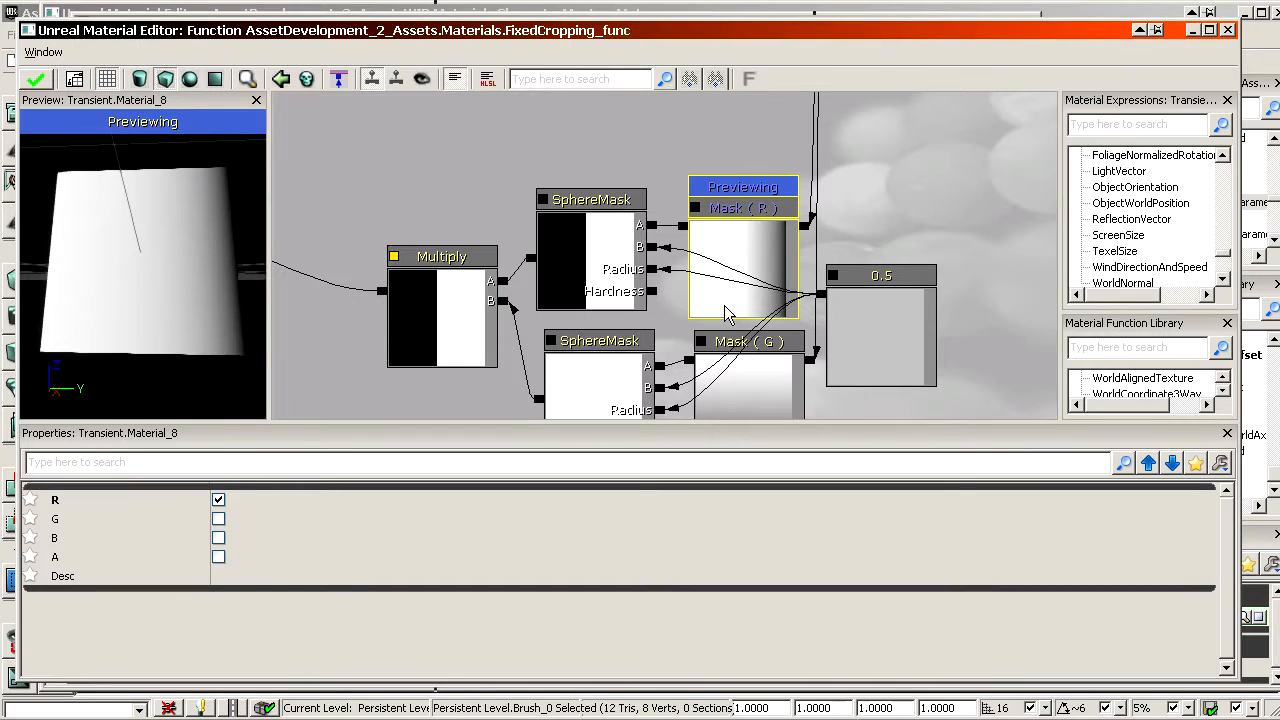
Look over the Divide, Add and Subtract nodes, and preview the Multiply node that combines the two SphereMasks on the mesh.
drag(838, 247, 689, 325)
scroll(689, 325, down, 5)
drag(1027, 137, 984, 197)
scroll(984, 197, up, 3)
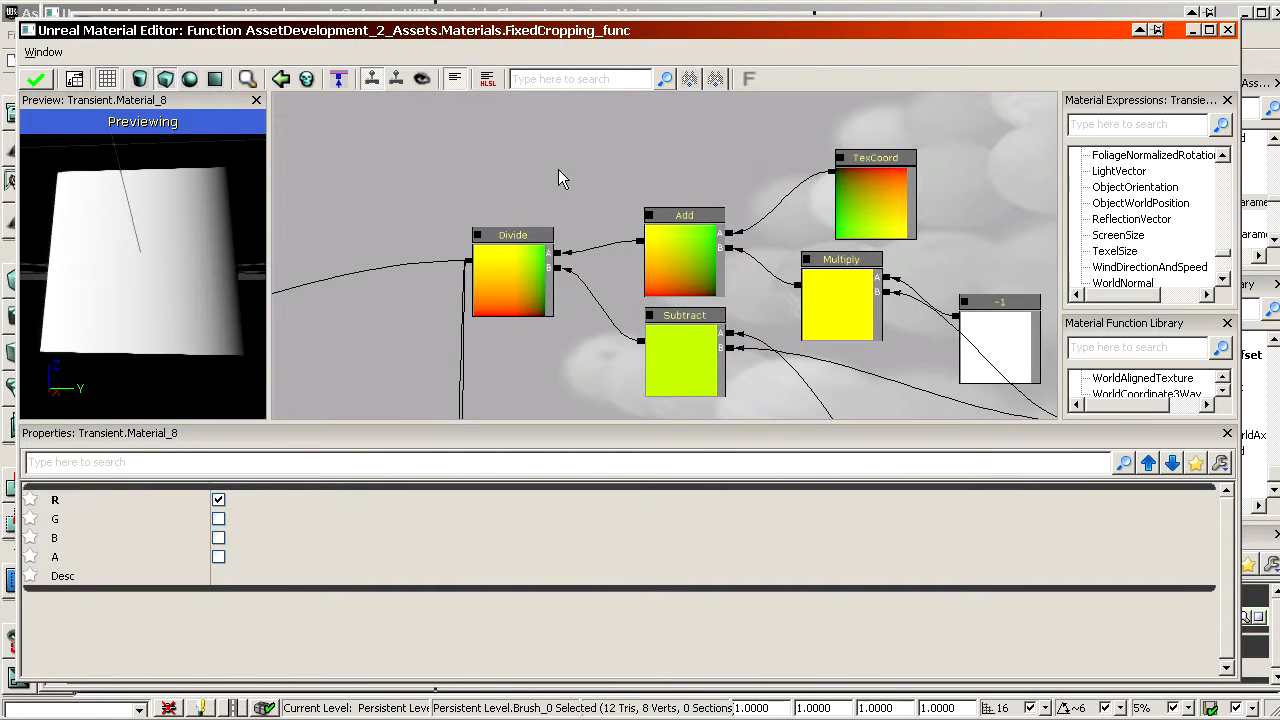
drag(628, 148, 680, 97)
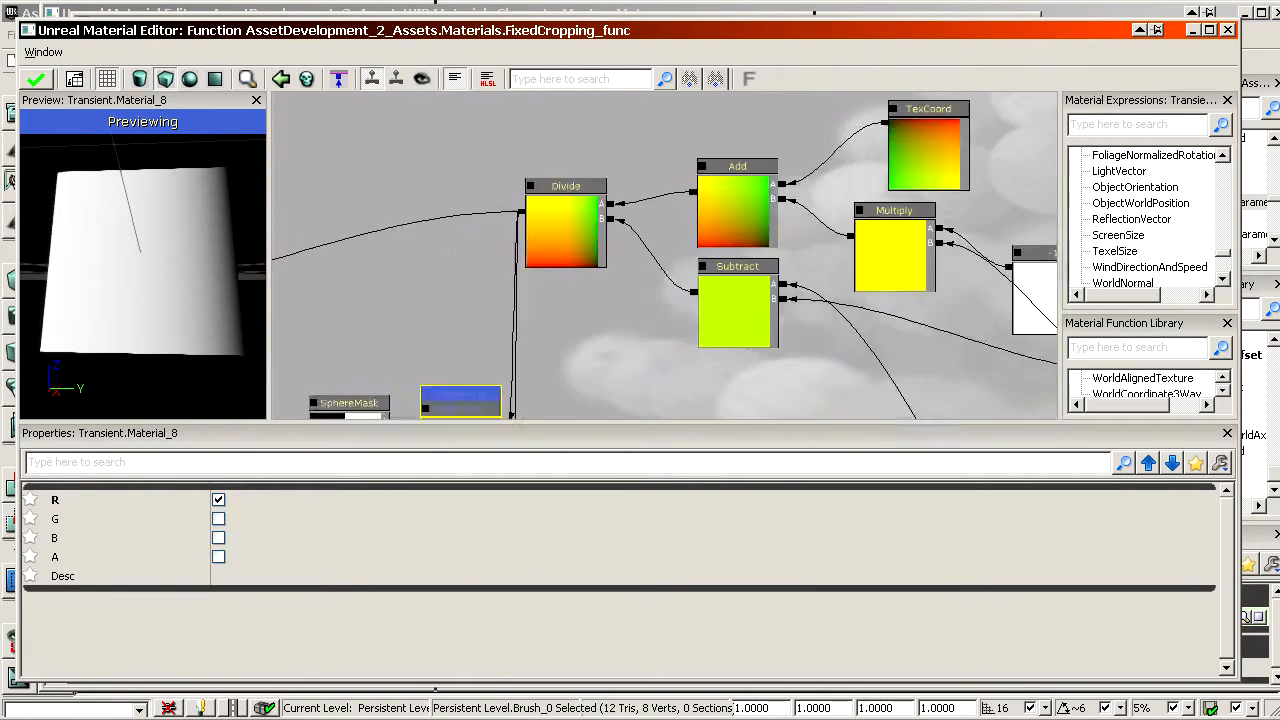
scroll(716, 155, up, 3)
drag(400, 400, 682, 190)
right_click(505, 233)
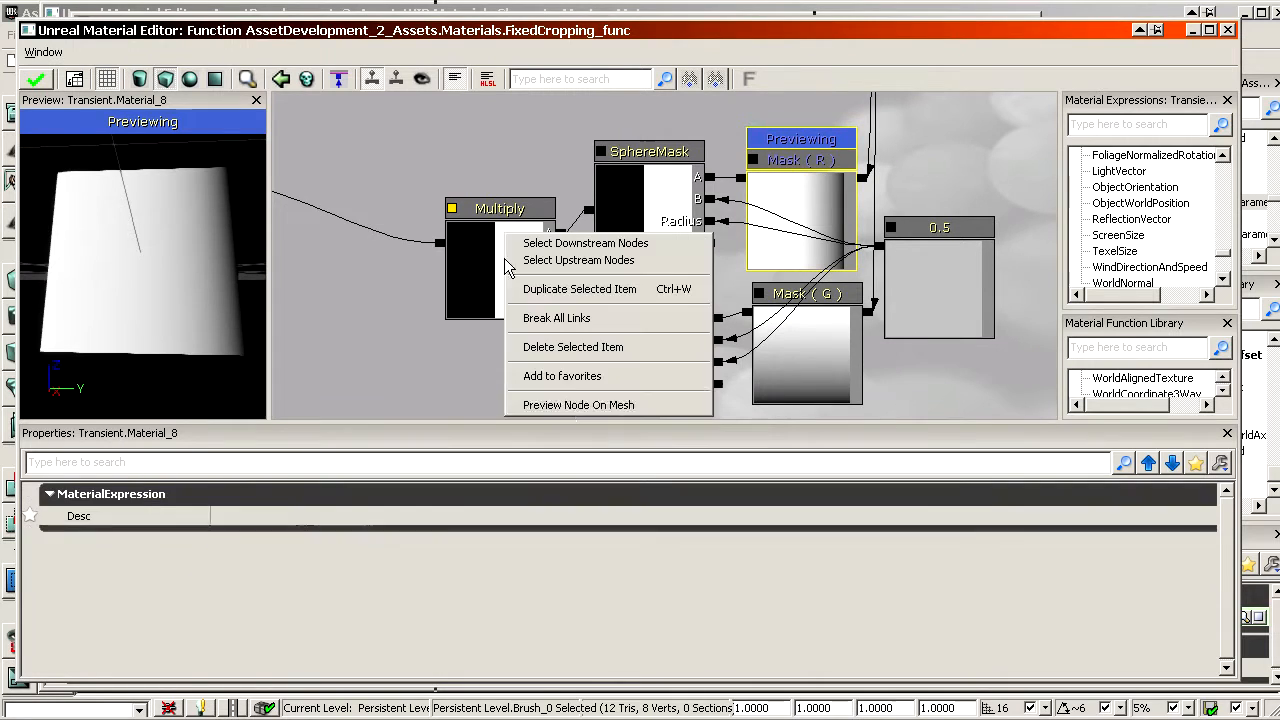
click(560, 403)
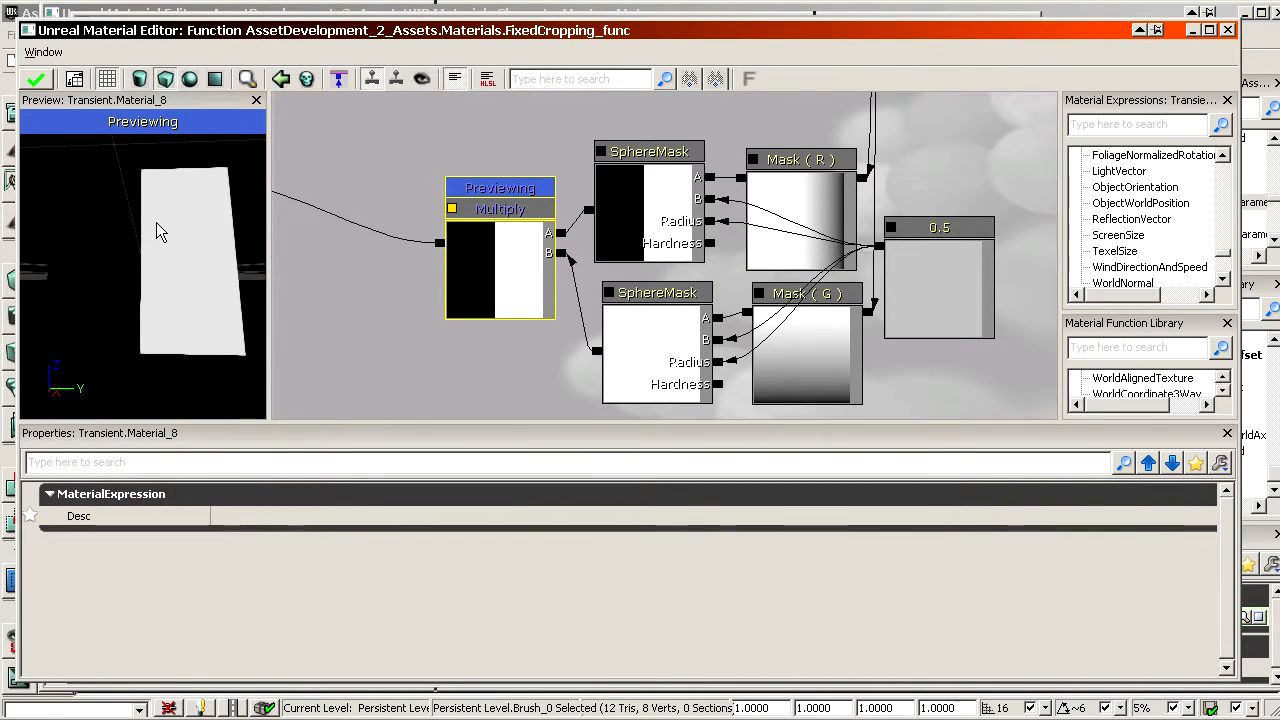
Examine the function's network from the UV and Area outputs across to the Upper Left Corner input.
scroll(420, 209, down, 4)
drag(813, 136, 867, 174)
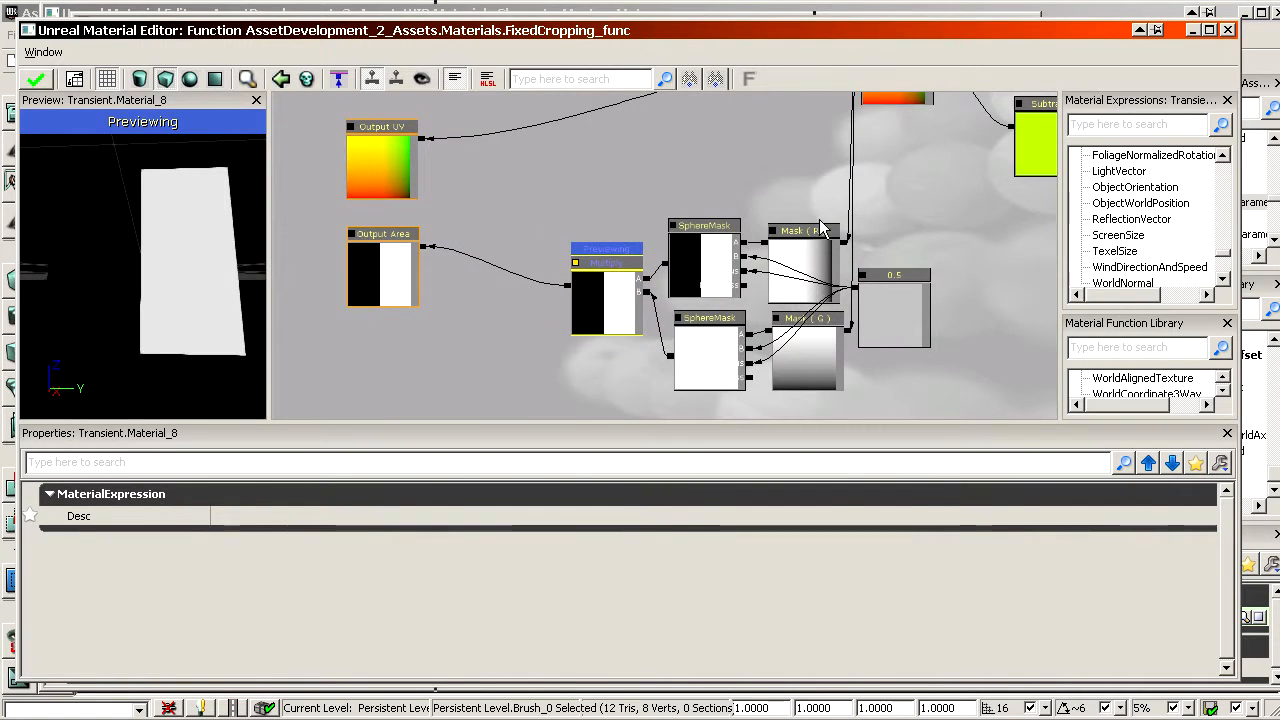
drag(820, 225, 400, 405)
scroll(700, 236, down, 2)
drag(546, 156, 305, 70)
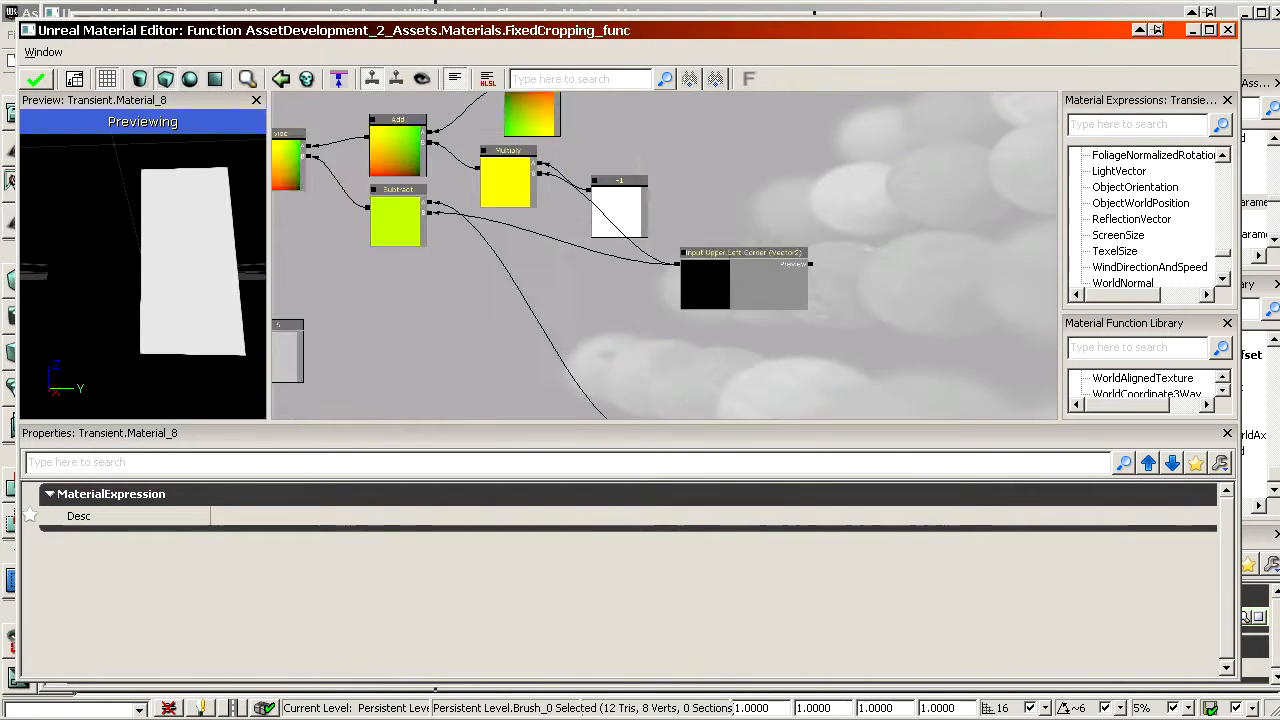
drag(500, 390, 908, 340)
scroll(530, 280, up, 4)
drag(420, 250, 851, 281)
scroll(530, 280, up, 1)
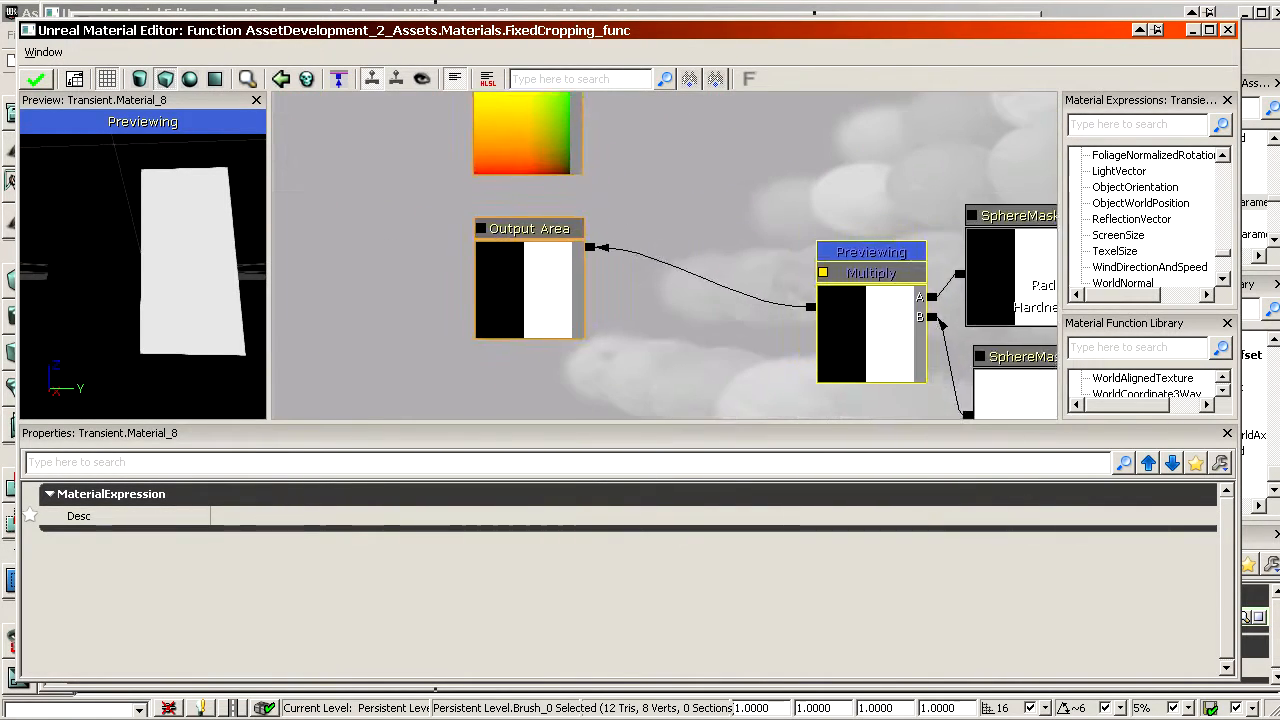
Preview the Output Area node on the mesh, and stop previewing it.
drag(588, 236, 558, 315)
click(508, 357)
right_click(506, 347)
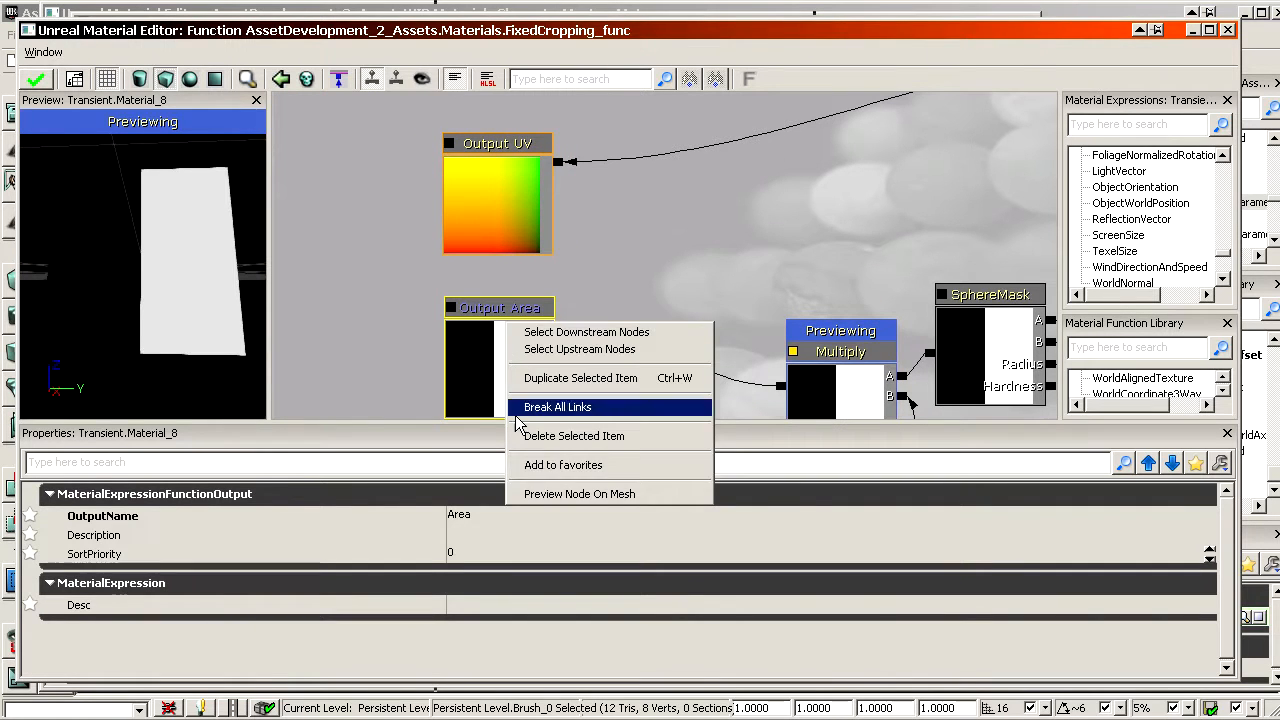
click(528, 492)
right_click(489, 363)
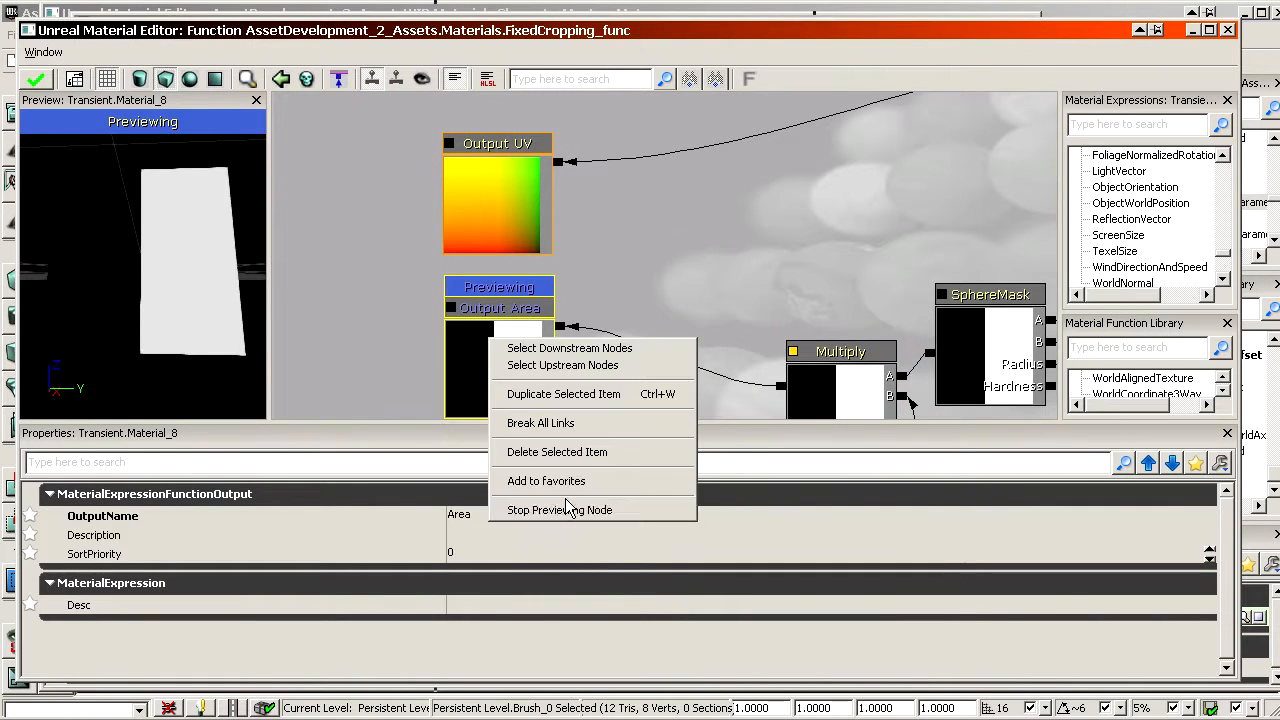
click(566, 509)
Review the whole FixedCropping_func node graph and close the function's editor.
scroll(659, 261, down, 7)
drag(659, 261, 369, 254)
scroll(360, 300, up, 2)
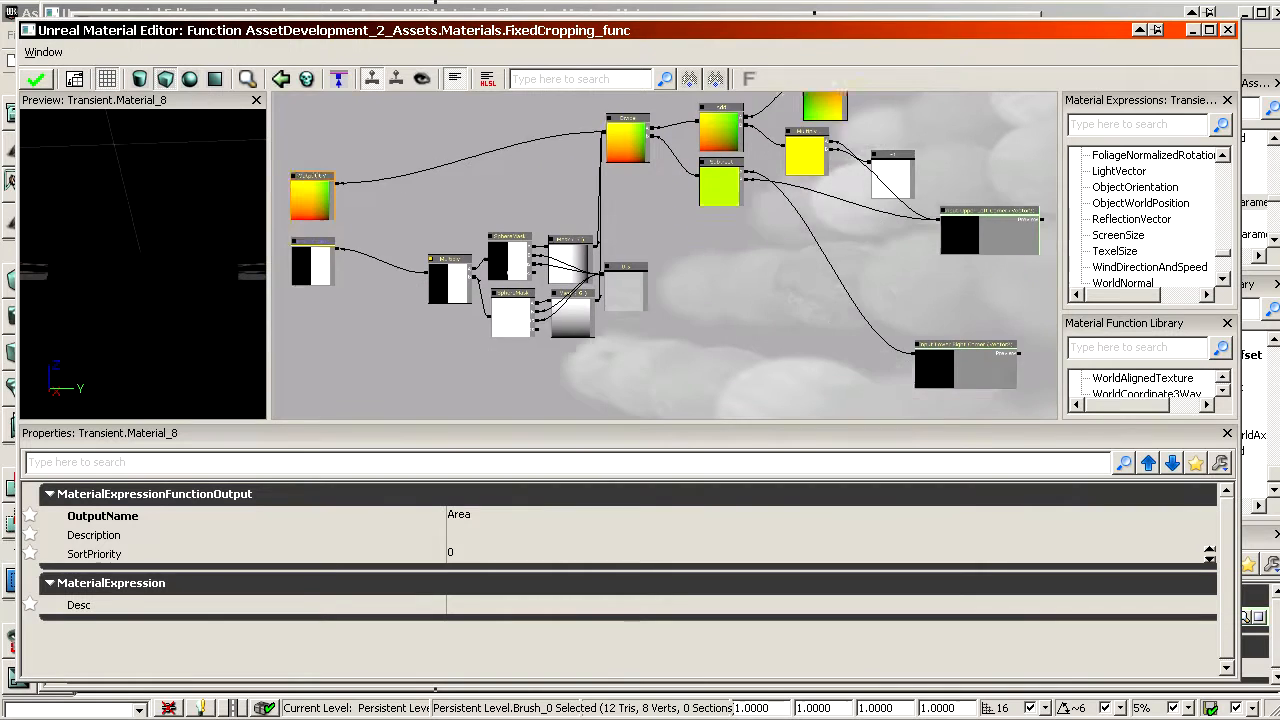
scroll(707, 226, down, 2)
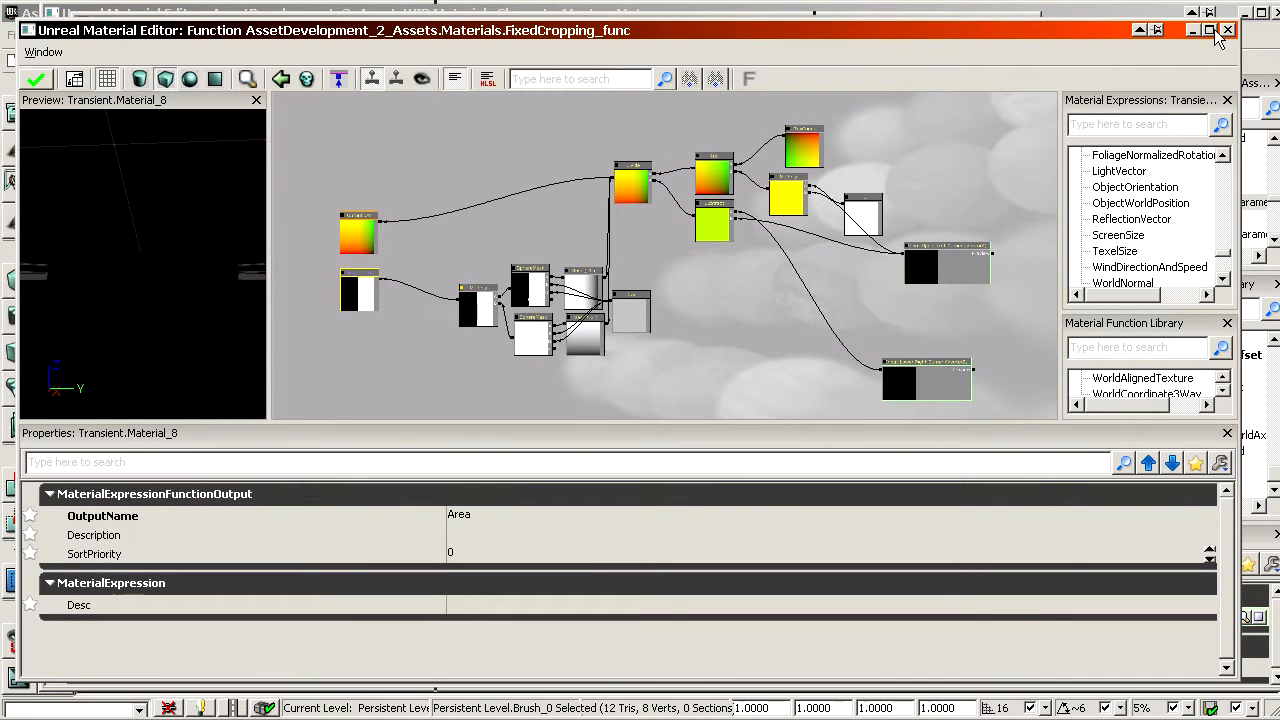
click(1226, 31)
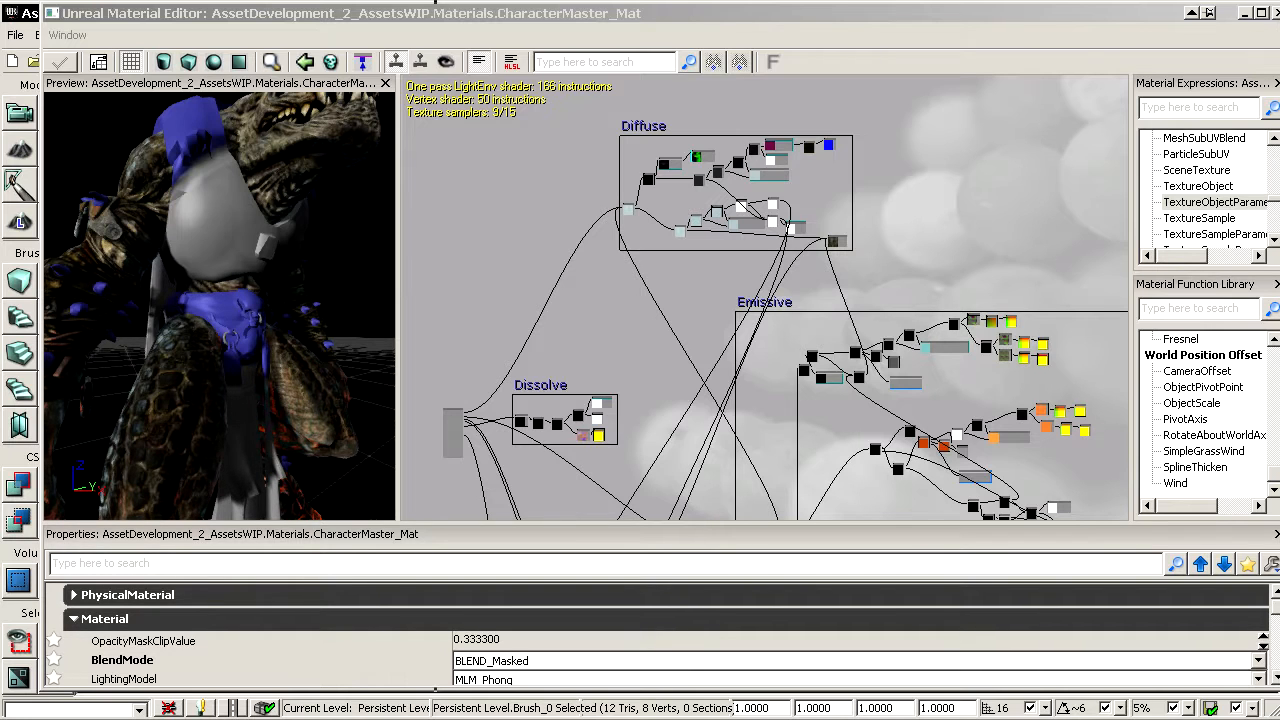
Close the CharacterMaster_Mat material editor and move the Content Browser into view over the level viewport.
click(1276, 14)
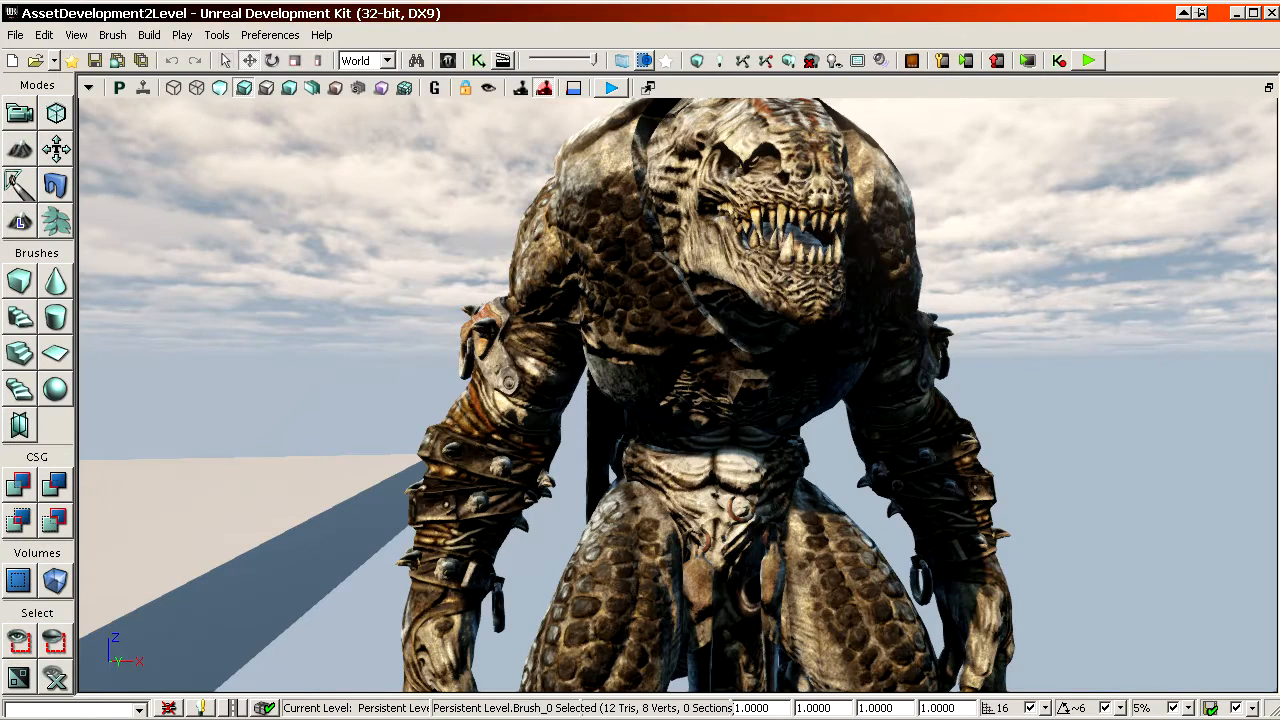
drag(0, 80, 987, 46)
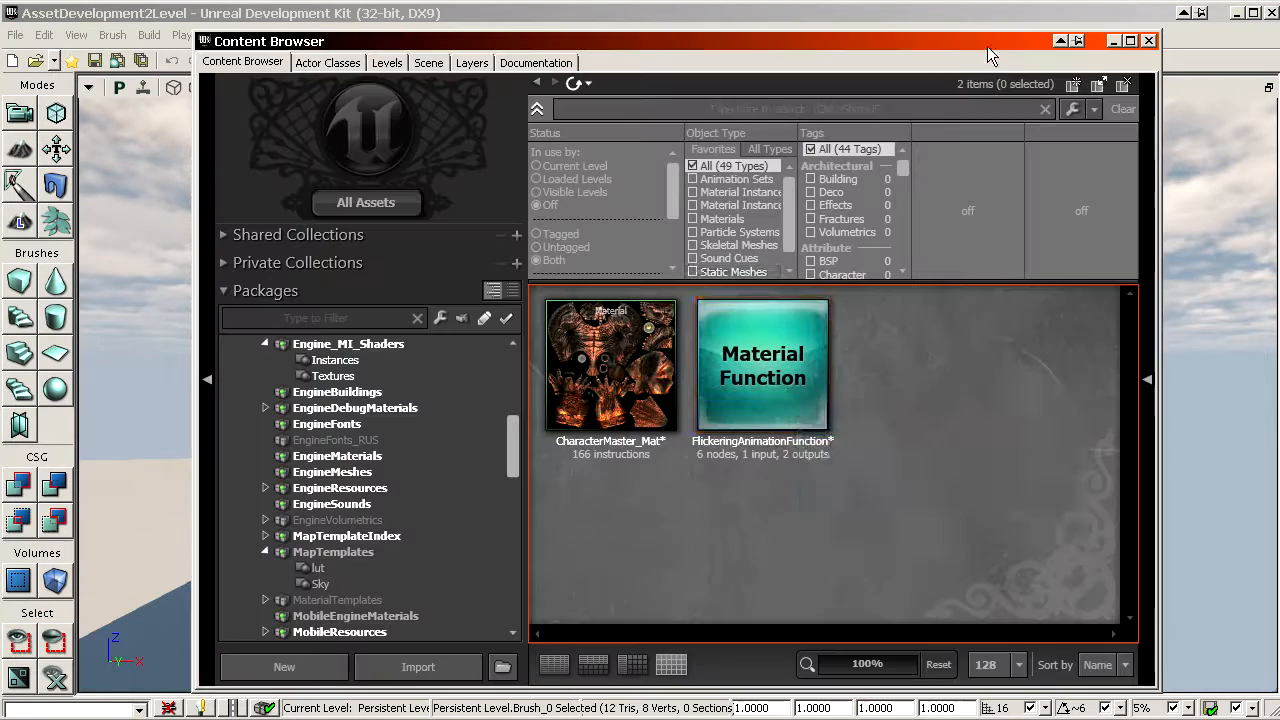
click(777, 392)
click(628, 500)
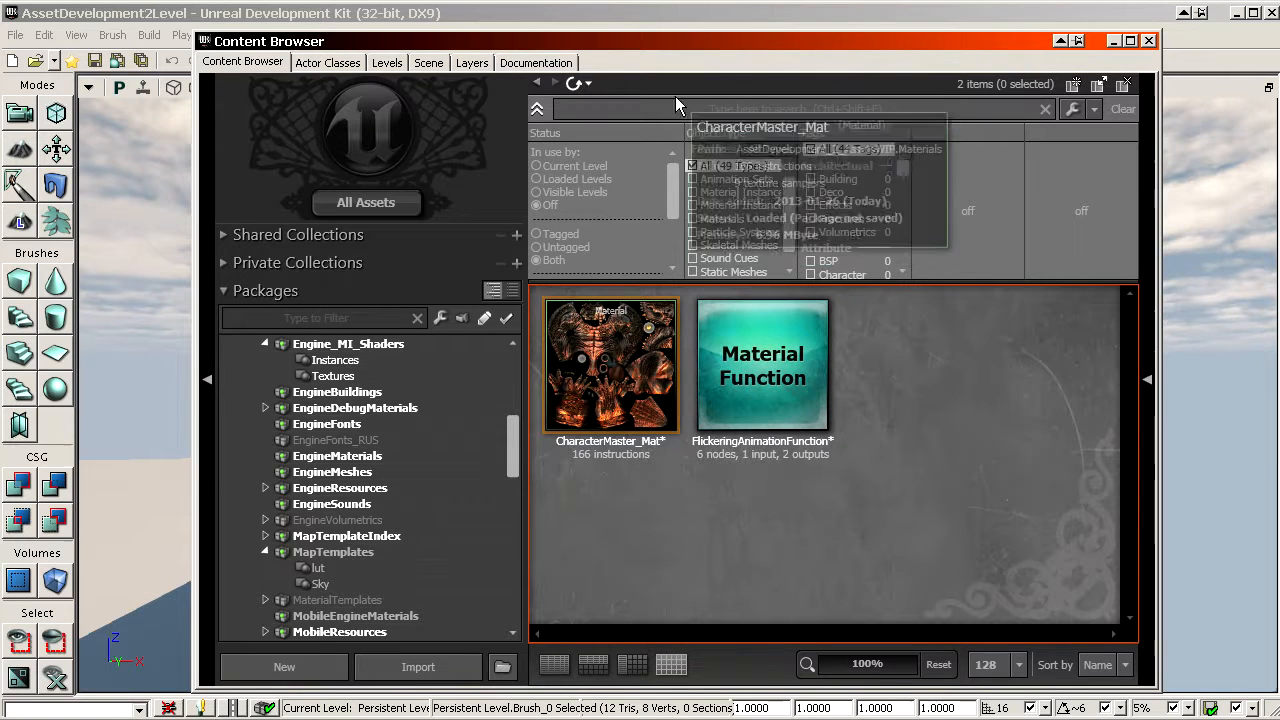
drag(631, 40, 689, 33)
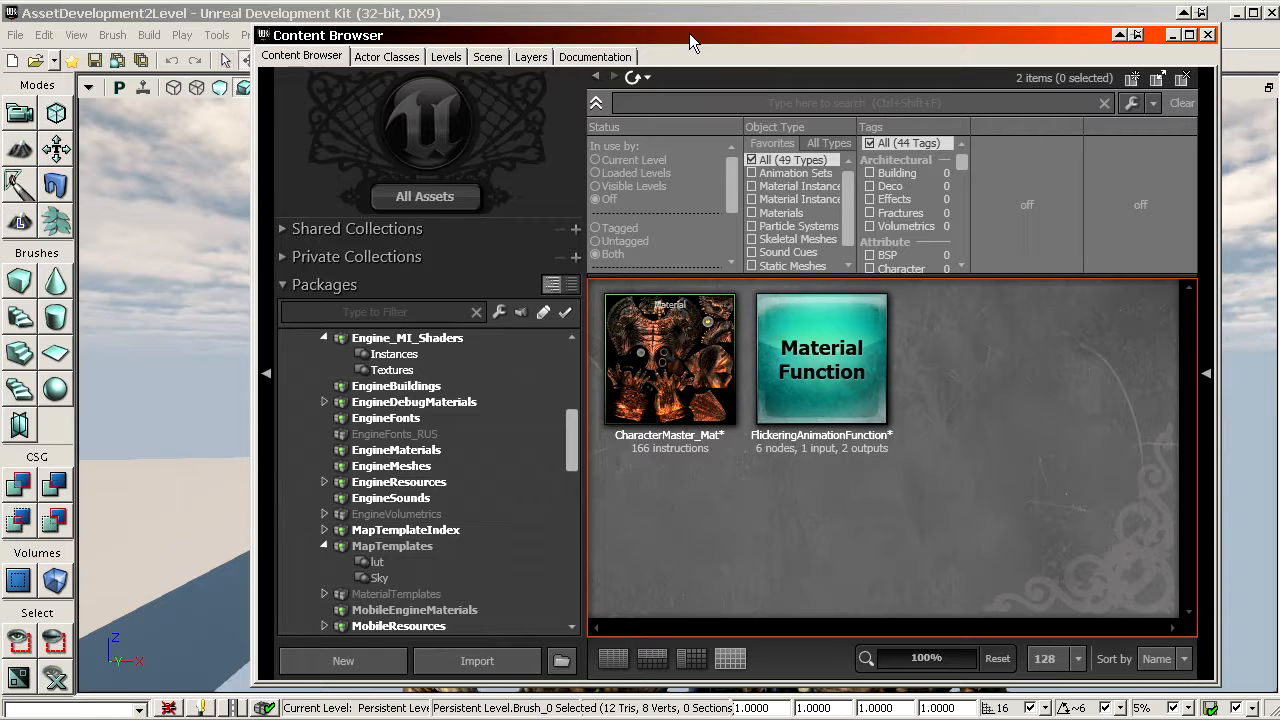
Open CharacterMaster_Mat in the material editor, review its Diffuse, Dissolve and Emissive node groups, and close the editor.
click(680, 436)
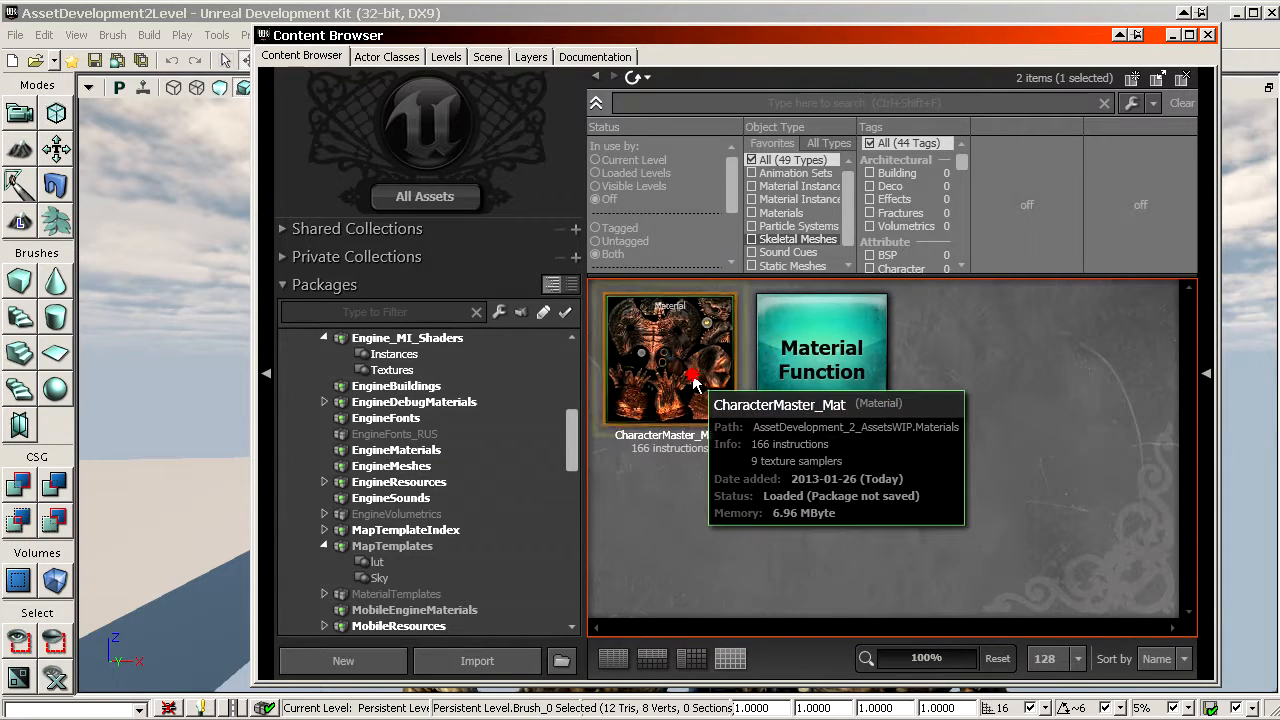
double_click(676, 339)
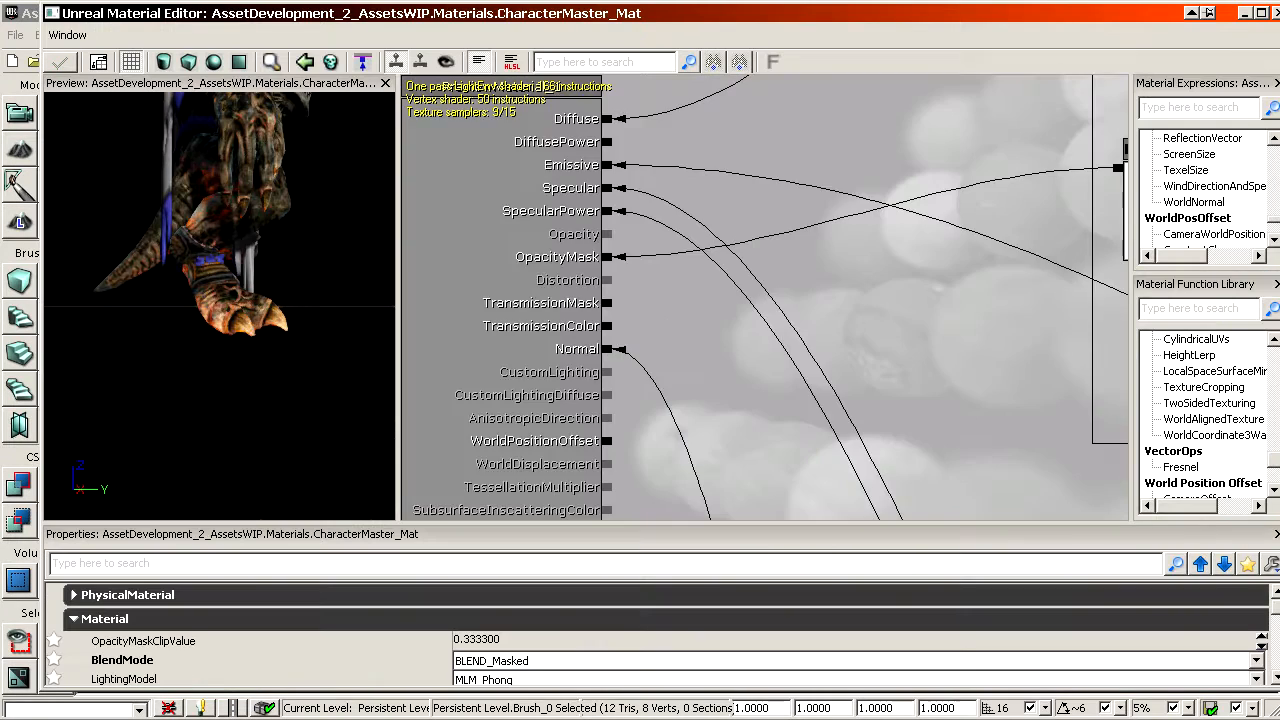
scroll(645, 312, down, 8)
drag(645, 312, 517, 368)
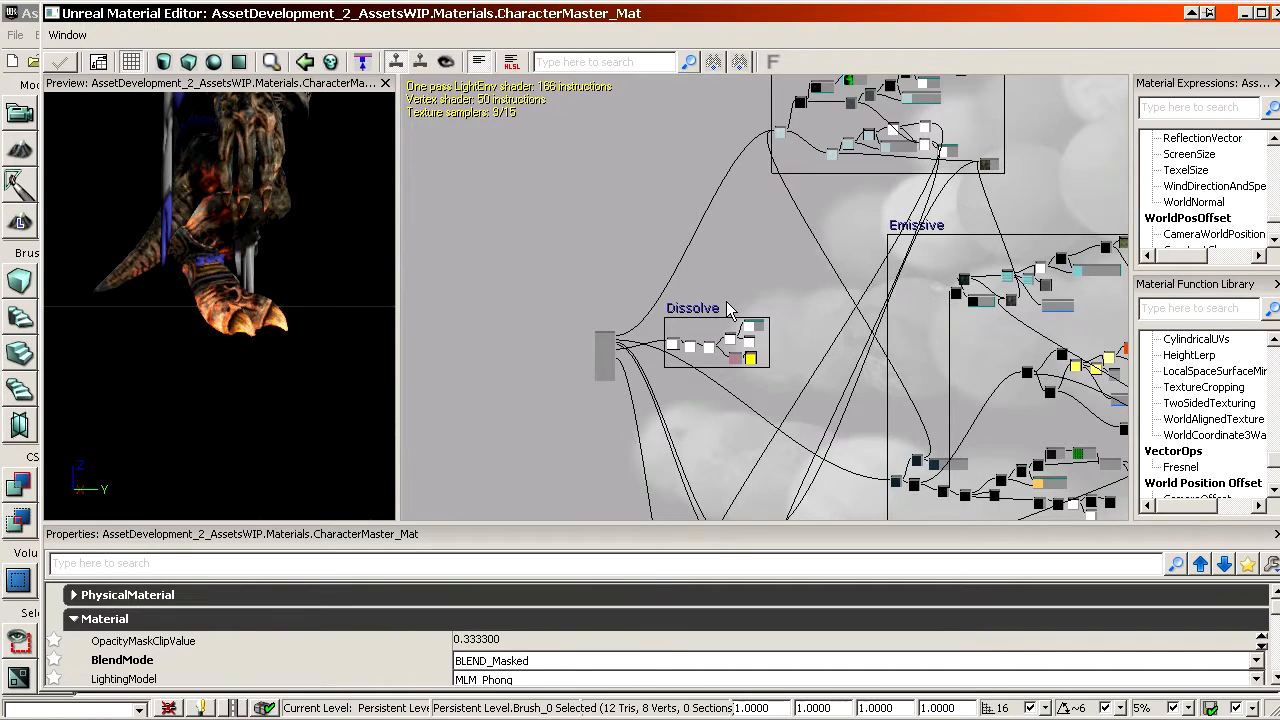
drag(728, 310, 490, 380)
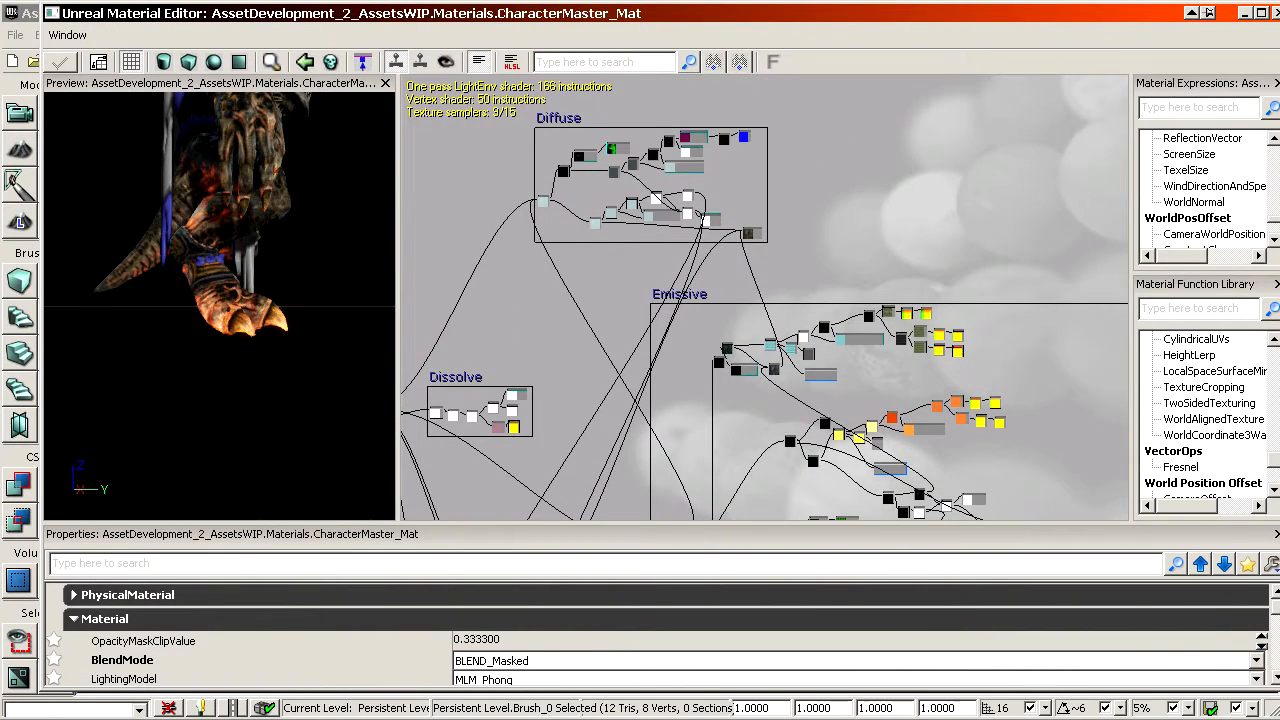
click(1274, 13)
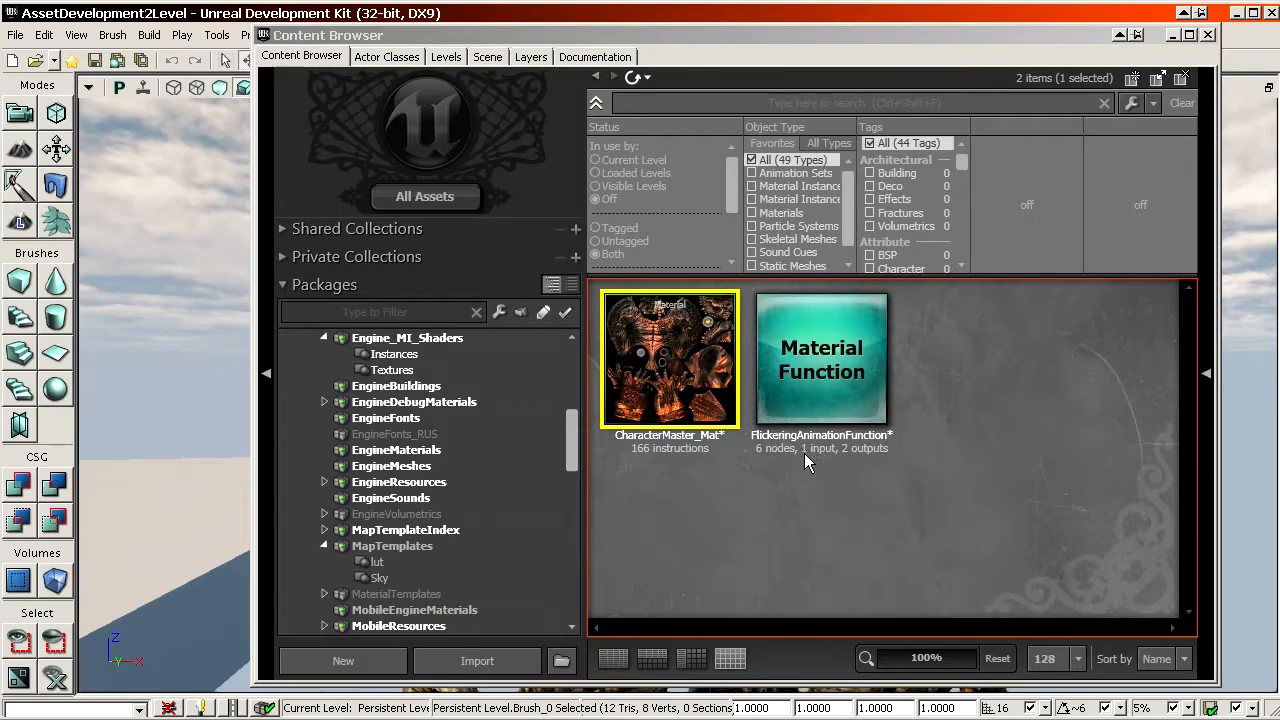
Create a Material Instance Constant from CharacterMaster_Mat named TlalocMaster_Mat_INST in the Materials group of AssetDevelopment_2_AssetsWIP.
right_click(676, 327)
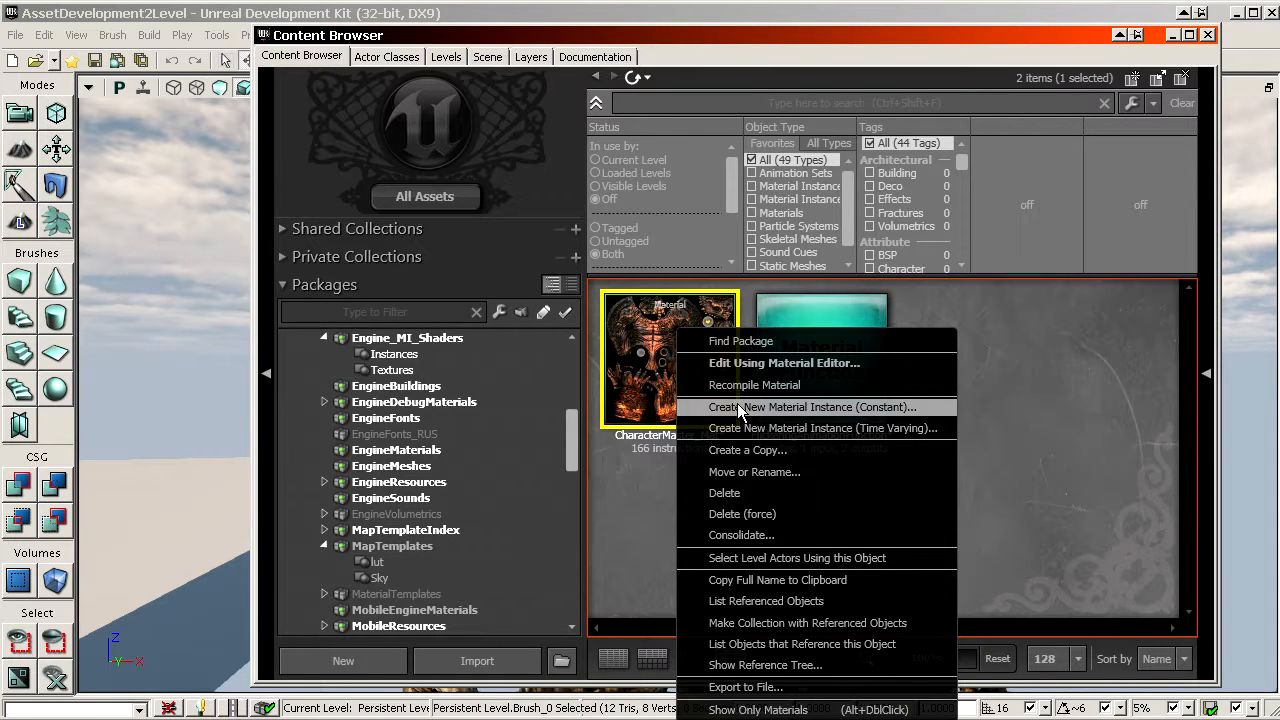
click(667, 464)
click(652, 354)
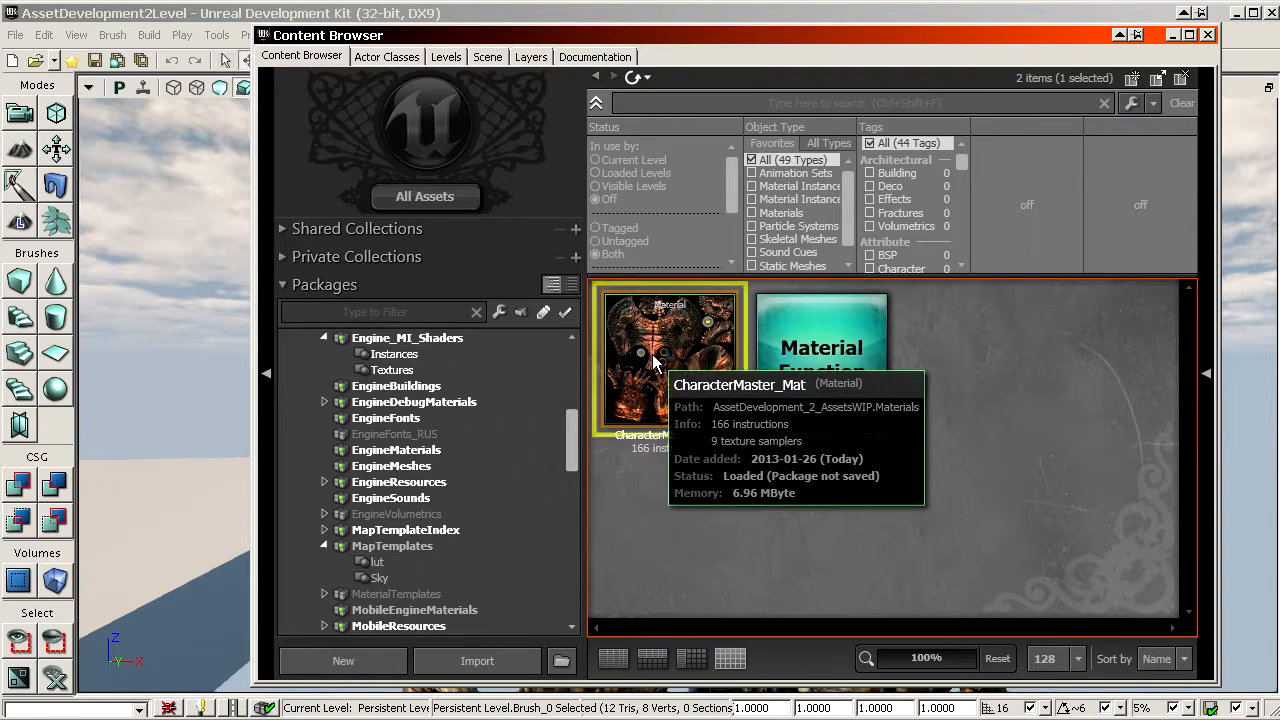
right_click(652, 354)
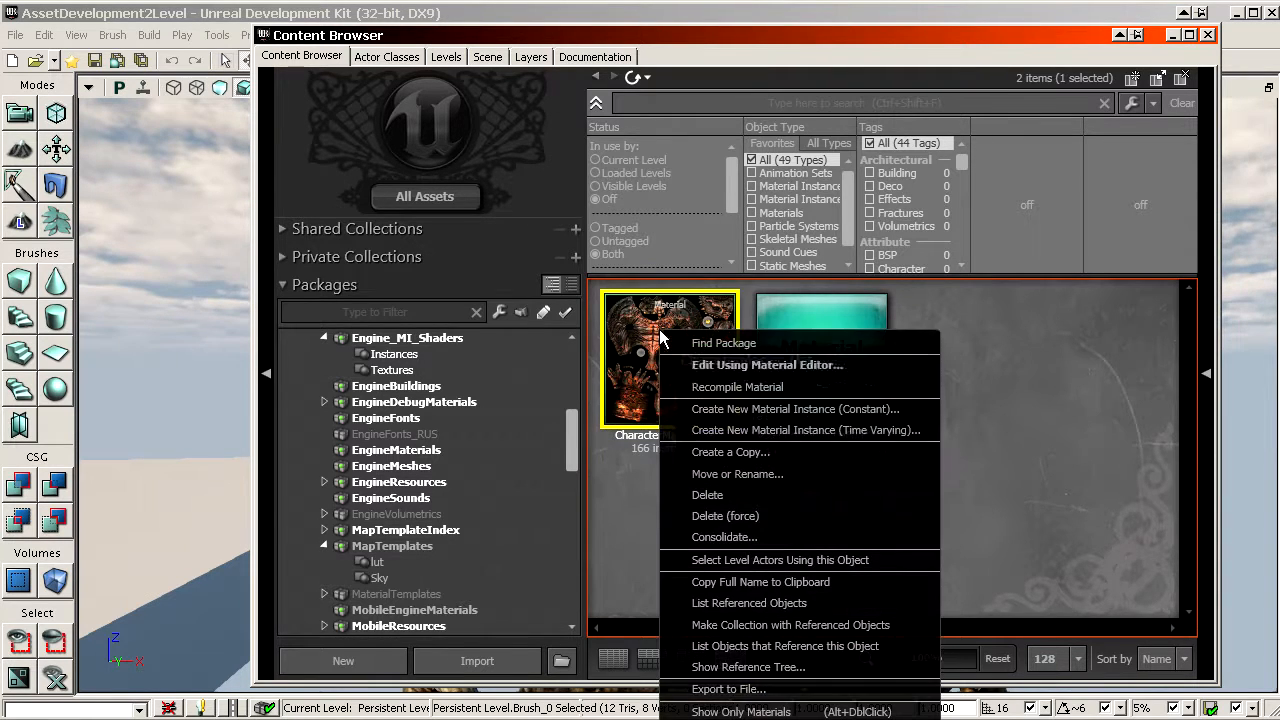
click(717, 409)
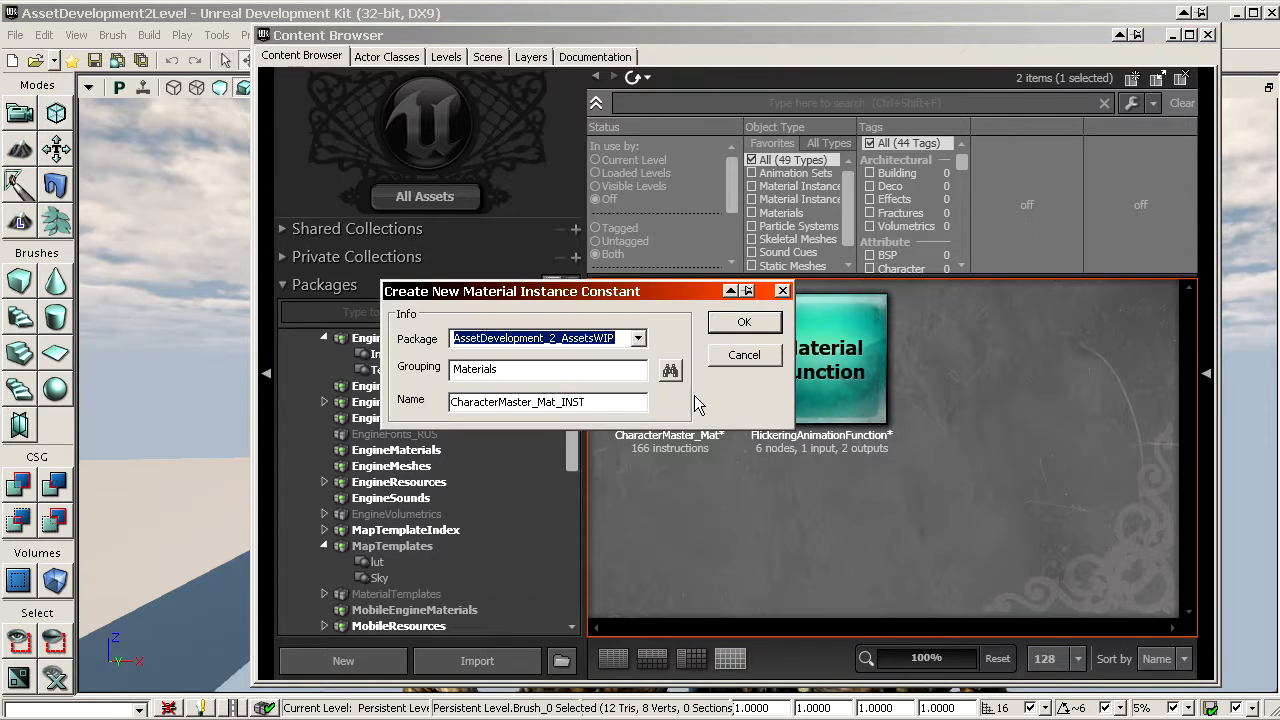
click(596, 403)
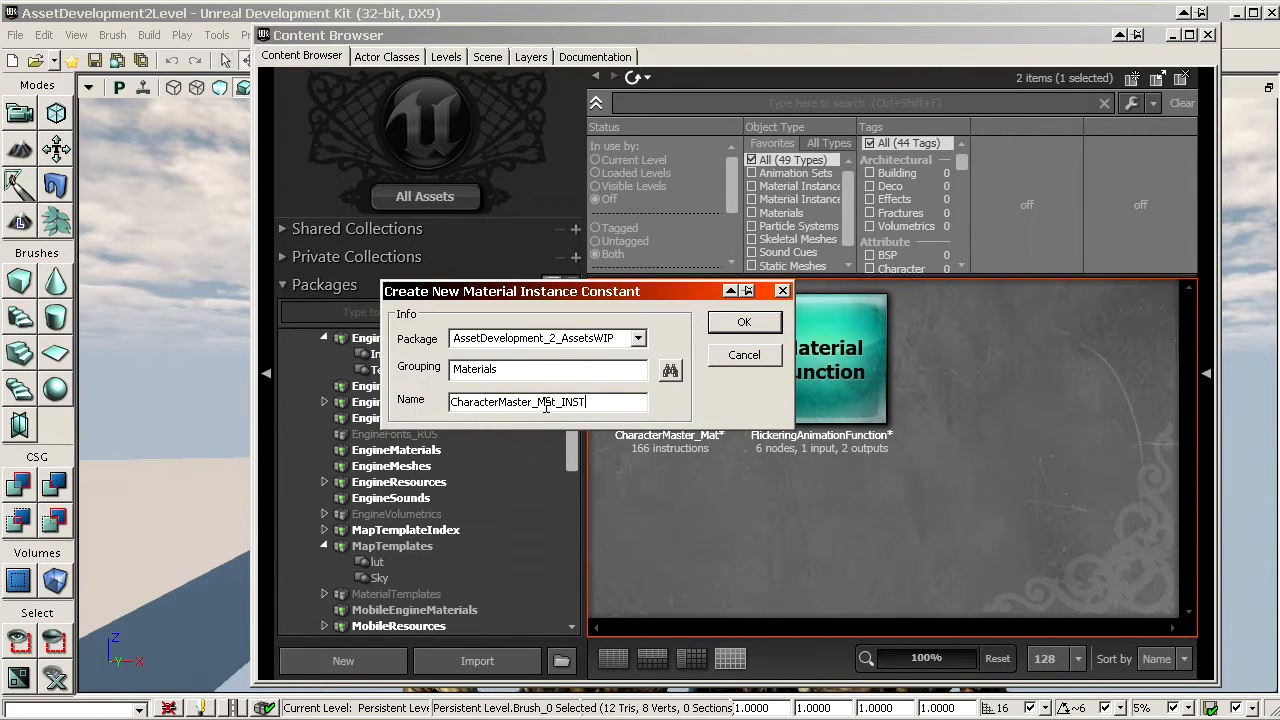
drag(528, 402, 311, 400)
text(Tlaloc)
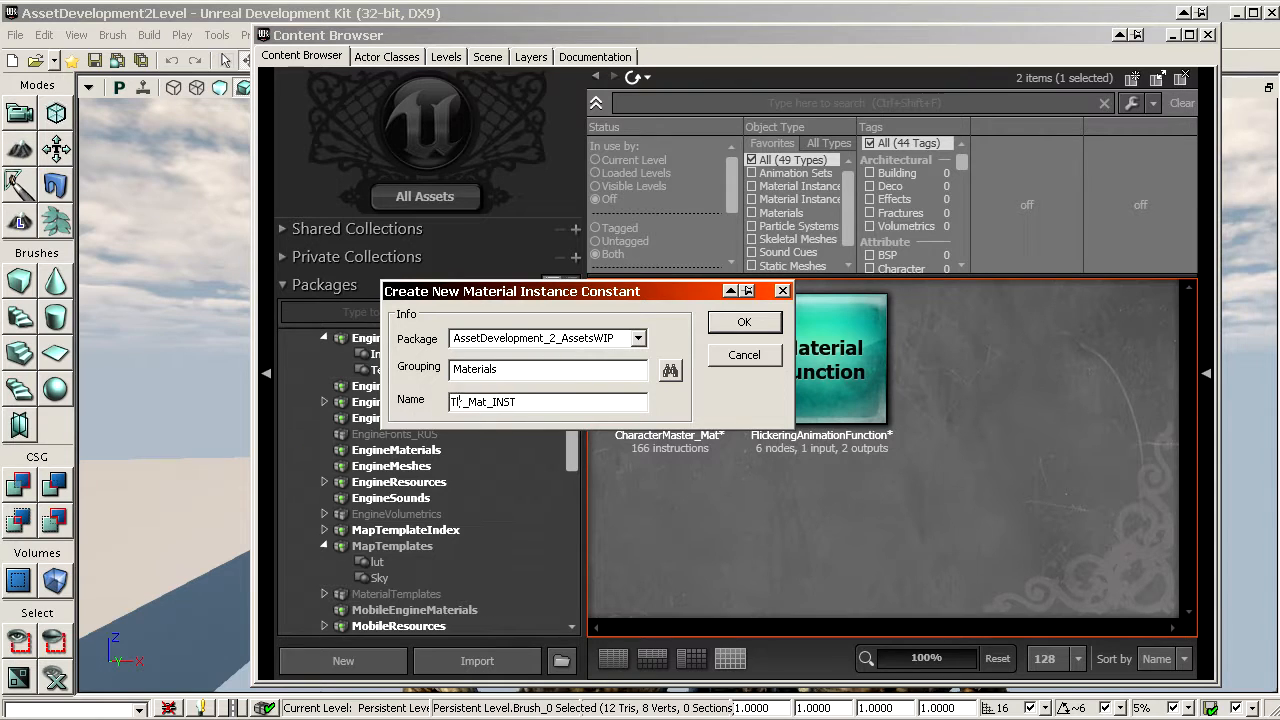
text(Master)
click(735, 328)
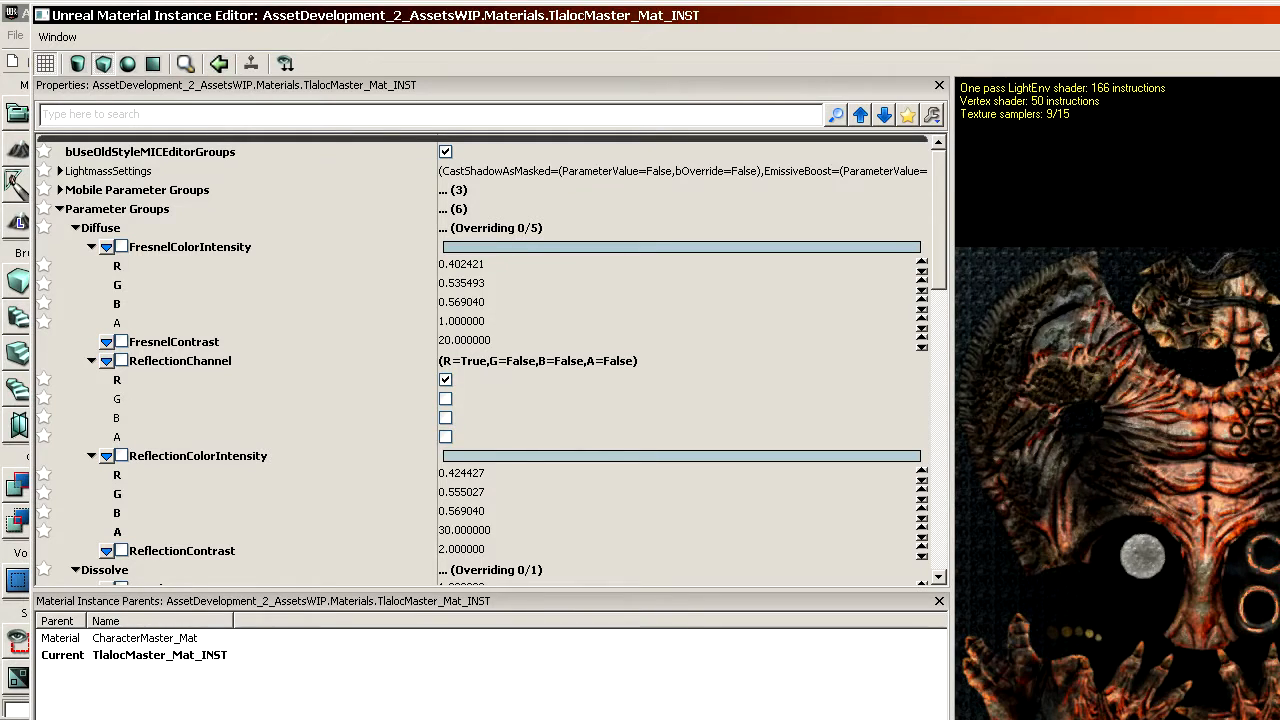
Shrink the instance editor window, narrow its properties pane to enlarge the preview, and frame the textured preview mesh.
drag(1279, 719, 1172, 606)
drag(950, 320, 224, 362)
drag(148, 340, 168, 470)
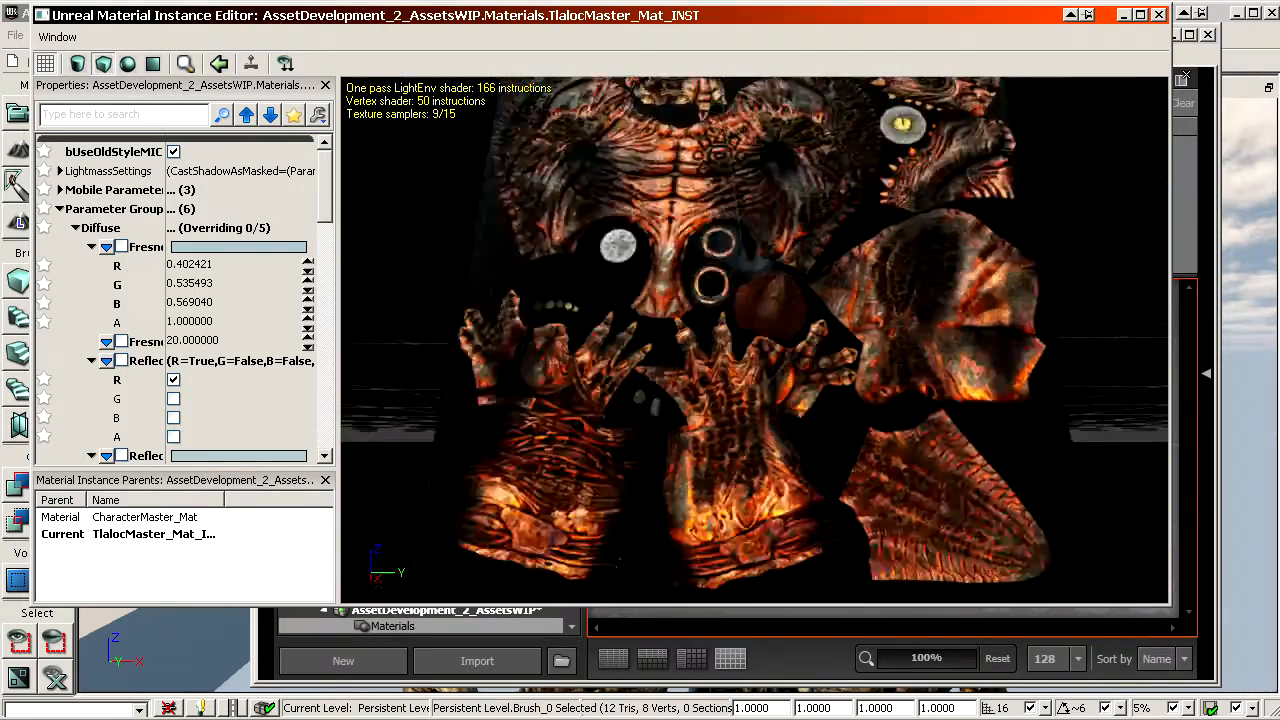
mouse_move(686, 331)
mouse_down()
mouse_move(640, 230)
mouse_move(686, 331)
mouse_up()
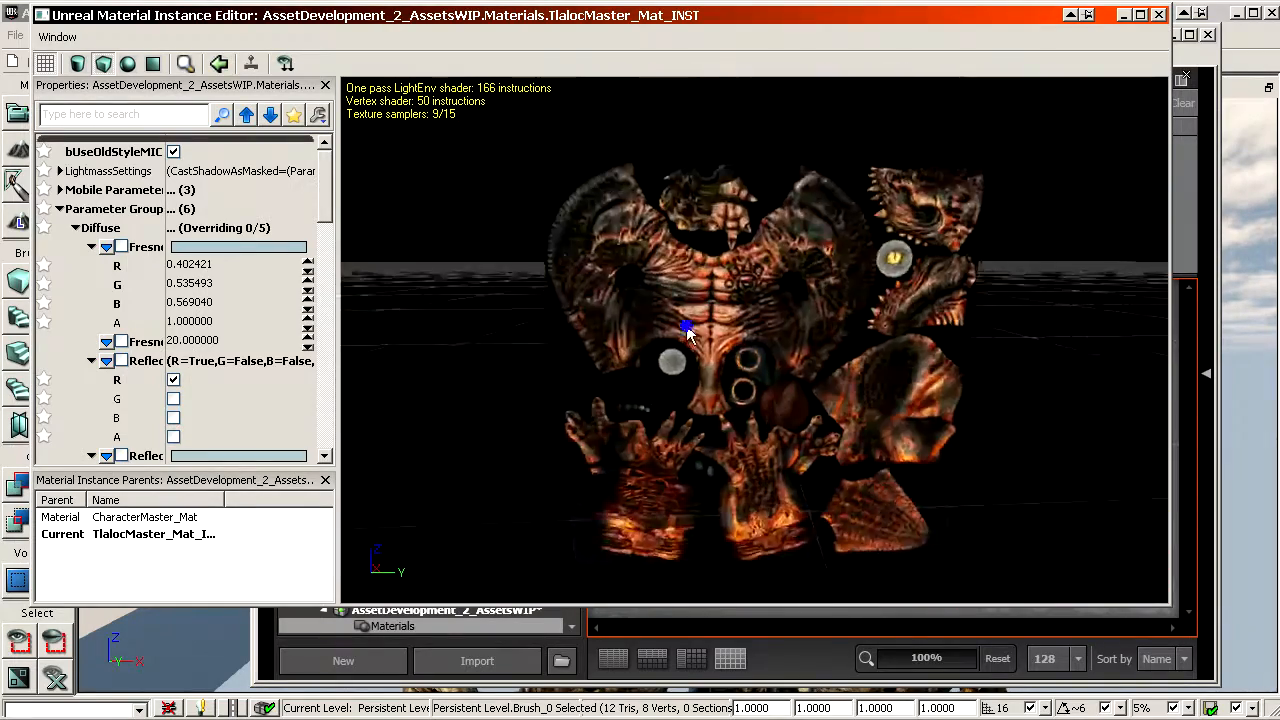
right_drag(686, 331, 686, 260)
mouse_move(686, 331)
mouse_down()
mouse_move(570, 331)
mouse_move(686, 331)
mouse_up()
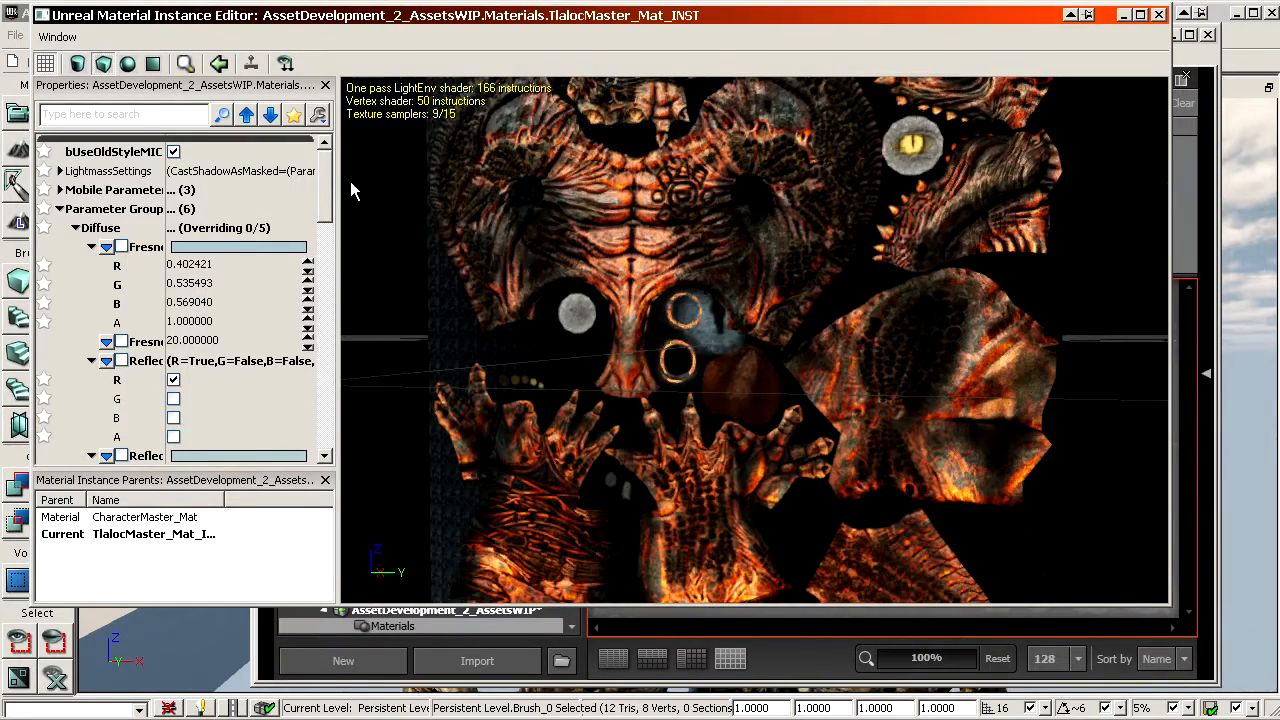
Examine the instance's Diffuse, Dissolve and Emissive parameter groups.
drag(324, 185, 310, 338)
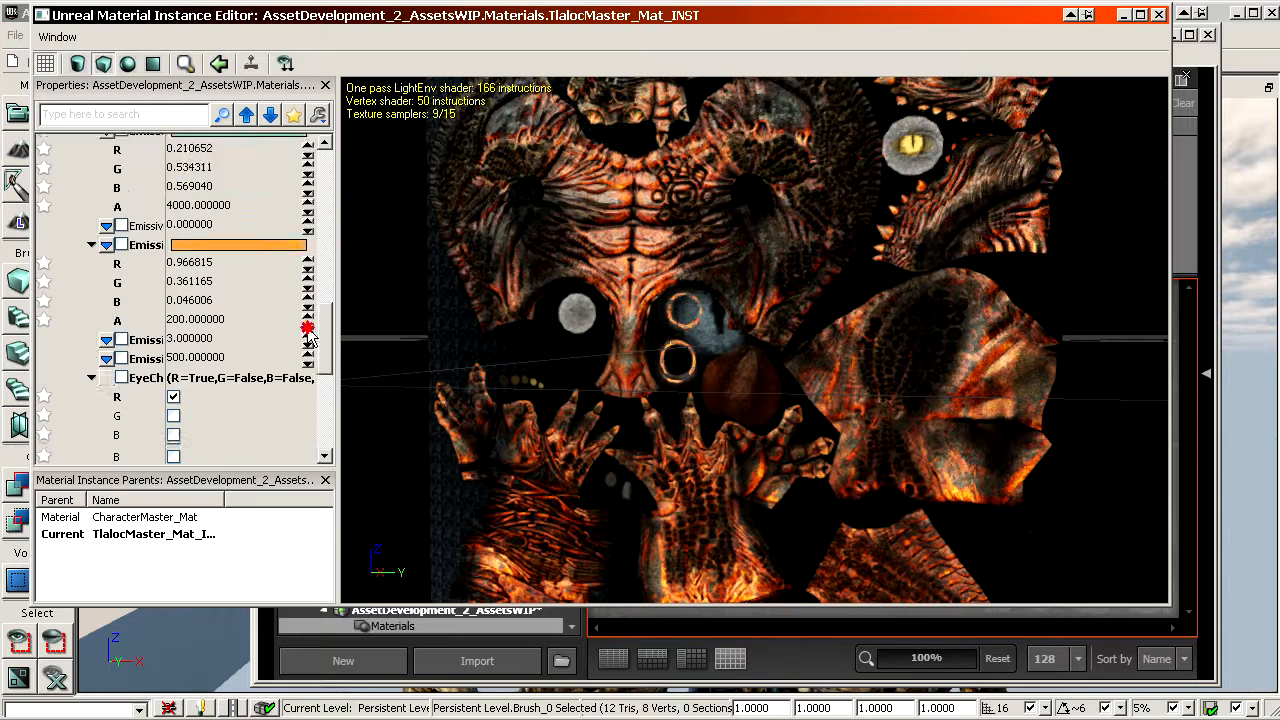
scroll(310, 338, down, 1)
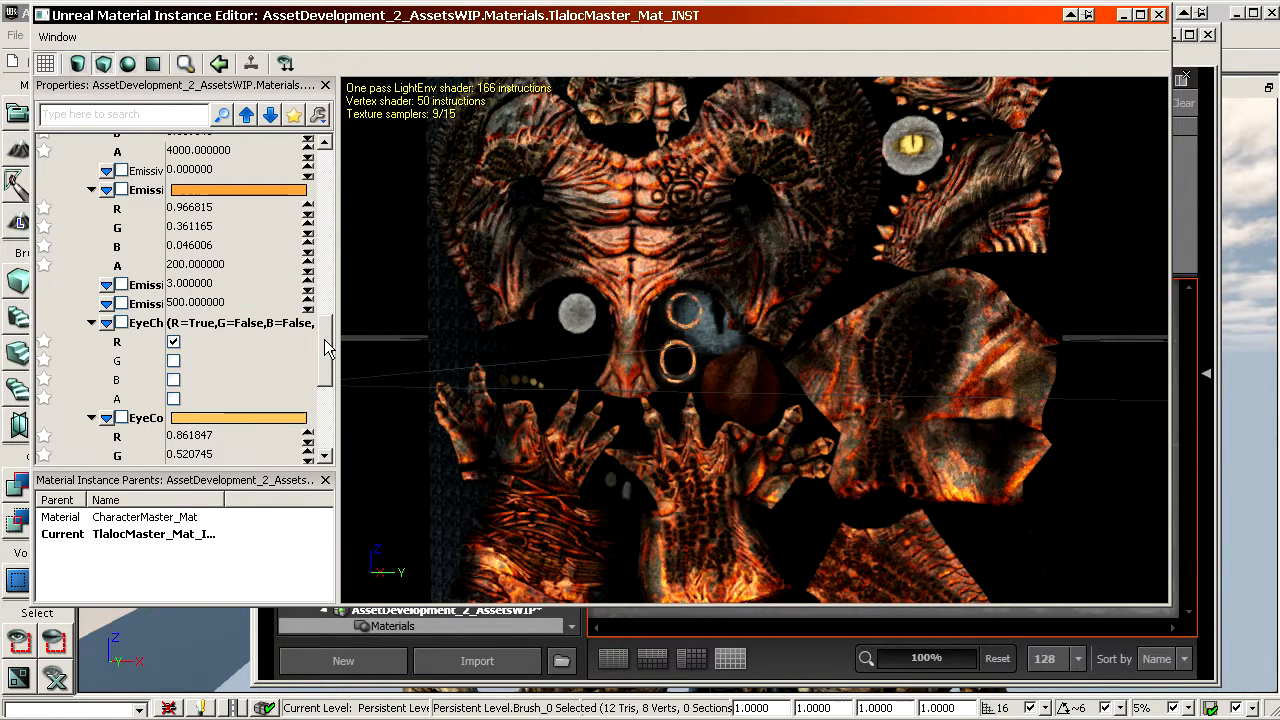
drag(324, 339, 321, 244)
click(210, 254)
click(210, 236)
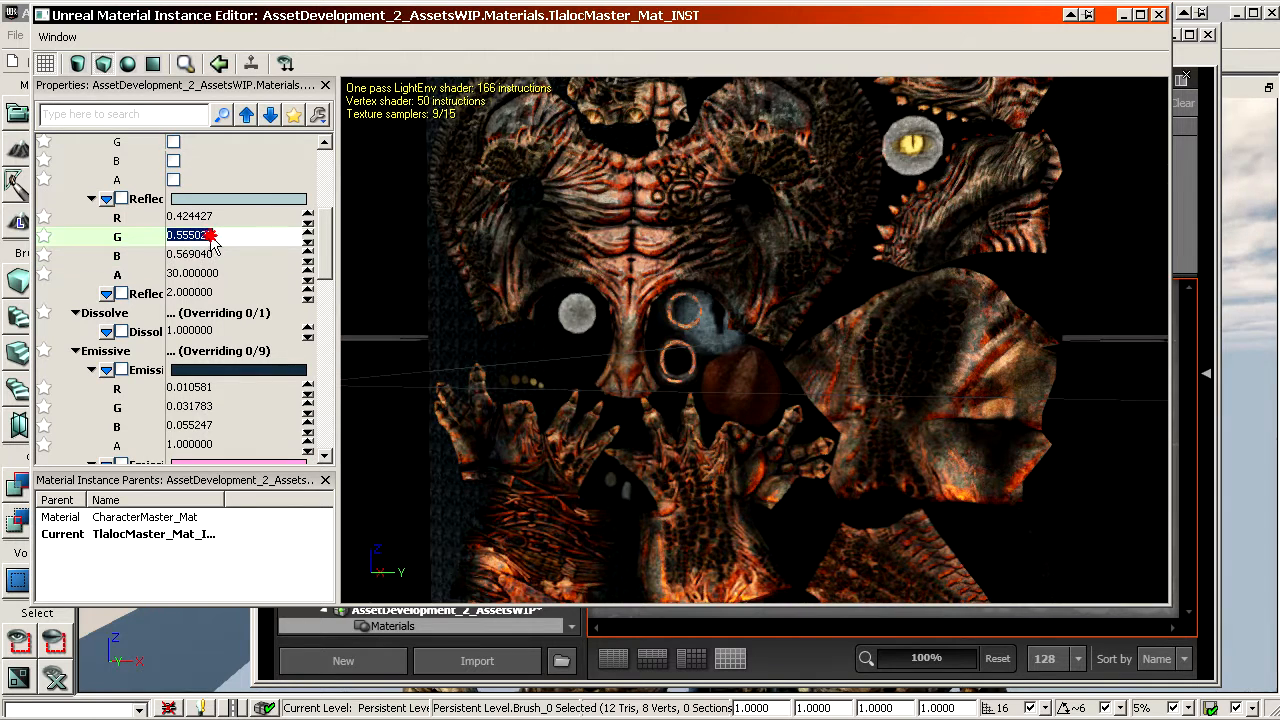
scroll(254, 280, up, 5)
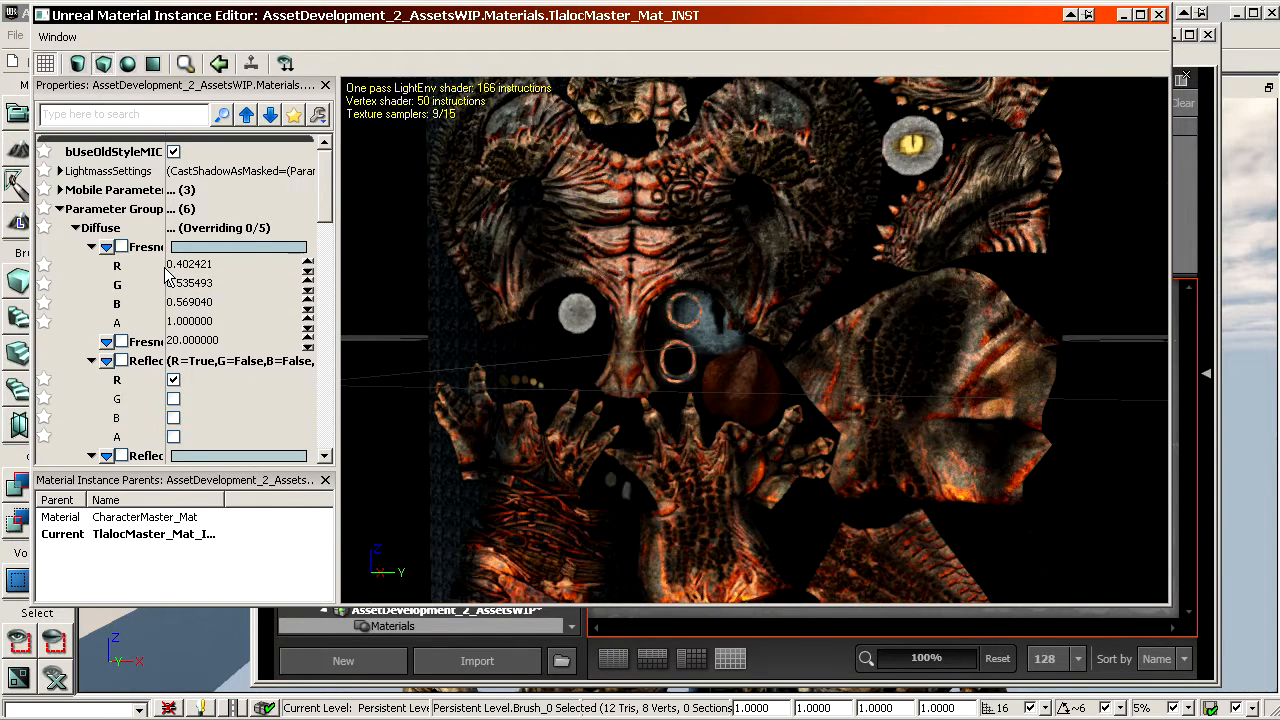
scroll(133, 347, down, 7)
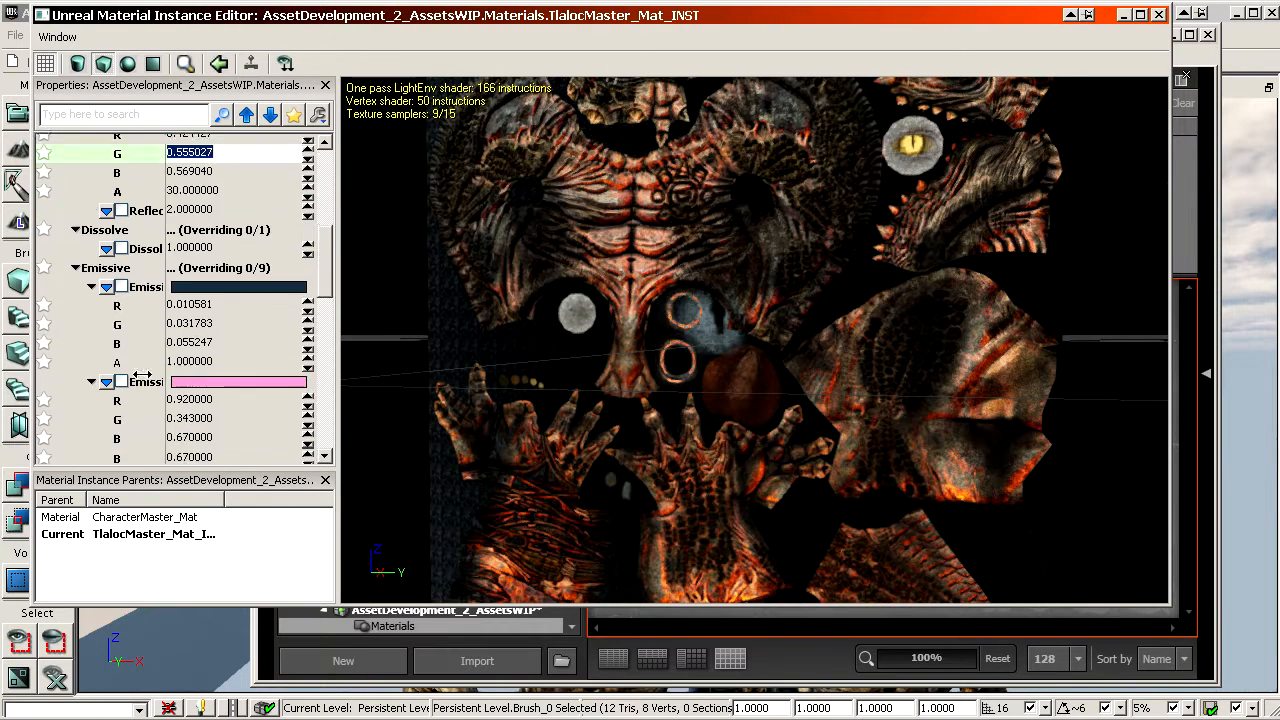
scroll(150, 360, down, 5)
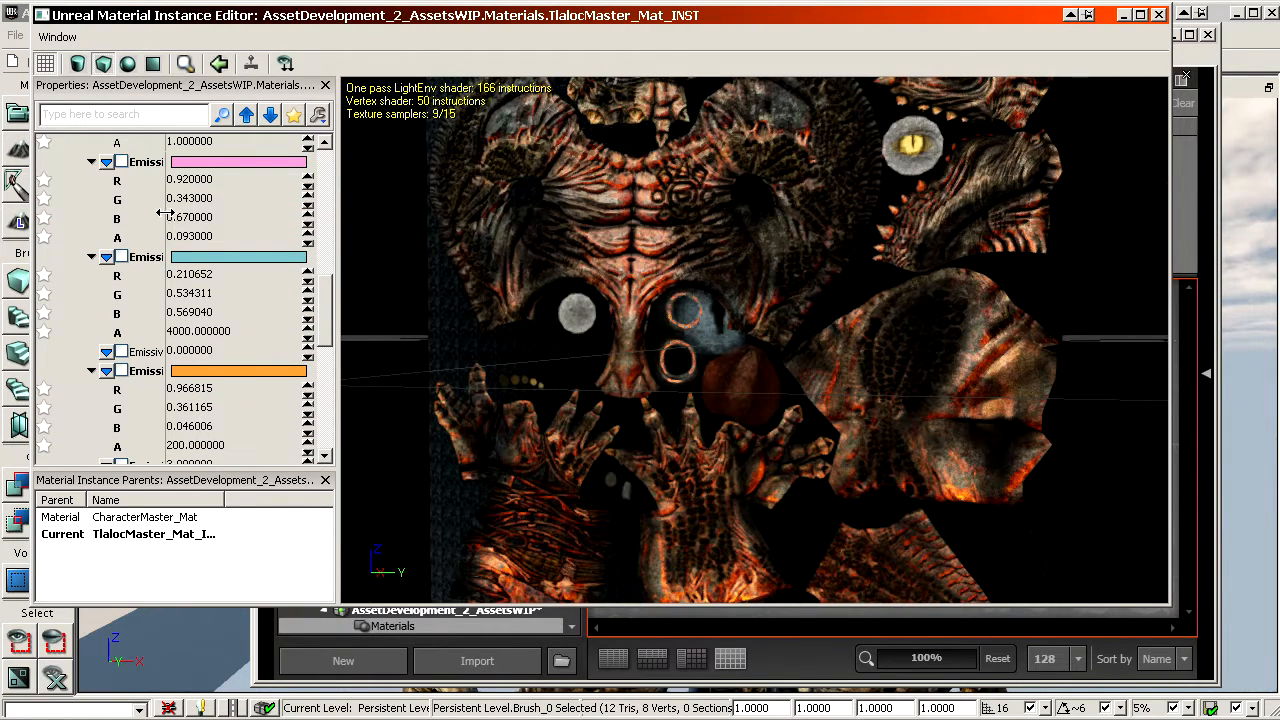
scroll(140, 216, up, 3)
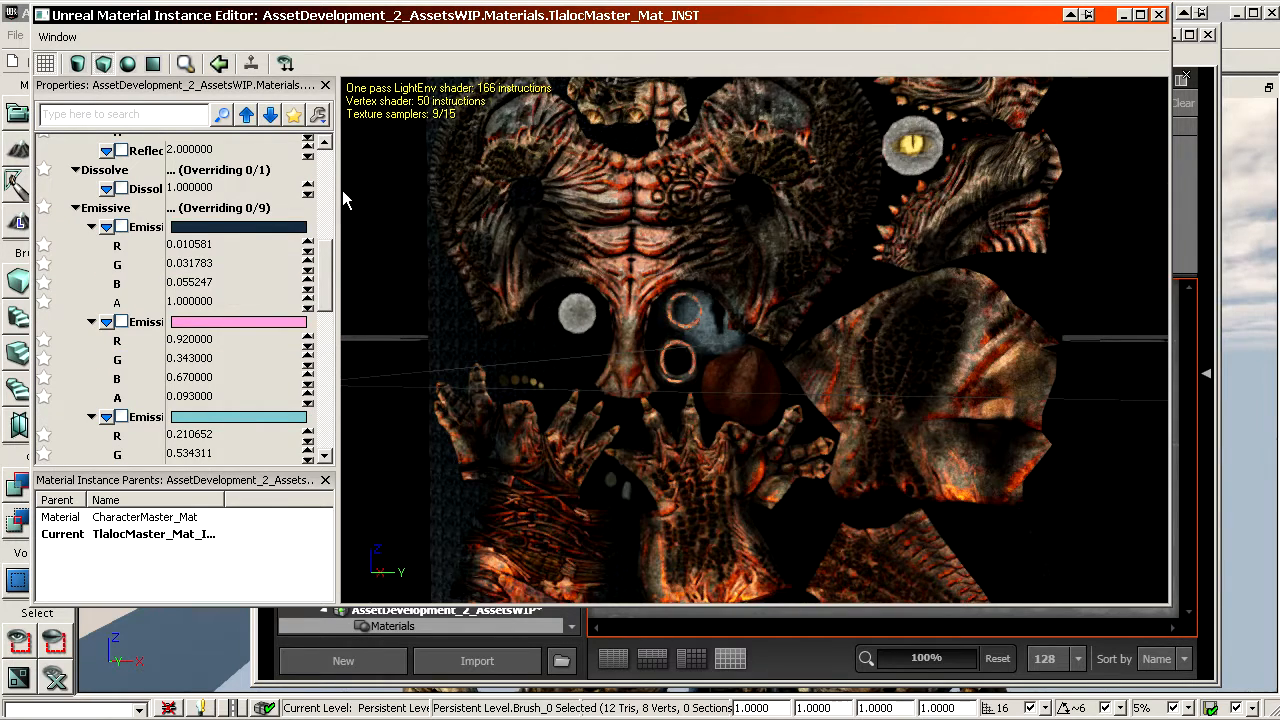
Widen the properties pane to show the full parameter names and look through the Emissive group's color and contrast parameters.
drag(340, 200, 487, 210)
click(252, 266)
scroll(325, 292, up, 4)
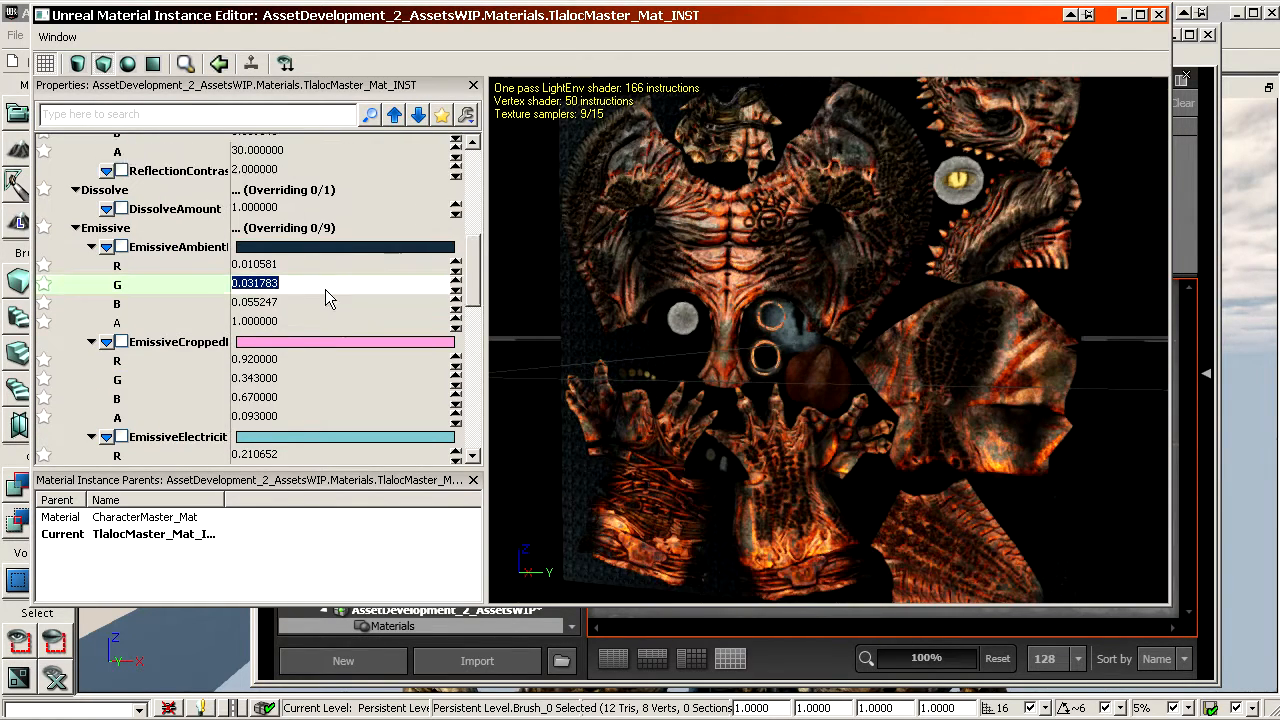
scroll(300, 316, down, 8)
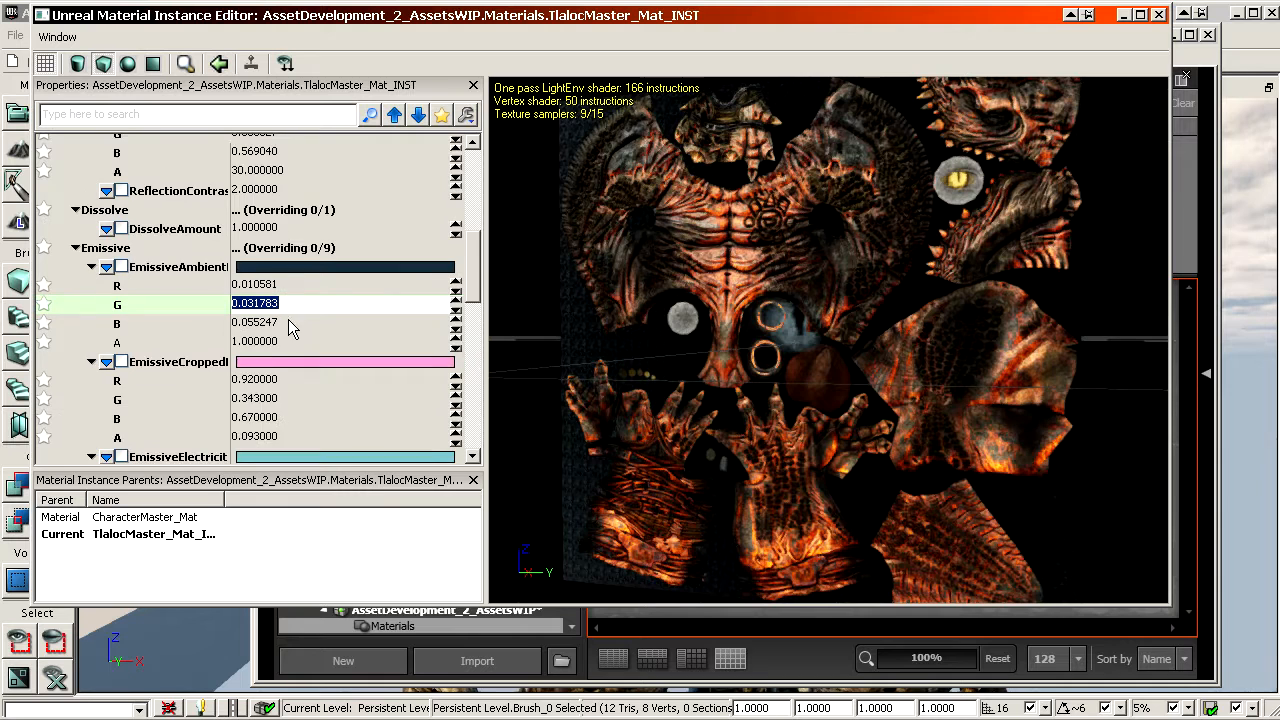
scroll(211, 362, down, 5)
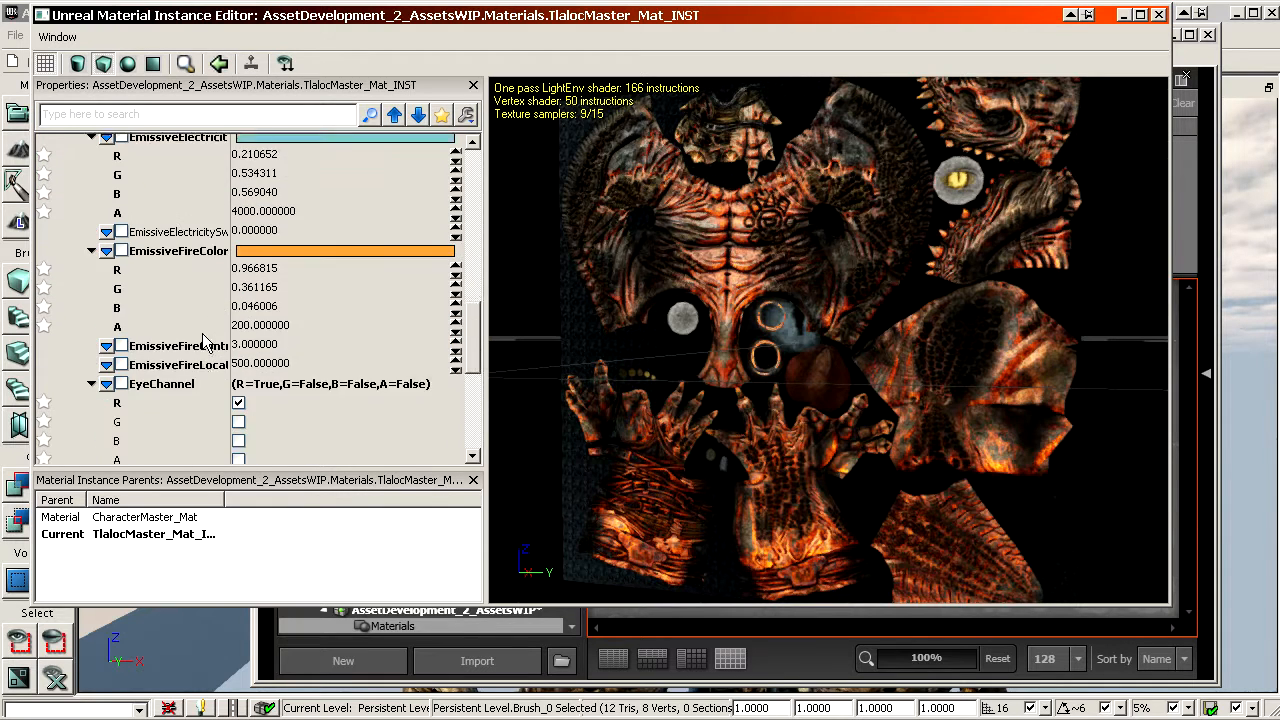
scroll(200, 371, up, 9)
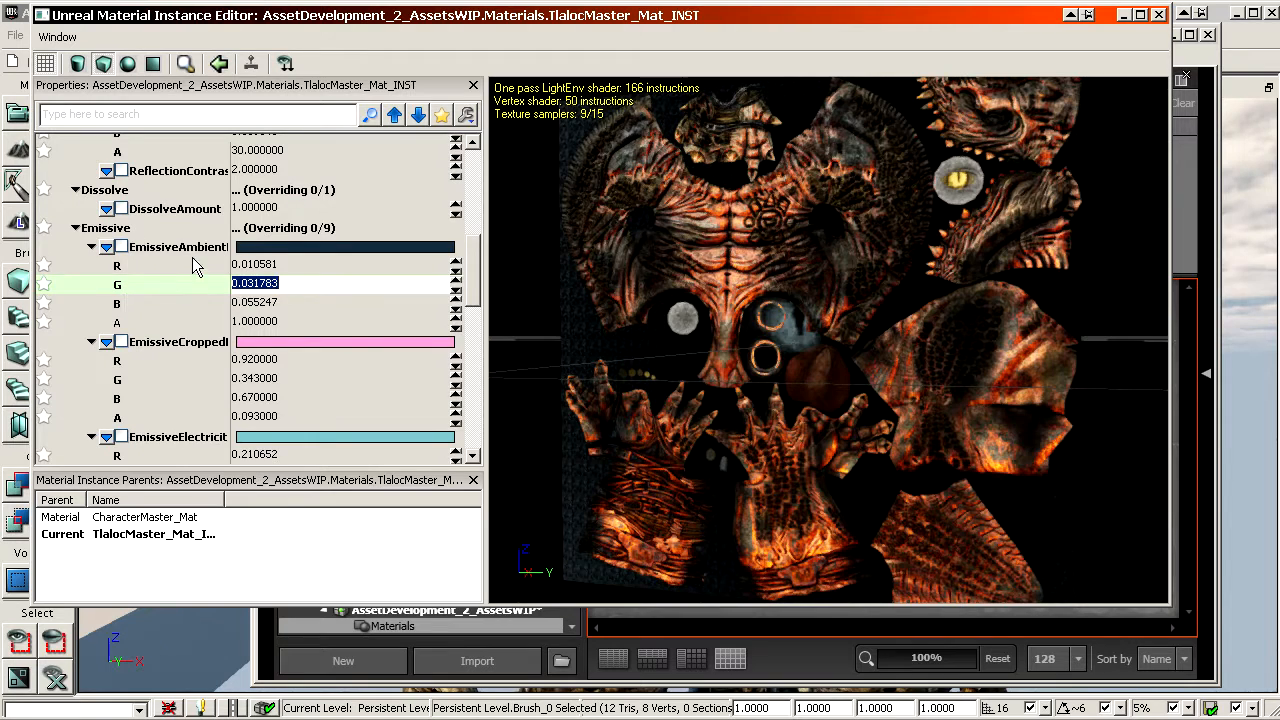
Enable the override for the EmissiveAmbient color parameter and set it to bright orange, hex FFFF8100.
double_click(133, 252)
double_click(200, 250)
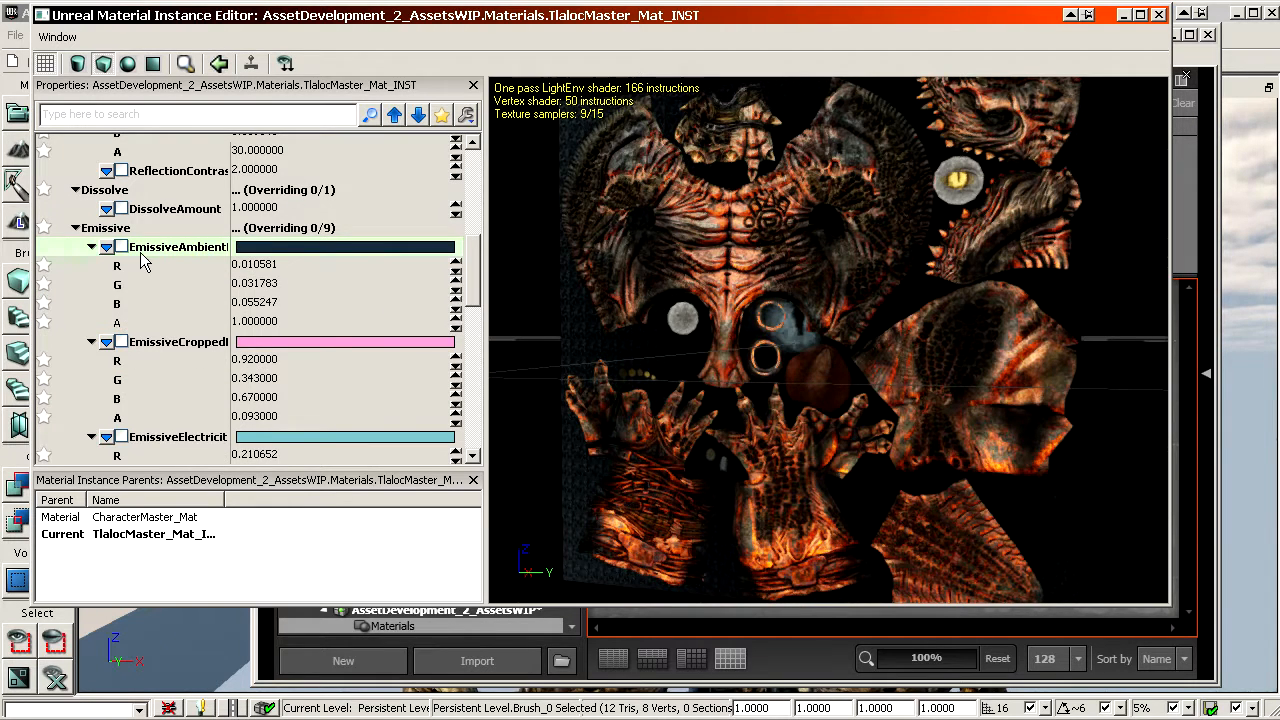
click(284, 272)
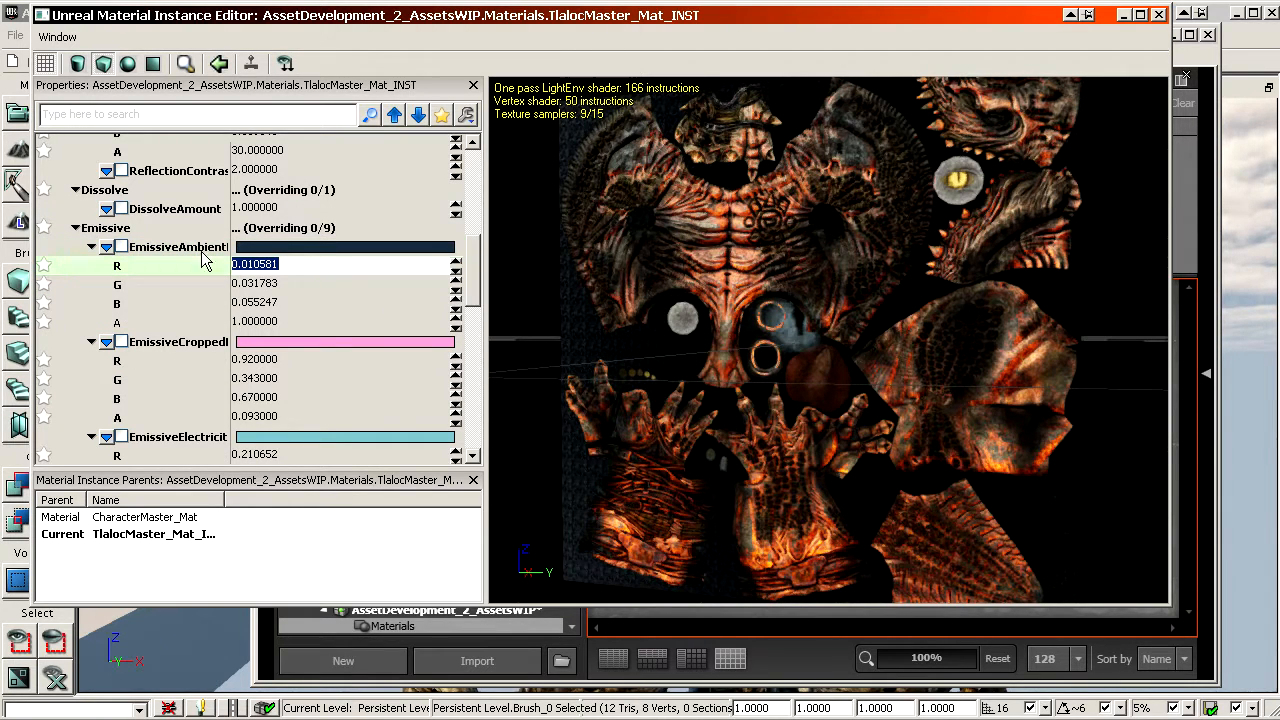
click(121, 247)
click(281, 249)
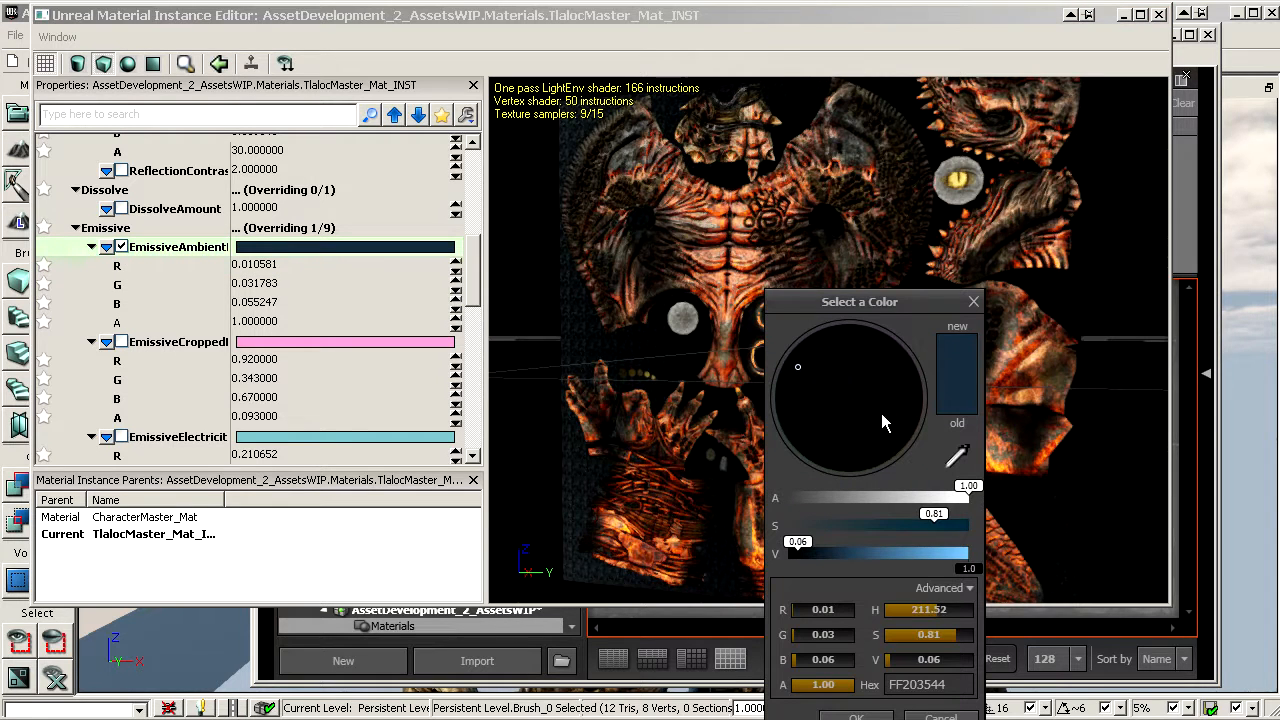
drag(881, 413, 941, 420)
drag(923, 554, 972, 554)
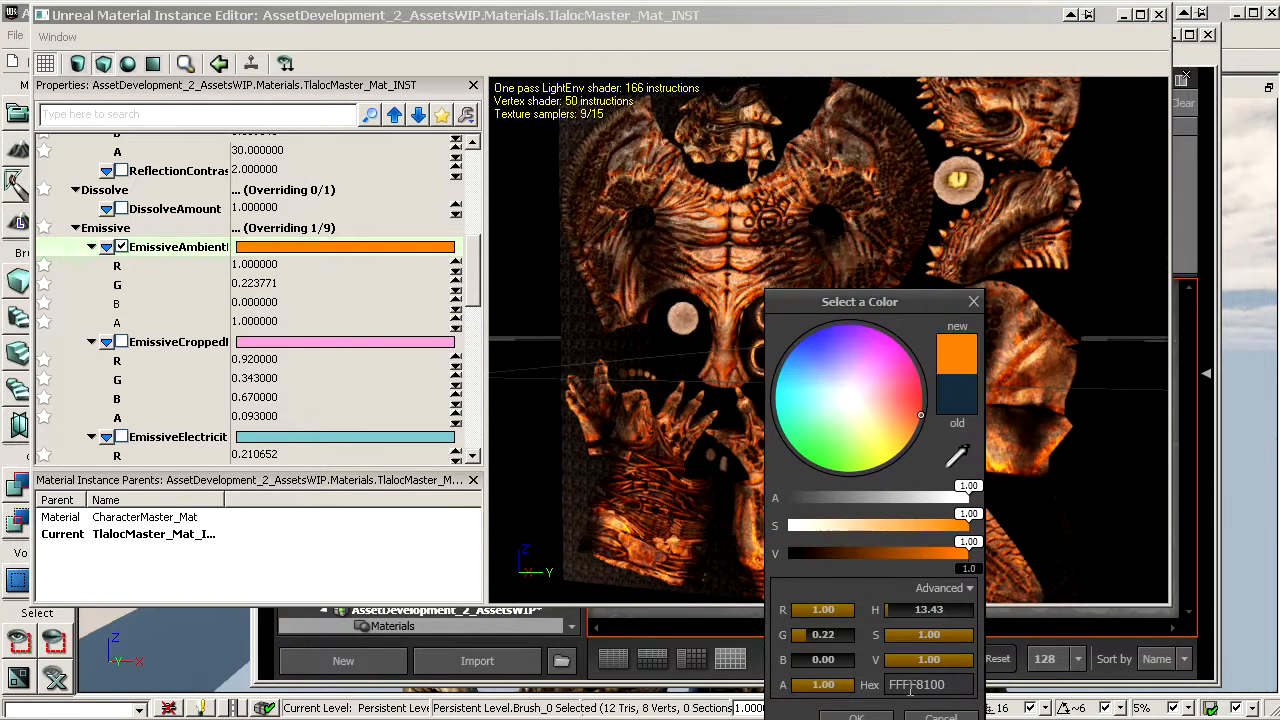
click(854, 716)
Compare the instance with CharacterMaster_Mat in the Content Browser and change the EmissiveAmbient color override to magenta.
right_drag(828, 420, 828, 480)
drag(828, 420, 845, 395)
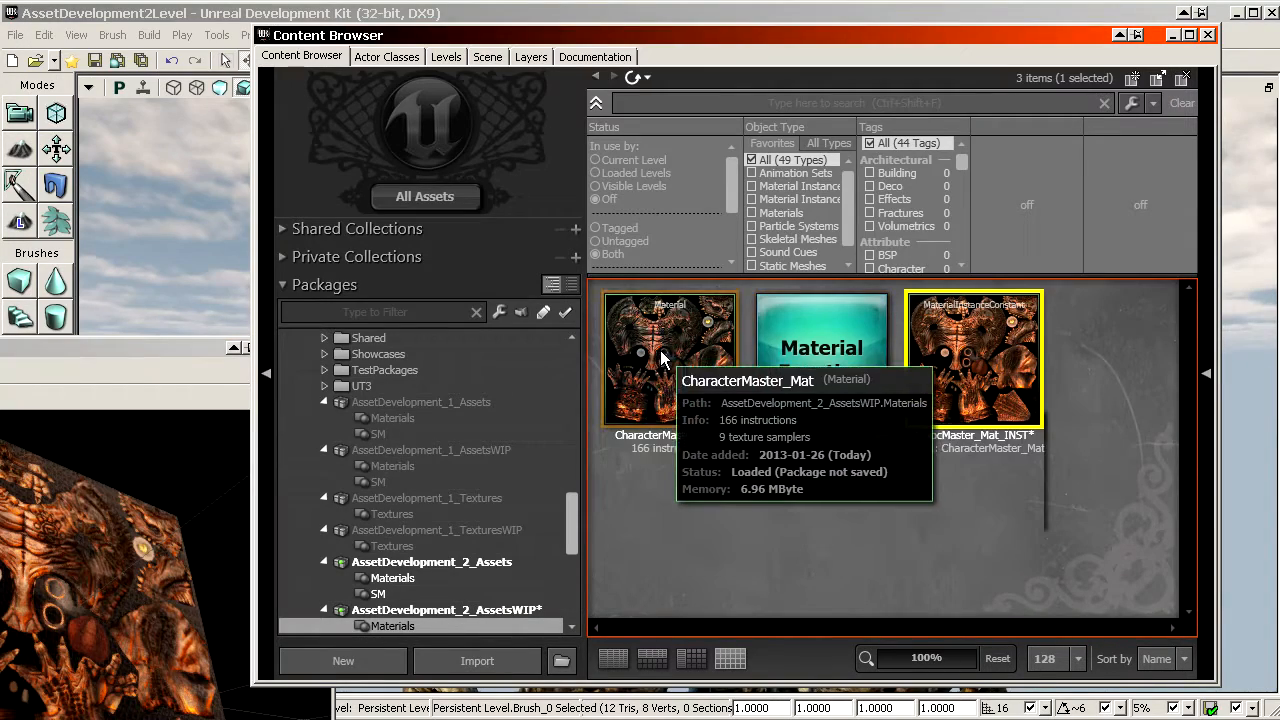
click(667, 358)
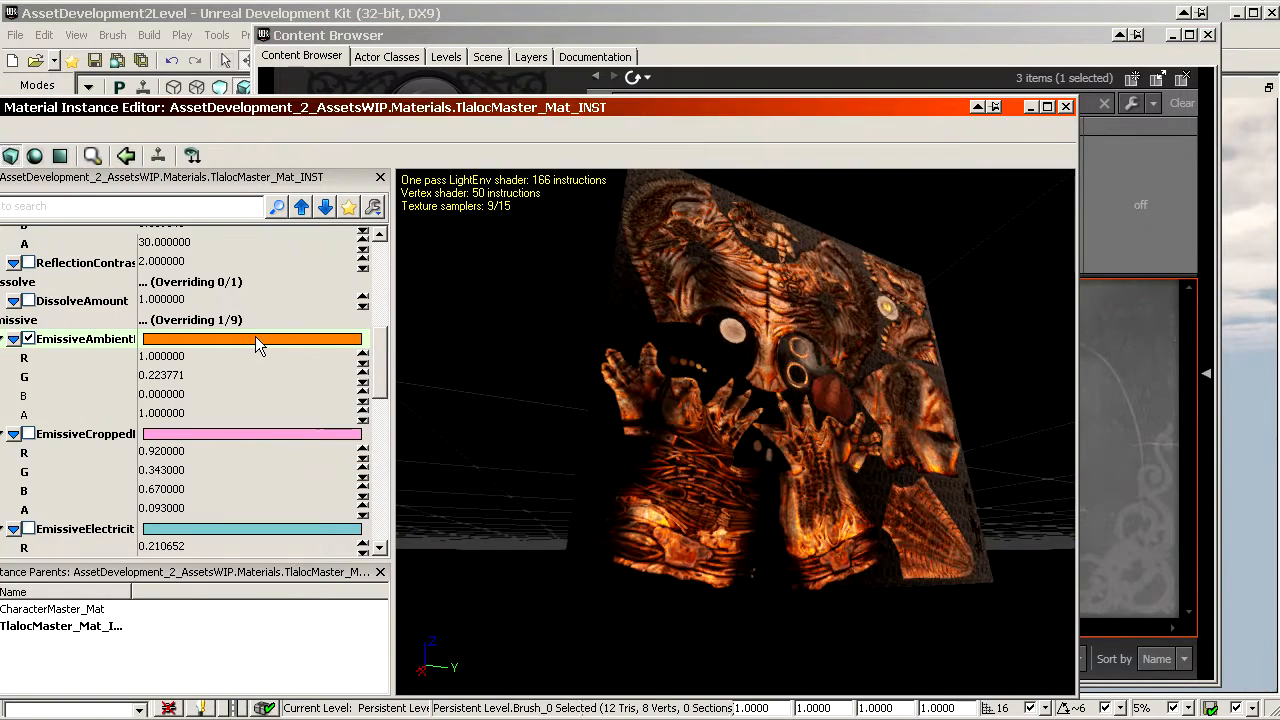
click(255, 338)
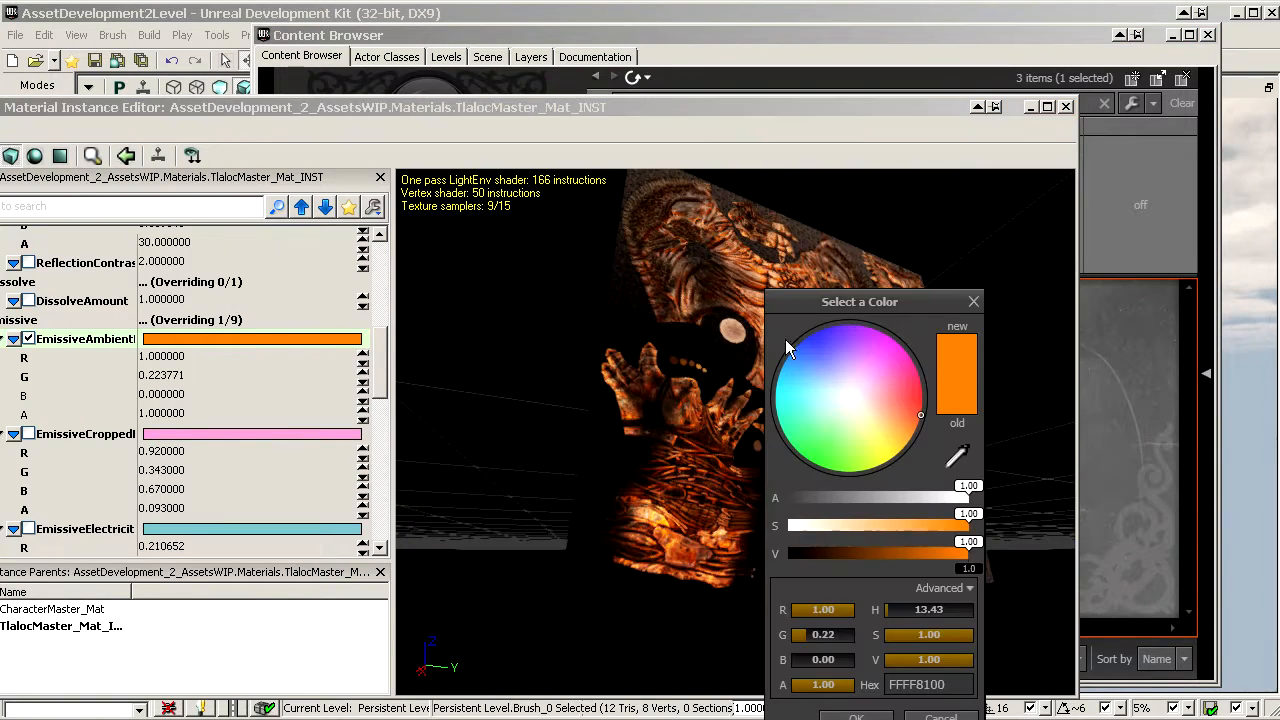
click(903, 349)
click(858, 718)
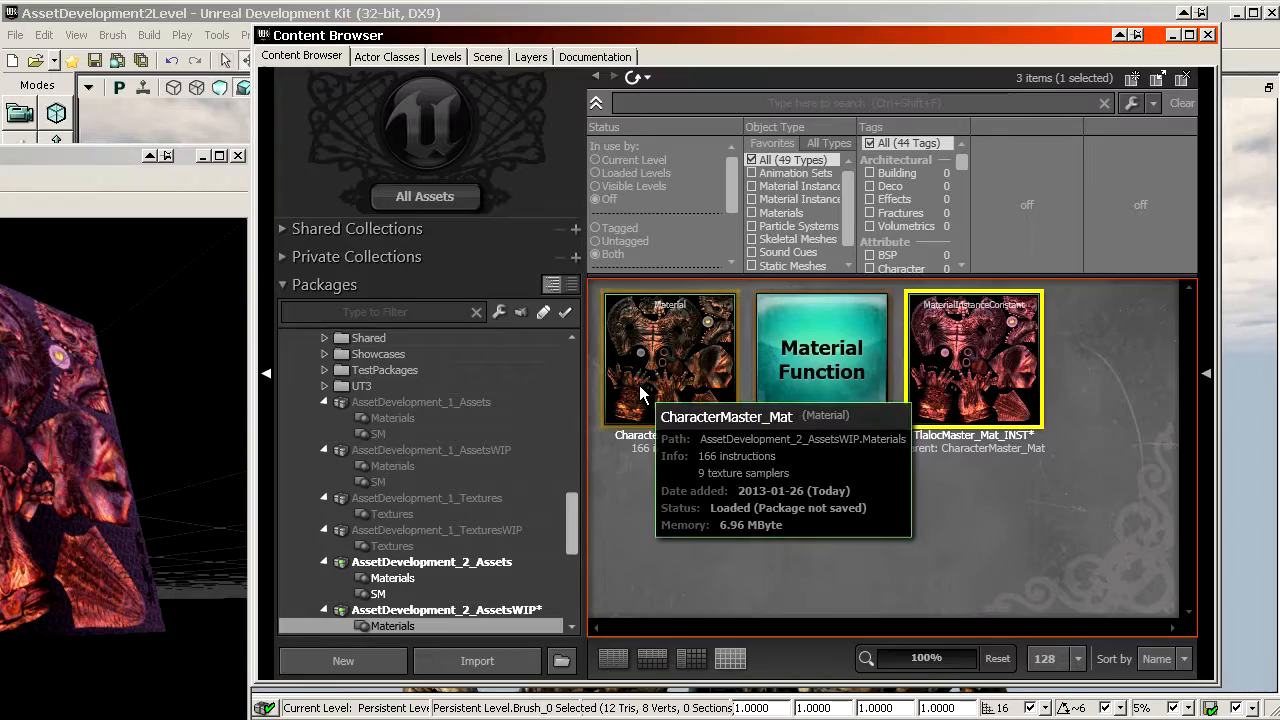
Open the CharacterMaster_Mat graph, examine the EmissiveAmbientLight color parameter feeding the Multiply node, and return to the instance.
click(662, 362)
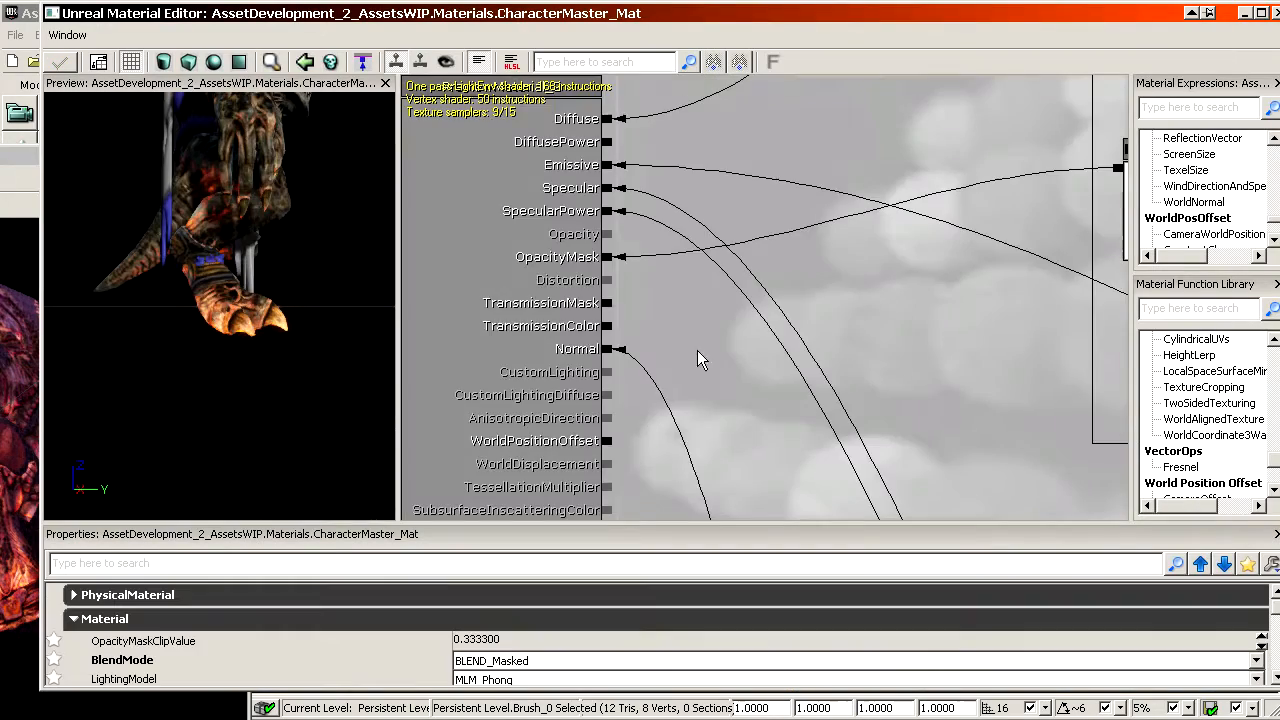
scroll(700, 357, down, 8)
drag(700, 357, 524, 169)
scroll(760, 350, up, 8)
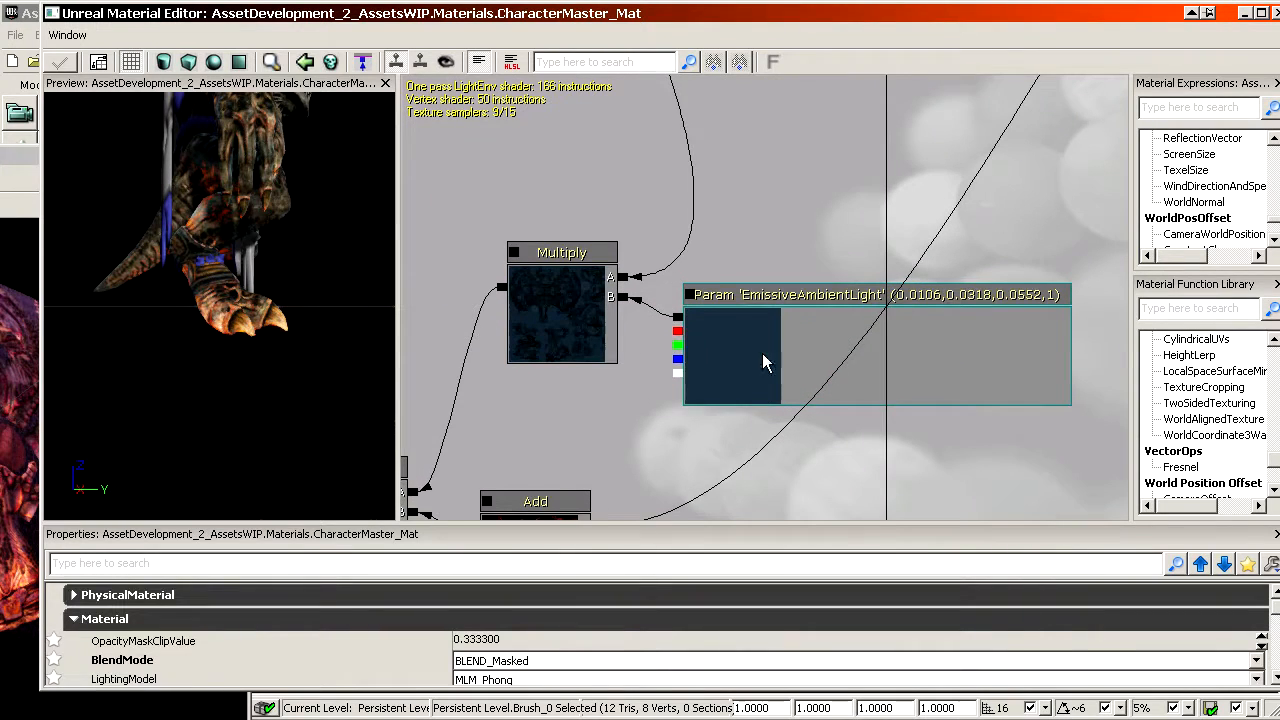
click(707, 296)
click(950, 261)
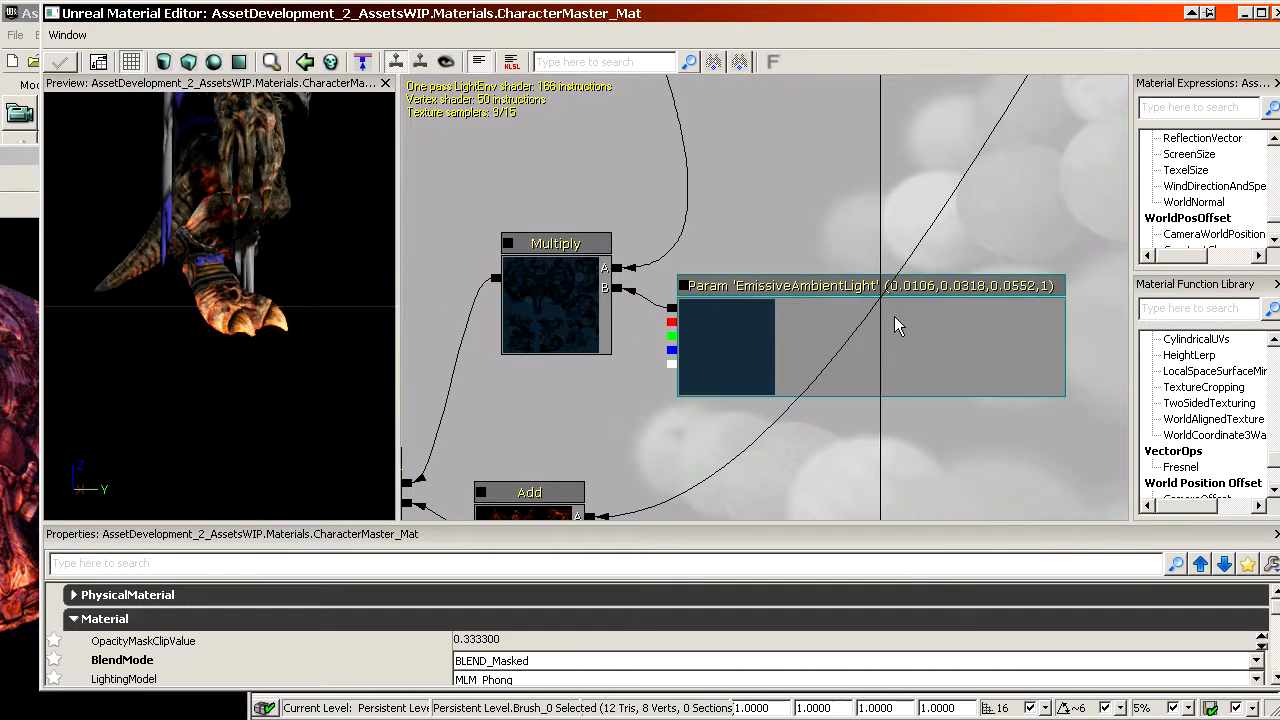
click(1244, 13)
Turn off the EmissiveAmbientLight override in TlalocMaster_Mat_INST and close the instance.
click(118, 312)
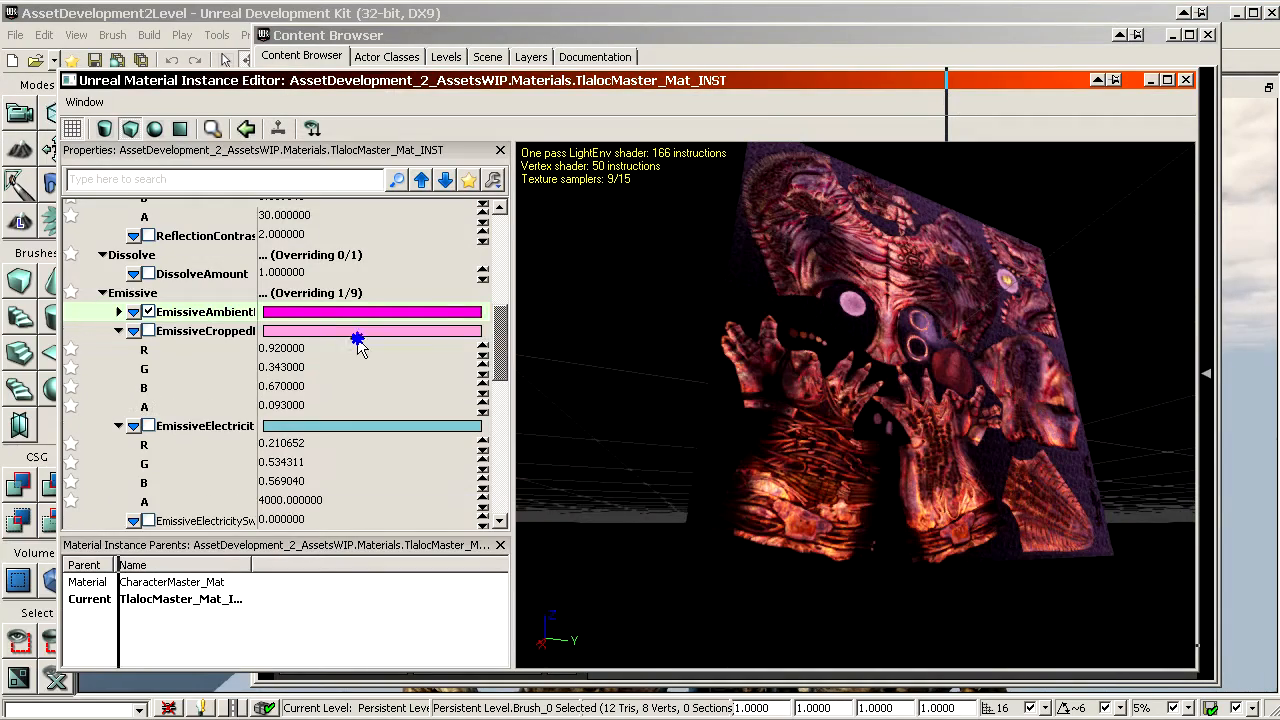
click(330, 364)
click(118, 312)
click(148, 312)
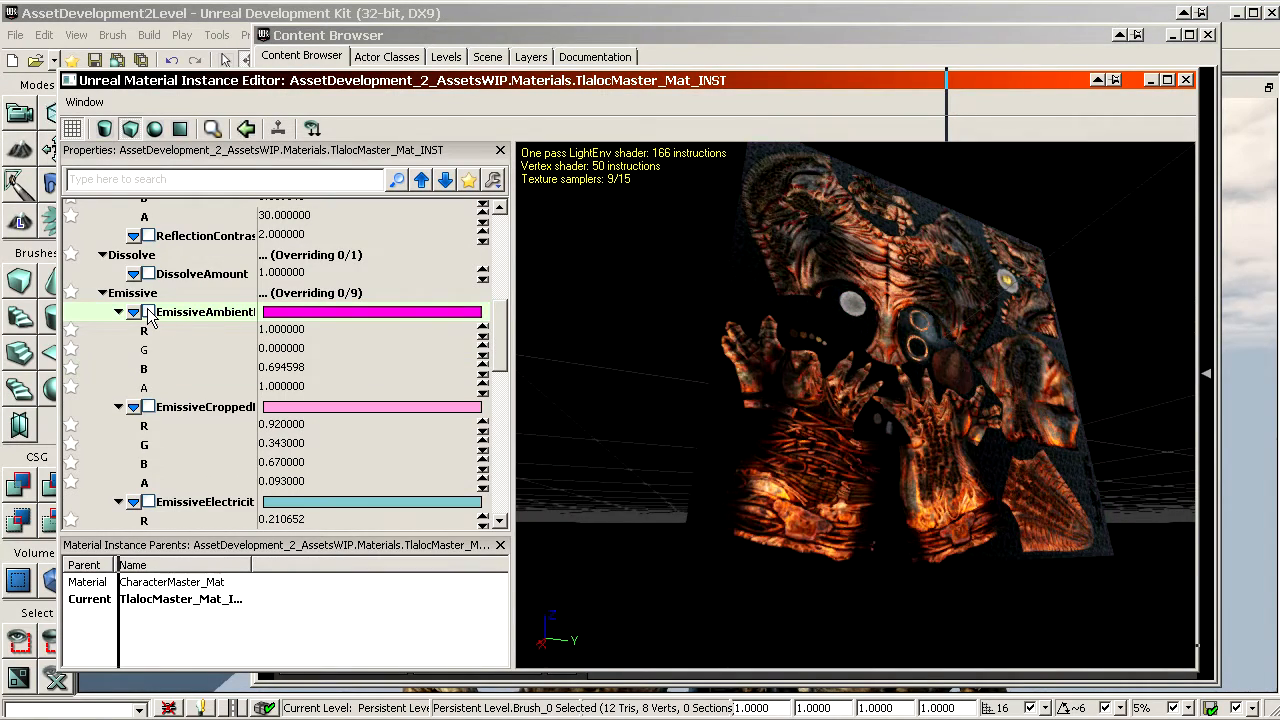
drag(748, 376, 822, 299)
click(1186, 80)
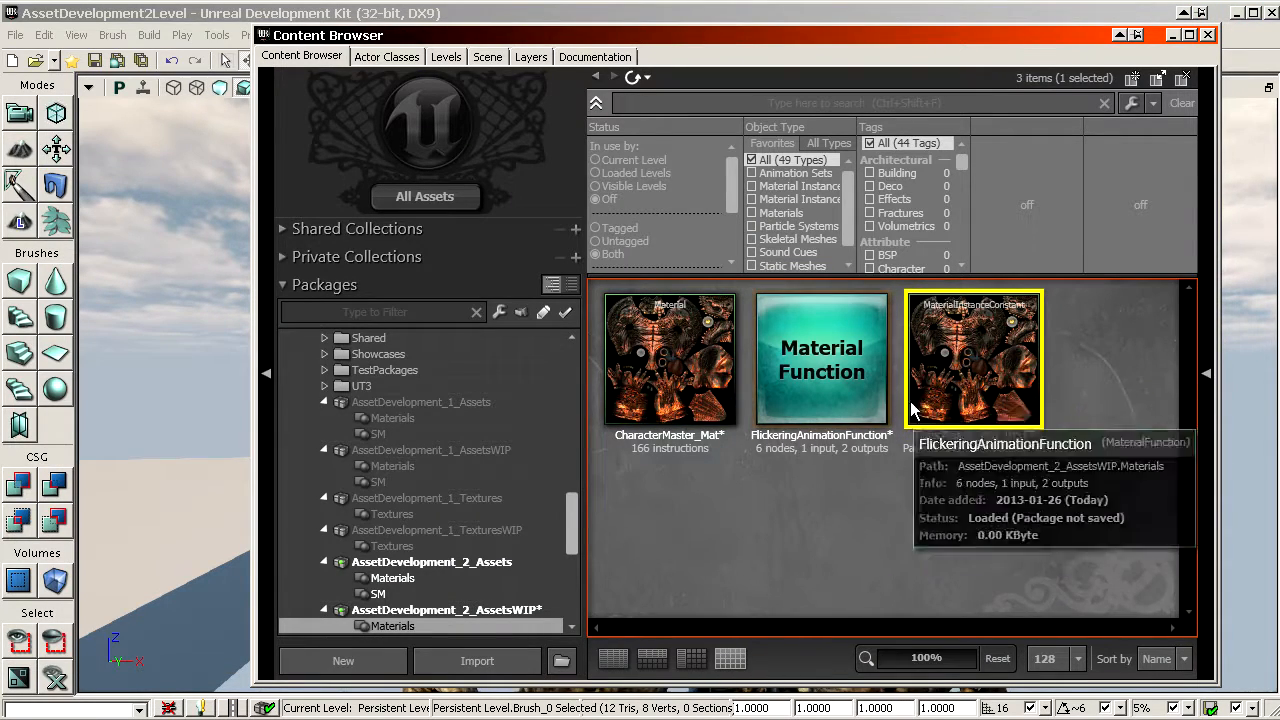
Create a new constant material instance from TlalocMaster_Mat_INST named TlalocArmor_Mat_INST in the Materials group of AssetDevelopment_2_AssetsWIP.
right_click(975, 337)
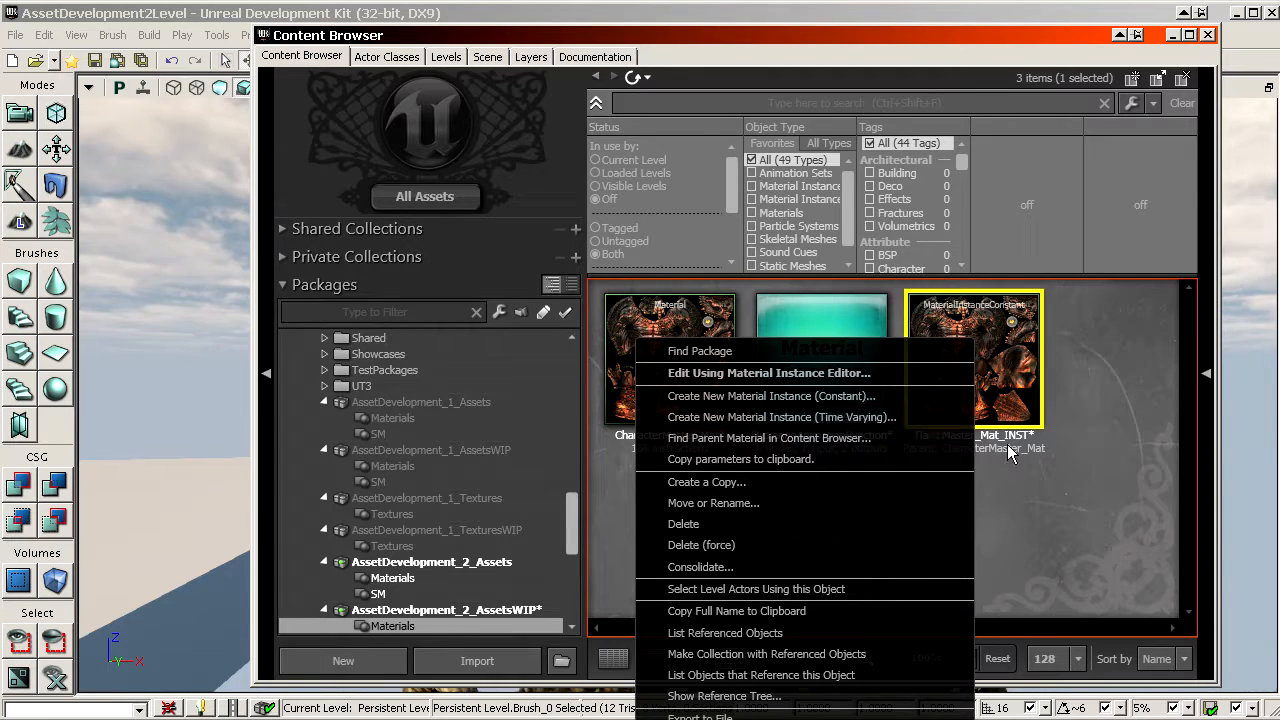
click(1050, 441)
click(949, 350)
right_click(948, 344)
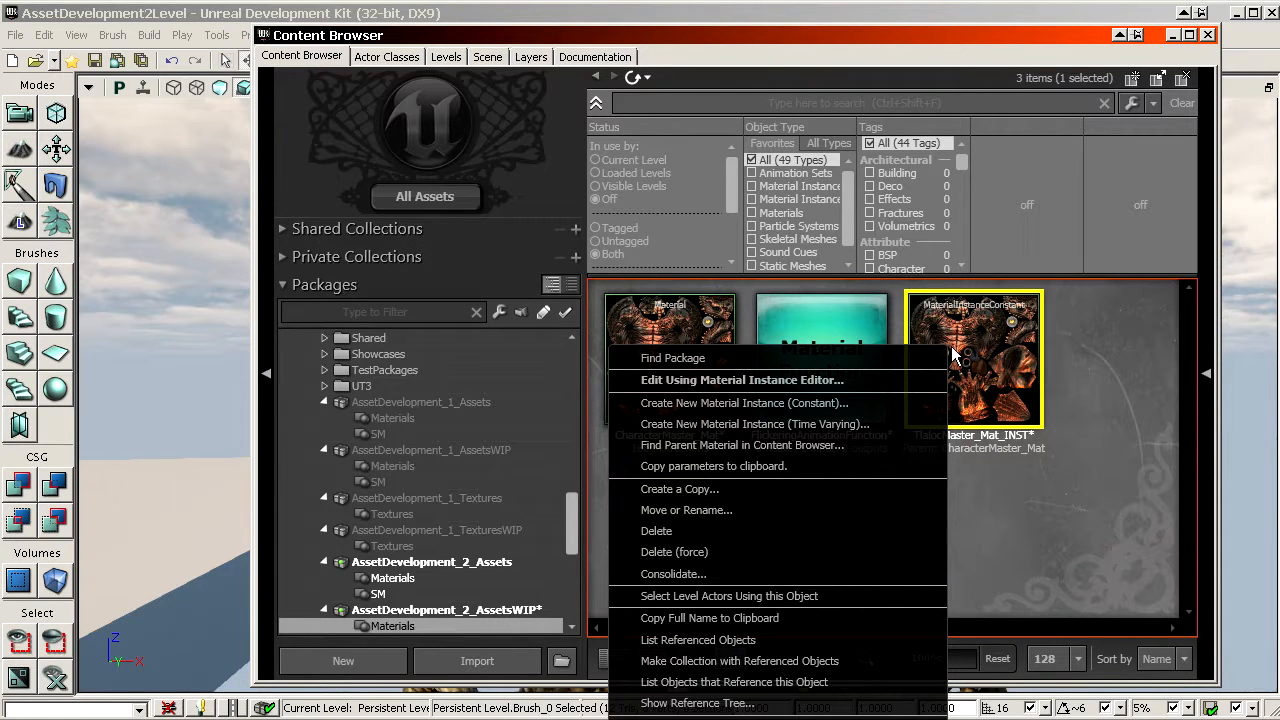
click(855, 402)
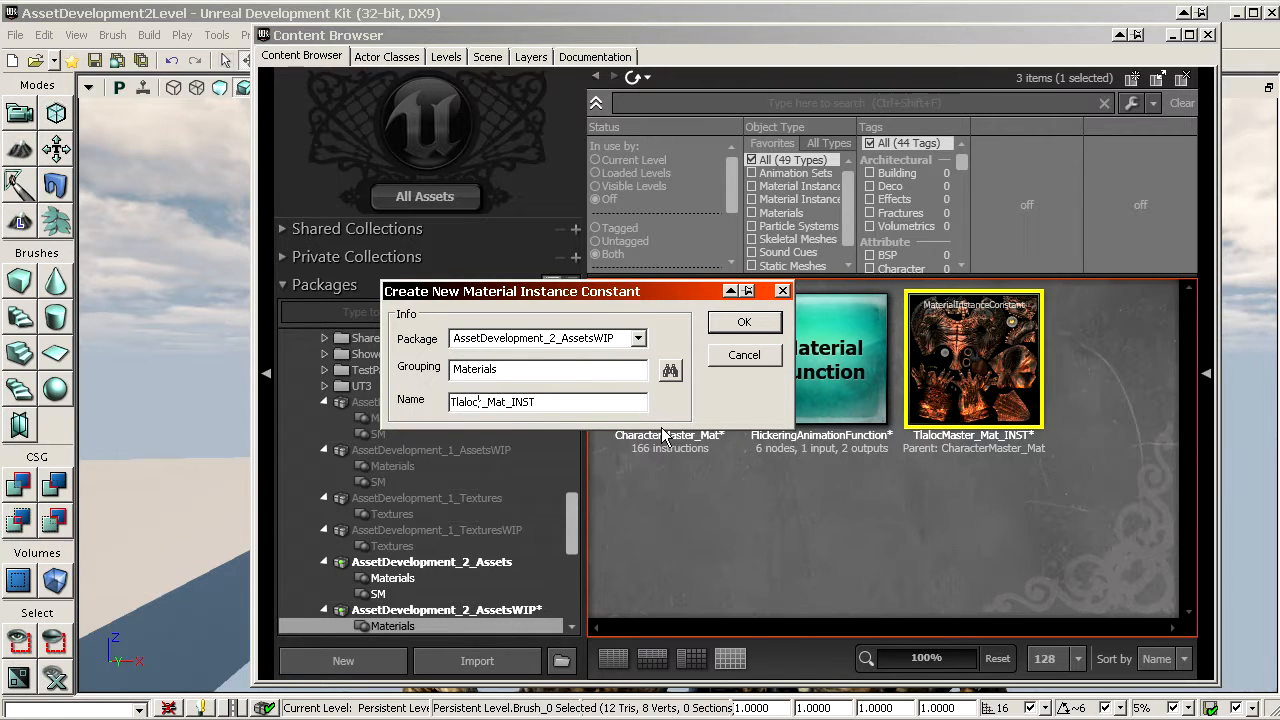
key(BackSpace)
text(Armor)
click(743, 325)
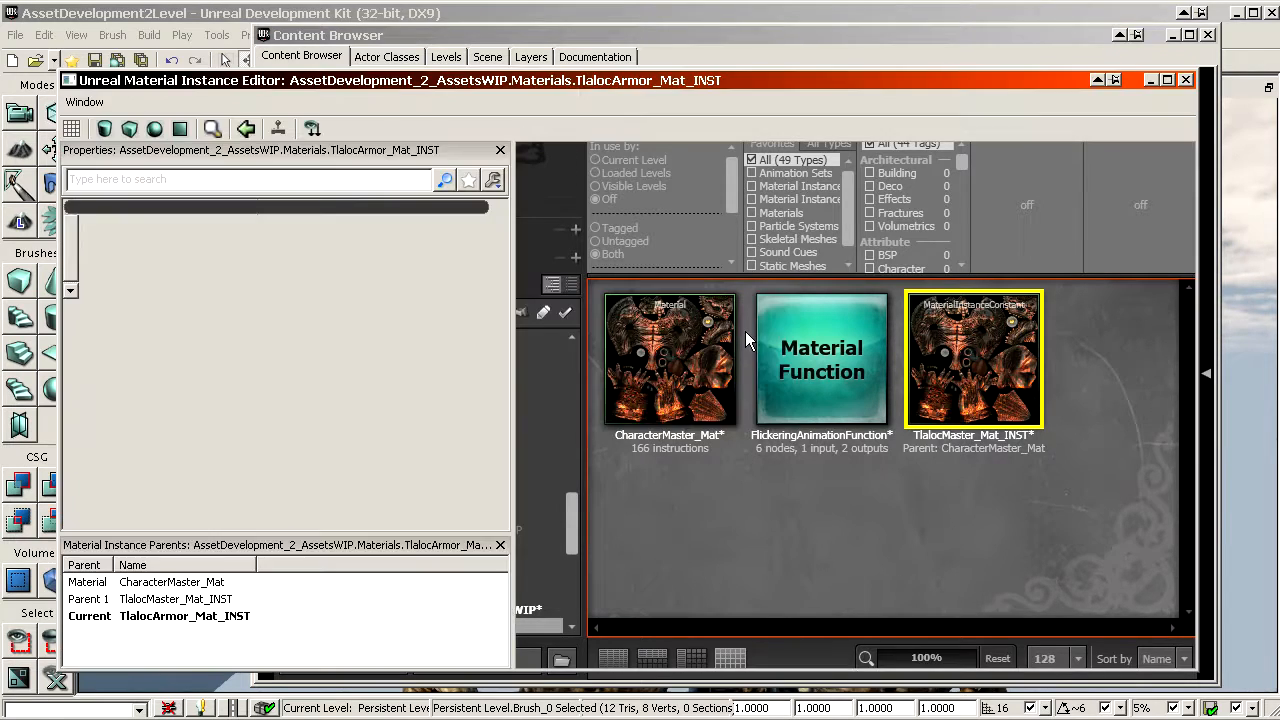
Review the parent hierarchy of TlalocArmor_Mat_INST, collapse the parameter groups above Textures, and look through the texture parameters.
scroll(698, 323, down, 3)
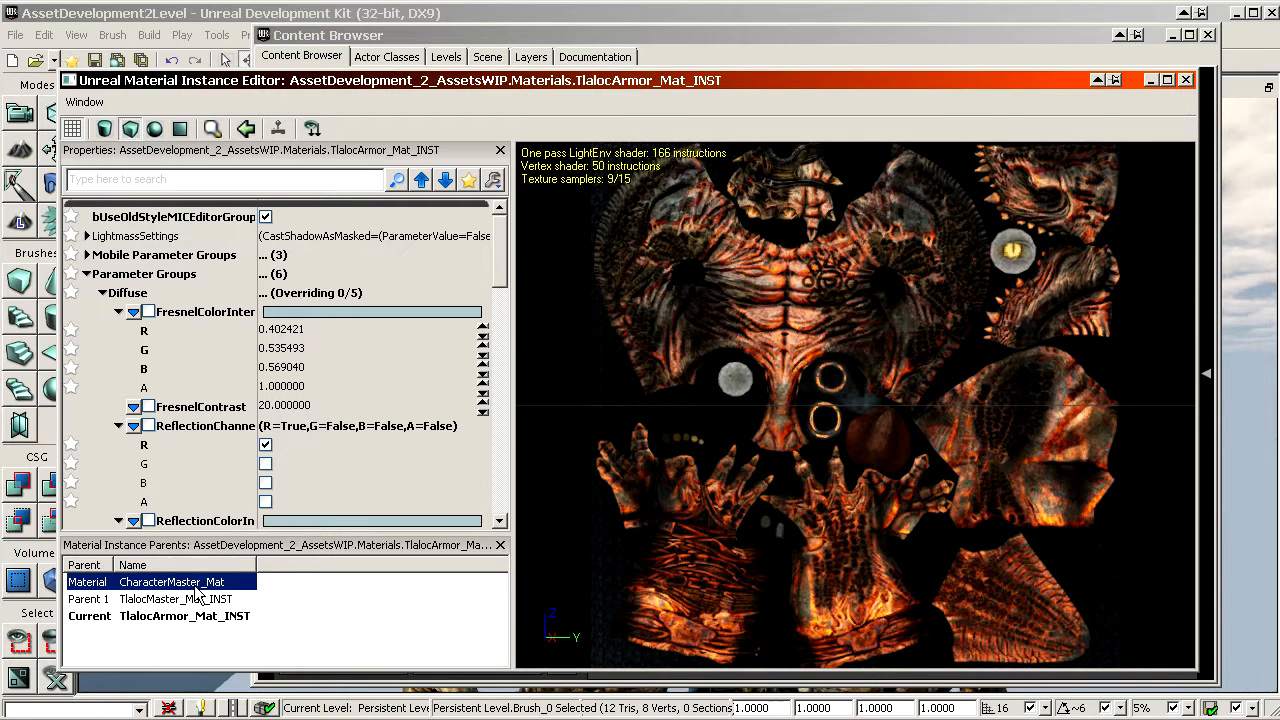
click(222, 616)
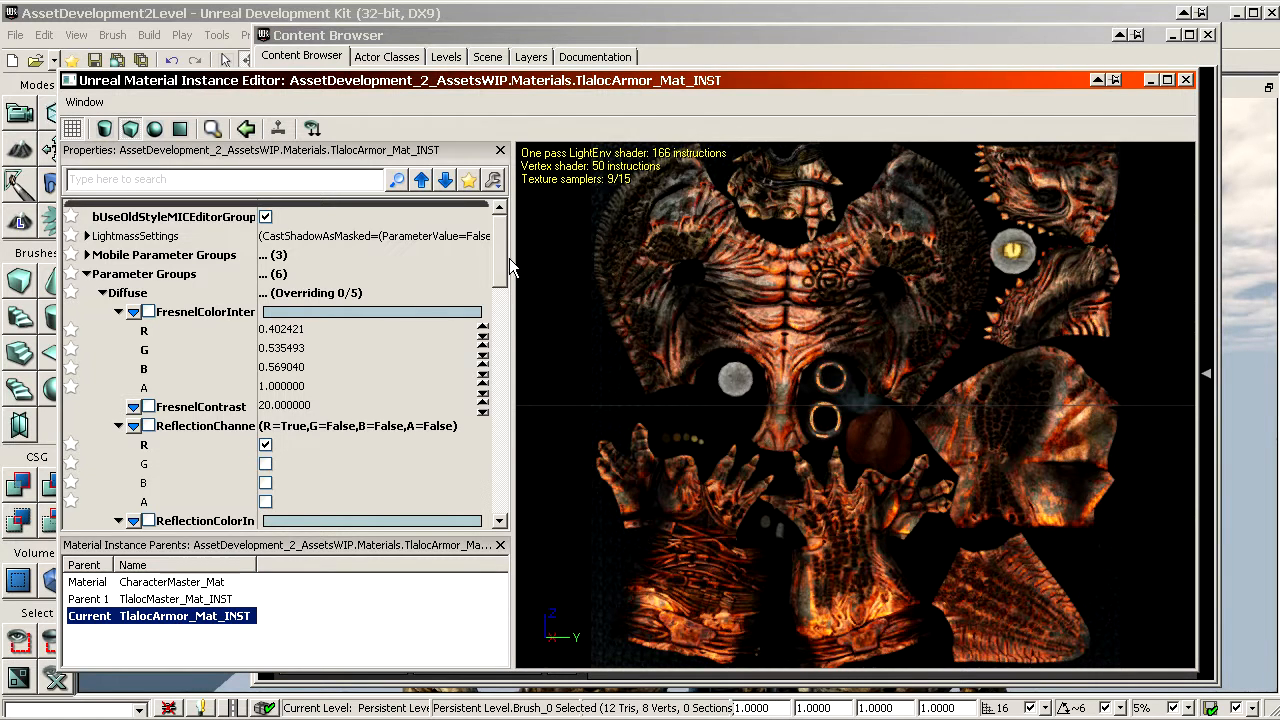
double_click(182, 312)
double_click(182, 350)
double_click(185, 369)
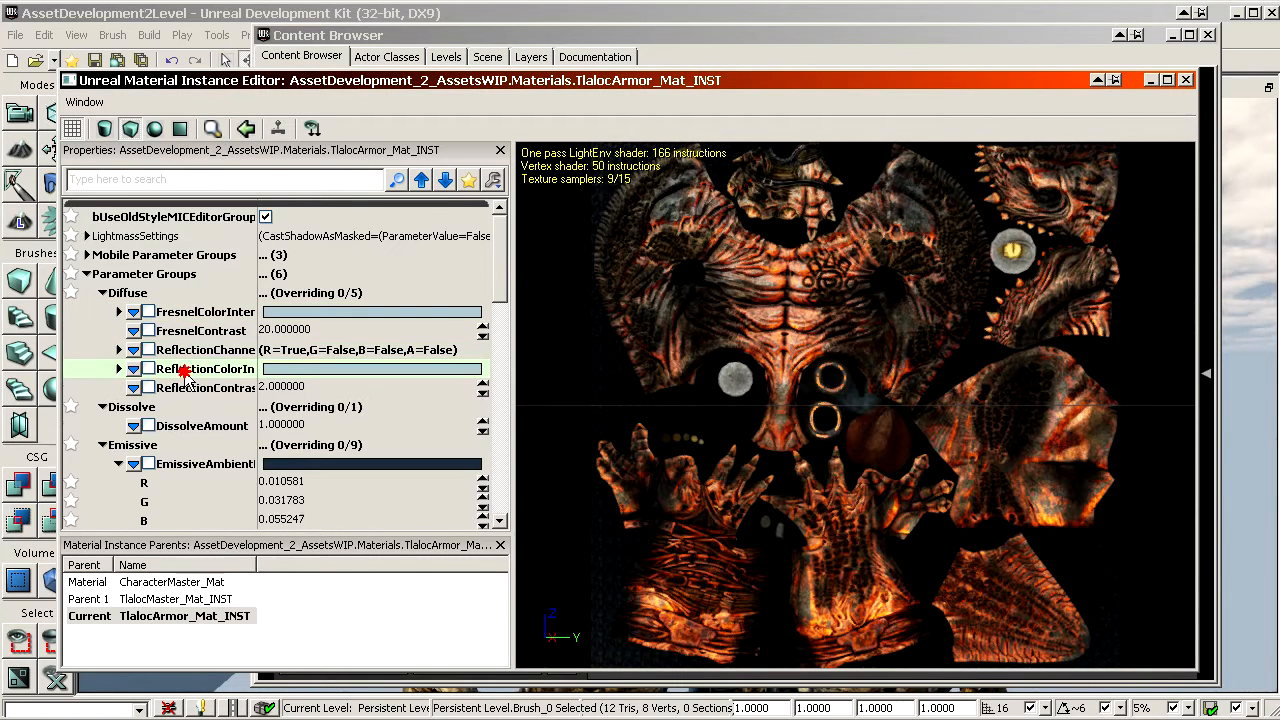
double_click(128, 294)
double_click(128, 311)
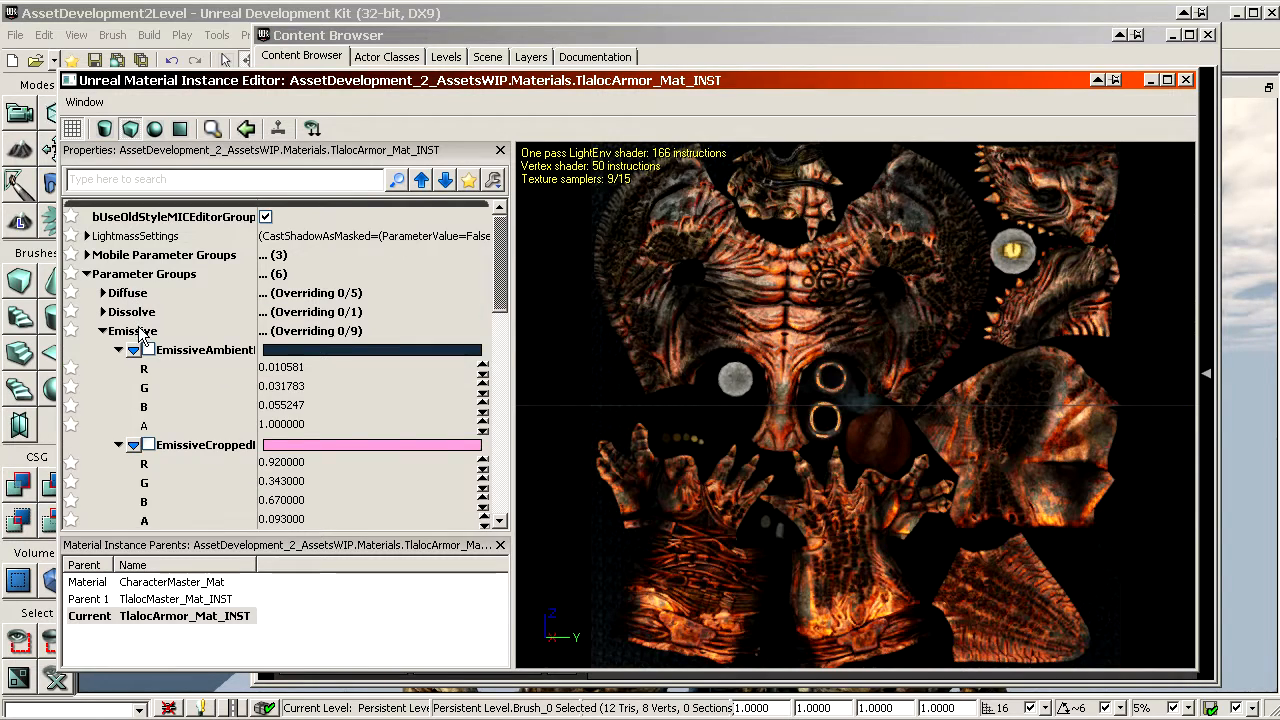
double_click(140, 331)
double_click(136, 370)
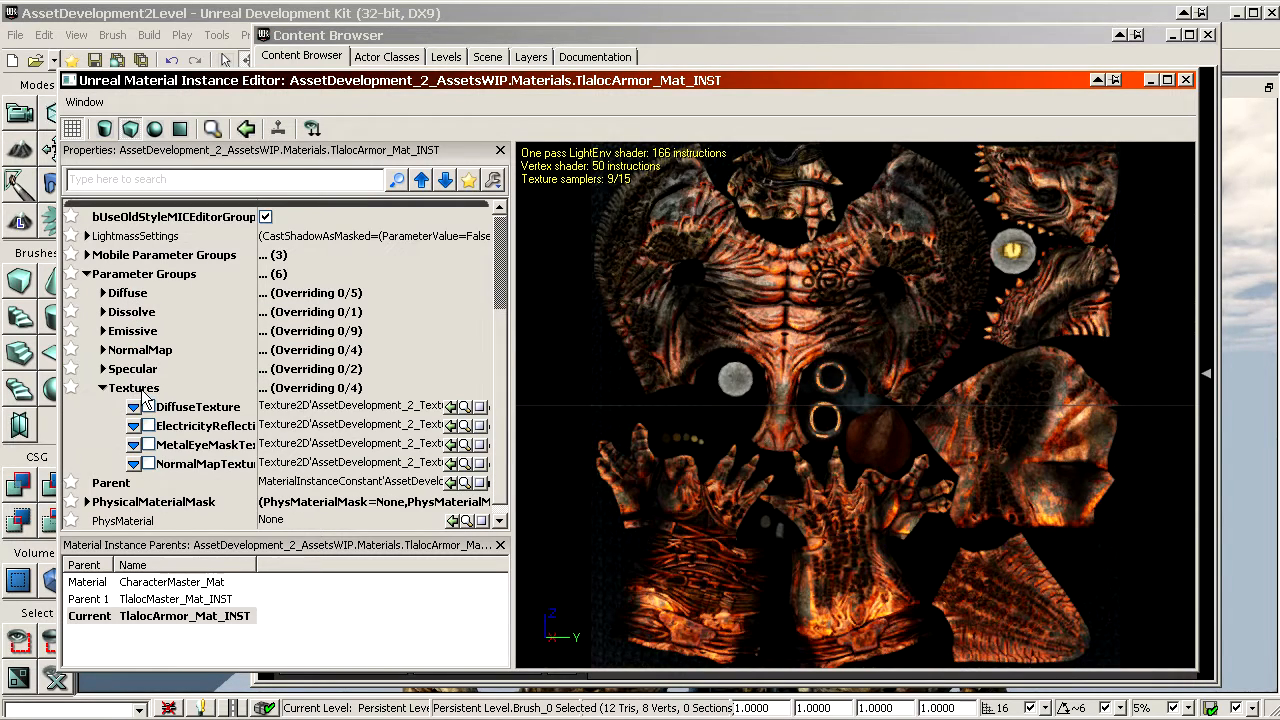
click(185, 405)
click(189, 443)
click(188, 463)
click(189, 443)
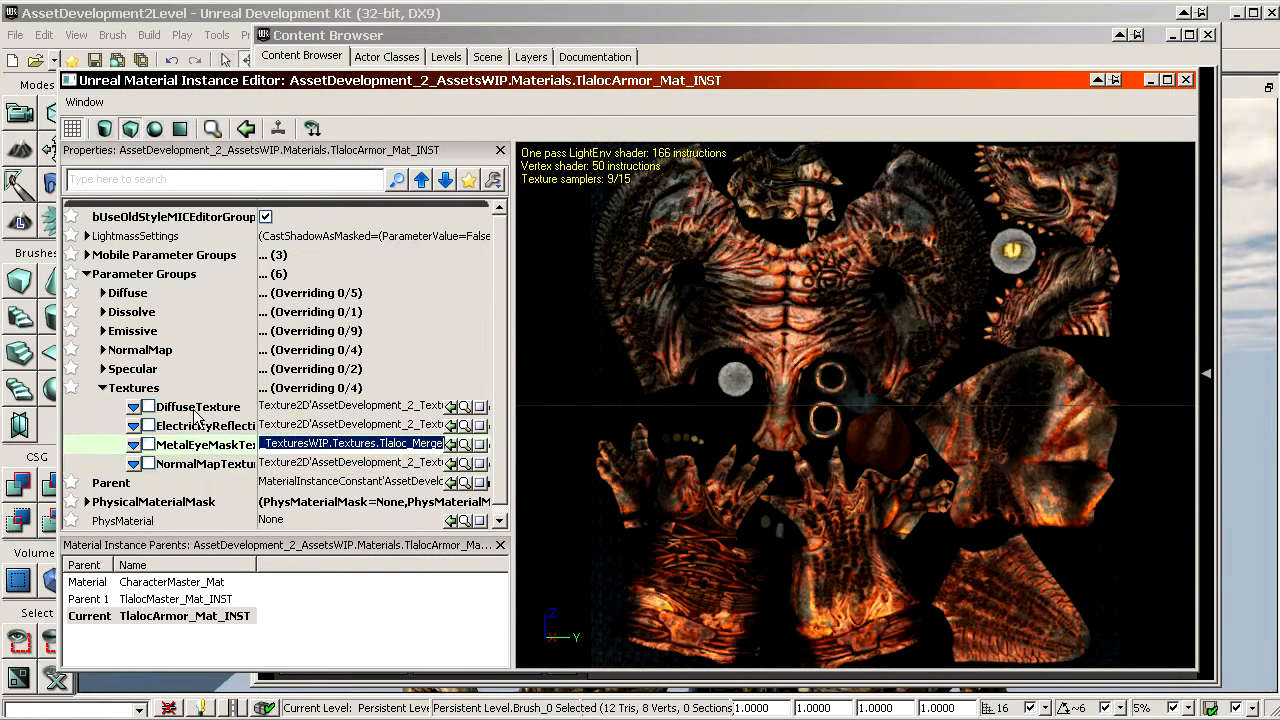
Override DiffuseTexture in TlalocArmor_Mat_INST with the Tlaloc_Armor_D texture from the AssetDevelopment_2_TexturesWIP package.
click(197, 407)
double_click(720, 81)
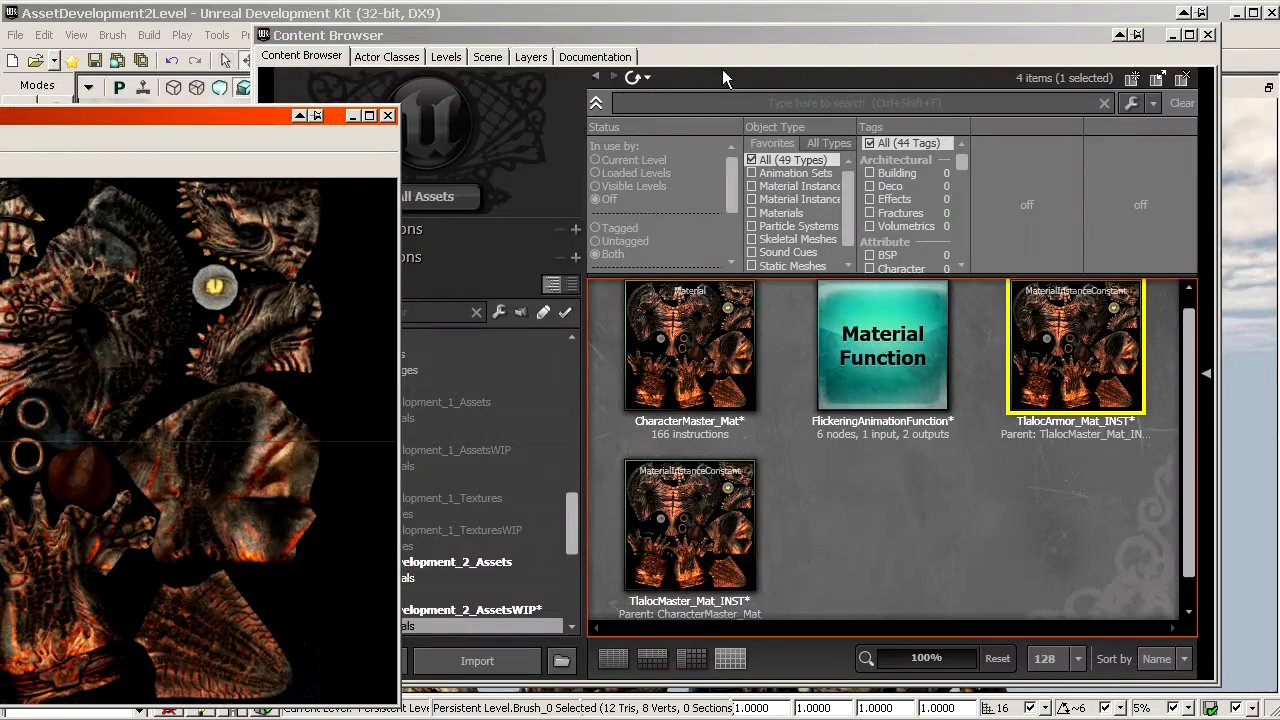
click(499, 610)
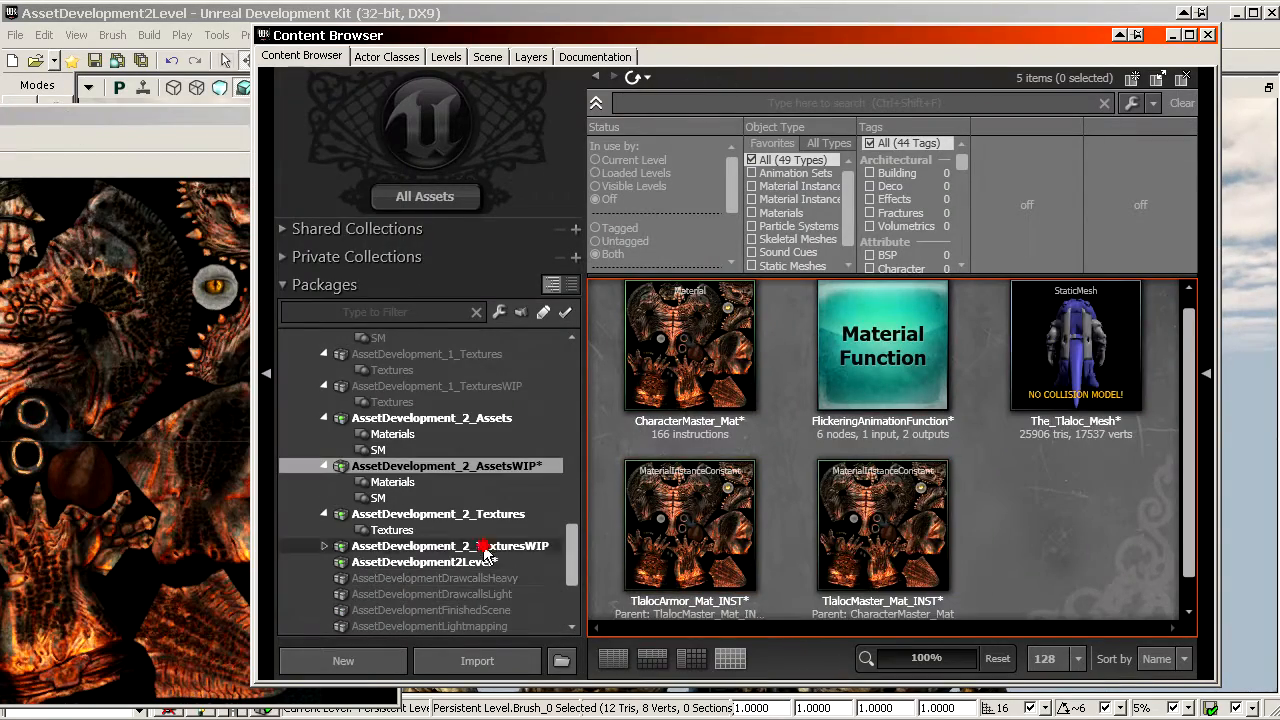
click(487, 548)
click(906, 520)
scroll(922, 522, down, 2)
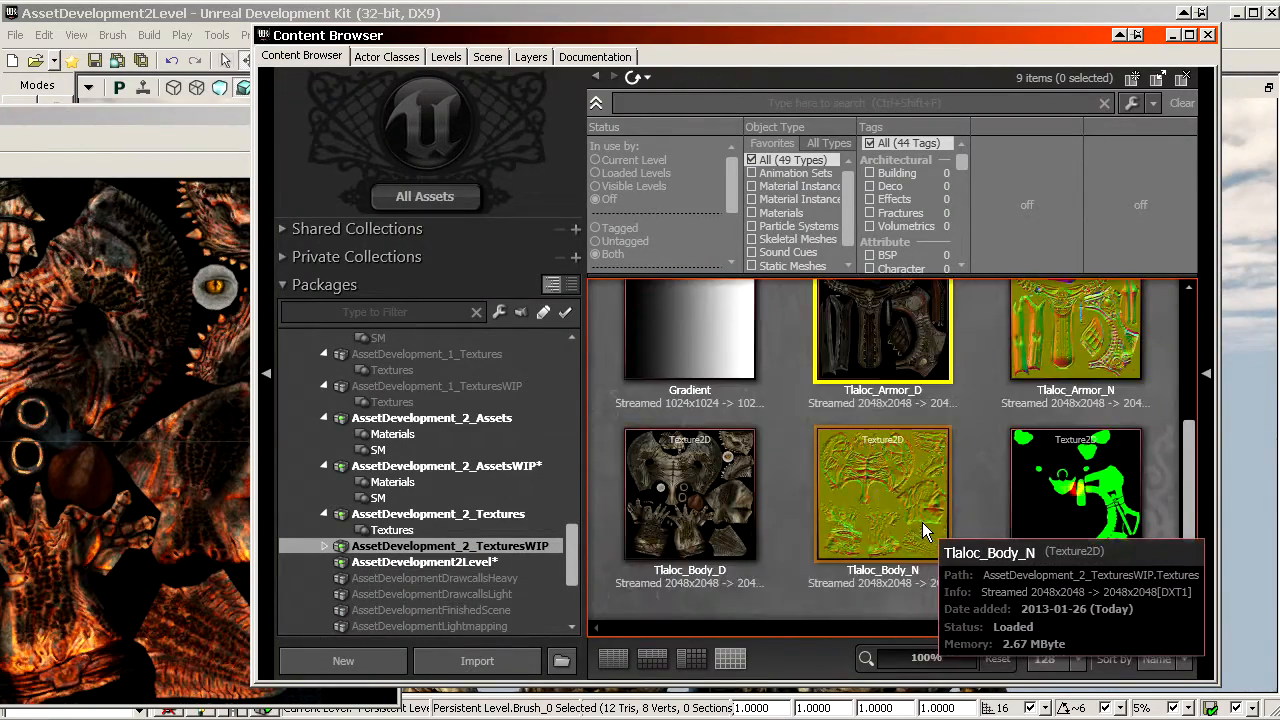
scroll(922, 522, up, 2)
click(909, 409)
drag(118, 113, 903, 50)
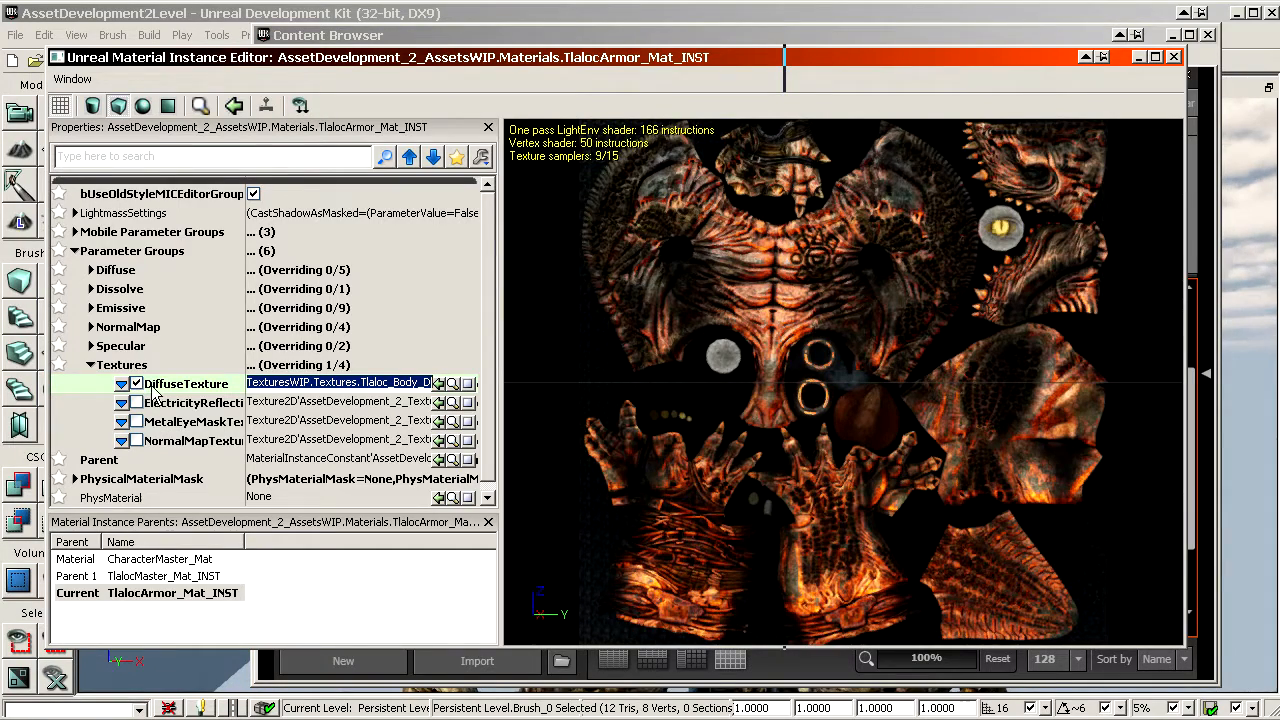
click(440, 383)
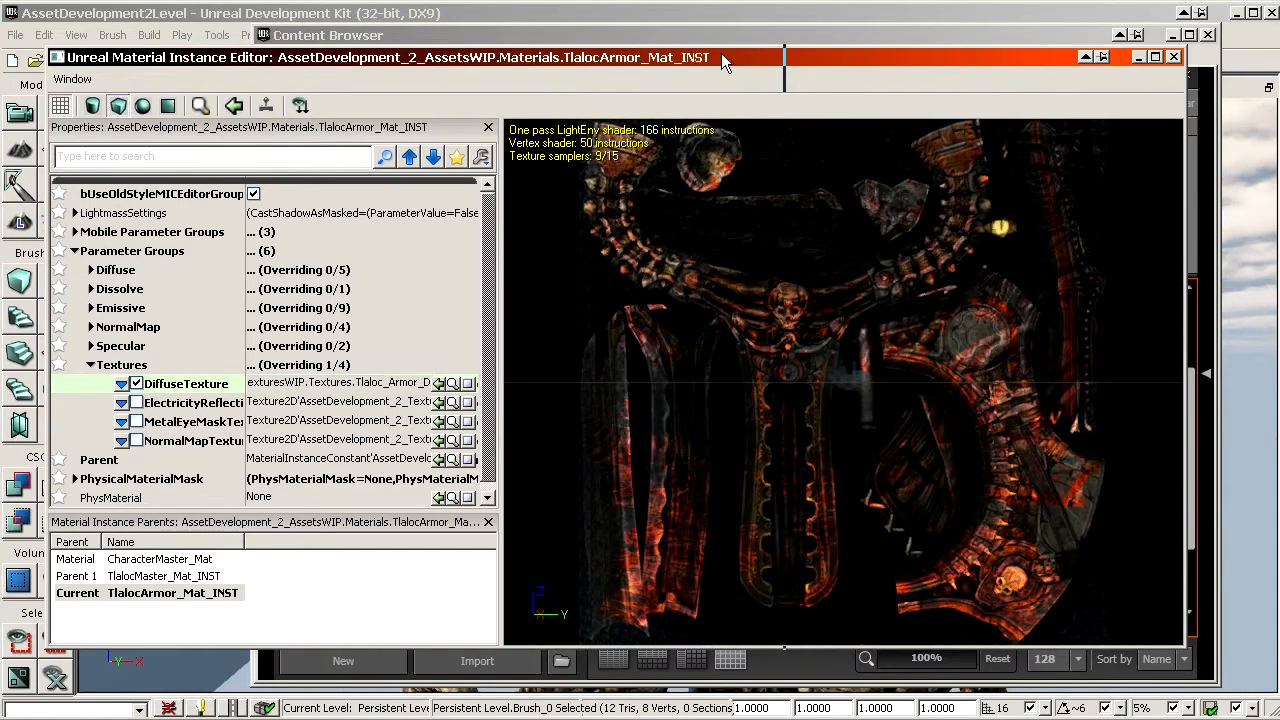
Override the normal map texture in TlalocArmor_Mat_INST with Tlaloc_Armor_N and inspect the armor up close in the preview.
drag(722, 54, 21, 59)
click(806, 462)
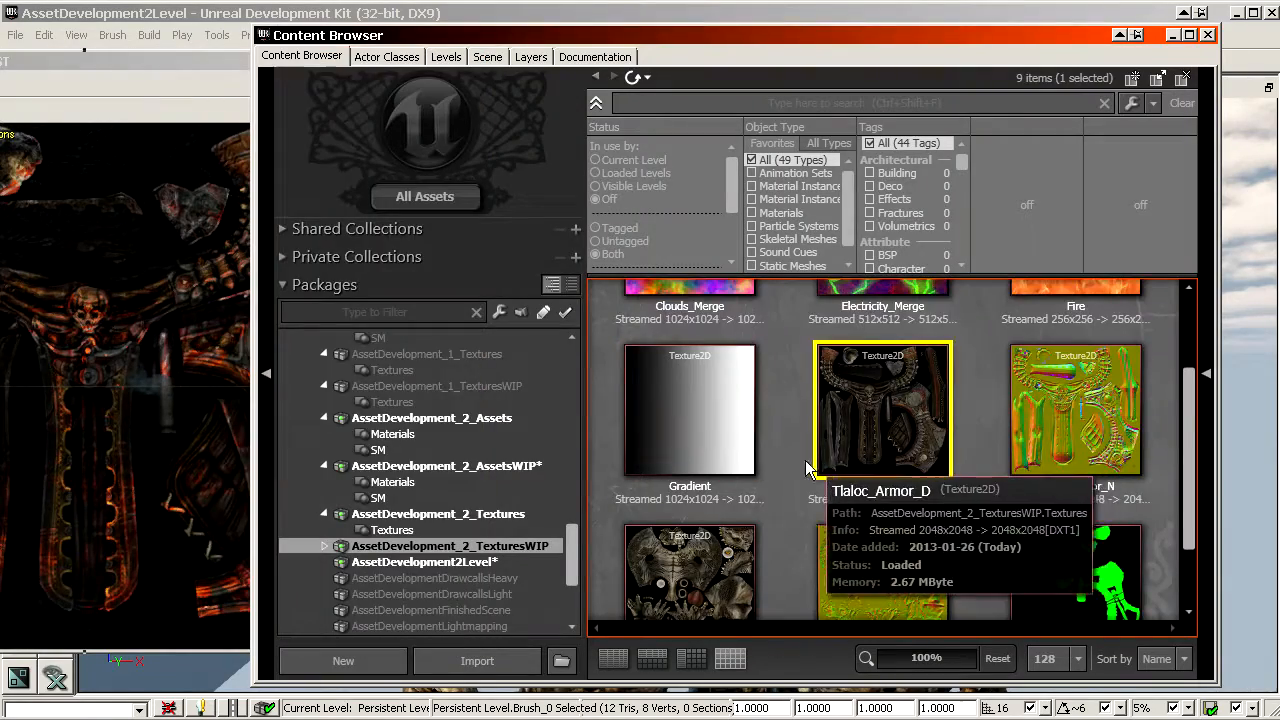
scroll(1055, 509, down, 2)
click(1124, 360)
scroll(1124, 400, up, 2)
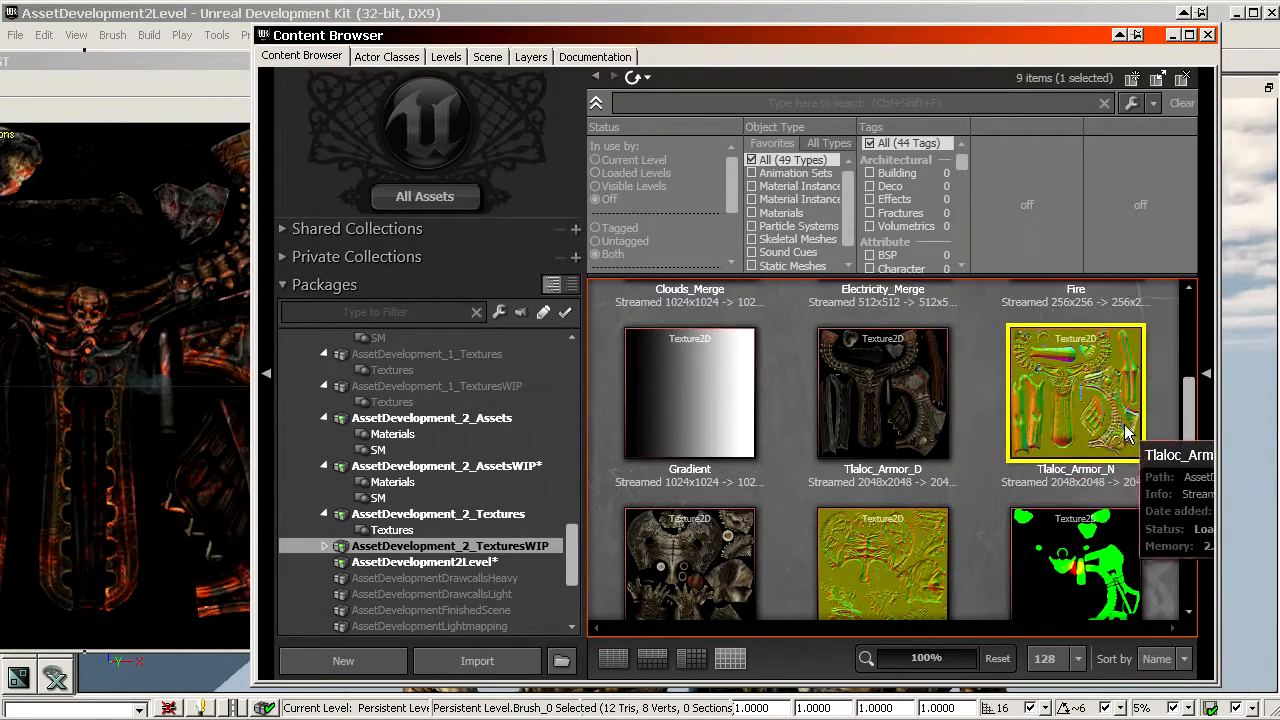
drag(110, 60, 812, 57)
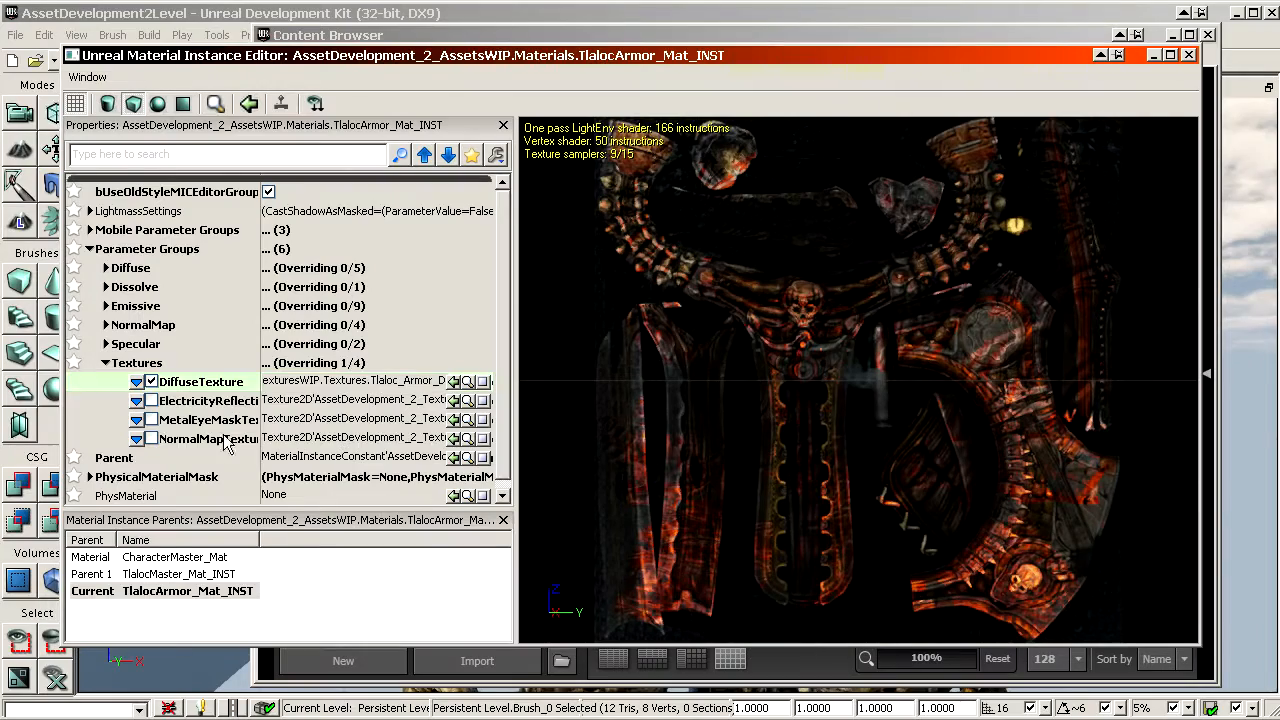
click(151, 439)
click(452, 438)
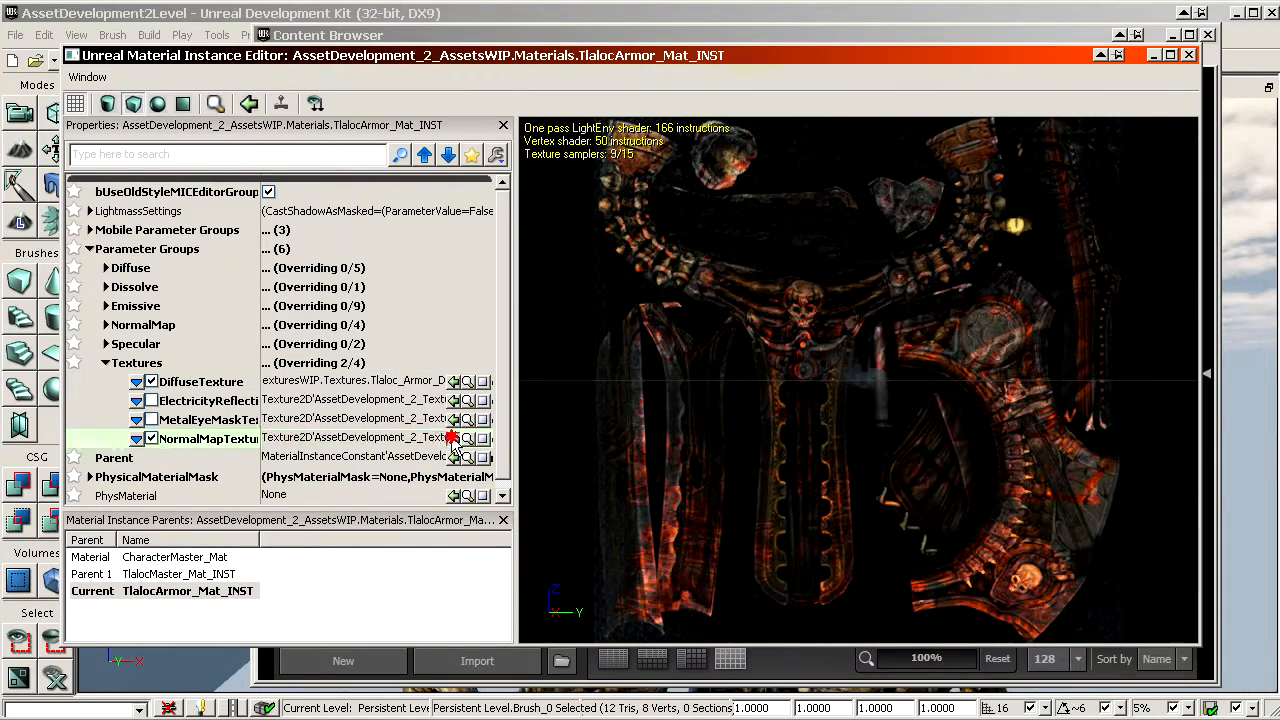
drag(895, 408, 895, 408)
drag(968, 359, 620, 385)
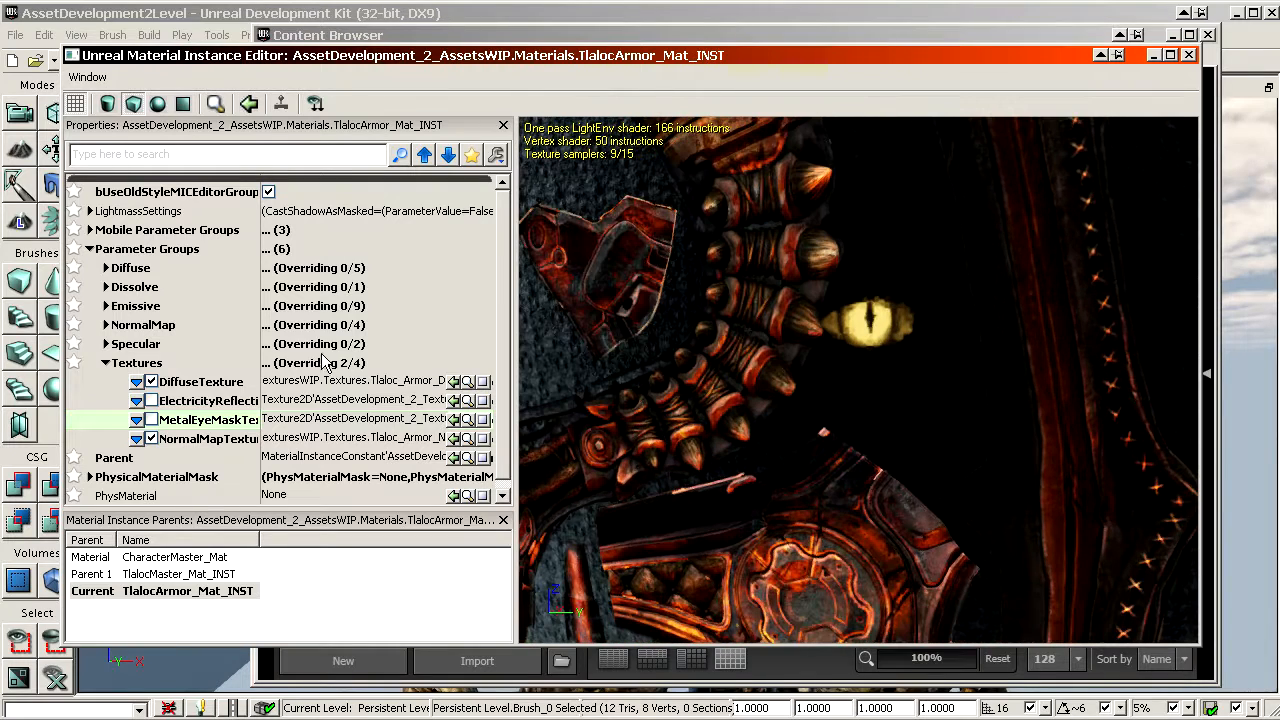
Enable the EyeColorIntensity override in the Emissive group and set its color to black, hex FF000000.
click(156, 308)
click(205, 348)
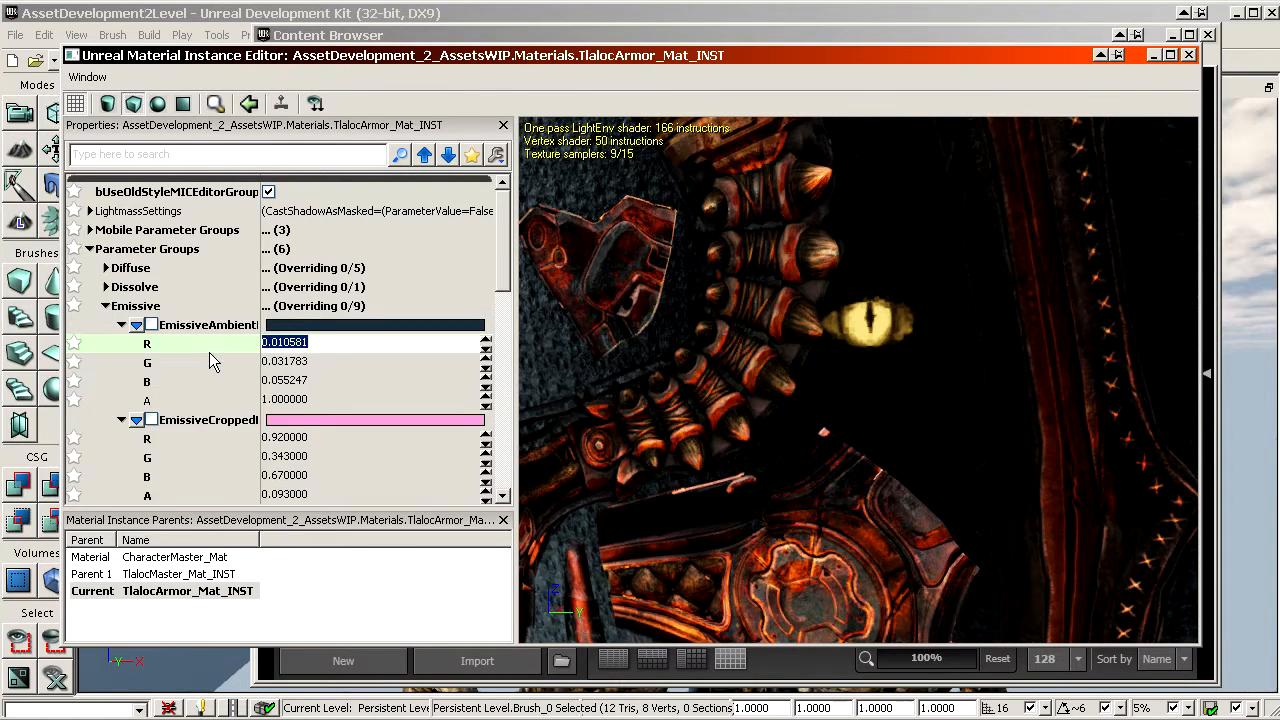
scroll(214, 352, down, 8)
scroll(252, 333, down, 2)
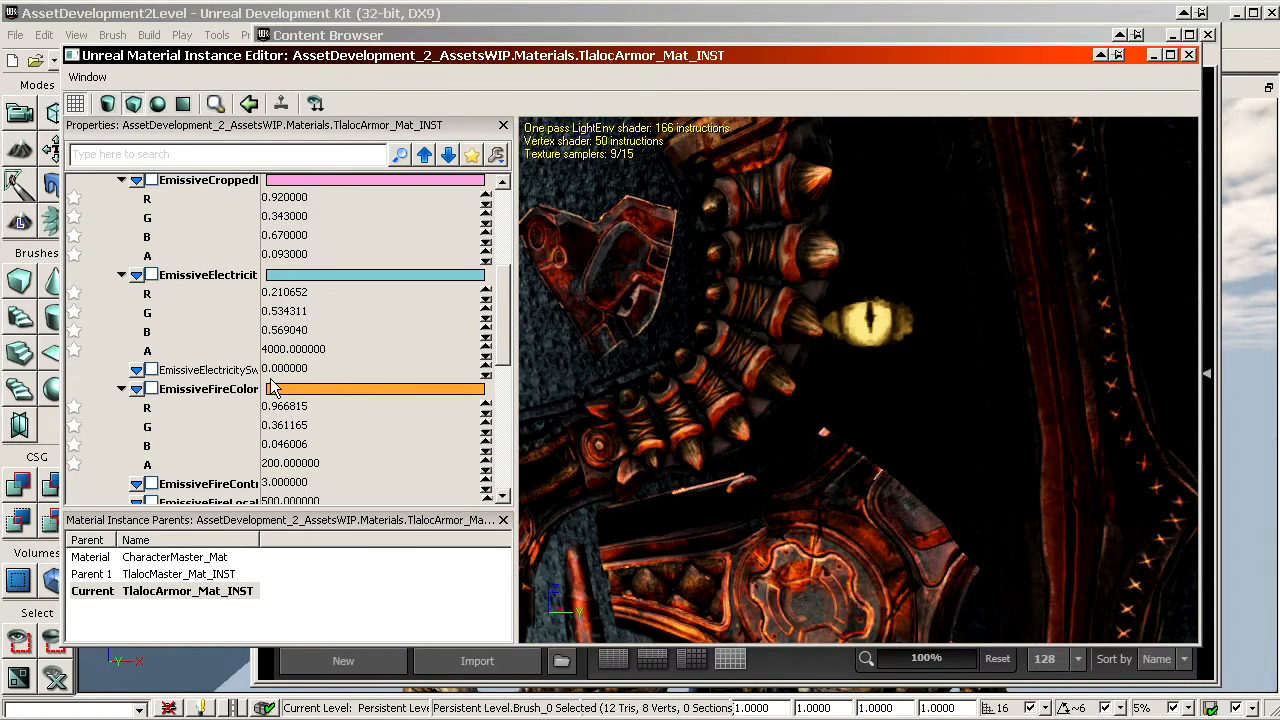
scroll(272, 400, down, 2)
scroll(224, 438, down, 1)
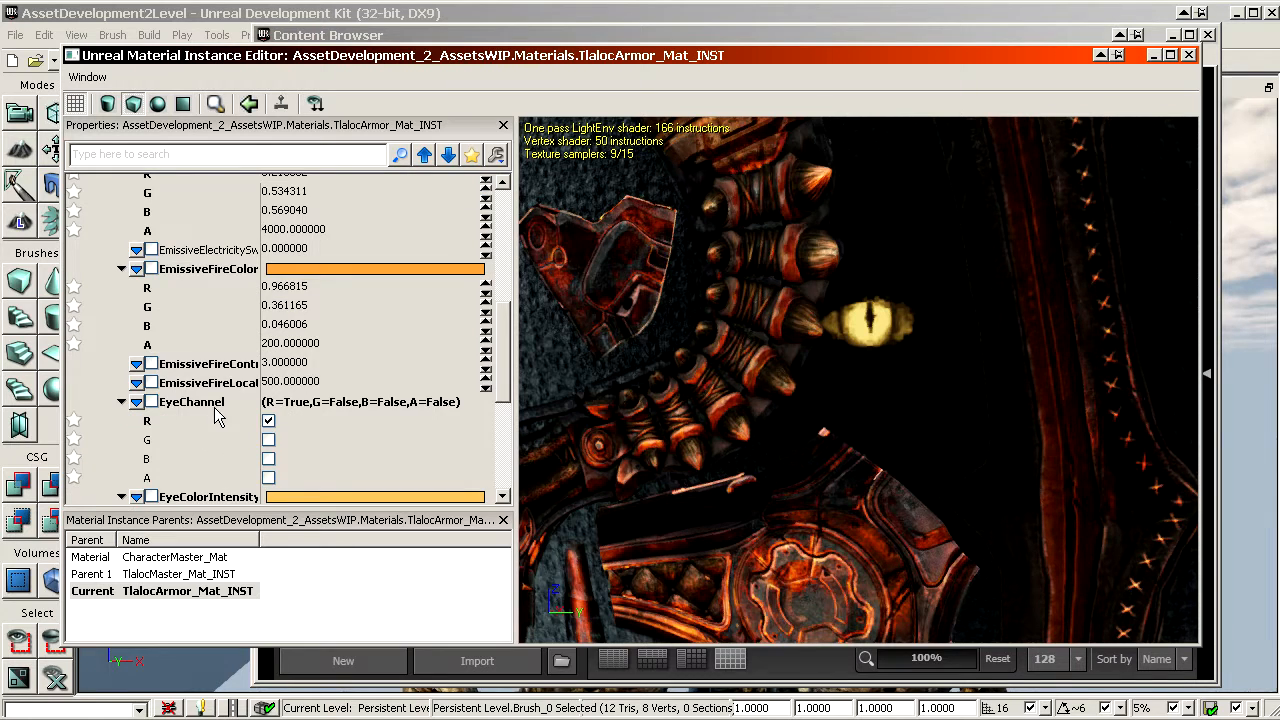
click(225, 441)
scroll(225, 441, down, 2)
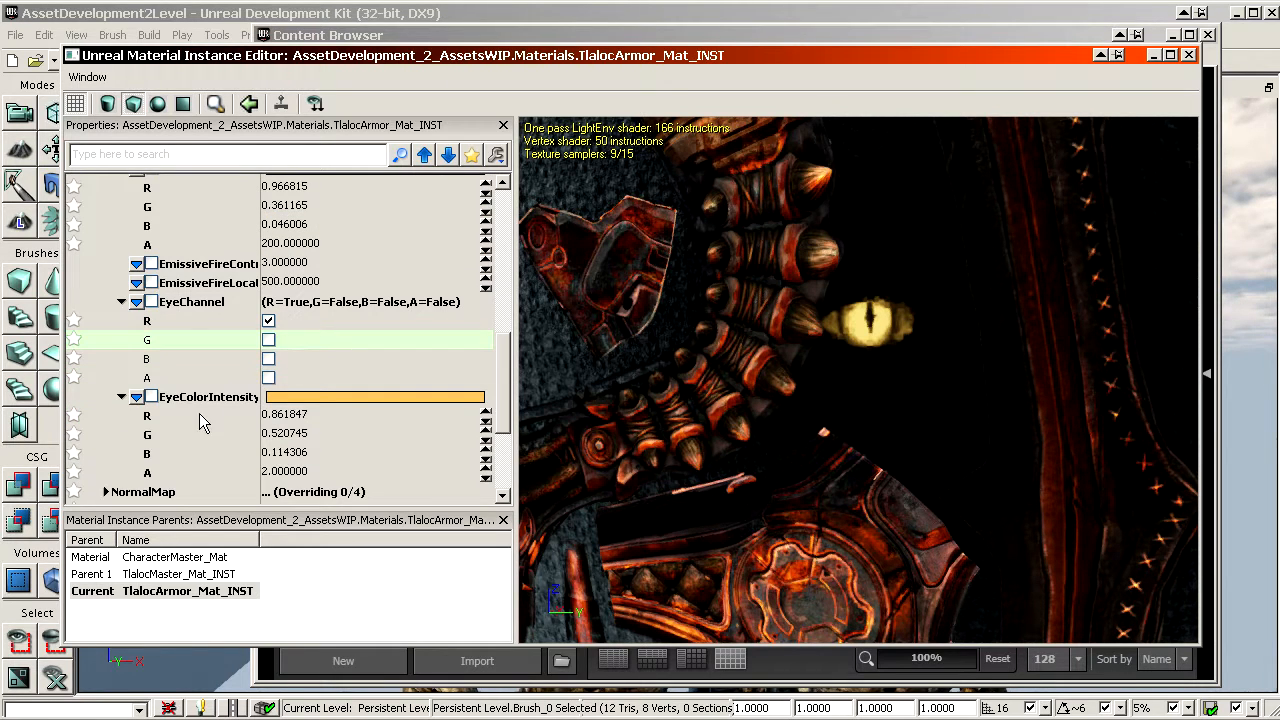
click(152, 398)
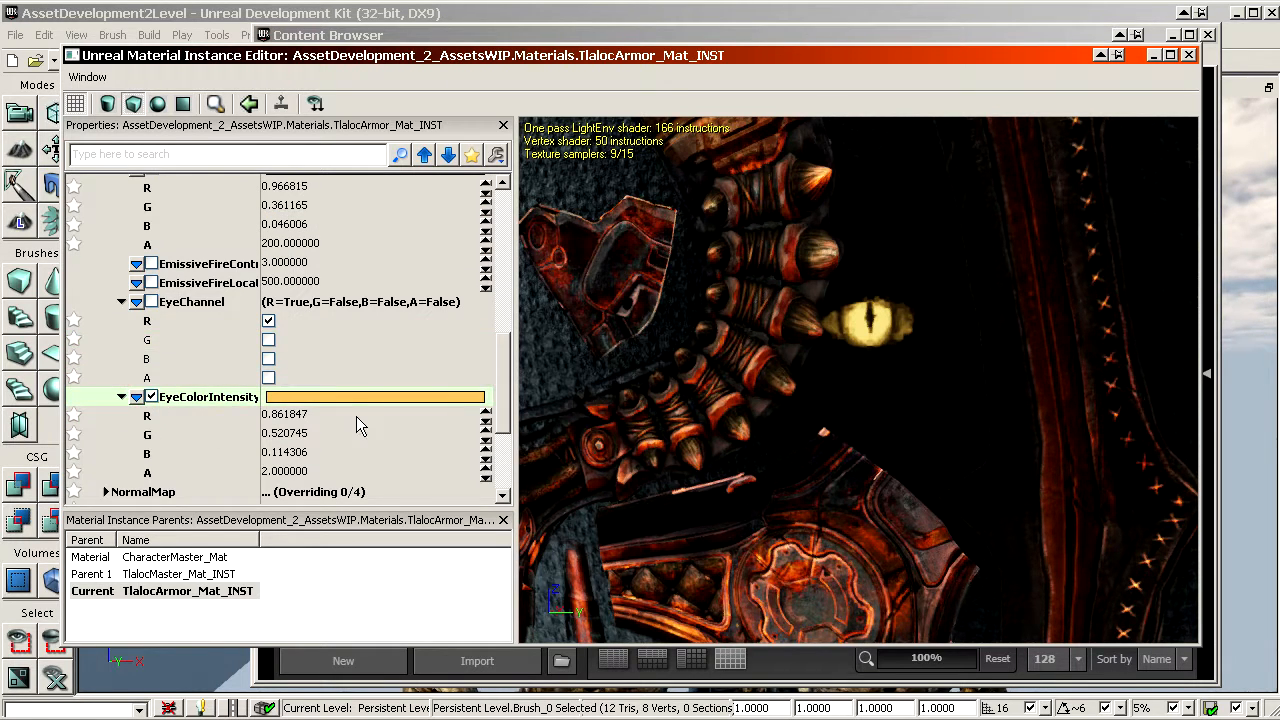
click(336, 399)
drag(845, 556, 786, 554)
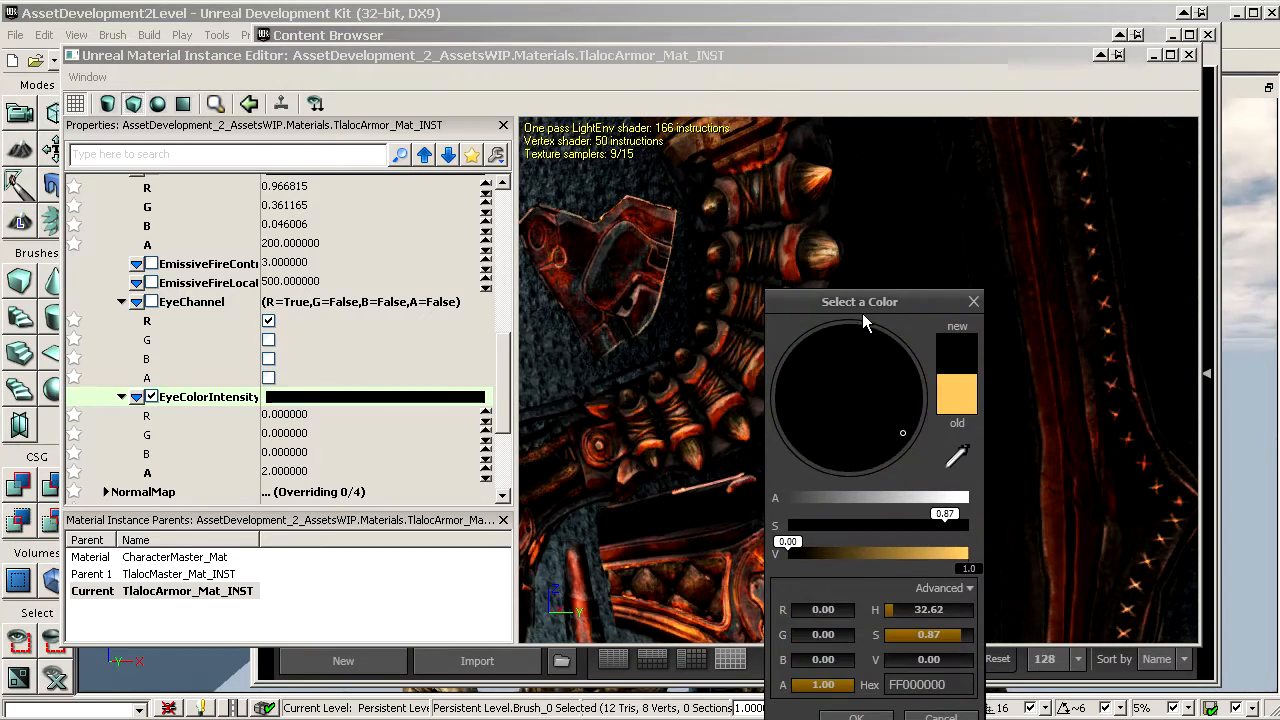
drag(1085, 360, 1102, 375)
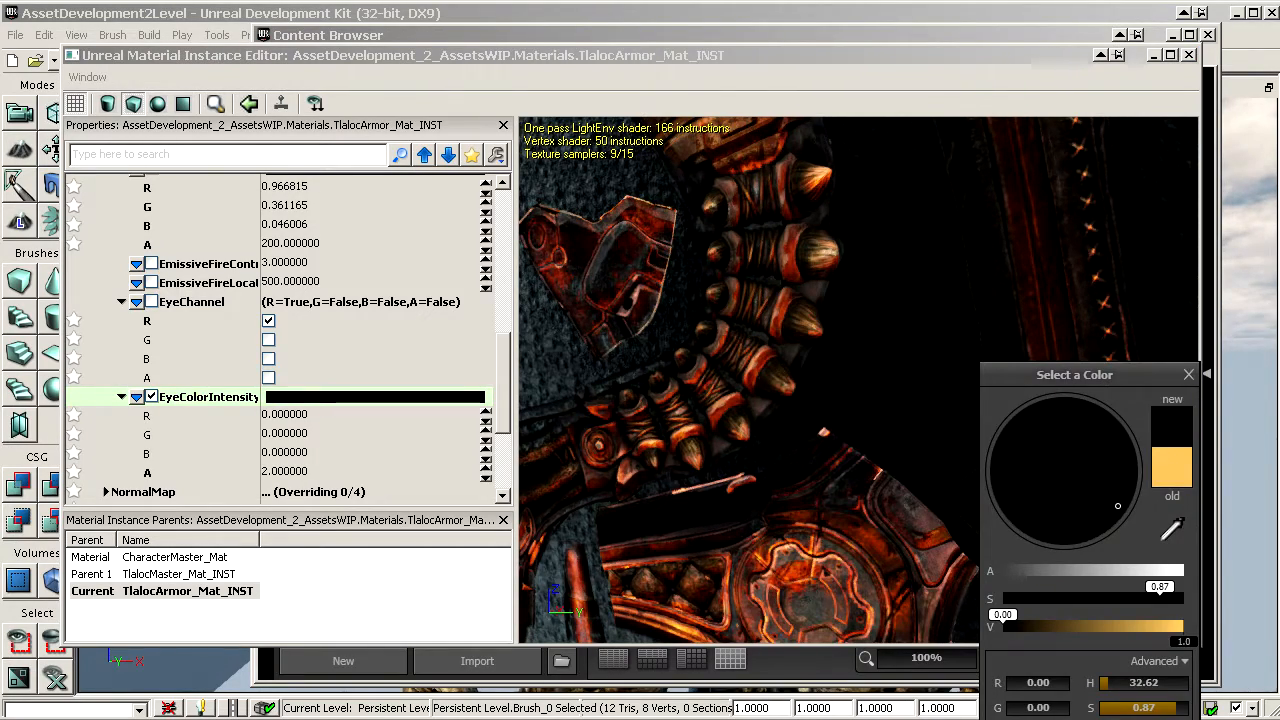
key(Return)
Inspect the armor material in the preview from several angles and distances.
right_drag(850, 386, 848, 386)
drag(848, 386, 757, 386)
right_drag(757, 386, 757, 330)
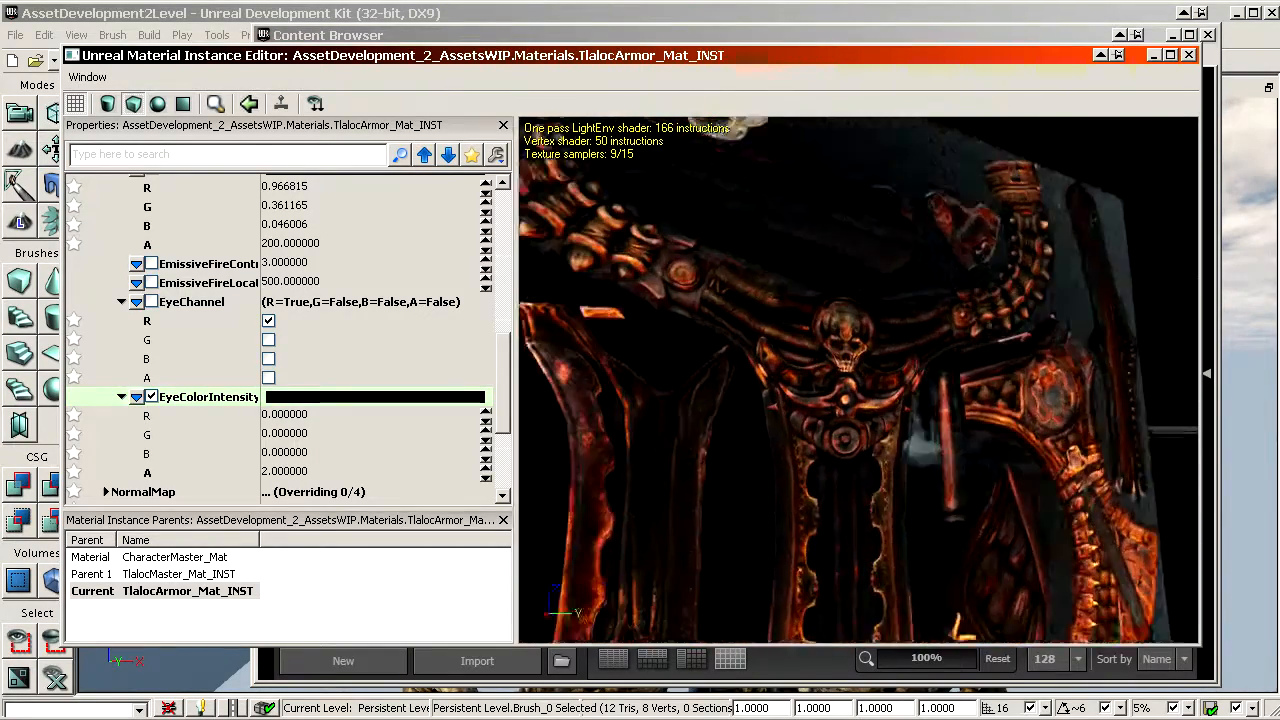
drag(757, 330, 723, 406)
mouse_move(723, 406)
right_down()
mouse_move(723, 340)
mouse_move(722, 399)
right_up()
mouse_move(722, 399)
mouse_down()
mouse_move(800, 399)
mouse_move(722, 420)
mouse_move(722, 399)
mouse_up()
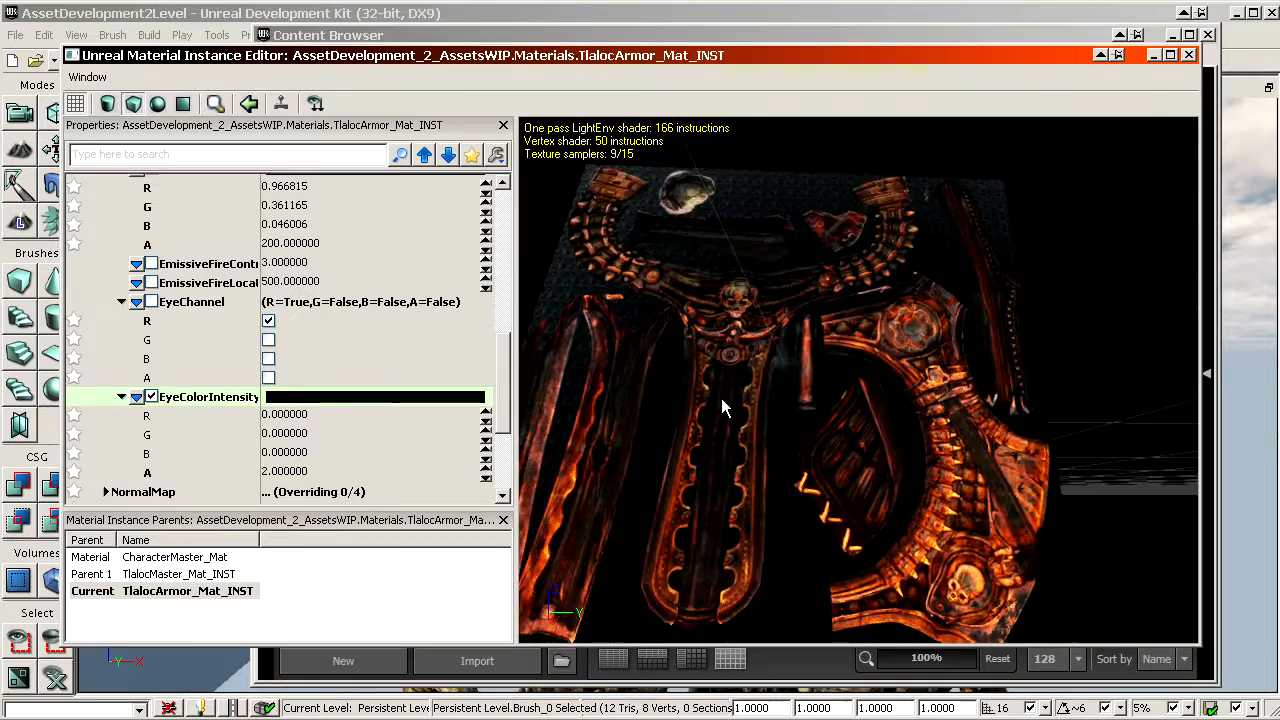
Finish inspecting the armor preview and open TlalocMaster_Mat_INST from the Materials group of the AssetDevelopment_2_AssetsWIP package.
right_drag(722, 399, 722, 350)
drag(722, 399, 760, 399)
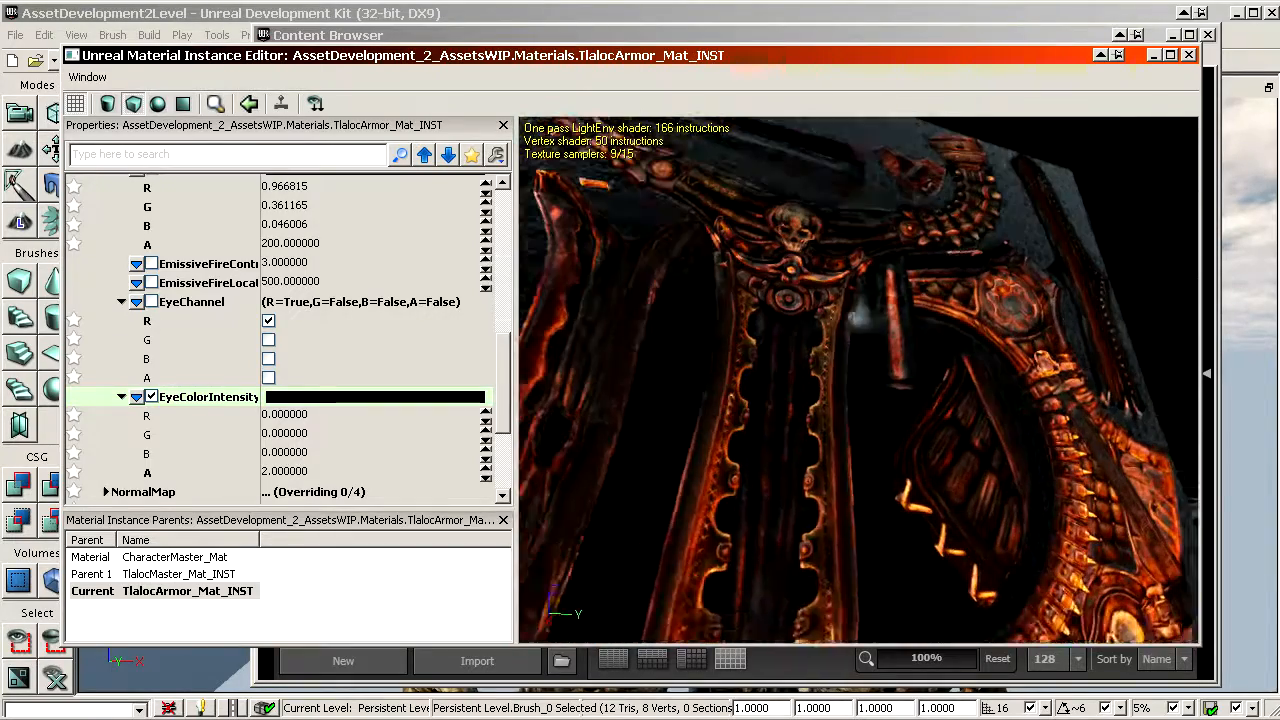
drag(236, 59, 0, 57)
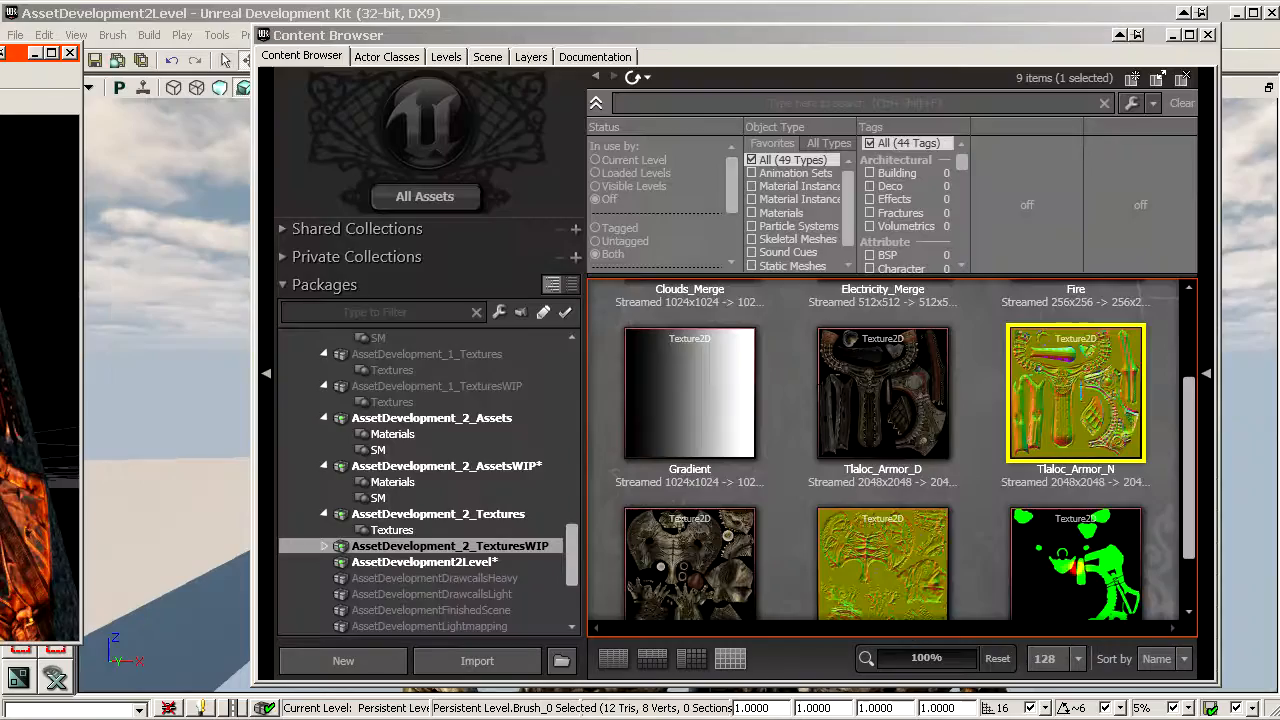
click(443, 483)
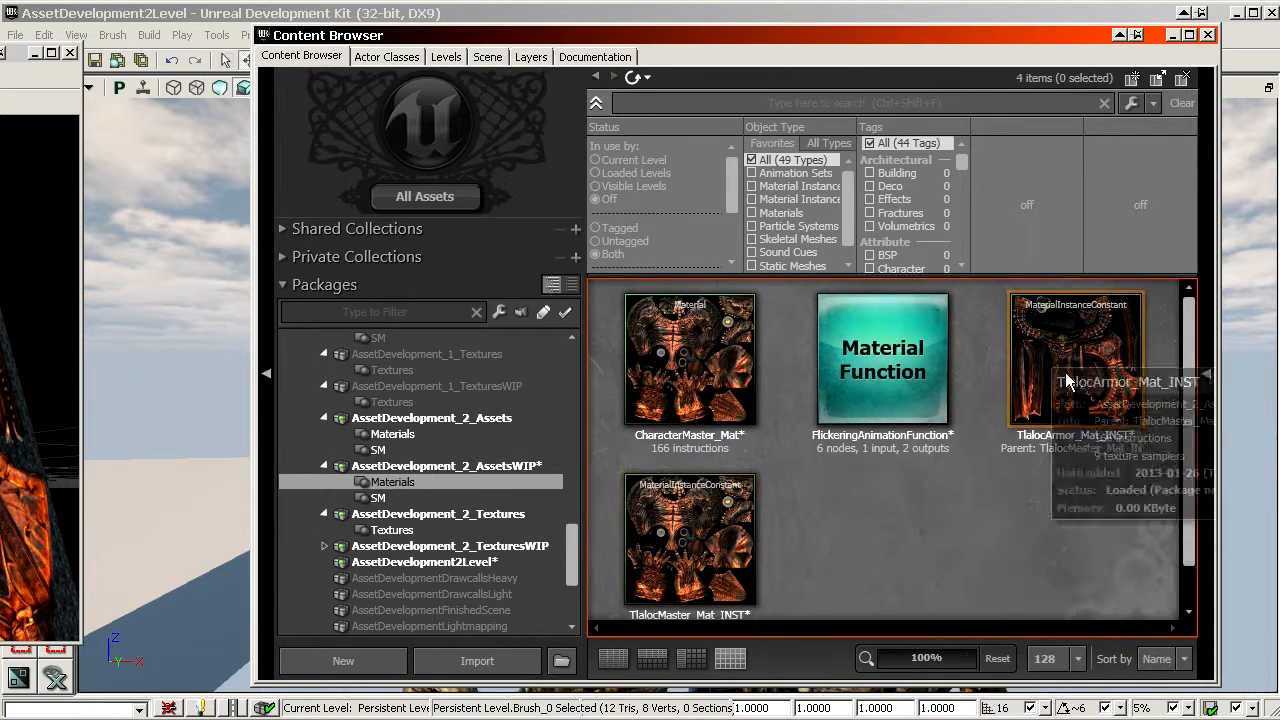
scroll(693, 500, down, 1)
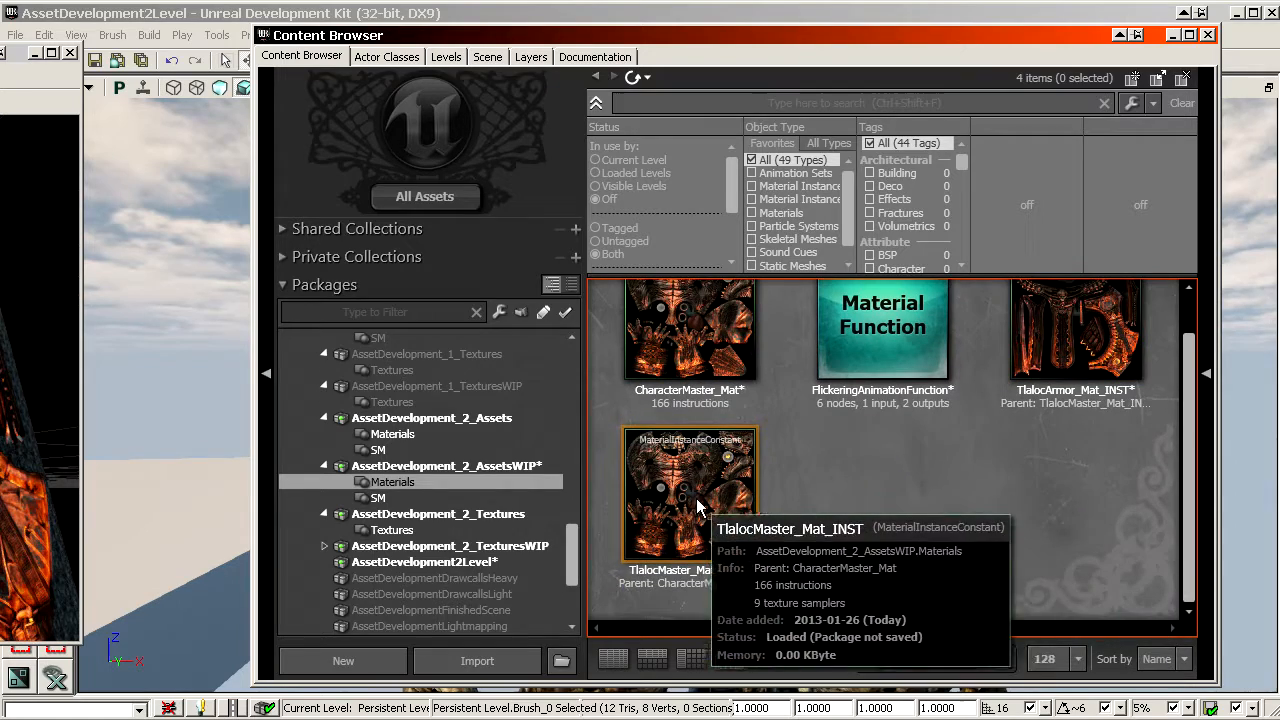
scroll(1000, 420, up, 1)
click(1072, 360)
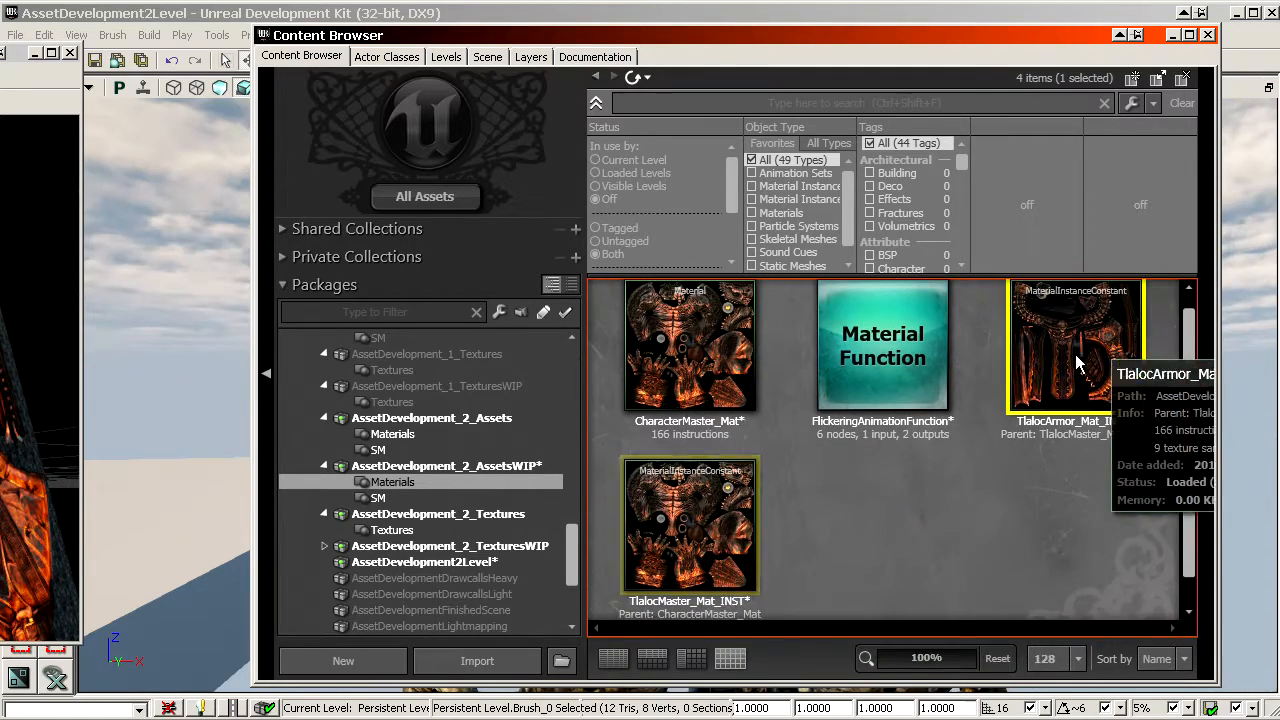
double_click(645, 550)
Enable the ambient emissive color override in TlalocMaster_Mat_INST and try a bright orange, then a saturated magenta.
scroll(316, 410, down, 10)
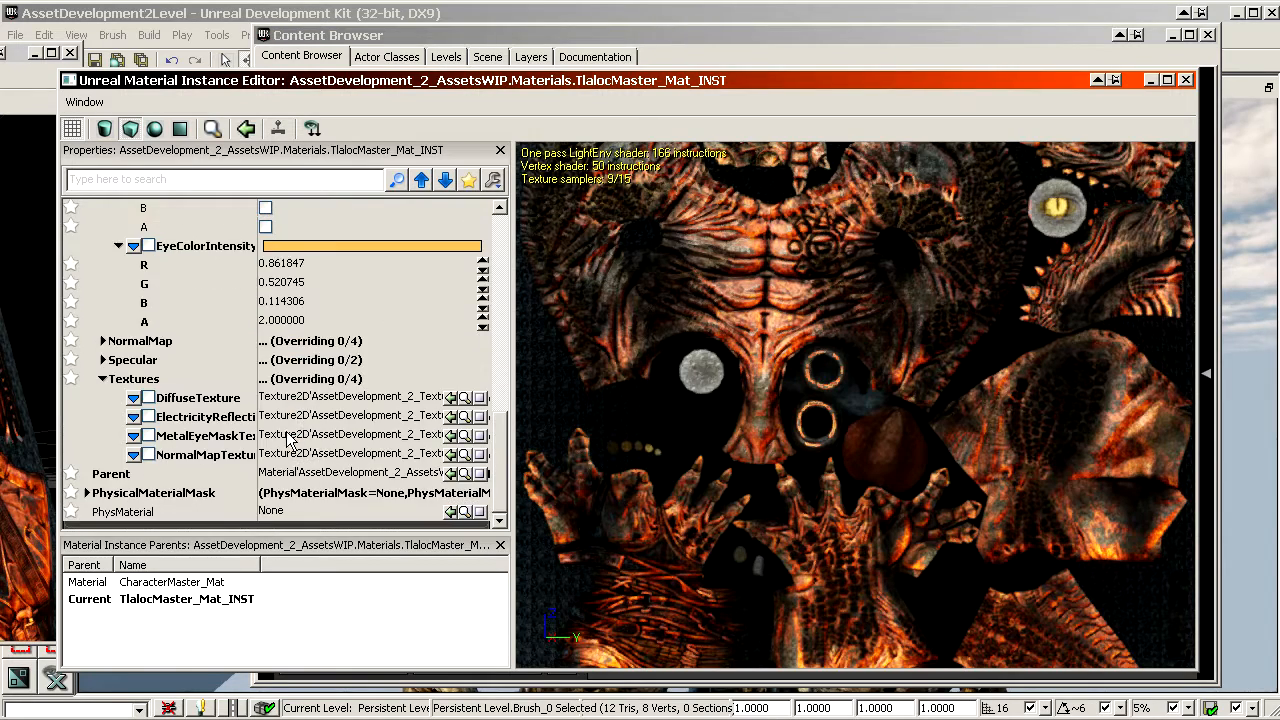
scroll(288, 440, up, 8)
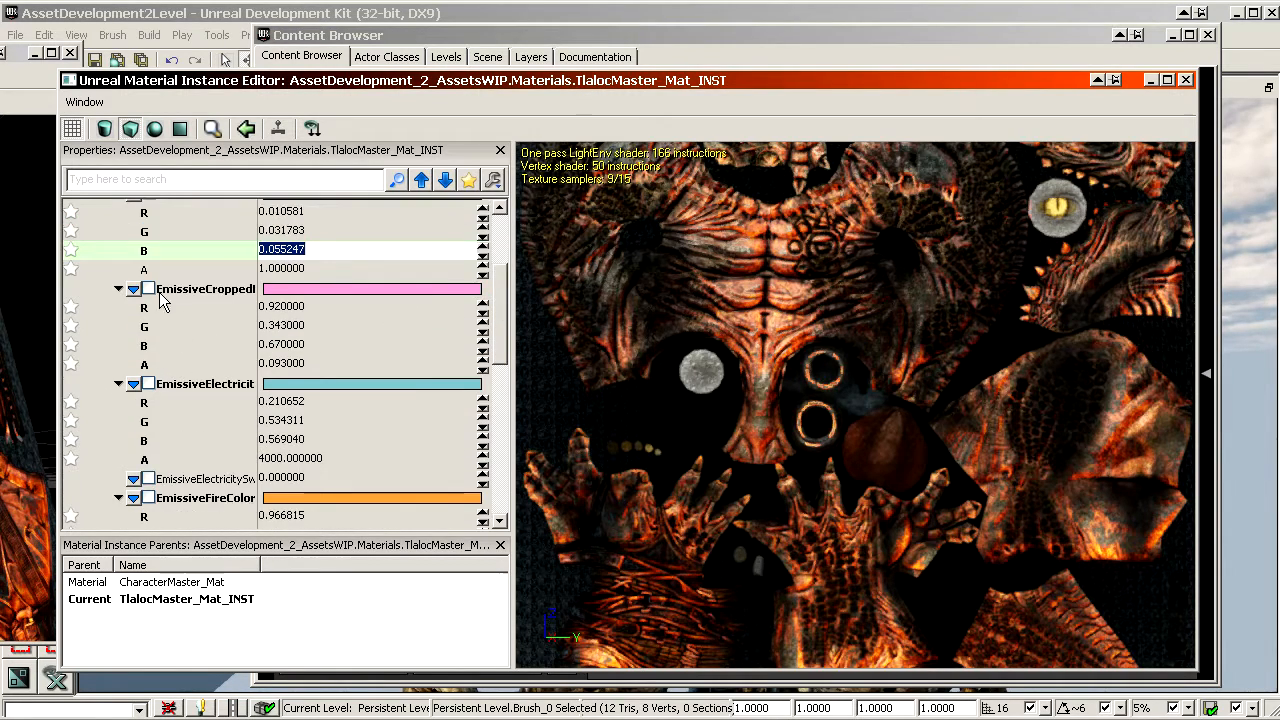
scroll(170, 320, up, 2)
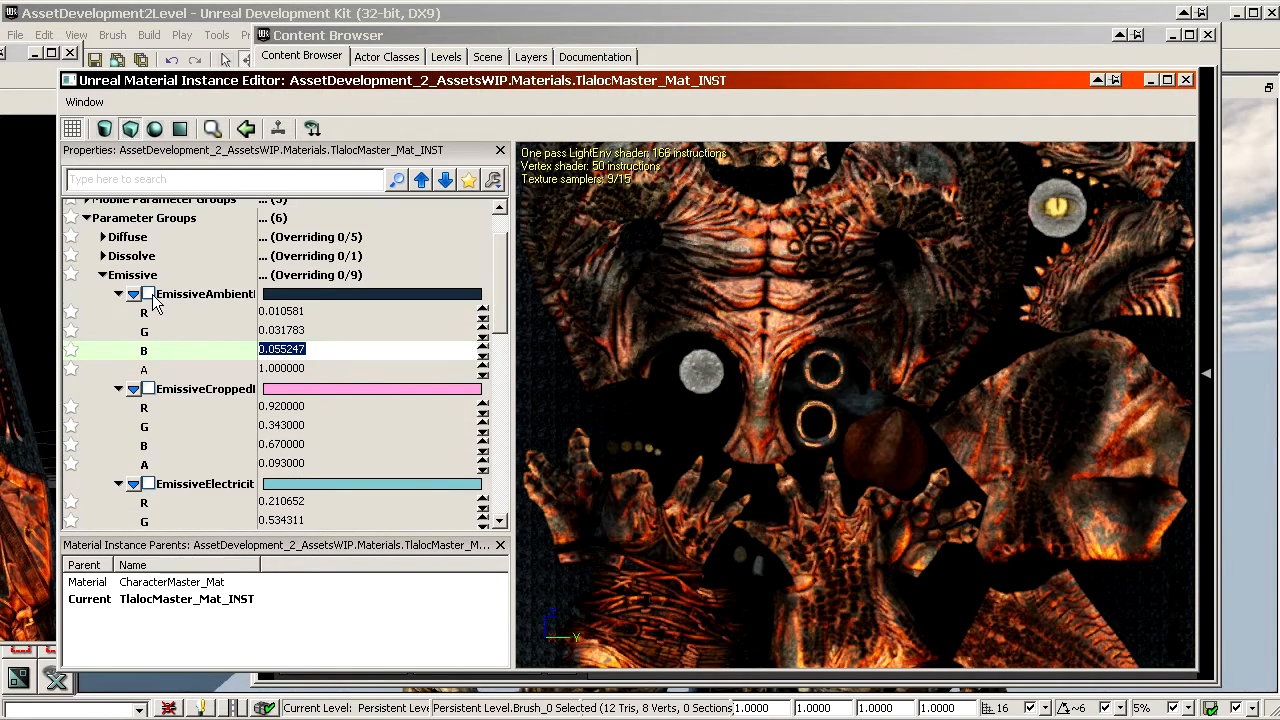
click(148, 294)
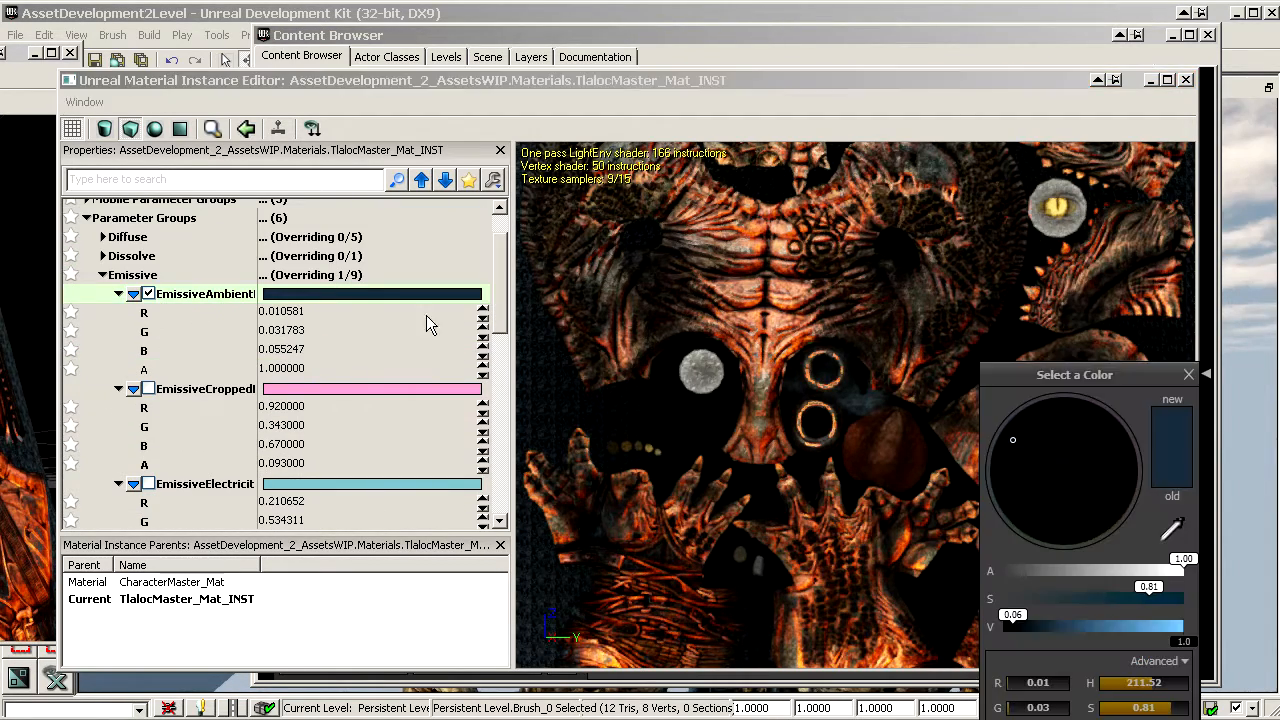
drag(1091, 525, 1140, 568)
drag(1131, 627, 1153, 627)
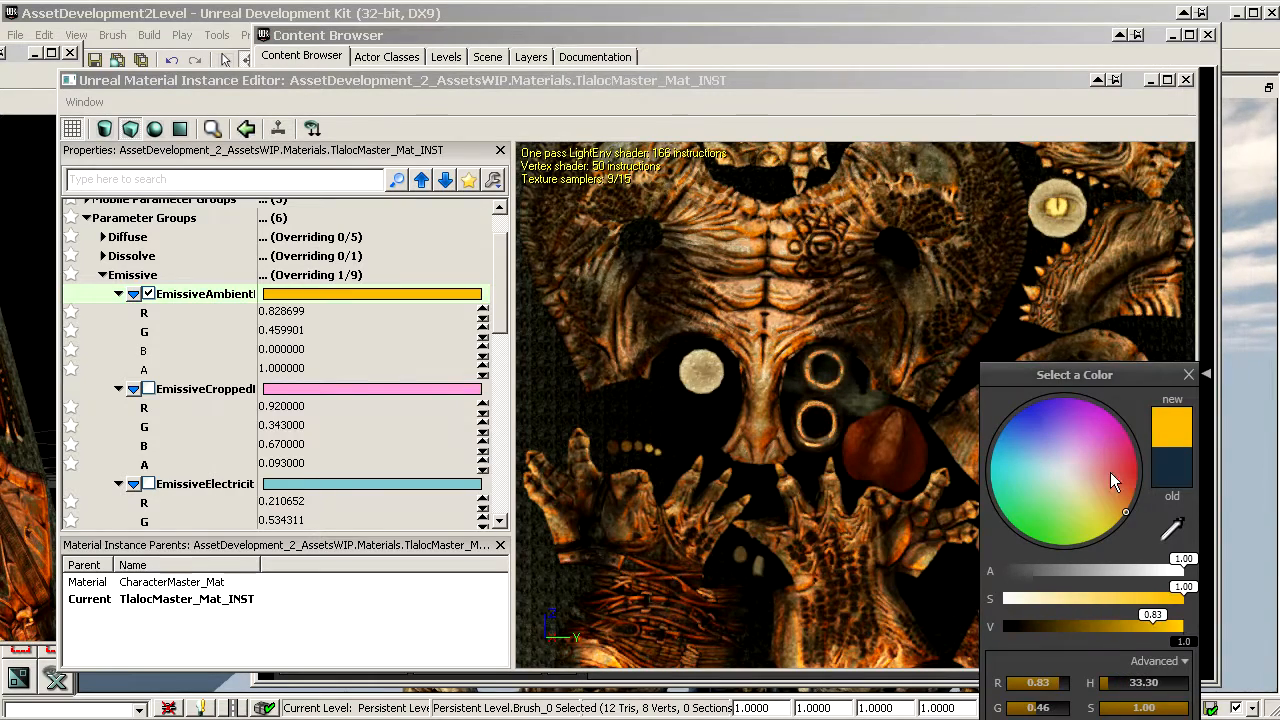
drag(1110, 468, 1110, 413)
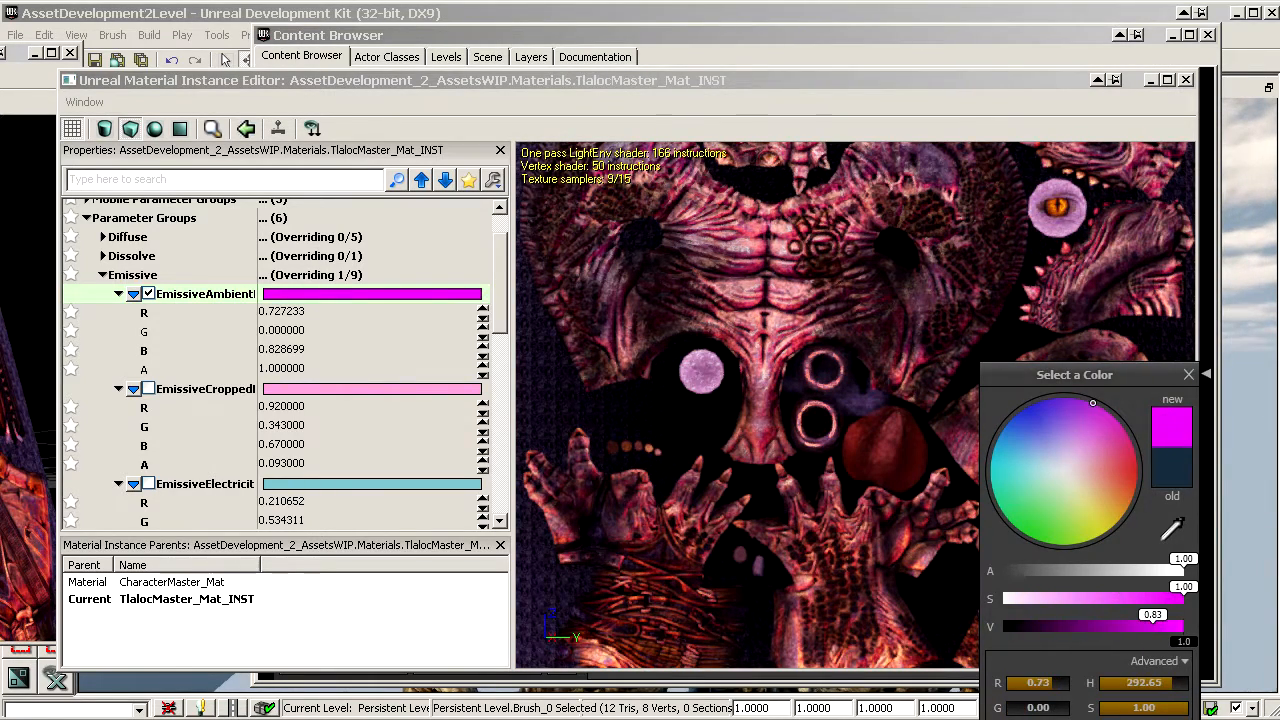
click(288, 327)
click(298, 332)
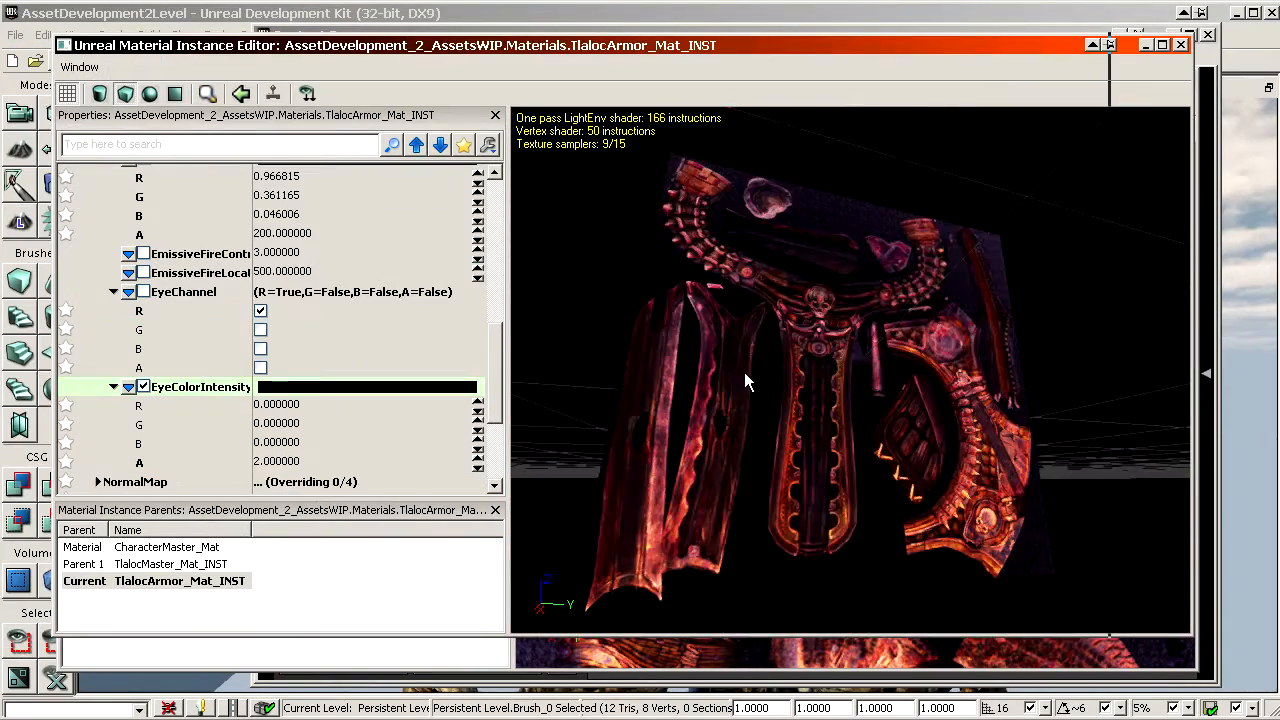
Inspect the TlalocArmor_Mat_INST preview for the ambient emissive color inherited from its parent instance.
drag(744, 372, 950, 370)
drag(850, 370, 930, 400)
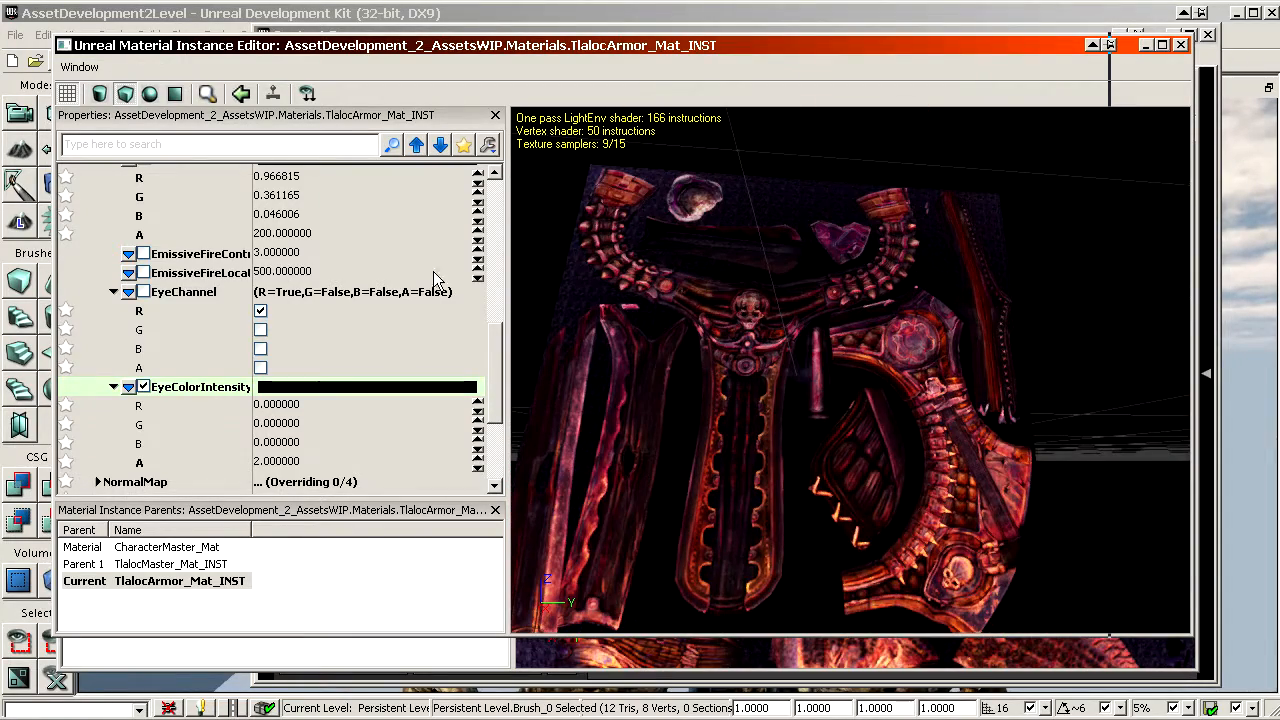
scroll(331, 385, up, 8)
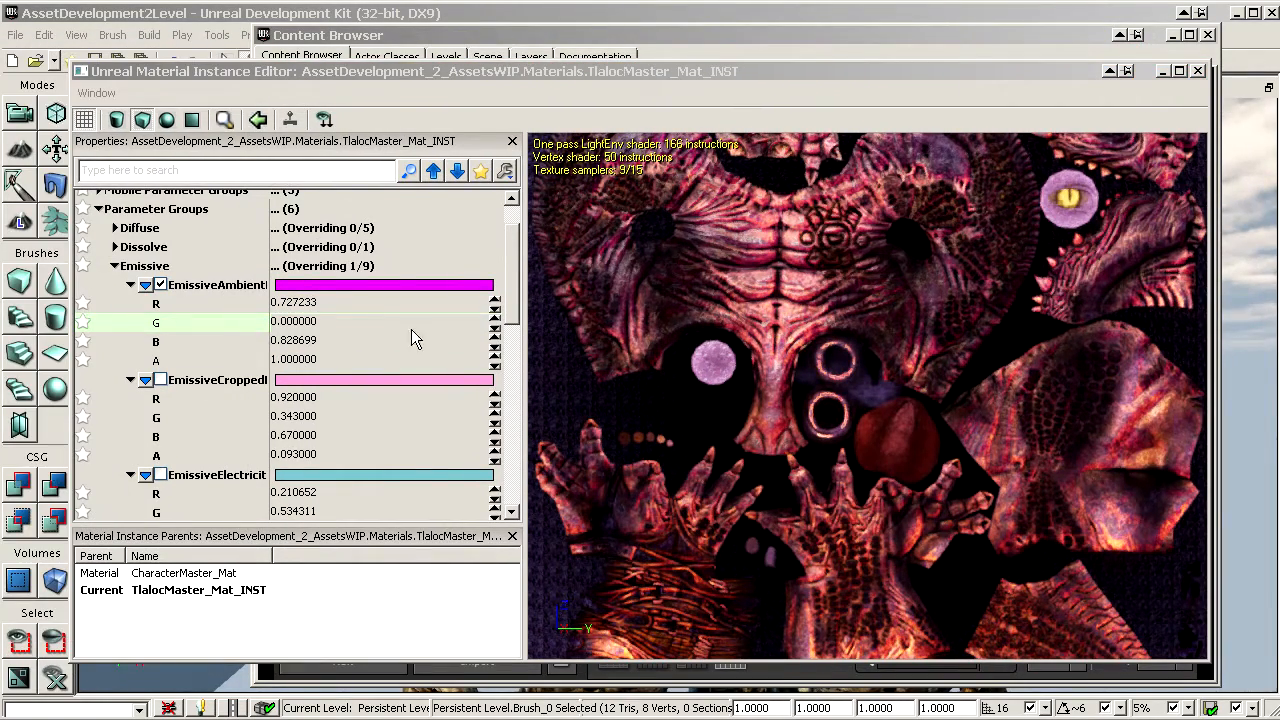
click(374, 308)
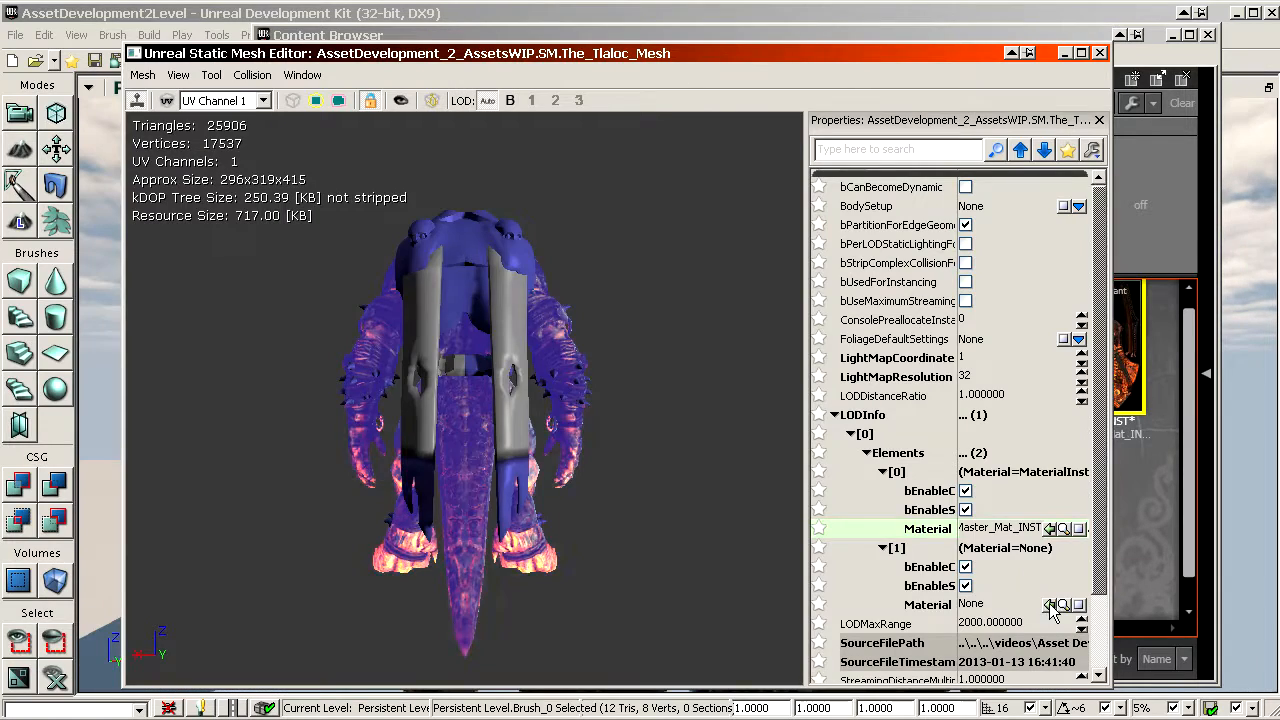
Assign TlalocArmor_Mat_INST to material element 1 of The_Tlaloc_Mesh, inspect the mesh from several sides and close its editor.
click(1049, 604)
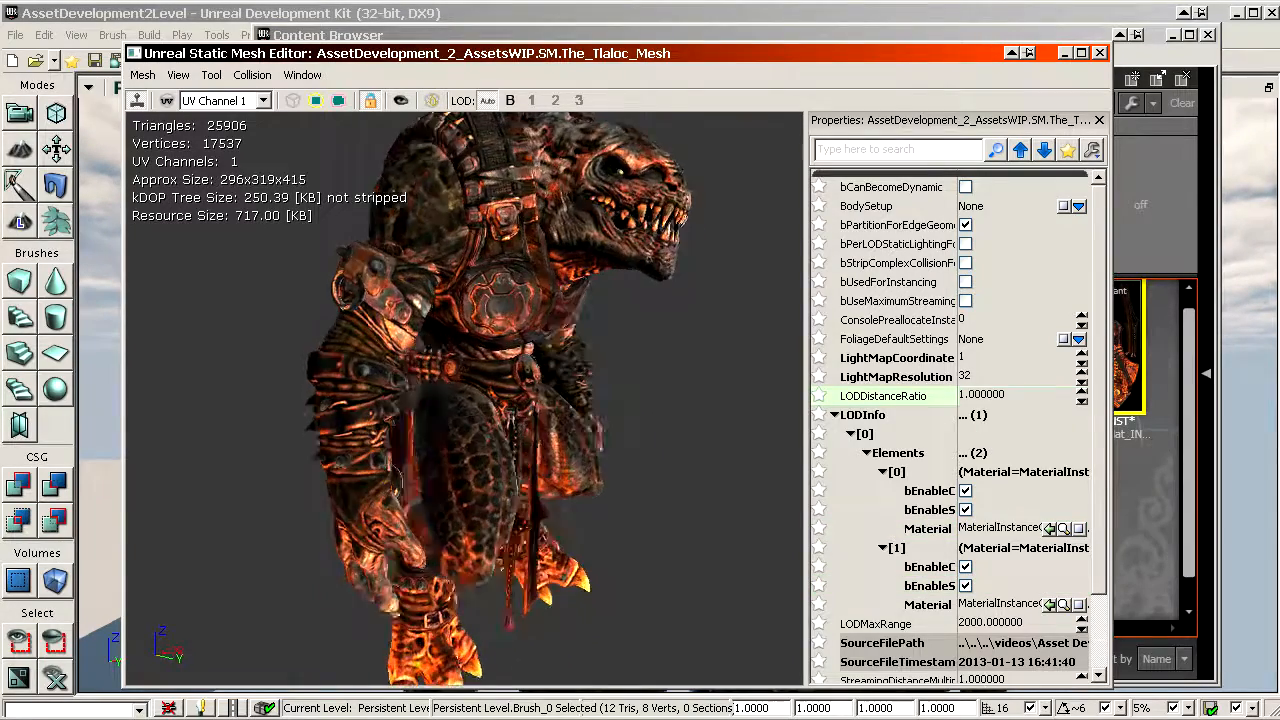
drag(700, 370, 580, 370)
mouse_move(563, 323)
mouse_down()
mouse_move(543, 323)
mouse_move(563, 323)
mouse_up()
right_drag(563, 323, 563, 223)
mouse_move(563, 323)
mouse_down()
mouse_move(680, 323)
mouse_move(563, 323)
mouse_up()
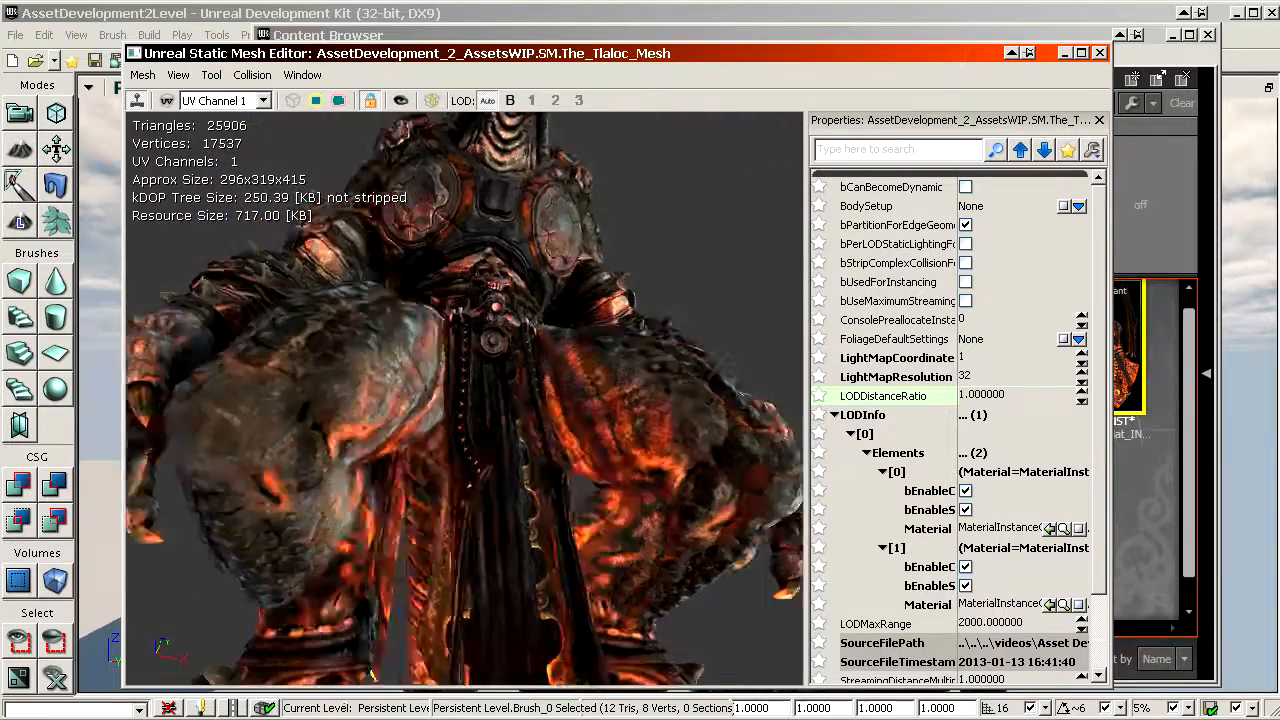
right_drag(554, 337, 554, 437)
drag(554, 337, 554, 437)
drag(401, 302, 521, 242)
click(1100, 52)
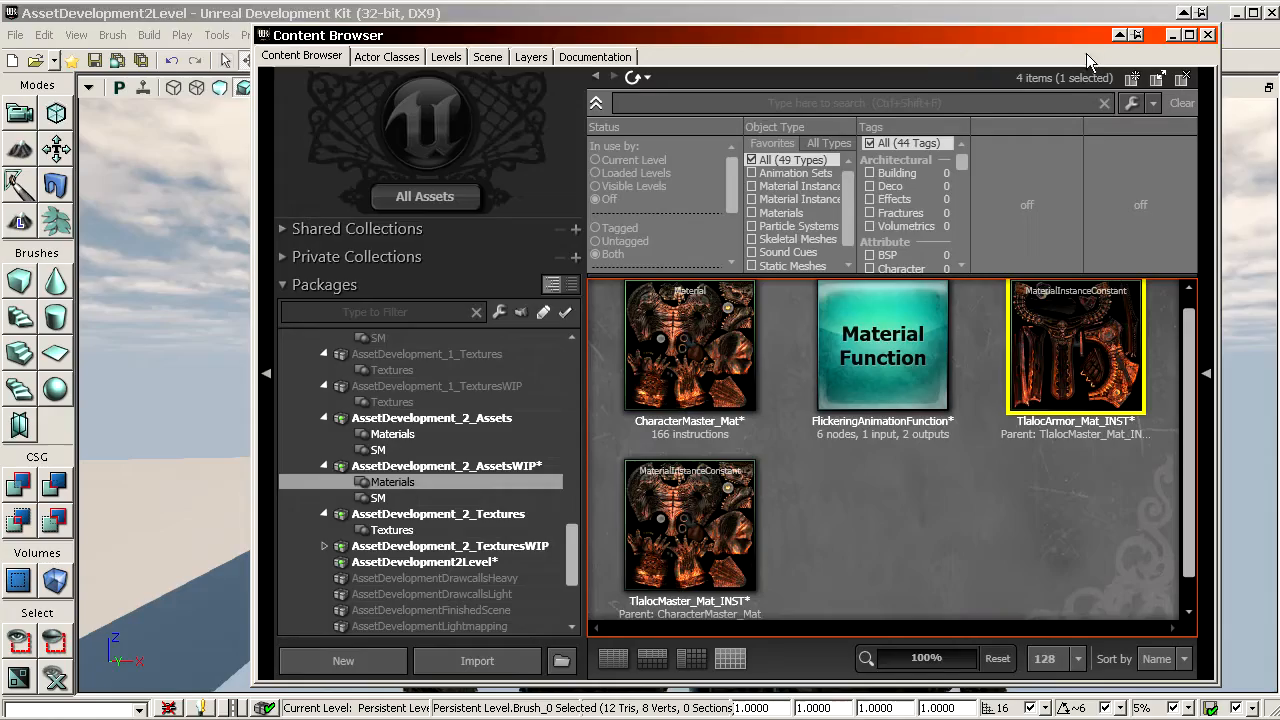
Inspect the Tlaloc character in the night-sky level, from close-ups of the armor to a distant full-body view.
drag(774, 27, 1183, 27)
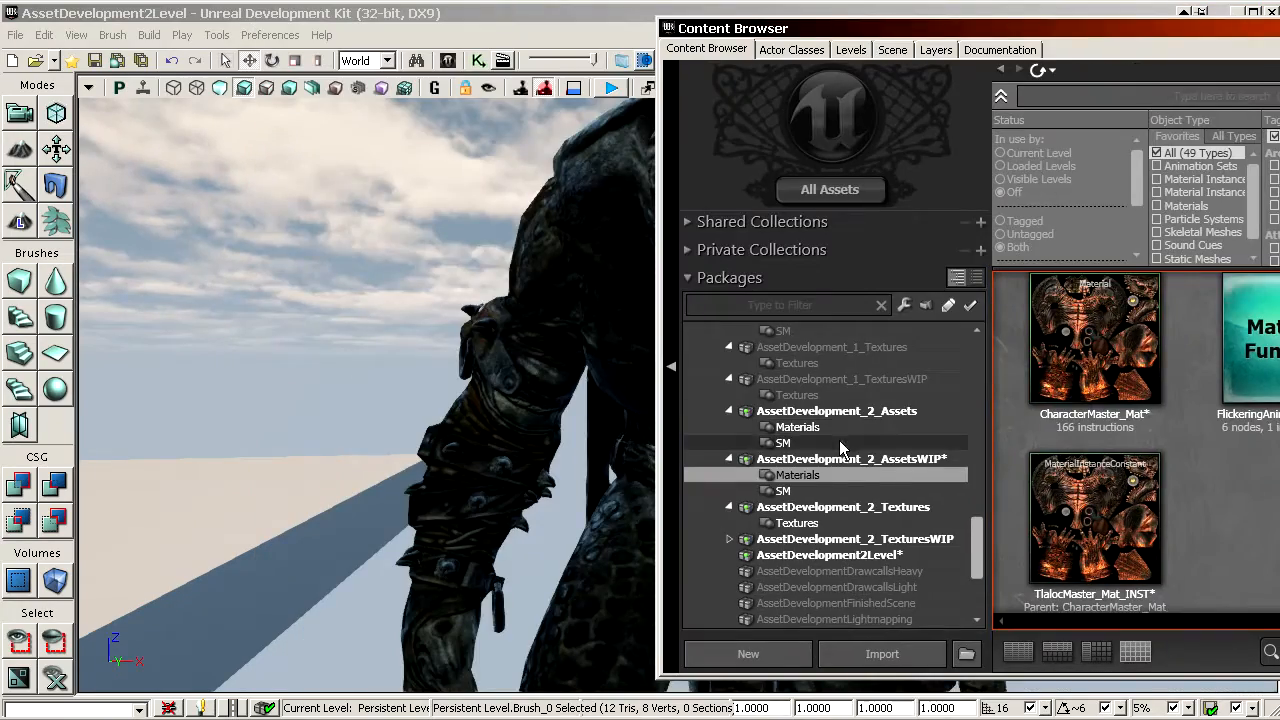
click(839, 440)
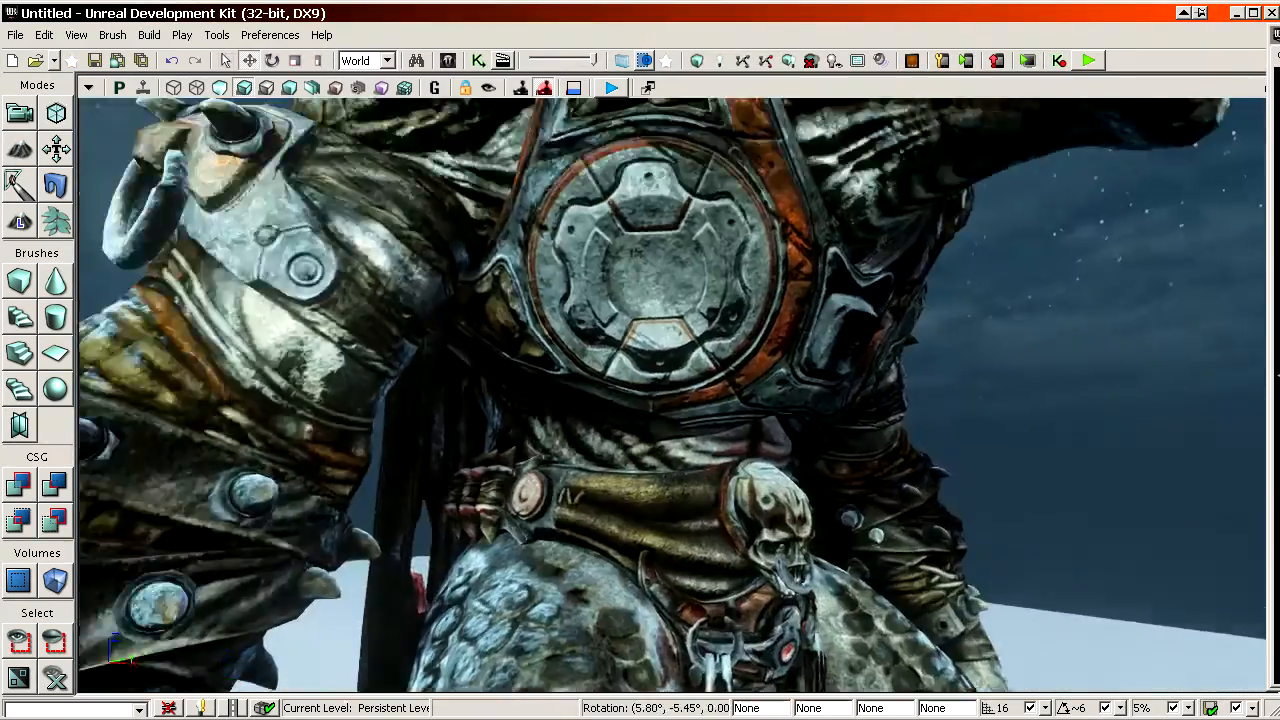
mouse_move(671, 394)
right_down()
mouse_move(671, 330)
mouse_move(671, 394)
mouse_move(610, 370)
mouse_move(671, 394)
right_up()
drag(671, 394, 640, 420)
click(671, 394)
shift+drag(680, 606, 680, 630)
shift+drag(766, 590, 880, 590)
shift+drag(680, 500, 680, 560)
click(900, 394)
middle_drag(749, 394, 749, 330)
click(749, 394)
shift+drag(680, 545, 680, 630)
key(Escape)
drag(640, 394, 665, 480)
drag(920, 470, 920, 414)
click(766, 384)
shift+drag(725, 610, 725, 420)
drag(889, 469, 889, 560)
mouse_move(722, 340)
mouse_down()
mouse_move(708, 590)
mouse_move(730, 330)
mouse_up()
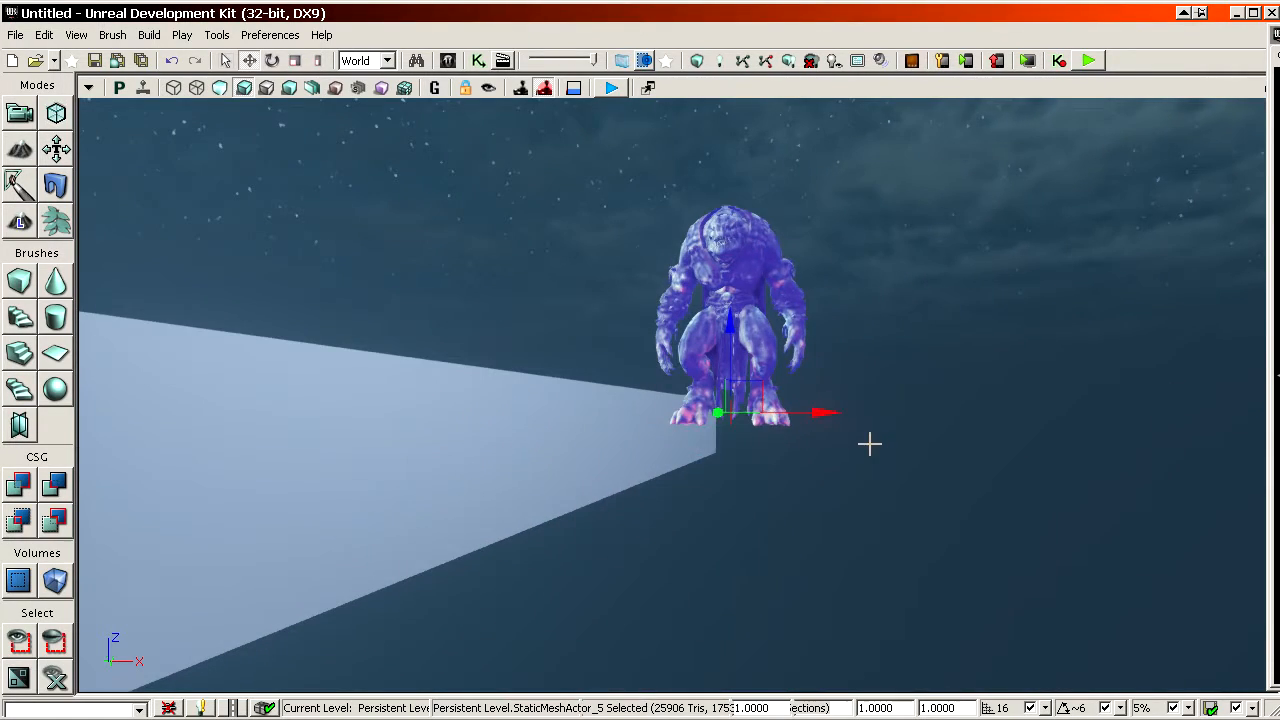
drag(869, 443, 885, 390)
Open TlalocMaster_Mat_INST from the AssetDevelopment_2_AssetsWIP Materials group and place its editor beside the character in the viewport.
drag(1279, 38, 582, 47)
scroll(371, 430, up, 10)
scroll(405, 515, down, 12)
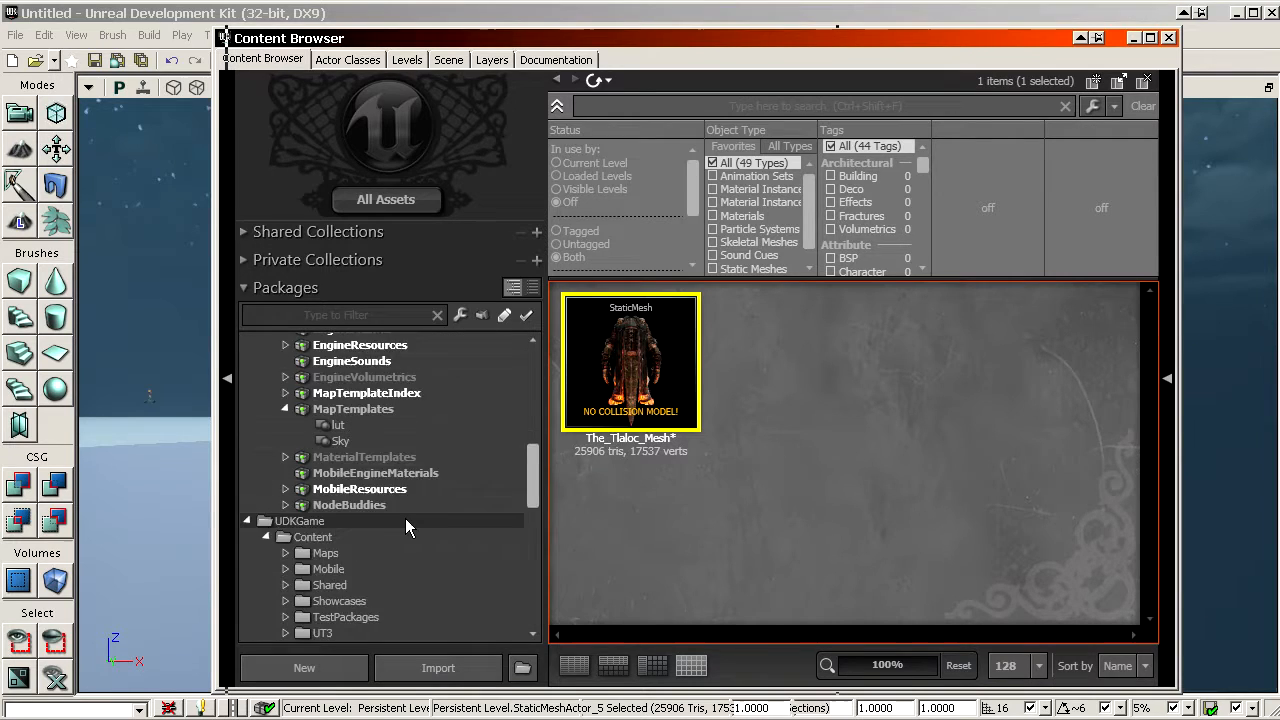
scroll(407, 510, up, 2)
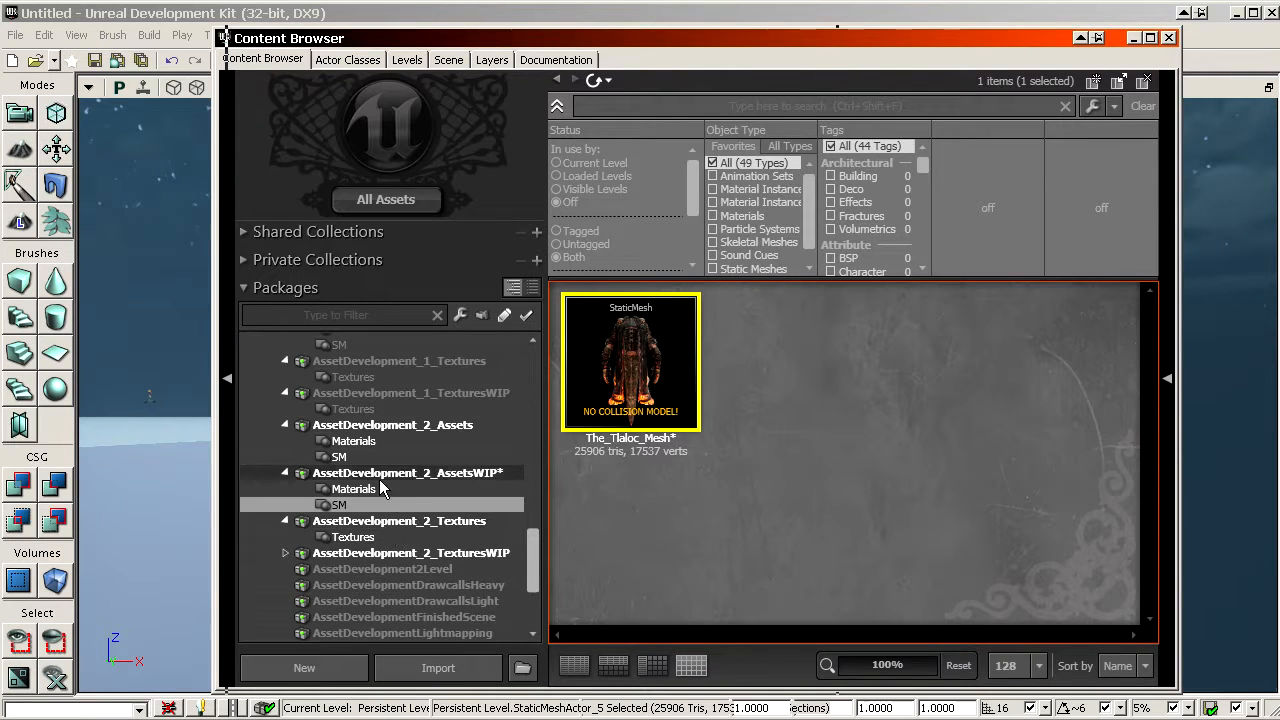
click(384, 488)
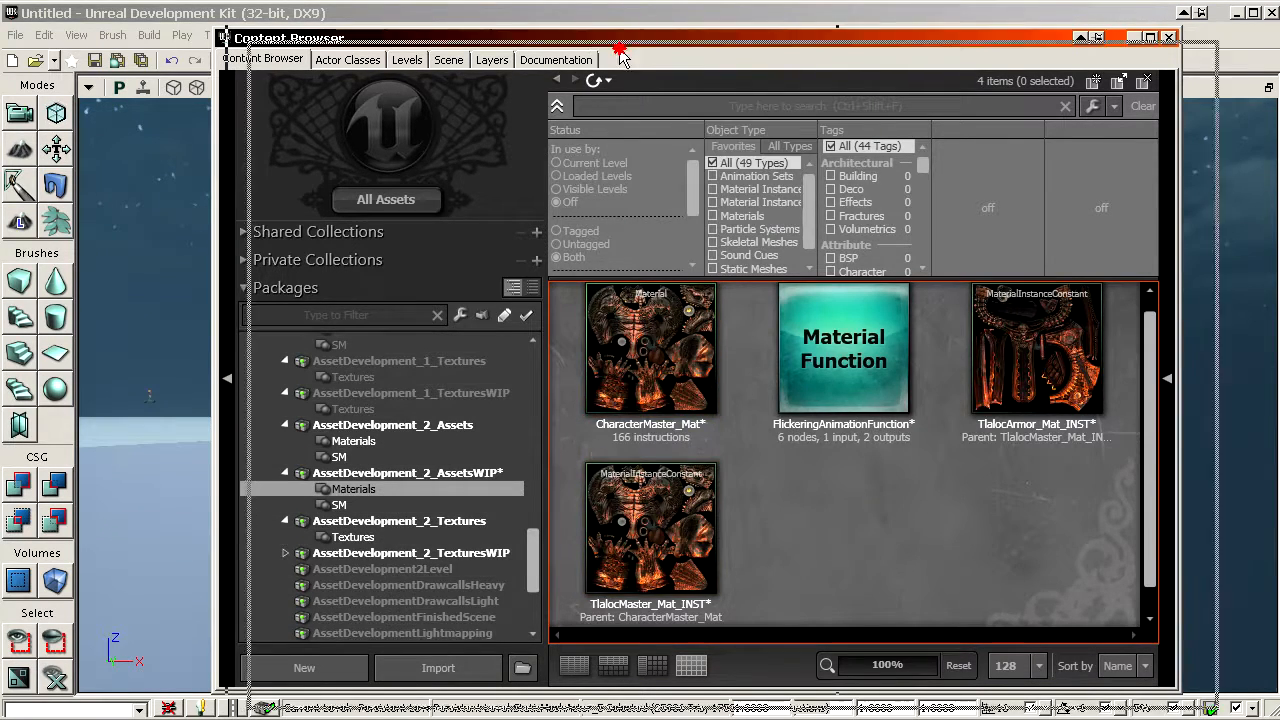
drag(646, 40, 1276, 48)
drag(1090, 49, 1043, 42)
drag(700, 380, 720, 270)
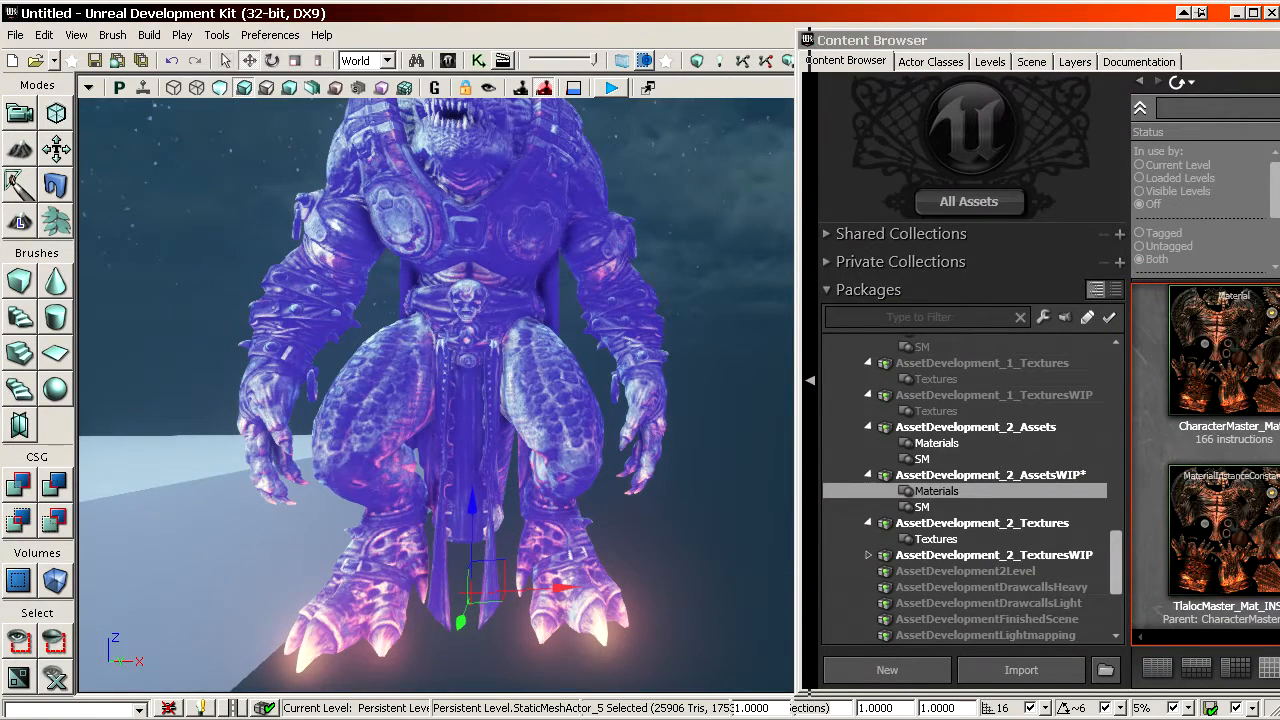
click(1255, 553)
drag(0, 66, 1279, 82)
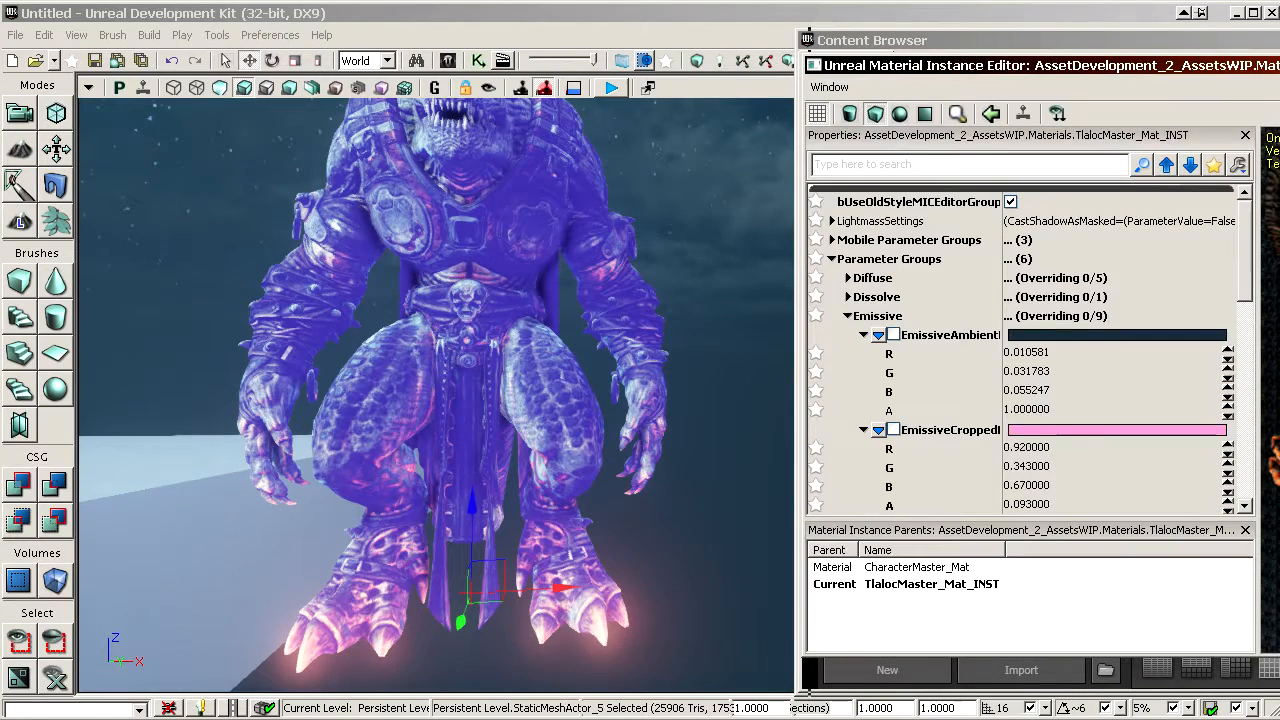
Enable the DissolveAmount override in the Dissolve group, lower it to 0.49, and raise it to 1.34.
scroll(1030, 400, down, 7)
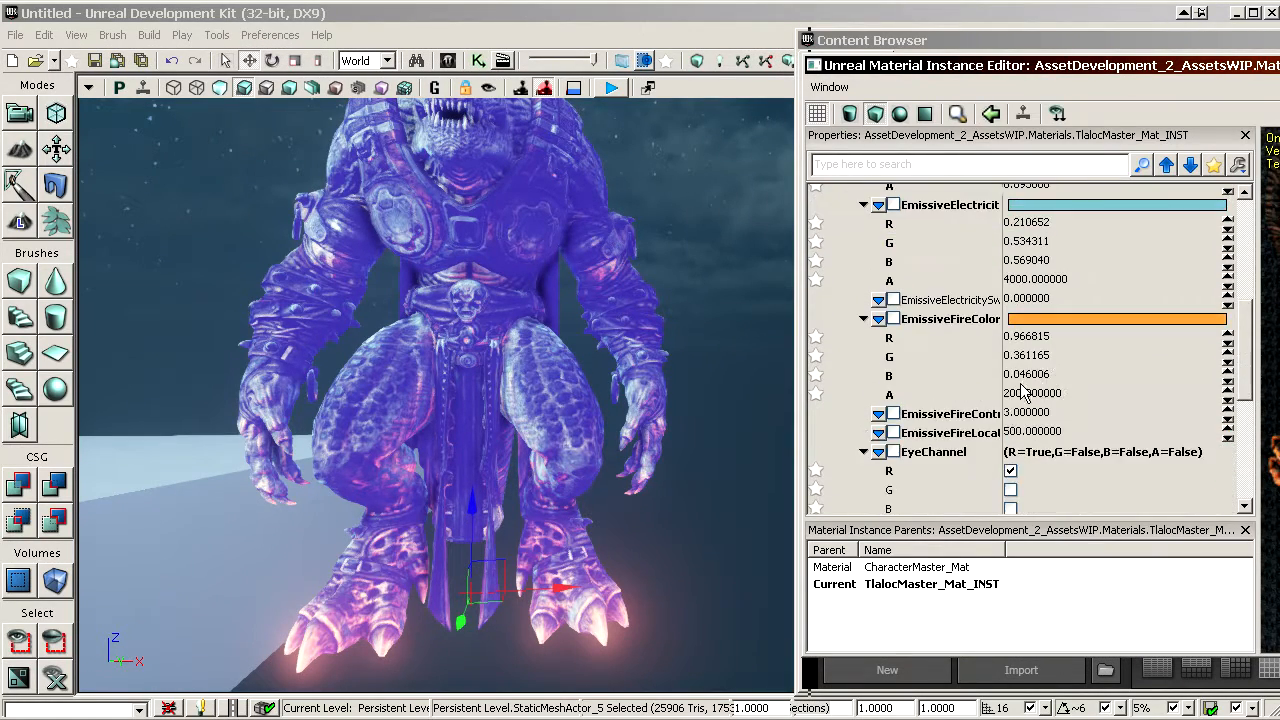
scroll(990, 385, down, 6)
scroll(975, 362, up, 7)
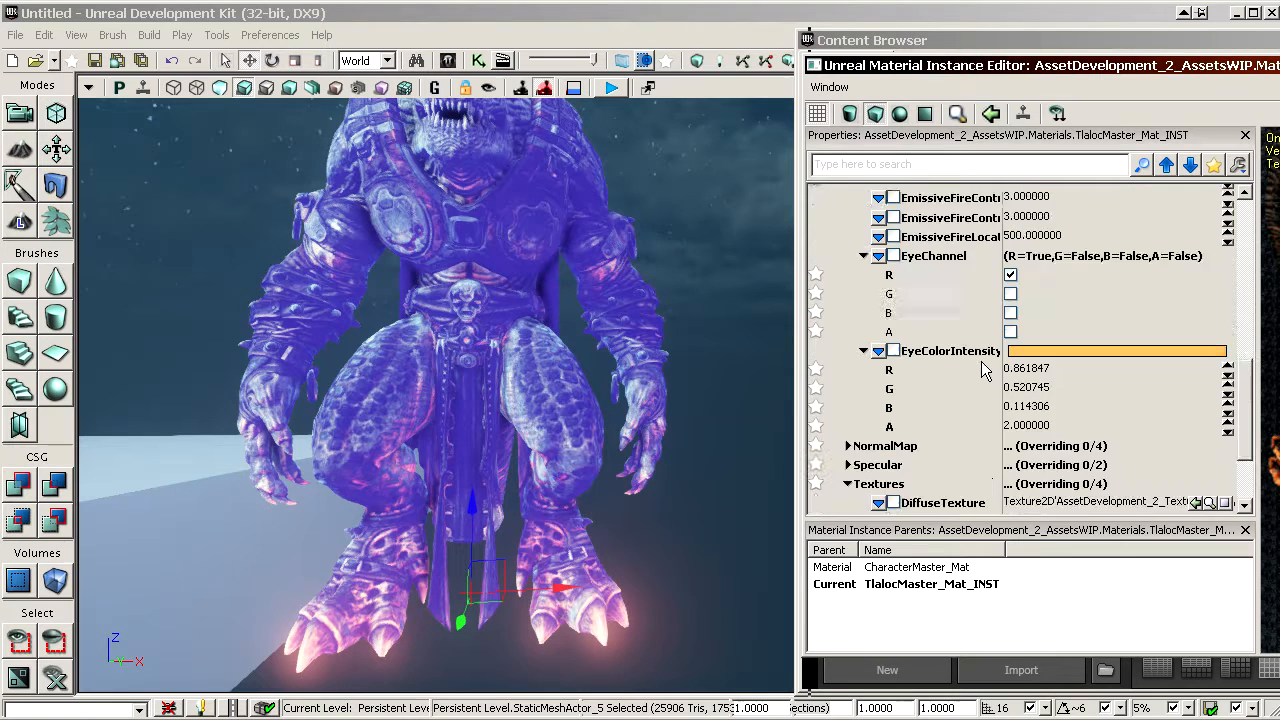
scroll(940, 370, up, 6)
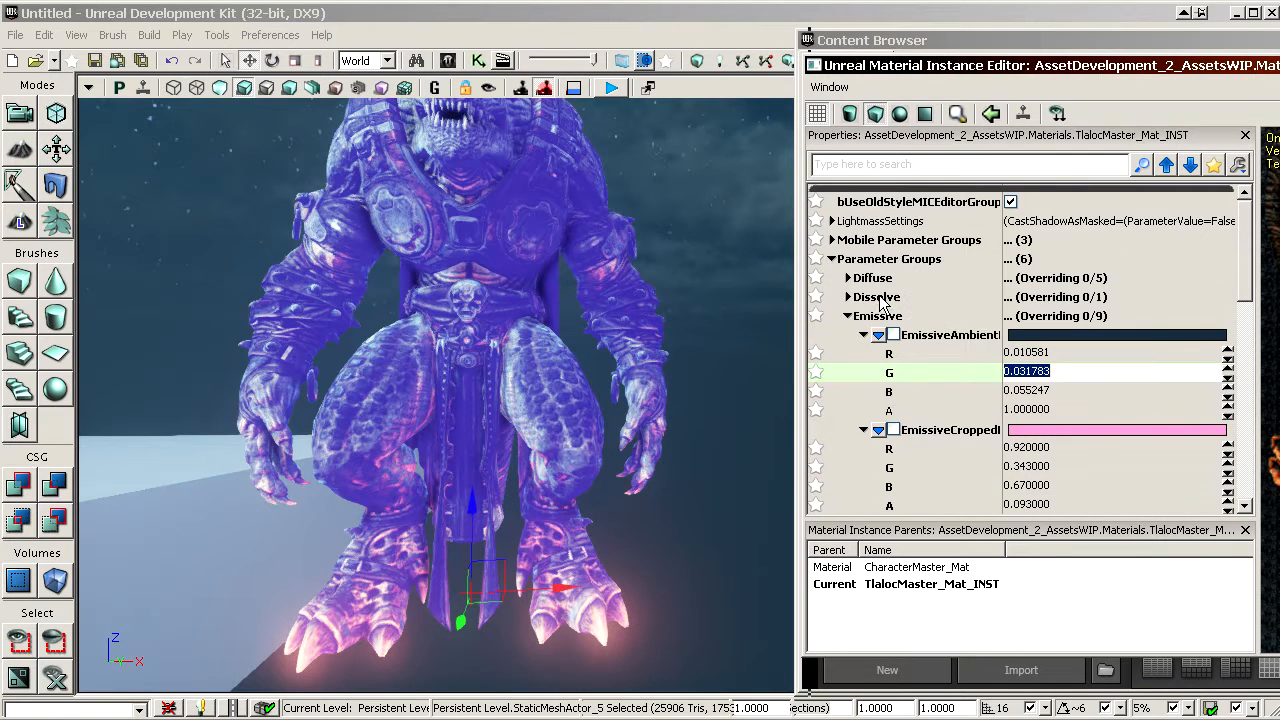
click(880, 299)
click(893, 316)
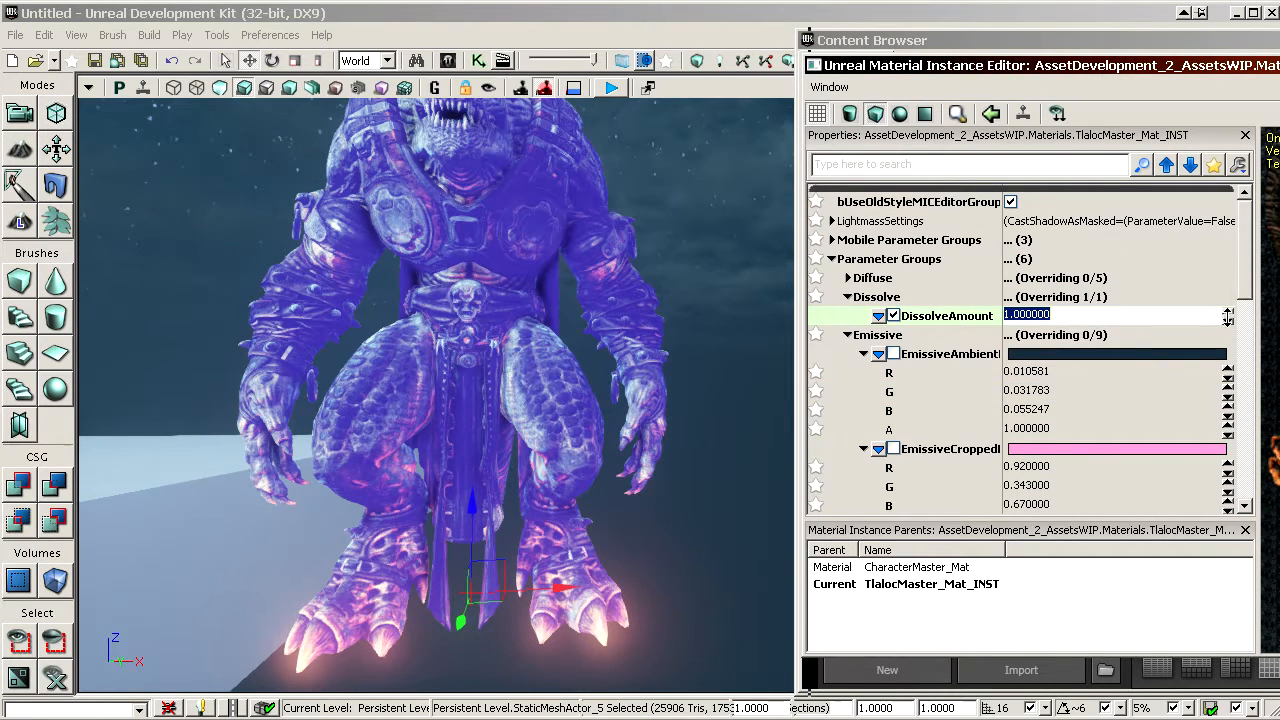
drag(1228, 315, 1228, 316)
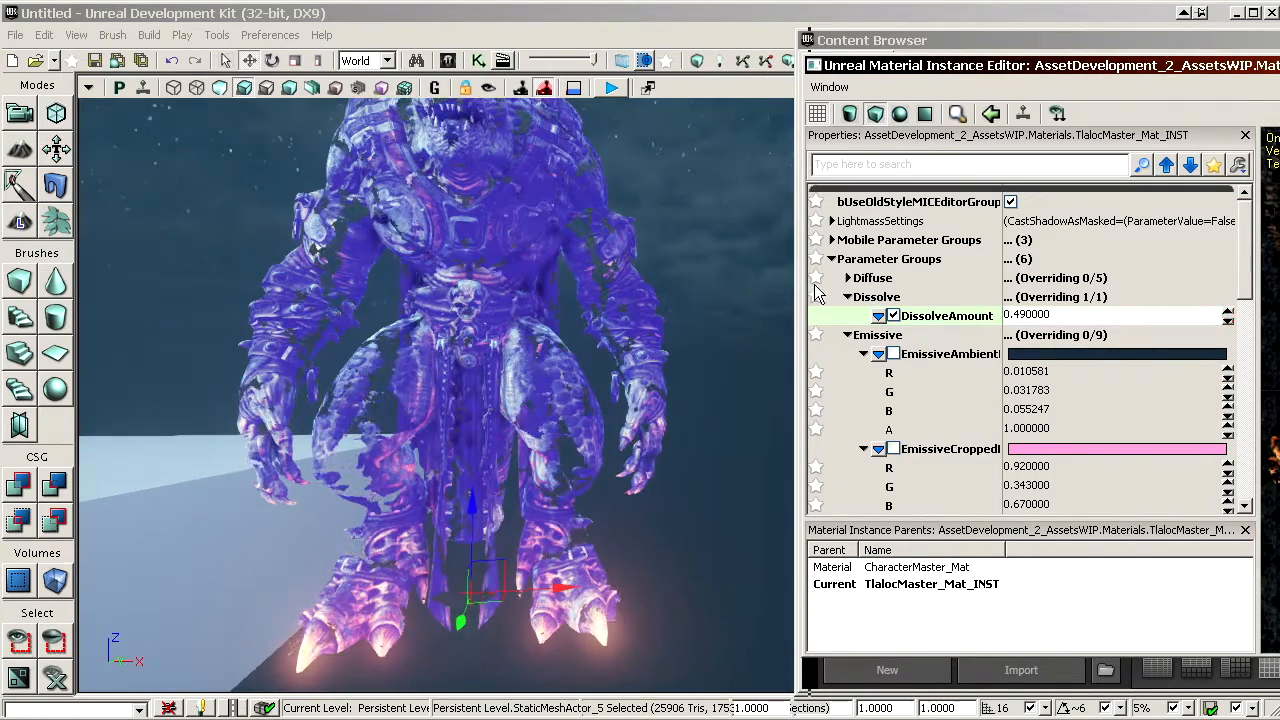
drag(378, 324, 378, 324)
drag(1228, 316, 1228, 316)
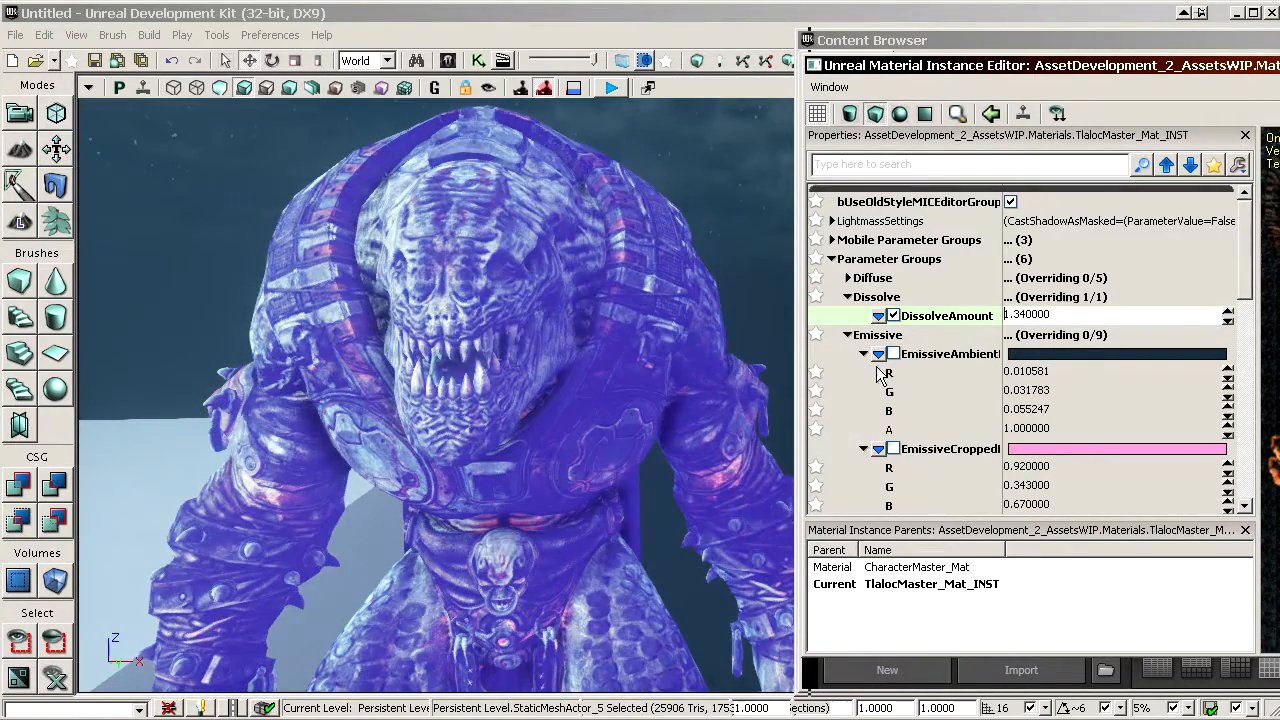
Try overriding the emissive electricity switch of TlalocMaster_Mat_INST on the character in the level.
scroll(1069, 454, down, 5)
scroll(970, 413, down, 2)
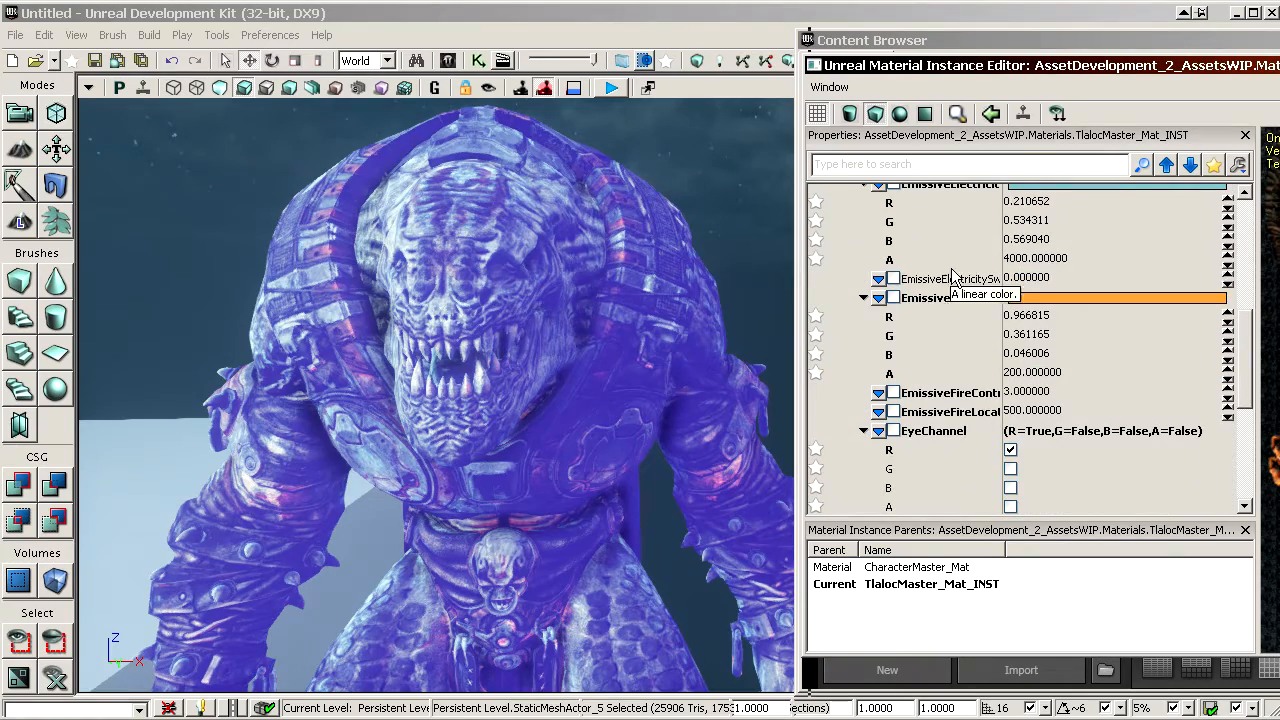
click(893, 278)
drag(1228, 280, 1228, 280)
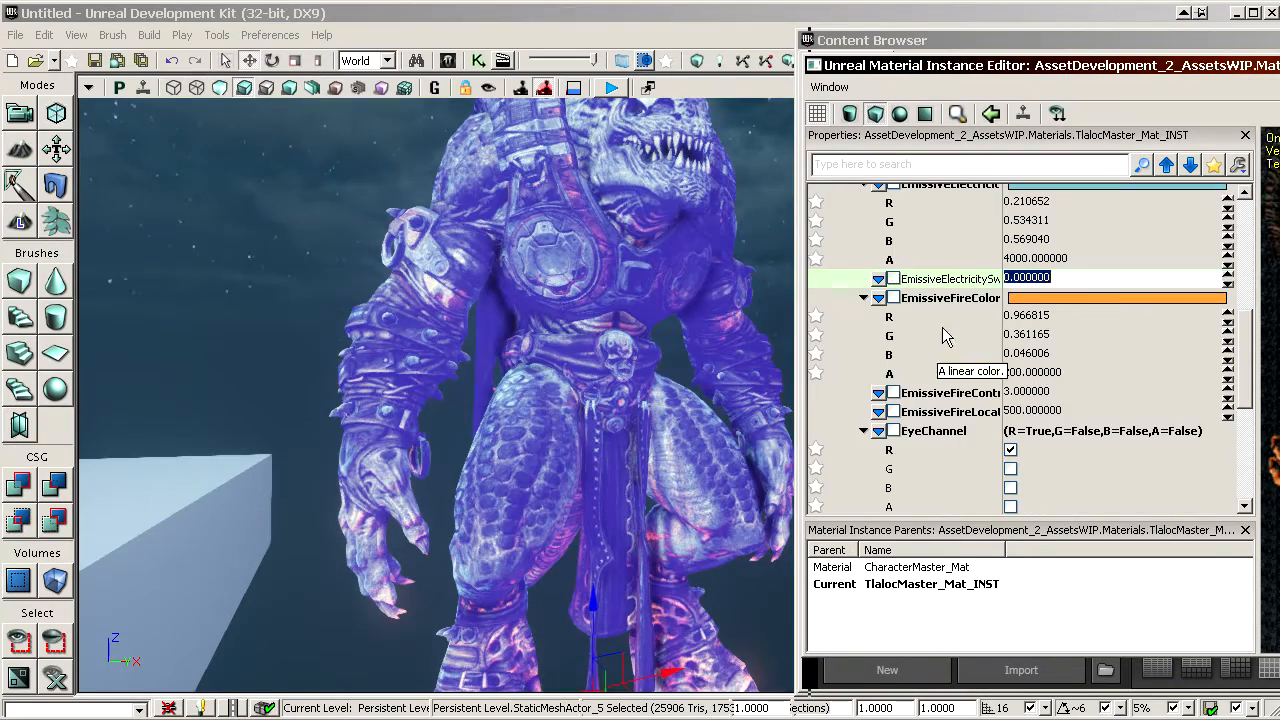
Override the emissive fire location parameter of TlalocMaster_Mat_INST and lower it to 145 so fire spreads over the character.
click(1022, 334)
scroll(1022, 318, down, 3)
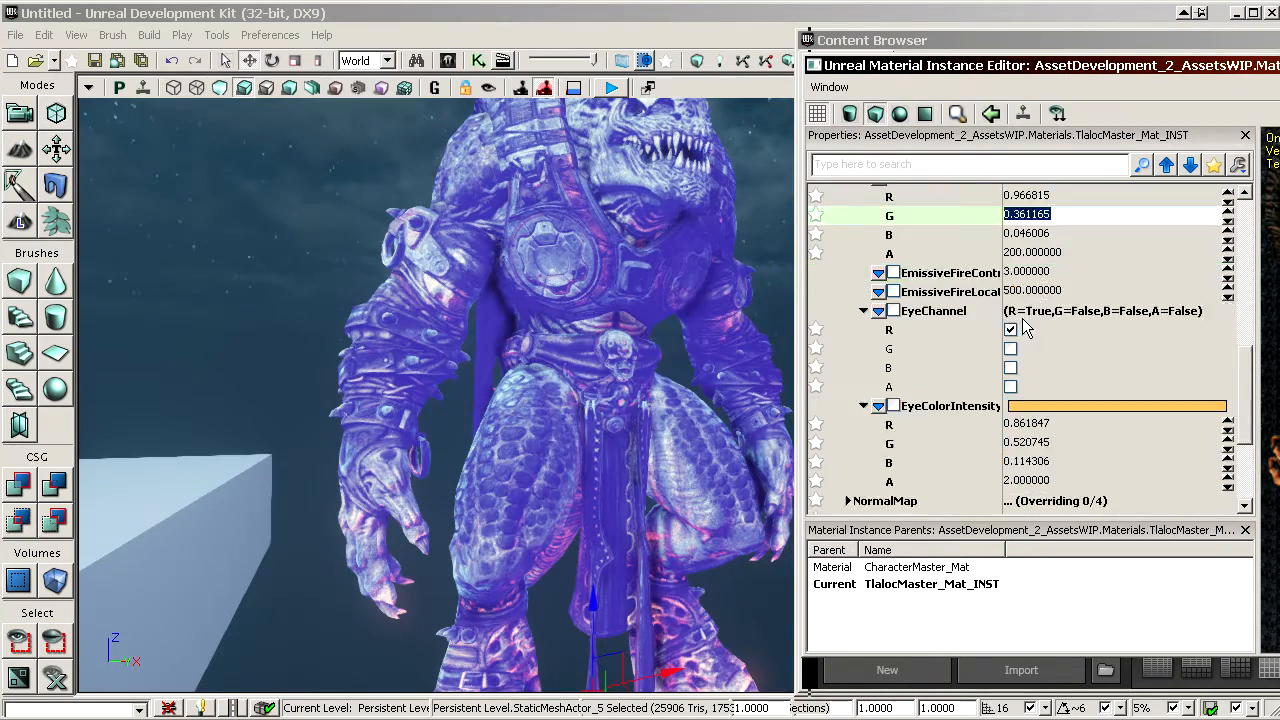
scroll(1022, 325, down, 4)
scroll(1022, 330, up, 5)
click(1022, 335)
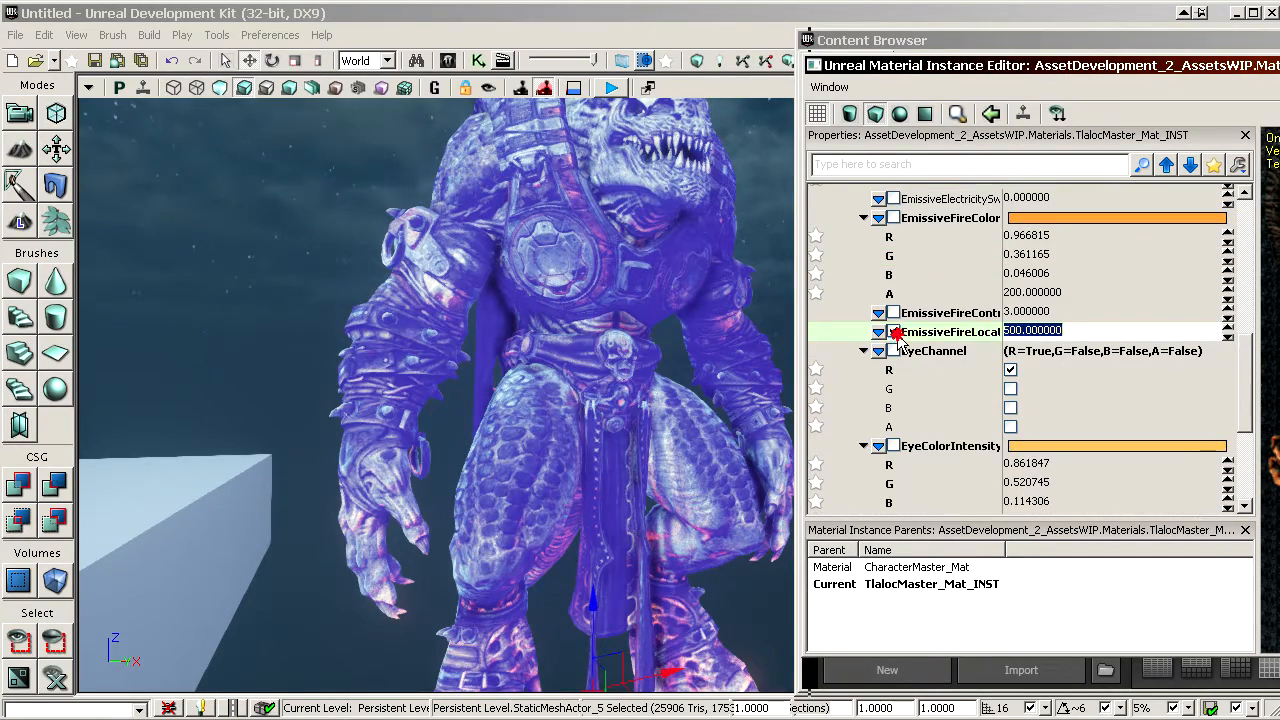
drag(1228, 332, 1228, 332)
click(1082, 413)
Override EmissiveFireColor, set its A value to 100, and view the burning character up close.
scroll(1070, 405, up, 2)
click(896, 299)
click(1042, 373)
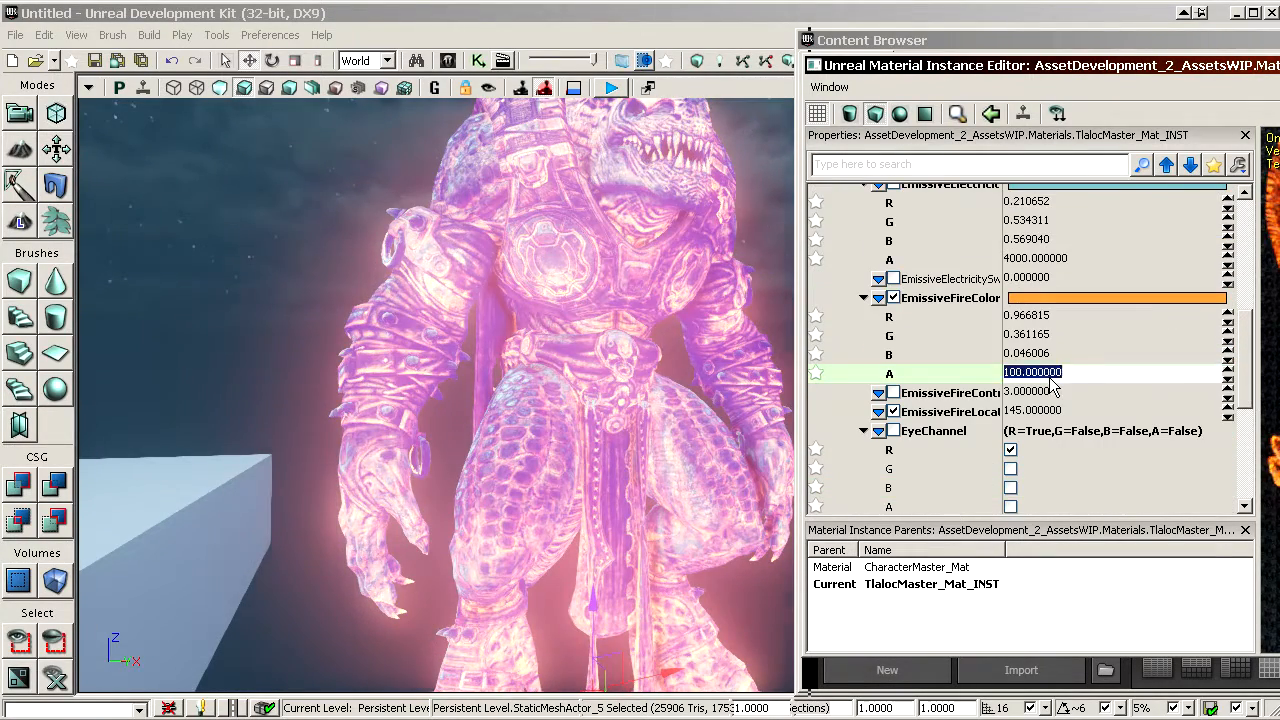
text(100)
drag(662, 401, 662, 401)
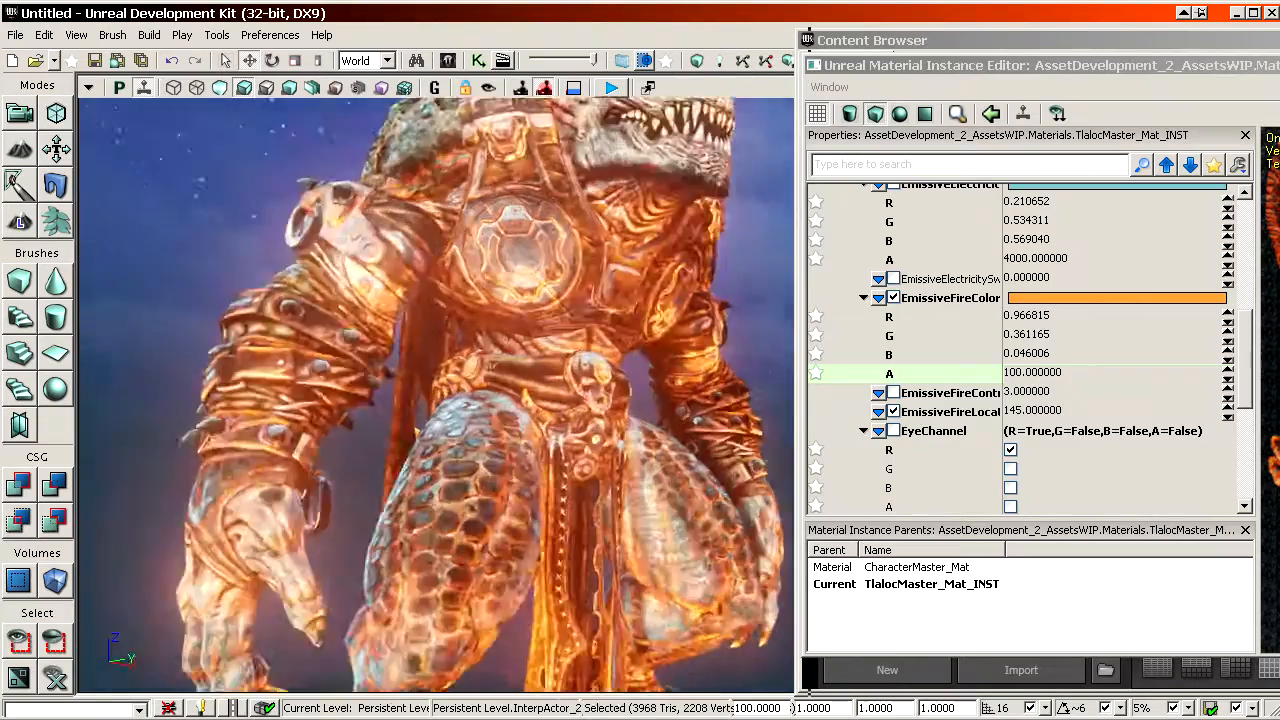
Review the Diffuse, Dissolve and Emissive parameters of TlalocMaster_Mat_INST against a close-up of the character's chest armor.
click(1070, 392)
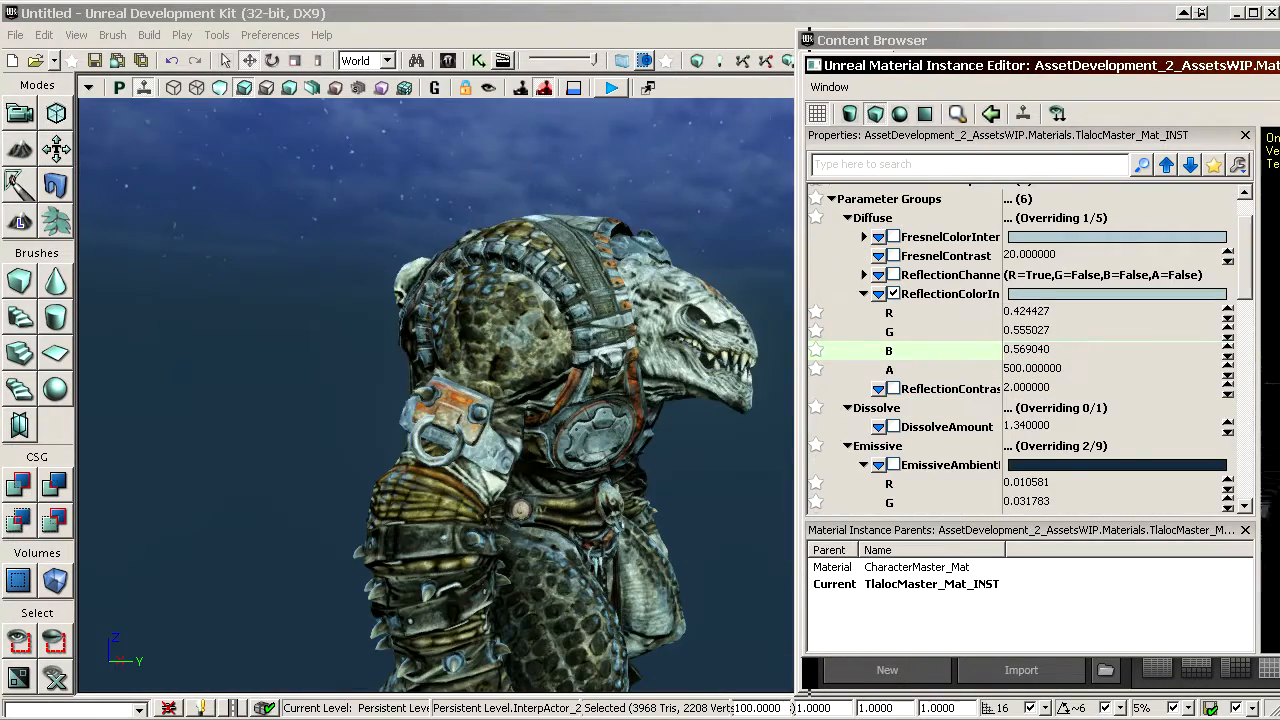
click(1040, 312)
click(1061, 333)
scroll(1061, 334, down, 1)
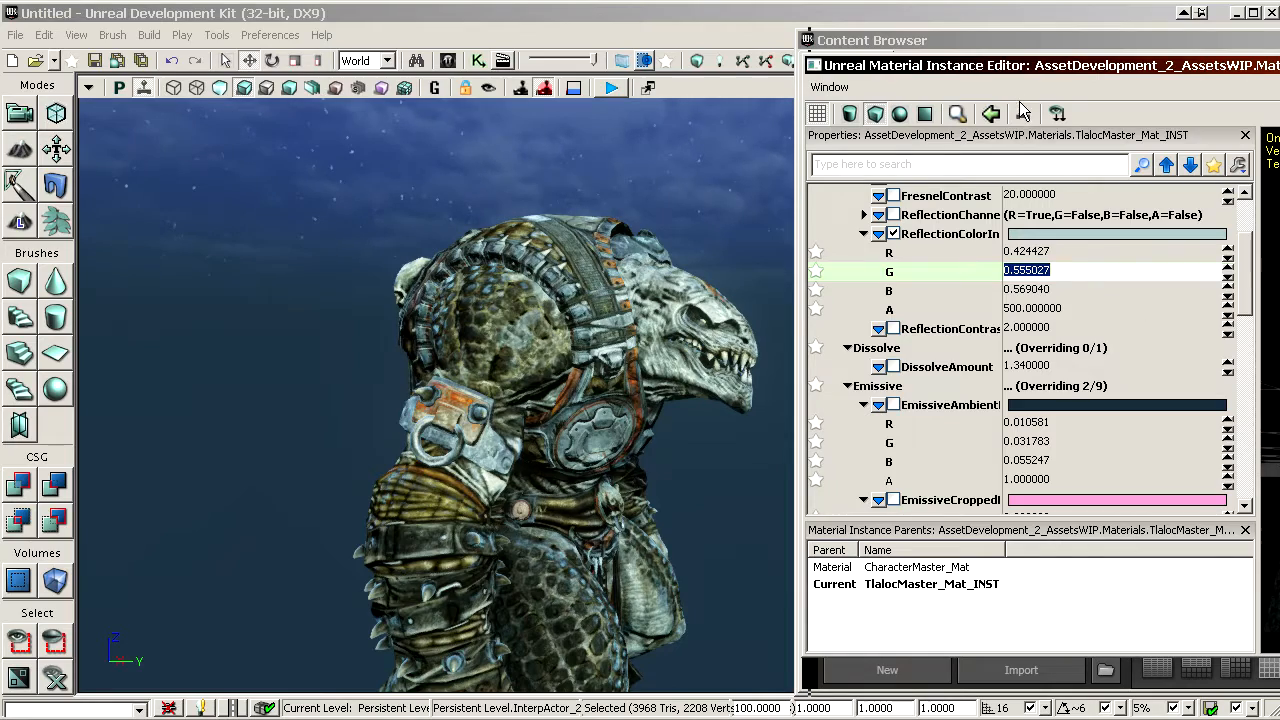
scroll(1077, 280, down, 8)
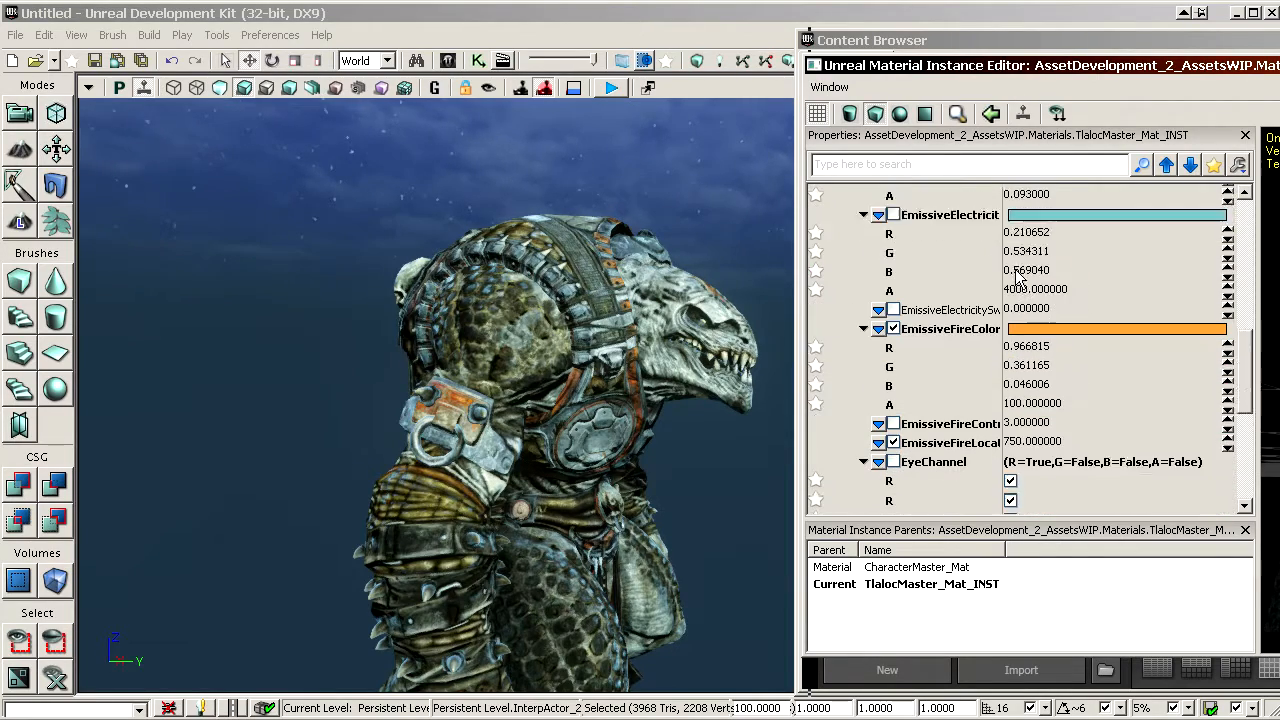
mouse_move(782, 453)
mouse_down()
mouse_move(760, 400)
mouse_move(782, 453)
mouse_up()
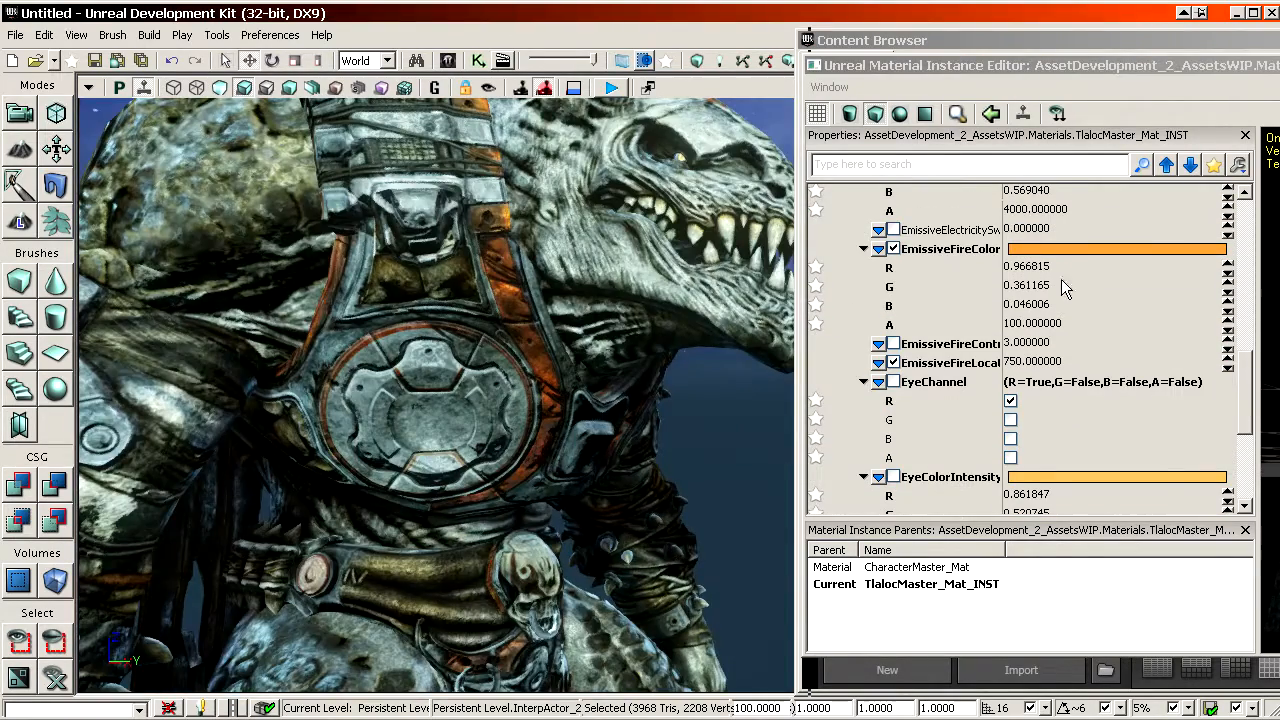
scroll(1071, 354, up, 8)
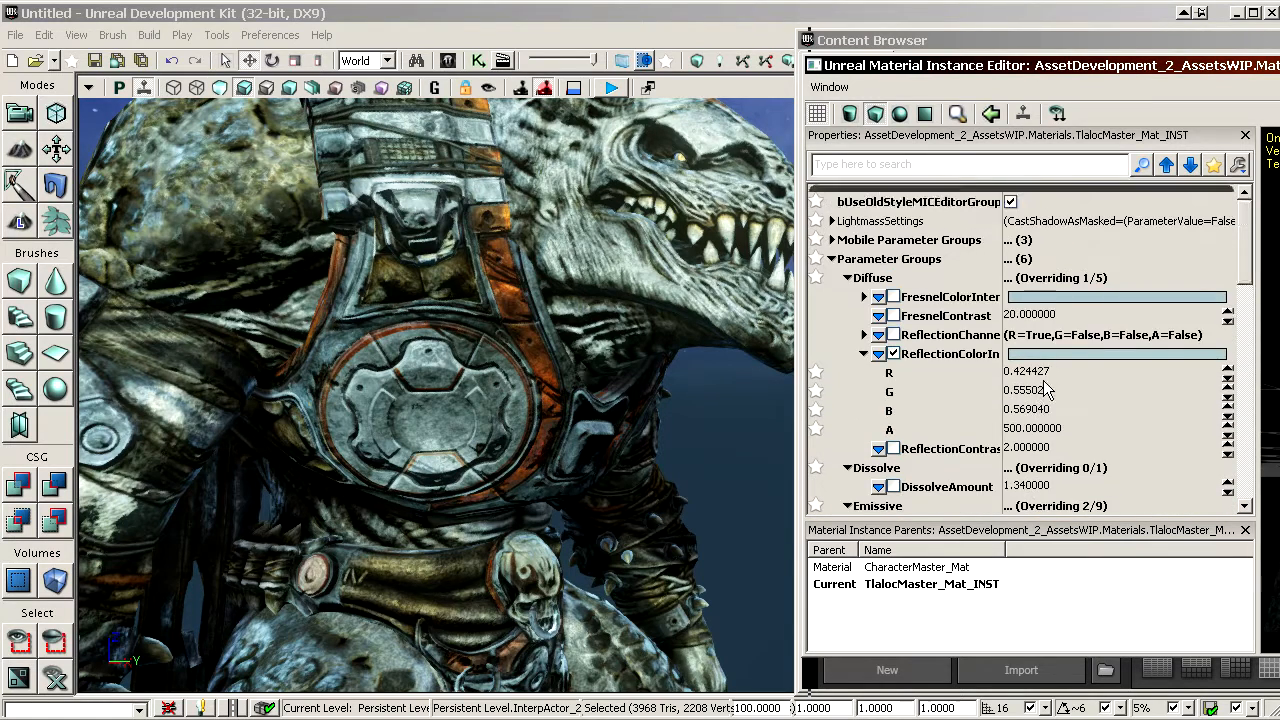
scroll(1045, 390, down, 2)
click(1066, 330)
scroll(1040, 318, down, 9)
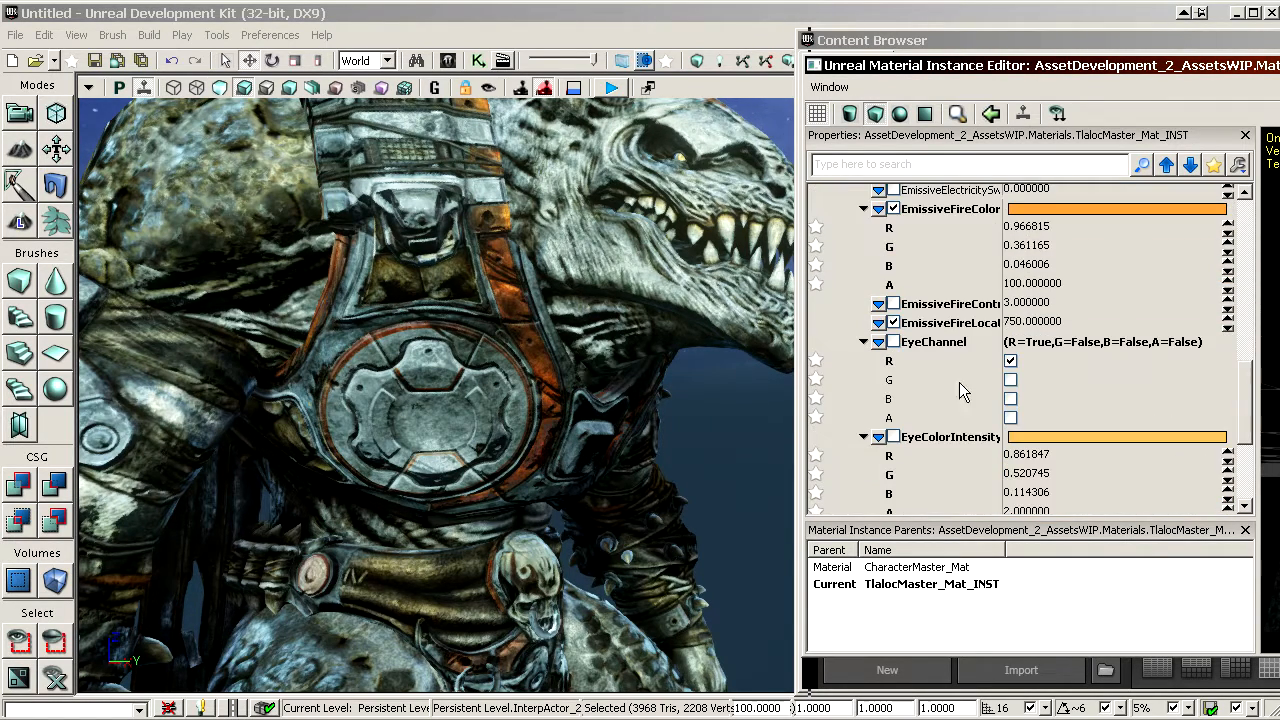
scroll(990, 350, down, 2)
drag(1246, 410, 1249, 236)
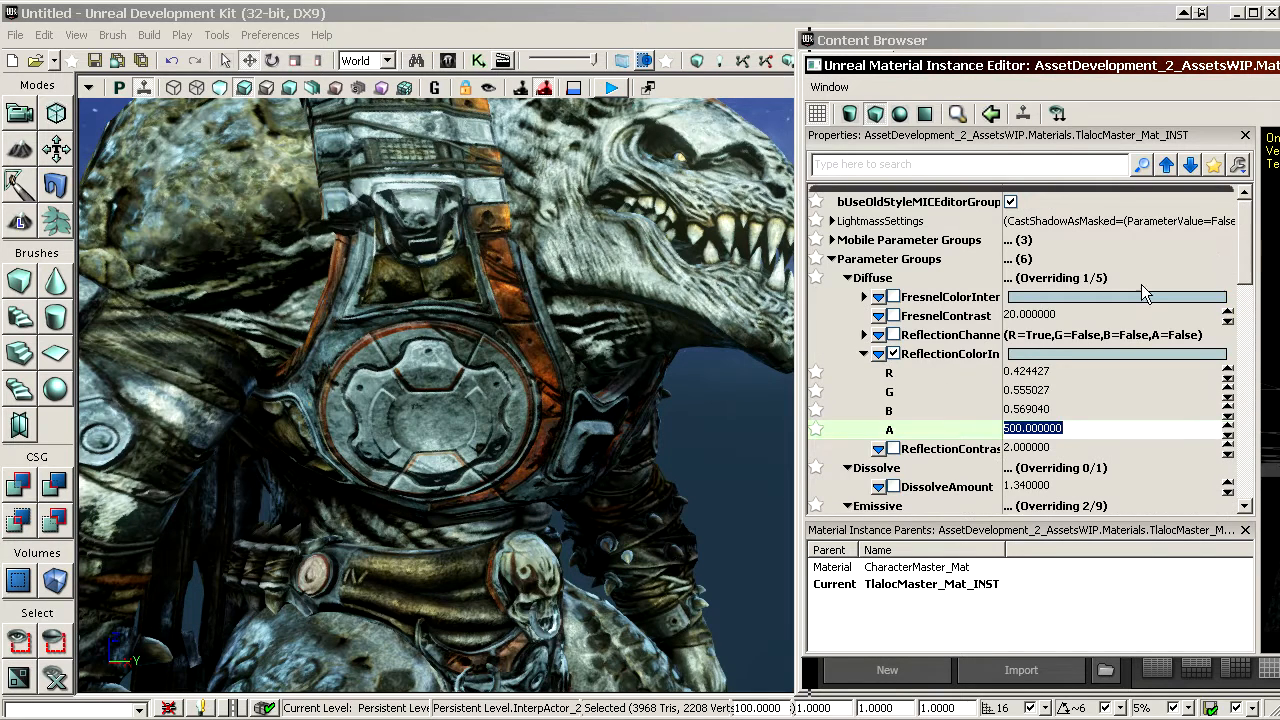
Override the reflection channel mask of TlalocMaster_Mat_INST, switch it from R to G, and view the whole body.
double_click(974, 338)
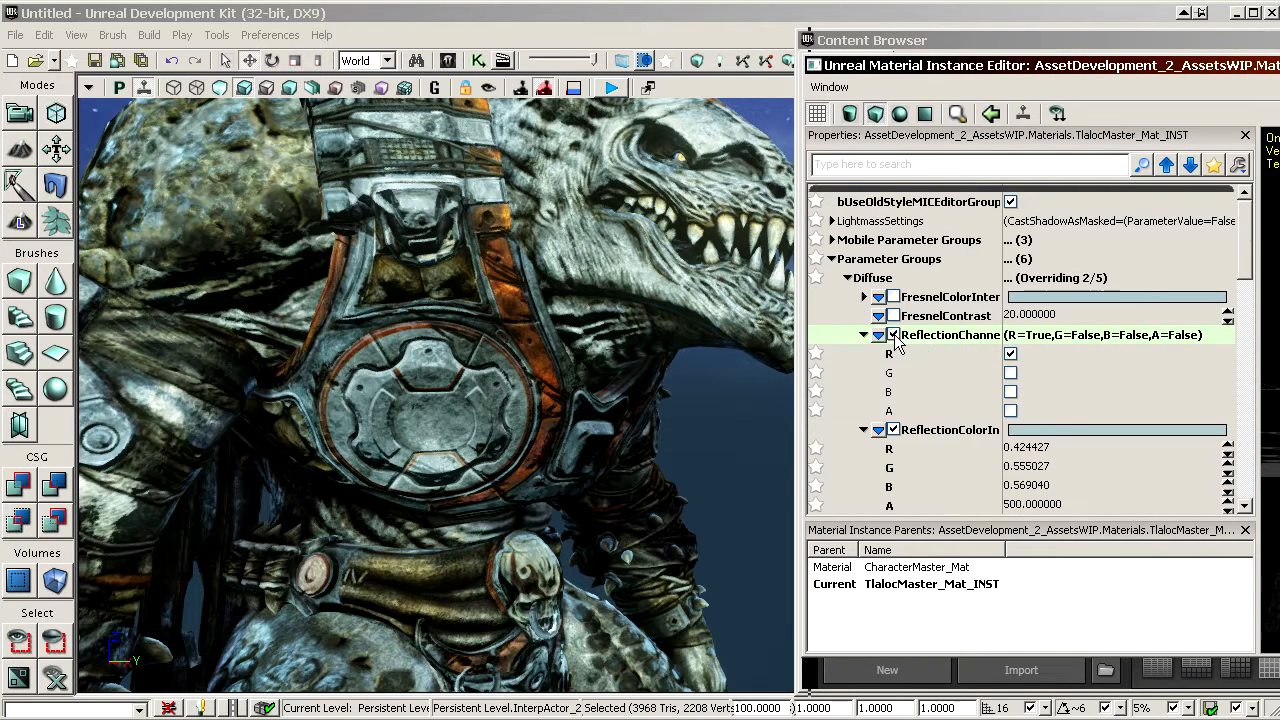
click(1010, 373)
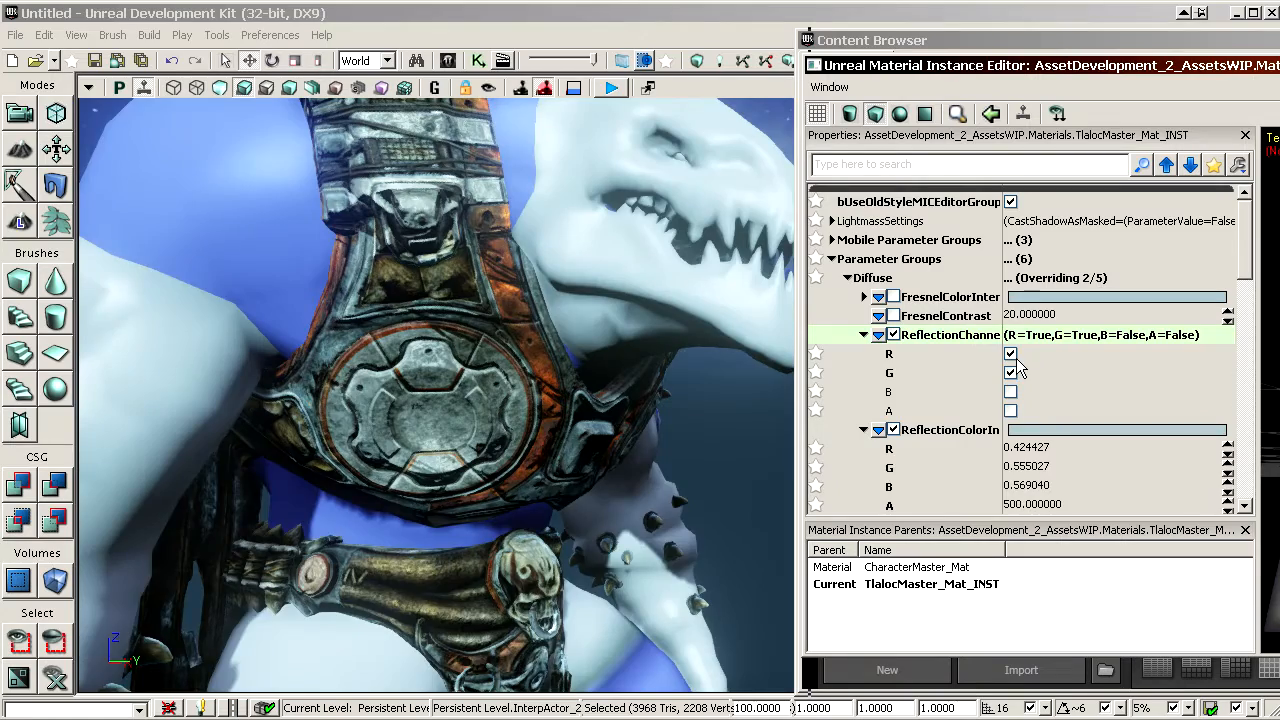
click(1010, 355)
drag(508, 404, 508, 520)
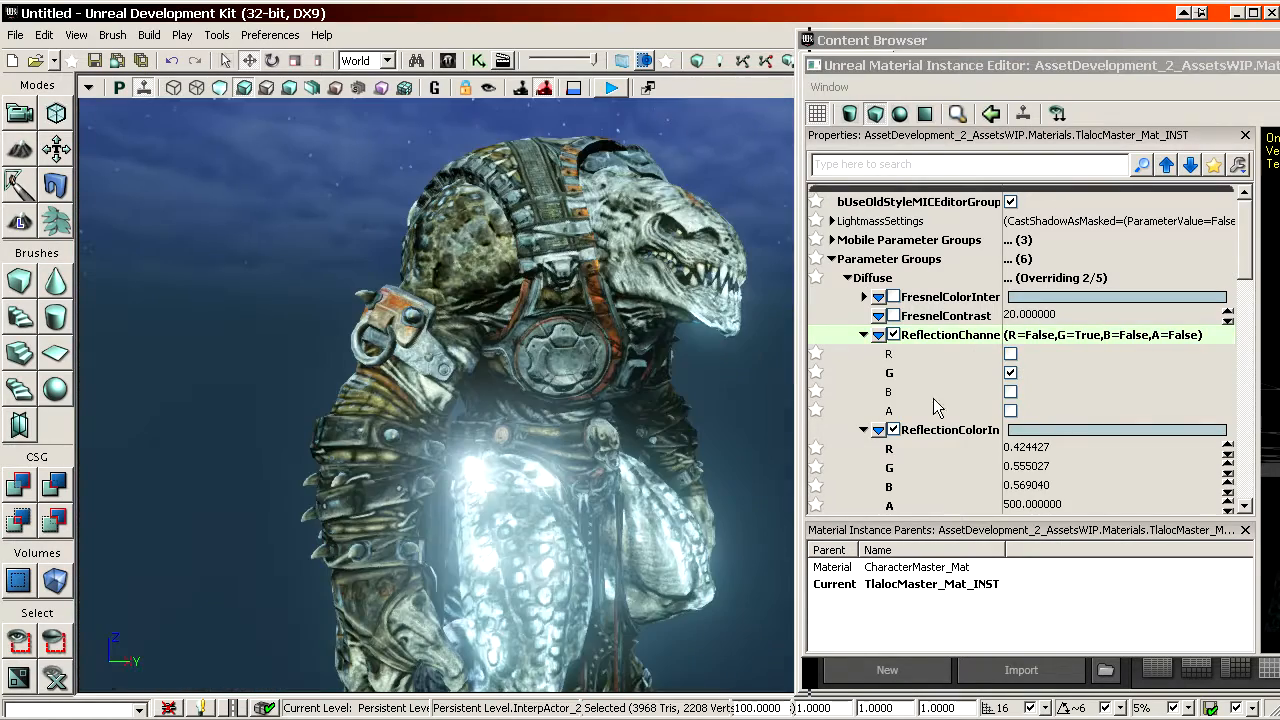
Switch the reflection channel mask from G to B.
click(1268, 606)
click(1010, 392)
click(1010, 373)
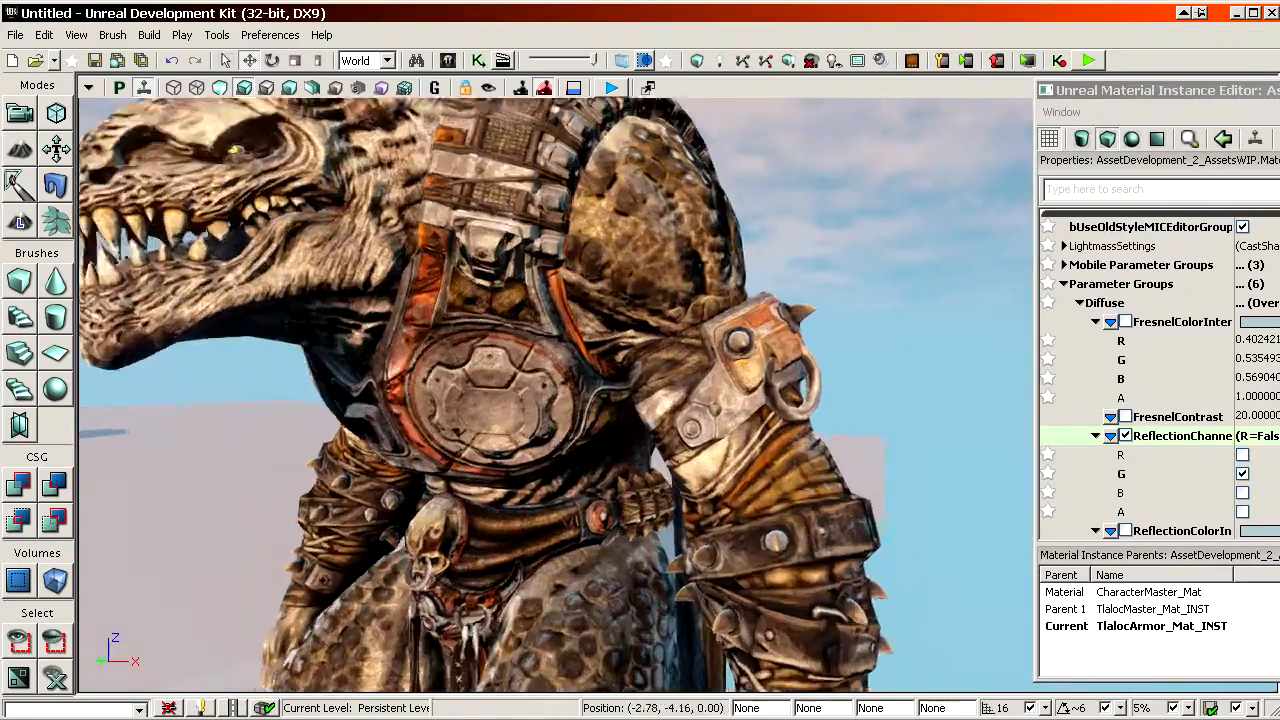
Inspect the Tlaloc character in the daylight level, from the full body to a close-up of the chest medallion.
drag(556, 394, 530, 470)
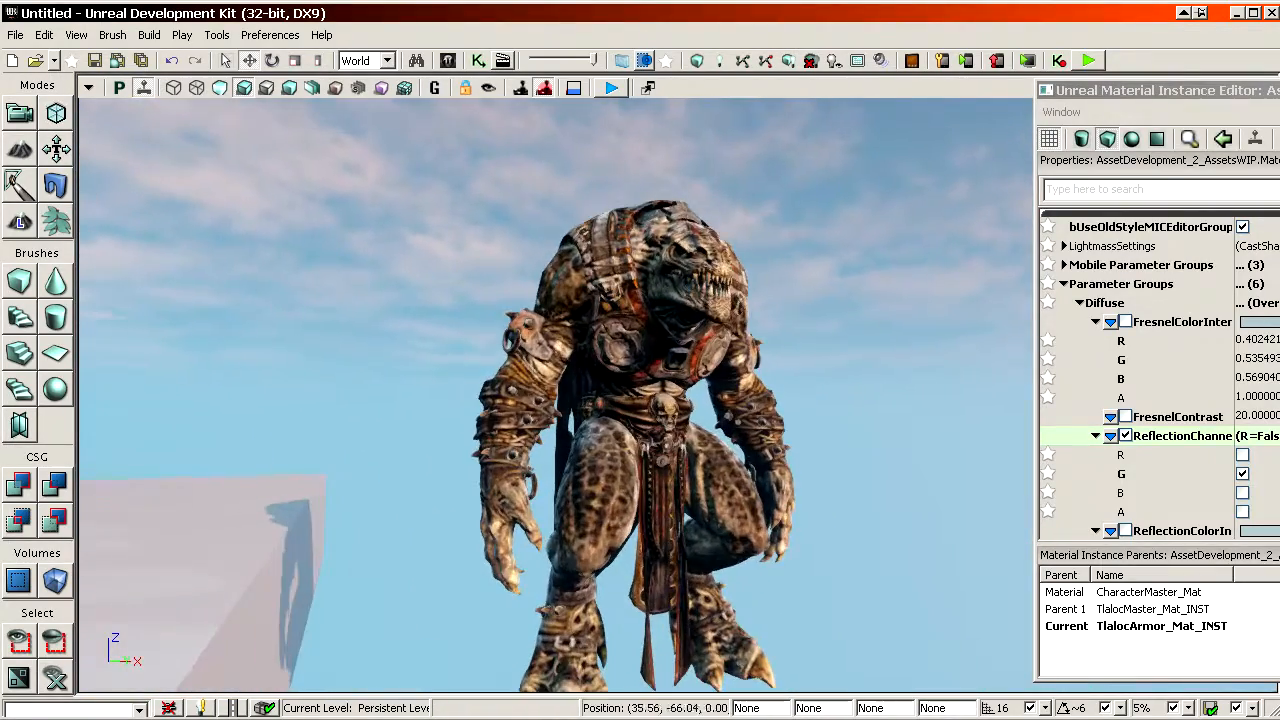
drag(812, 455, 712, 235)
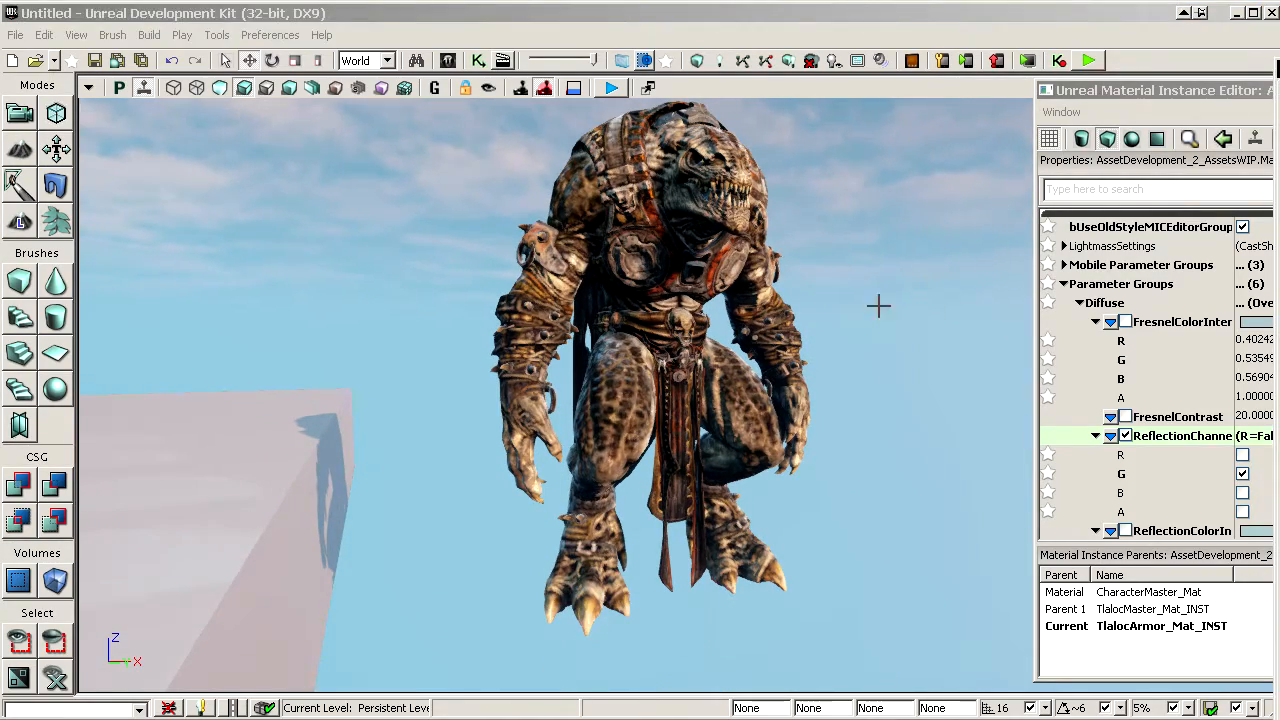
drag(877, 306, 860, 140)
drag(511, 560, 511, 500)
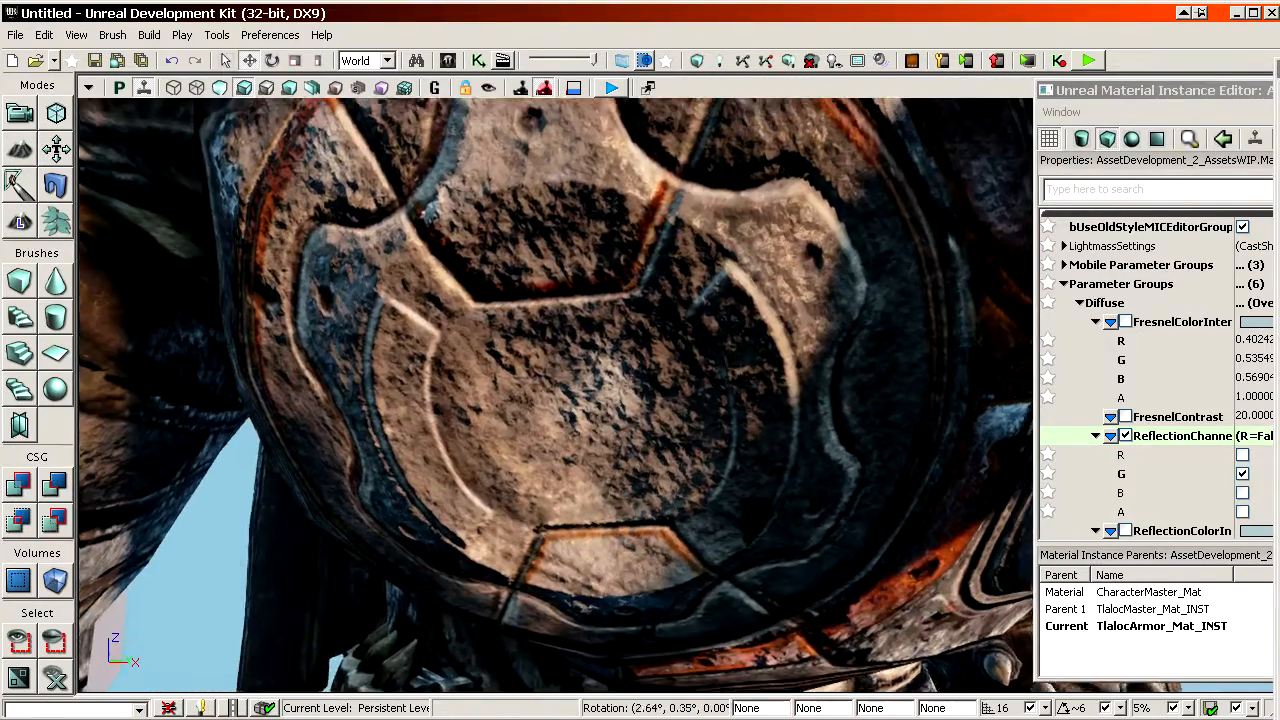
right_drag(511, 500, 511, 440)
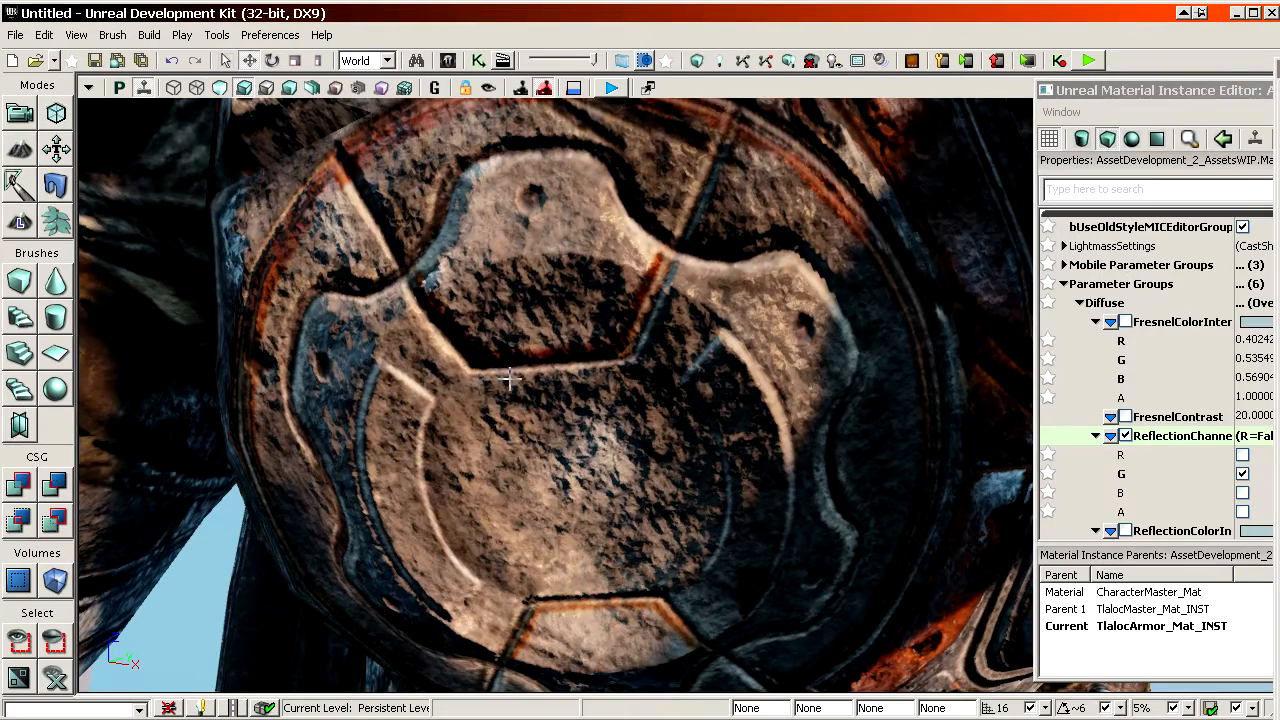
drag(471, 291, 535, 370)
Bring up the Content Browser with the Materials group and open TlalocArmor_Mat_INST for editing.
drag(1279, 56, 546, 32)
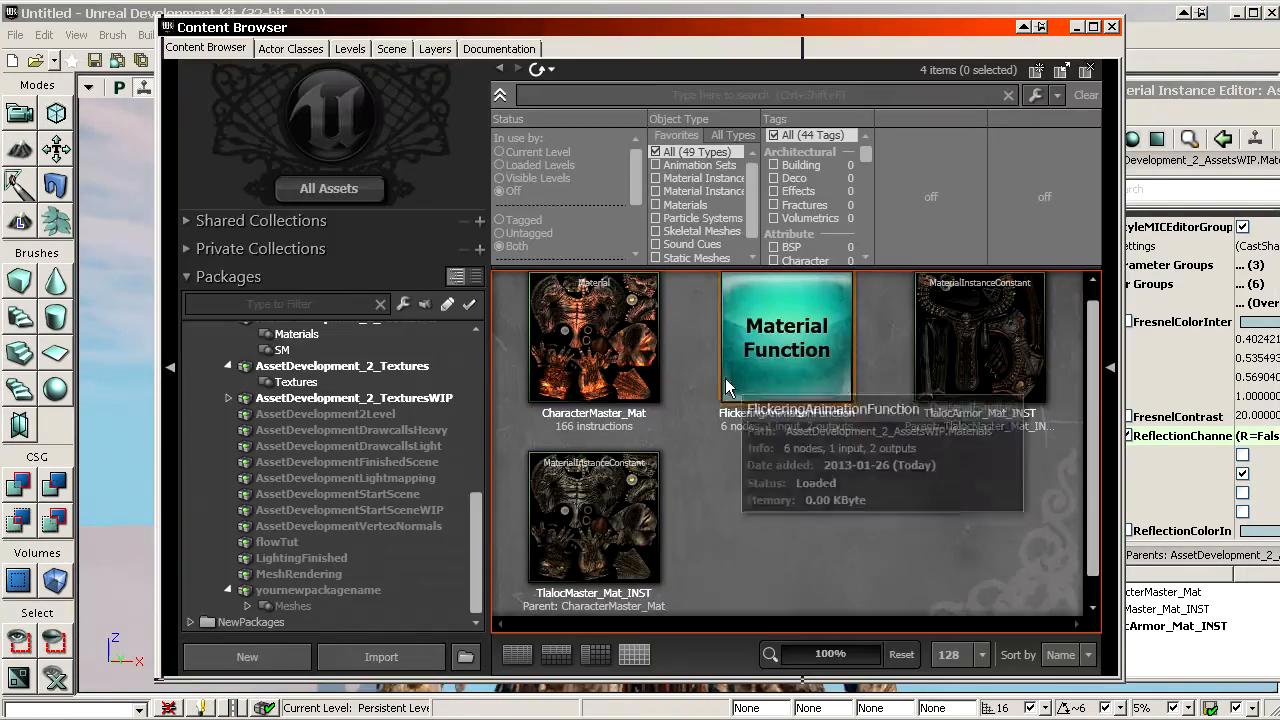
right_drag(690, 367, 668, 334)
scroll(616, 446, up, 1)
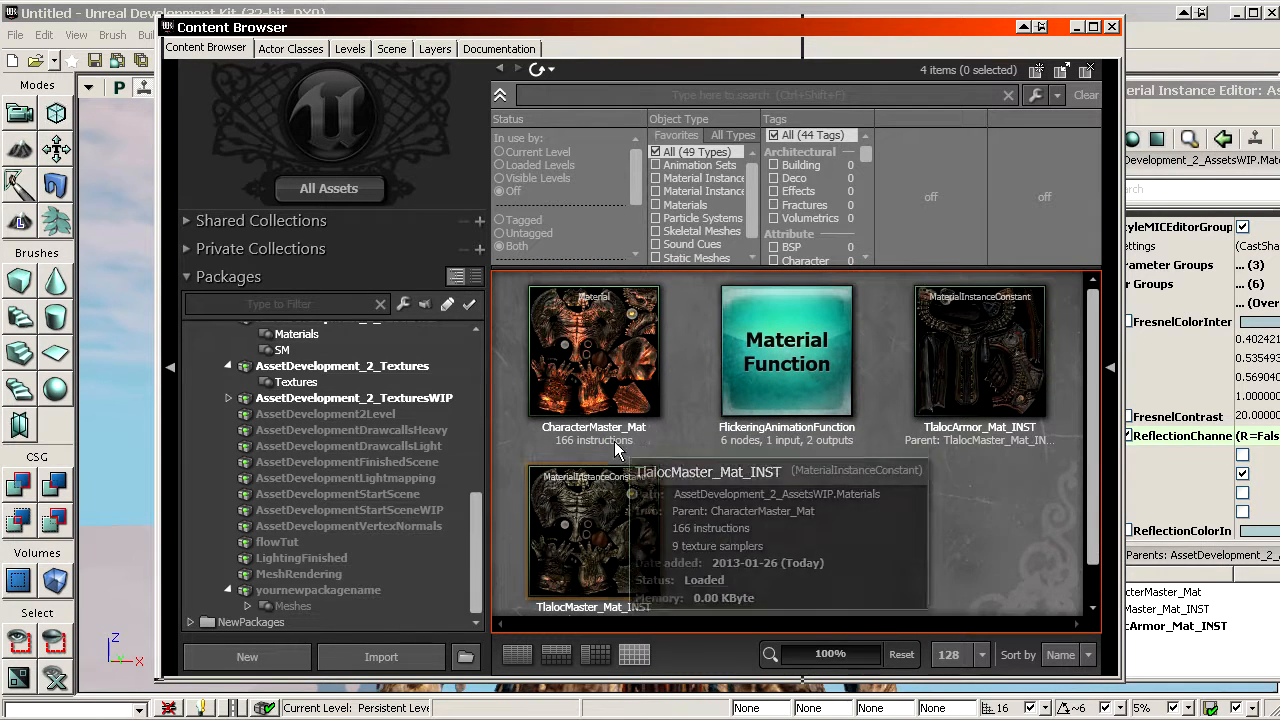
right_click(760, 502)
click(828, 438)
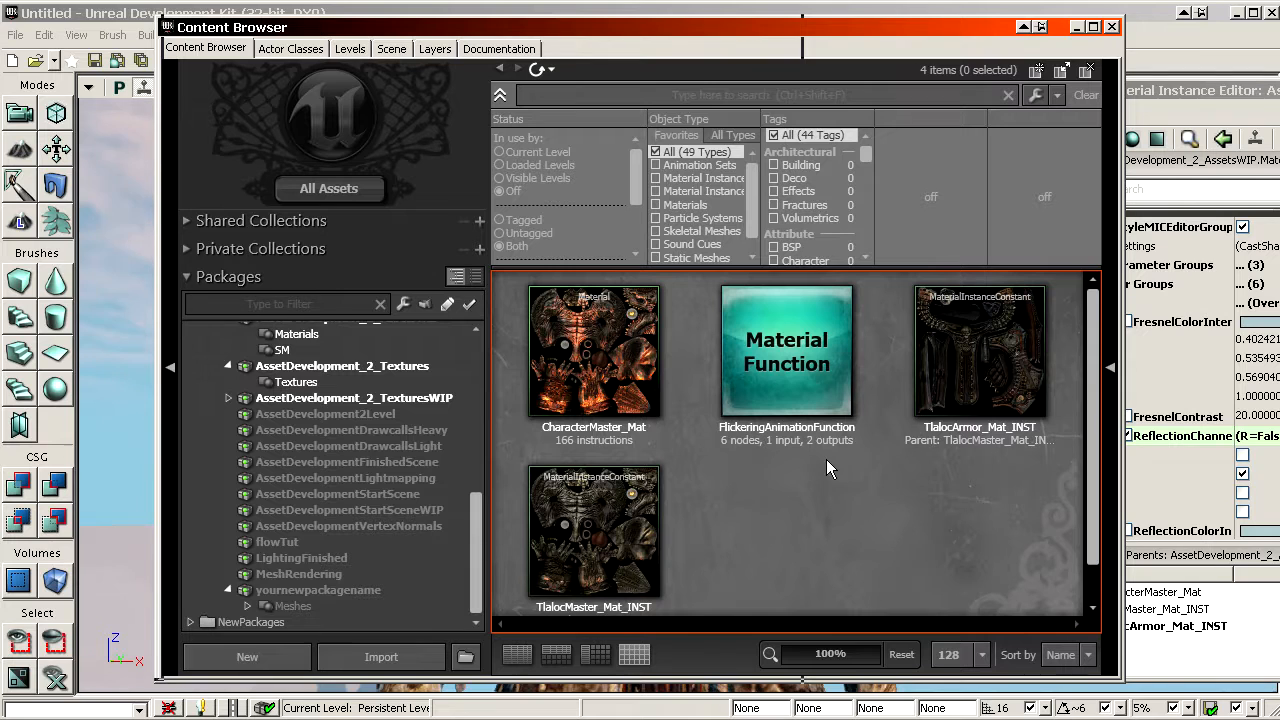
double_click(983, 345)
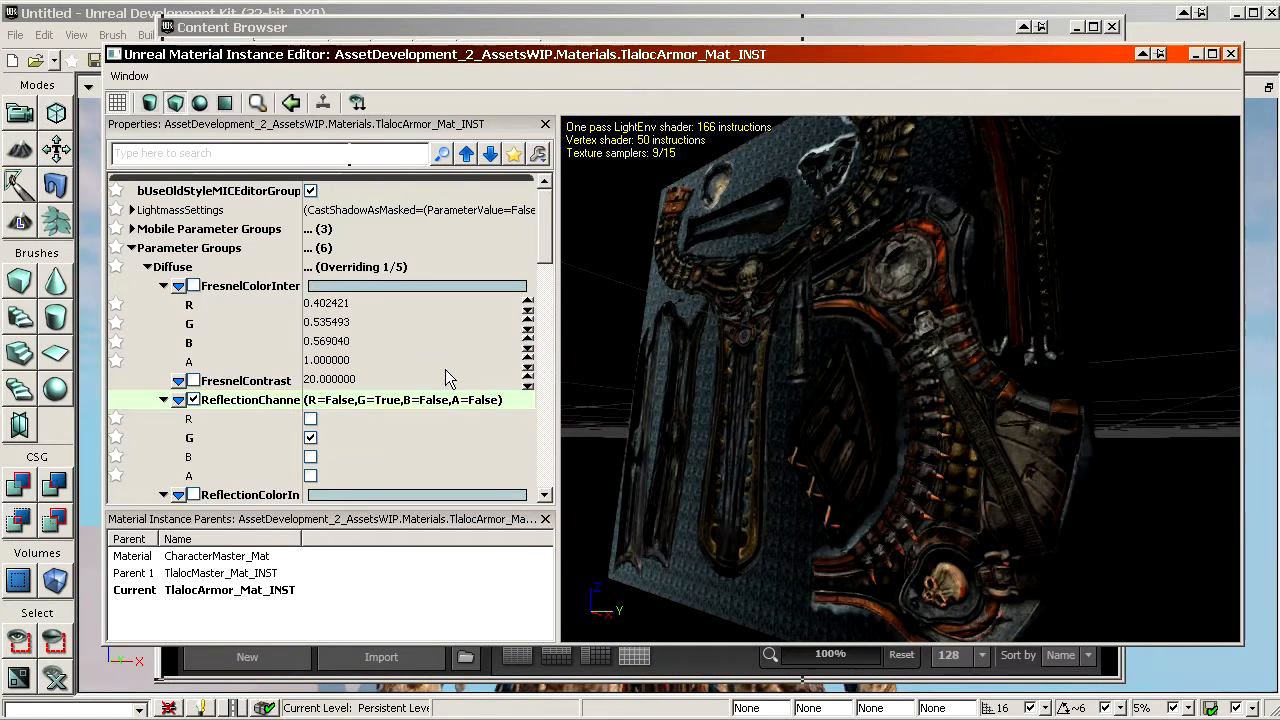
Look over the armor instance's parameters and collapse the Fresnel color, reflection channel and reflection color entries in the Diffuse group.
click(340, 341)
scroll(257, 318, down, 1)
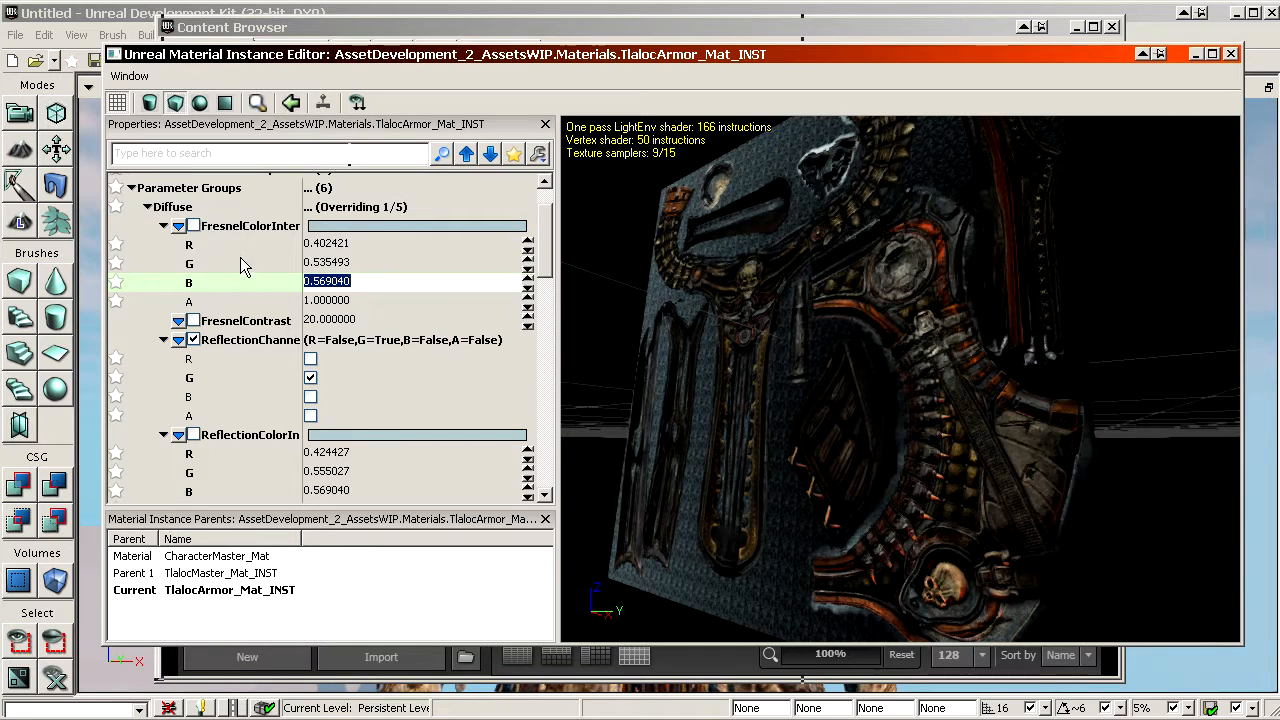
scroll(313, 362, down, 5)
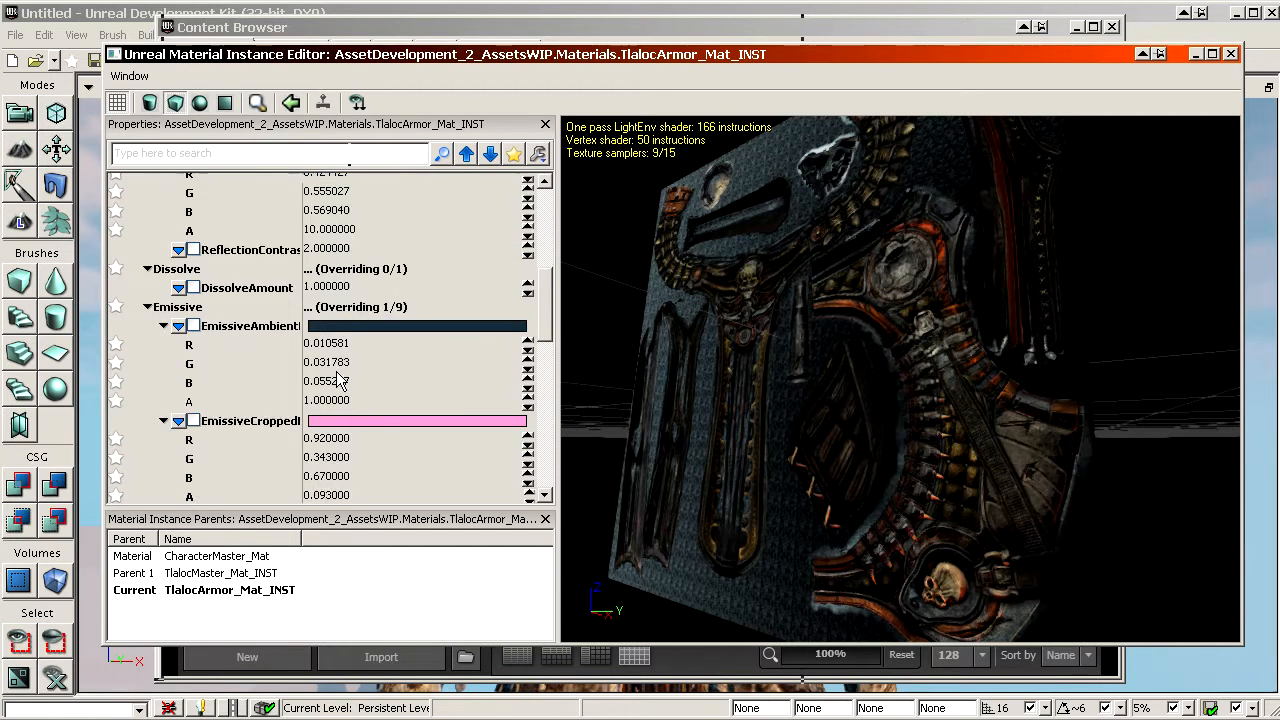
scroll(345, 370, up, 4)
scroll(330, 350, up, 2)
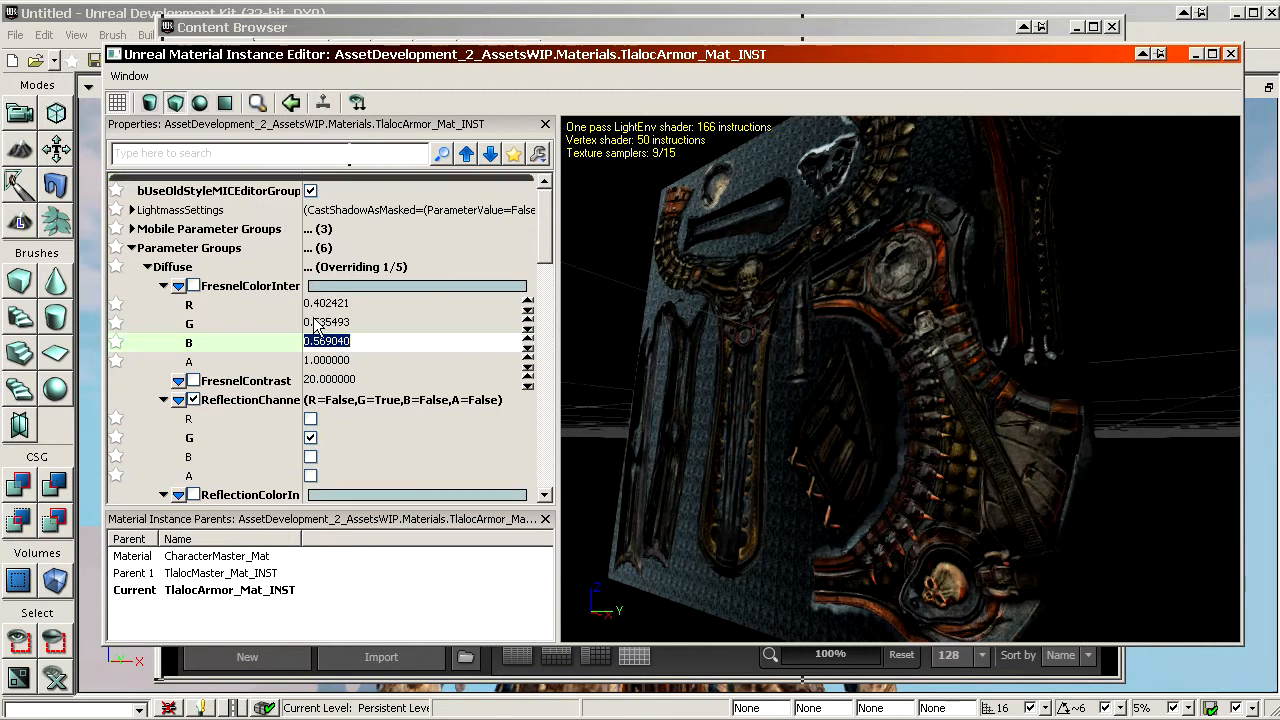
double_click(225, 288)
double_click(230, 324)
double_click(242, 343)
click(250, 400)
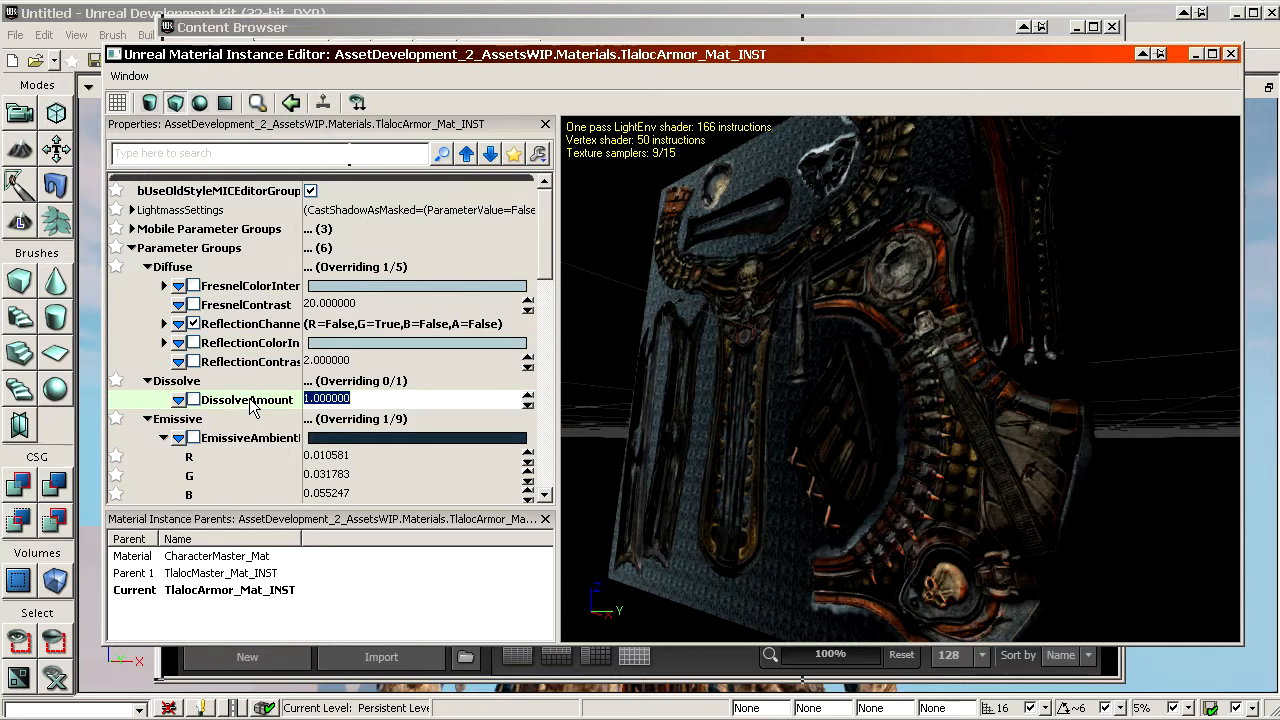
Collapse the ambient, cropped, electricity and fire color entries plus EyeChannel and EyeColorIntensity in the Emissive group.
double_click(238, 438)
scroll(266, 430, down, 1)
double_click(243, 378)
scroll(243, 383, down, 1)
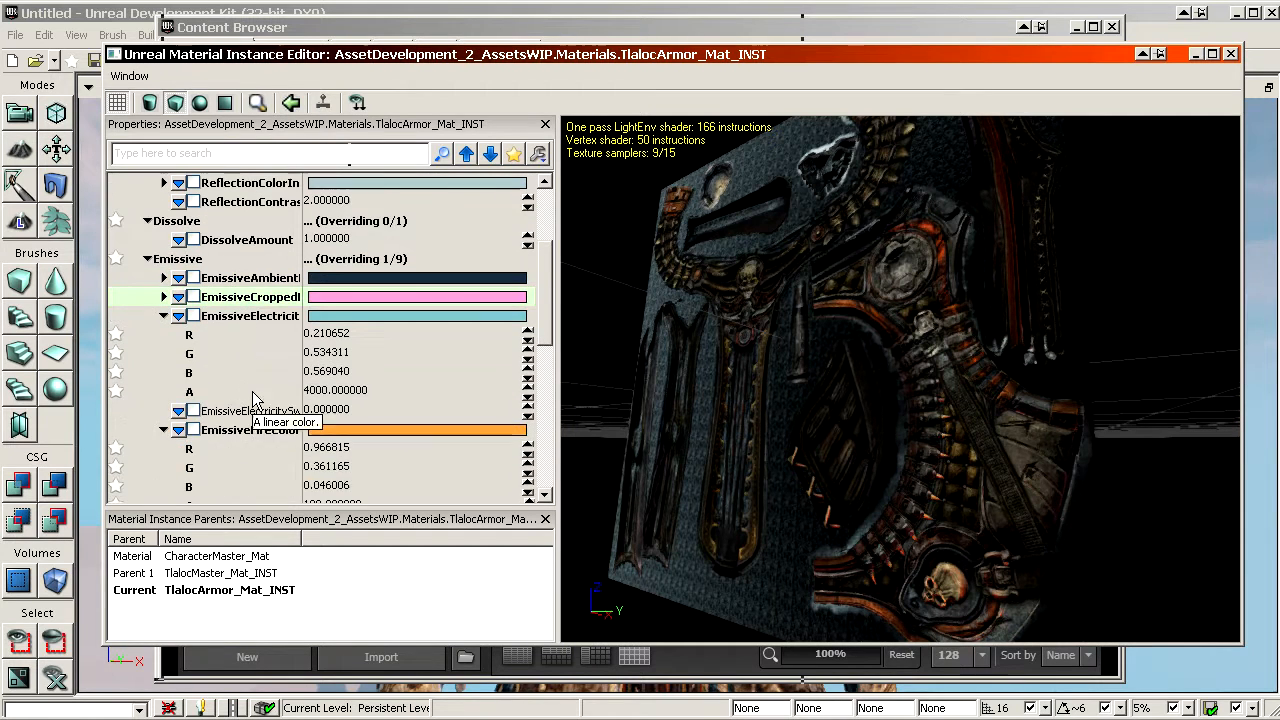
double_click(243, 316)
double_click(243, 355)
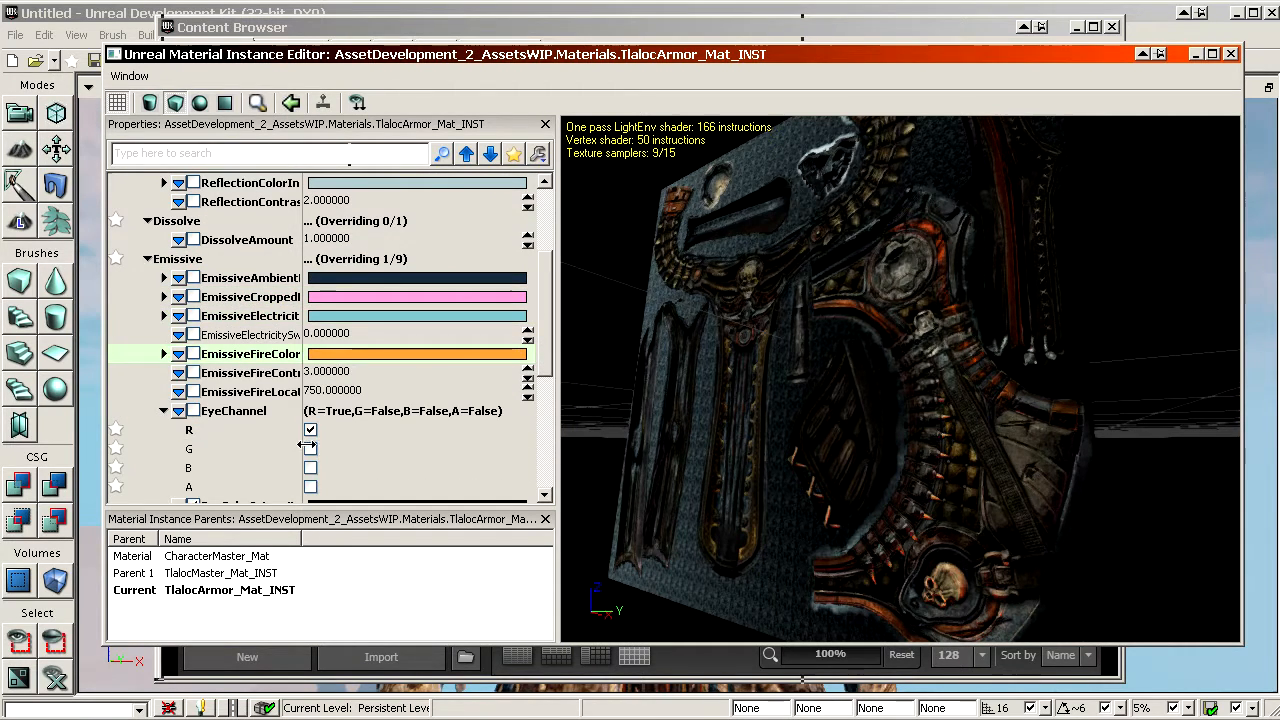
double_click(228, 412)
double_click(245, 429)
scroll(240, 343, down, 2)
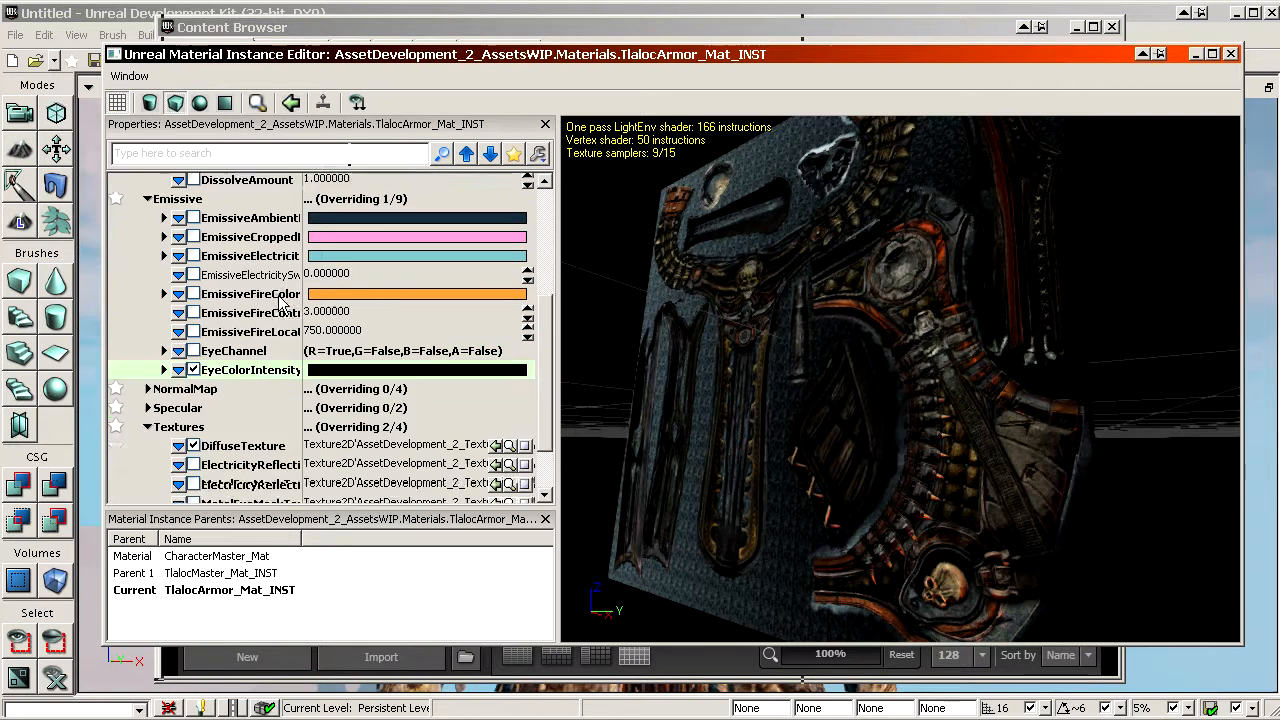
Expand the NormalMap and Specular groups and review all TlalocArmor_Mat_INST parameters from Diffuse down to the Textures group.
double_click(180, 334)
double_click(210, 315)
scroll(268, 381, down, 2)
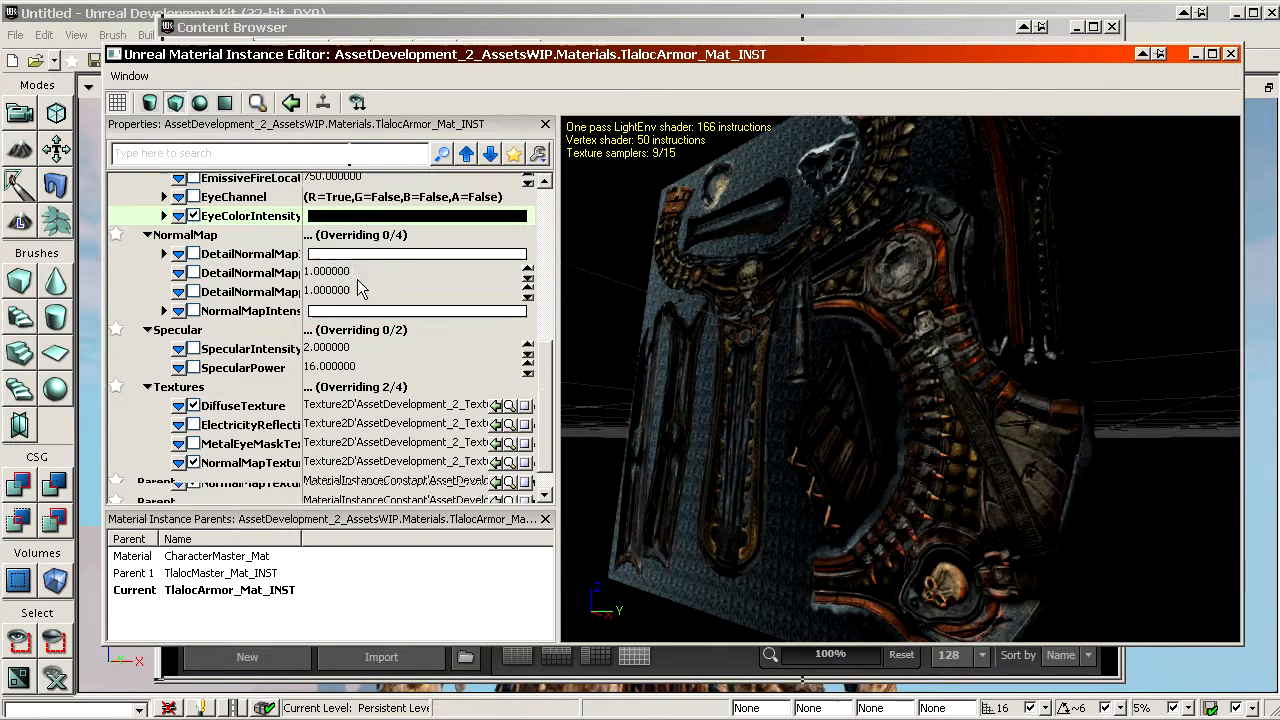
scroll(300, 400, up, 5)
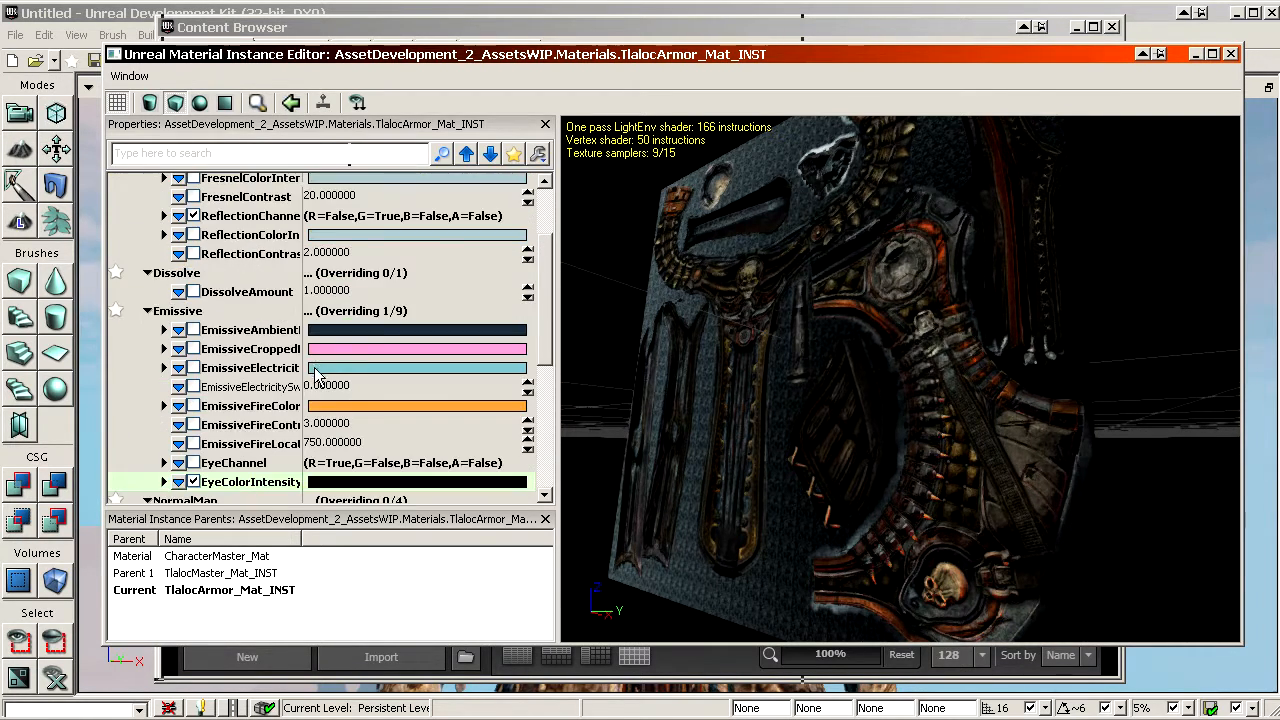
scroll(335, 367, up, 2)
scroll(322, 355, down, 2)
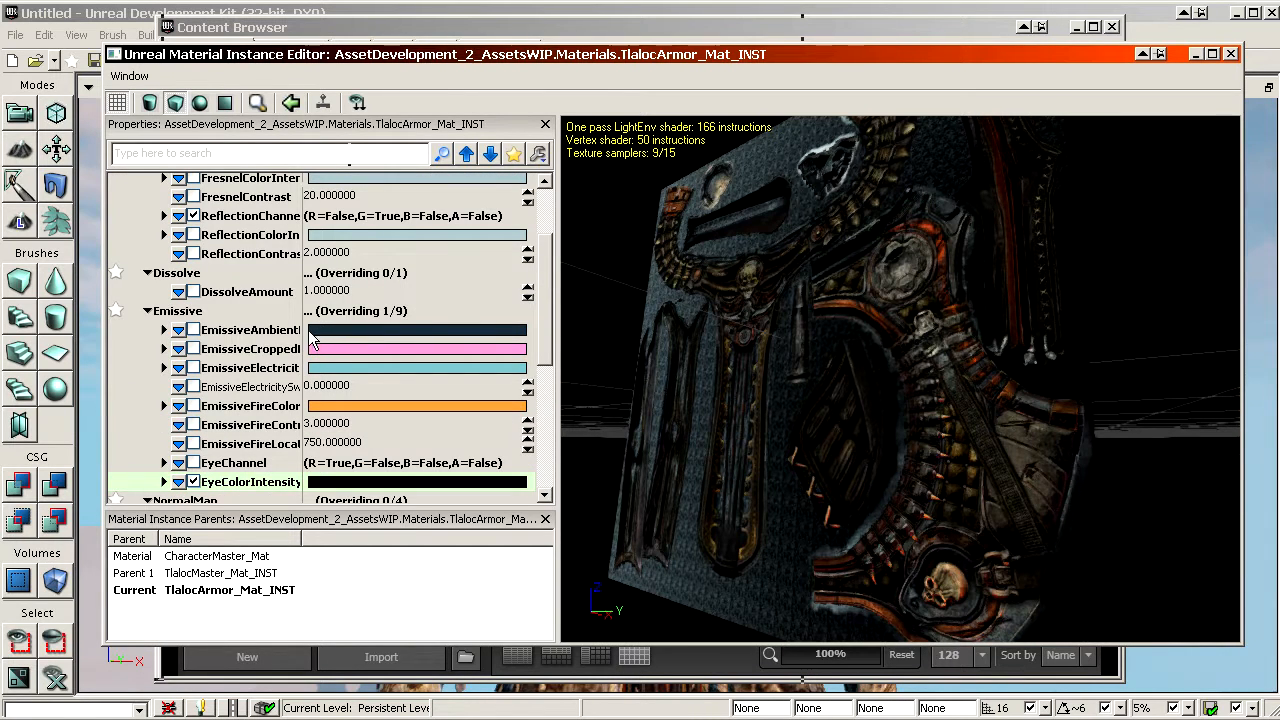
scroll(295, 348, down, 3)
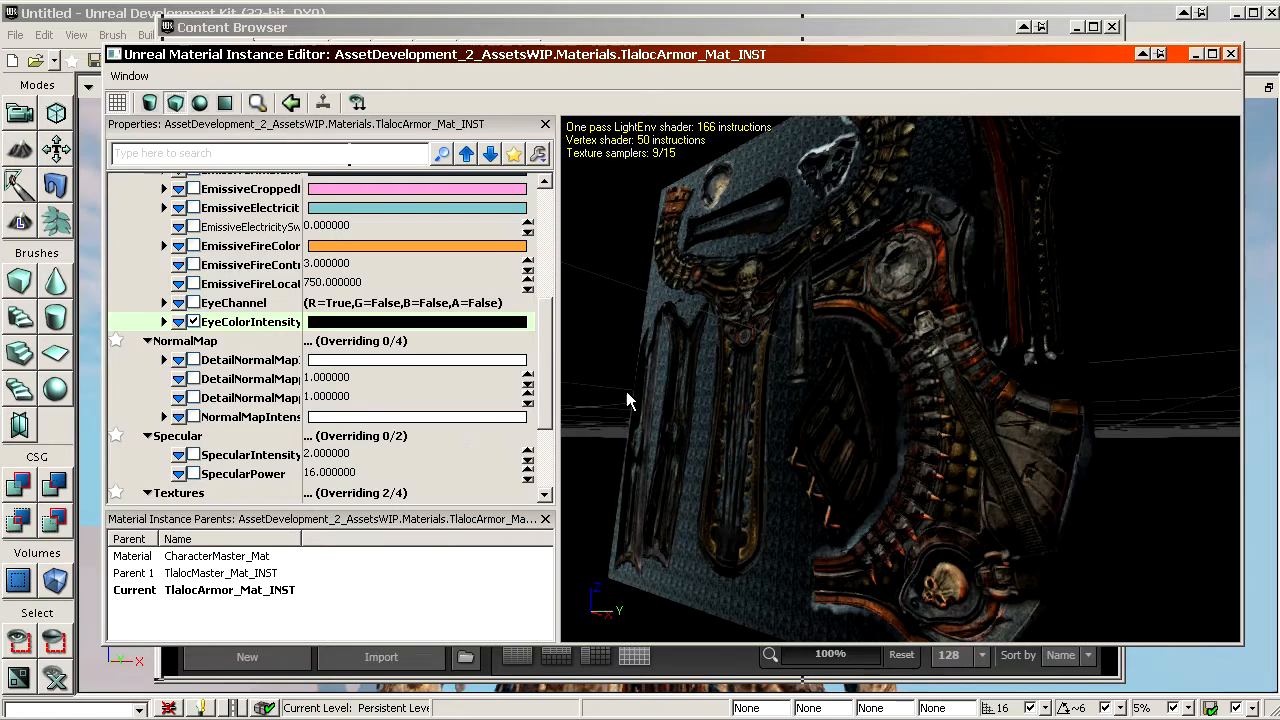
drag(547, 350, 534, 409)
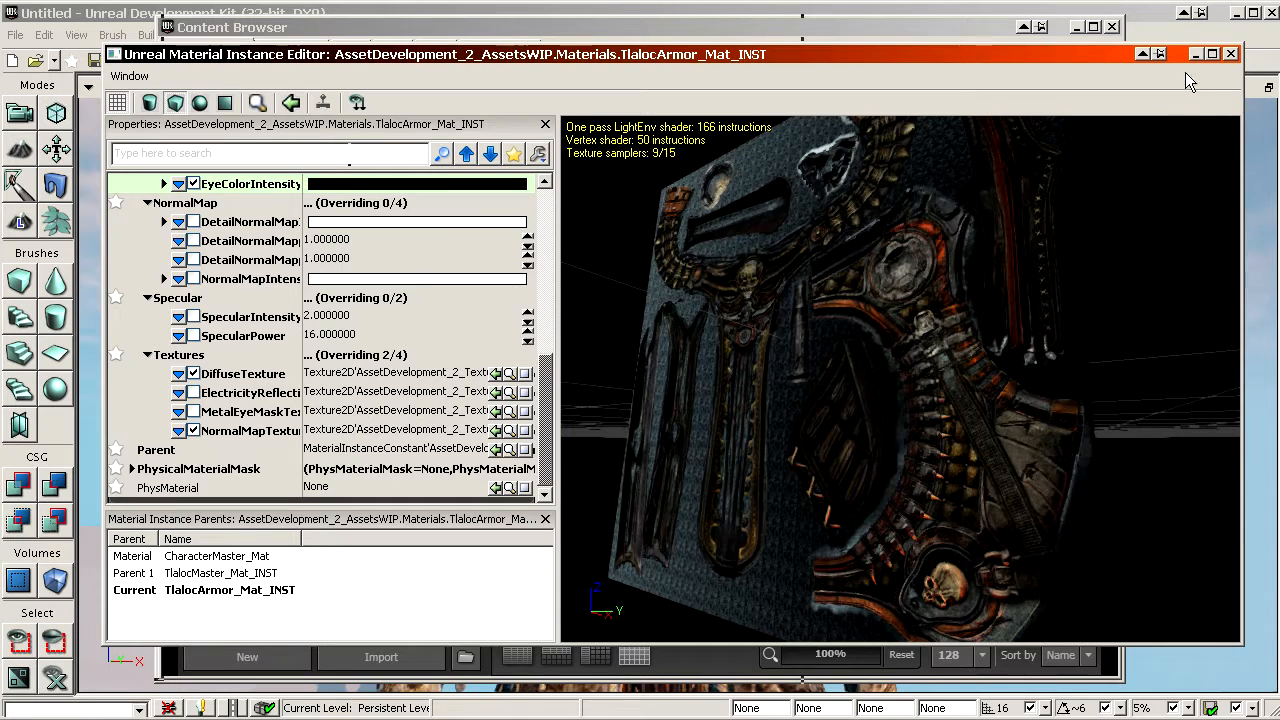
Close the TlalocArmor_Mat_INST editor and compare the parent and instruction details of CharacterMaster_Mat, TlalocMaster_Mat_INST and TlalocArmor_Mat_INST in the Materials group.
click(1231, 54)
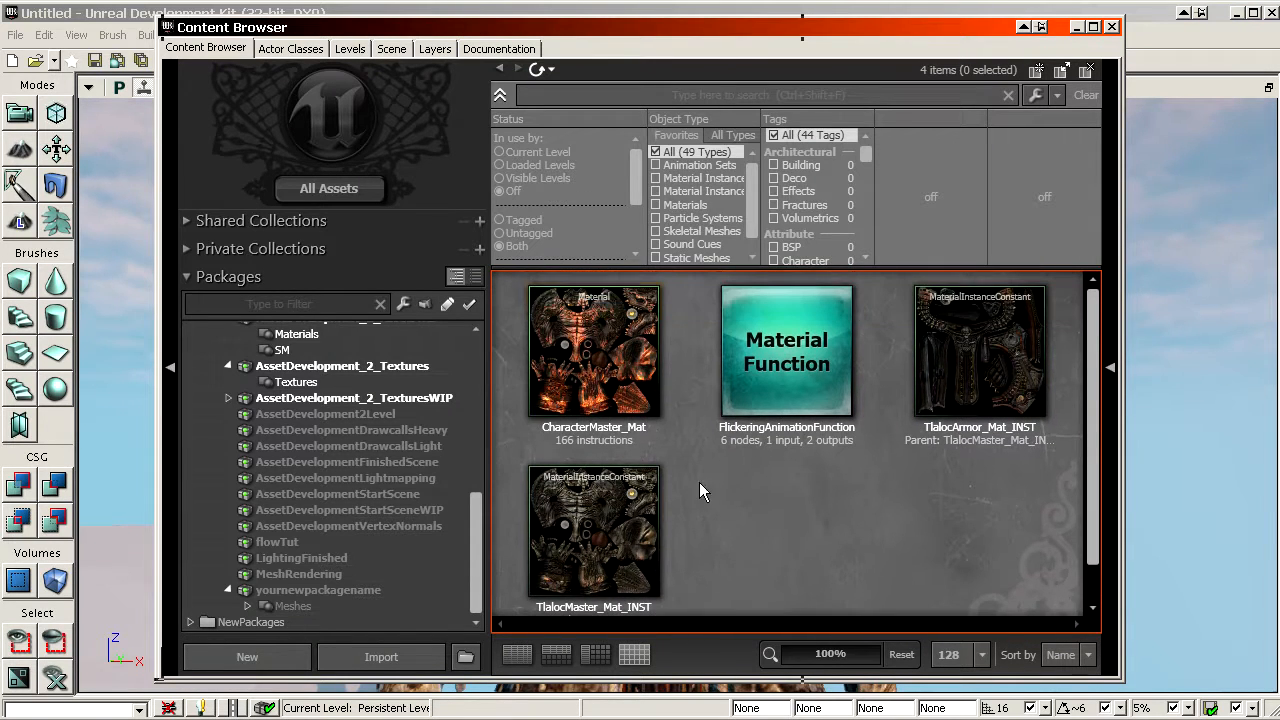
click(596, 370)
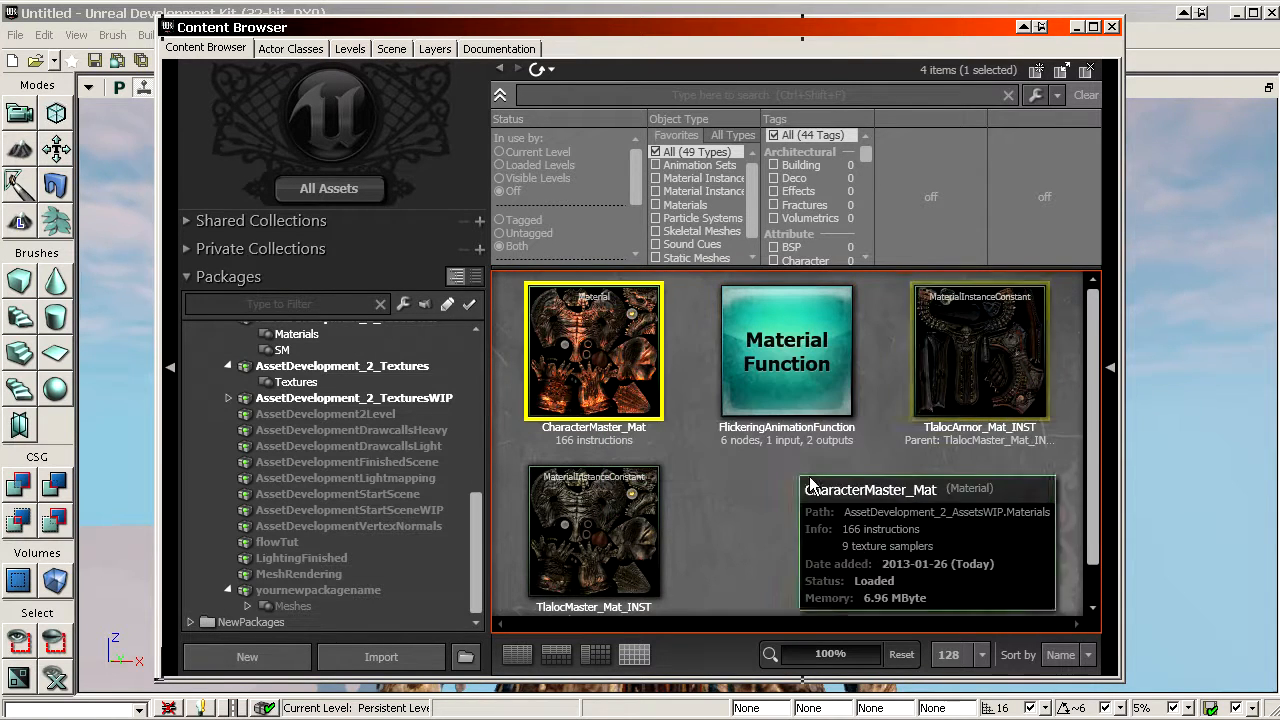
click(836, 516)
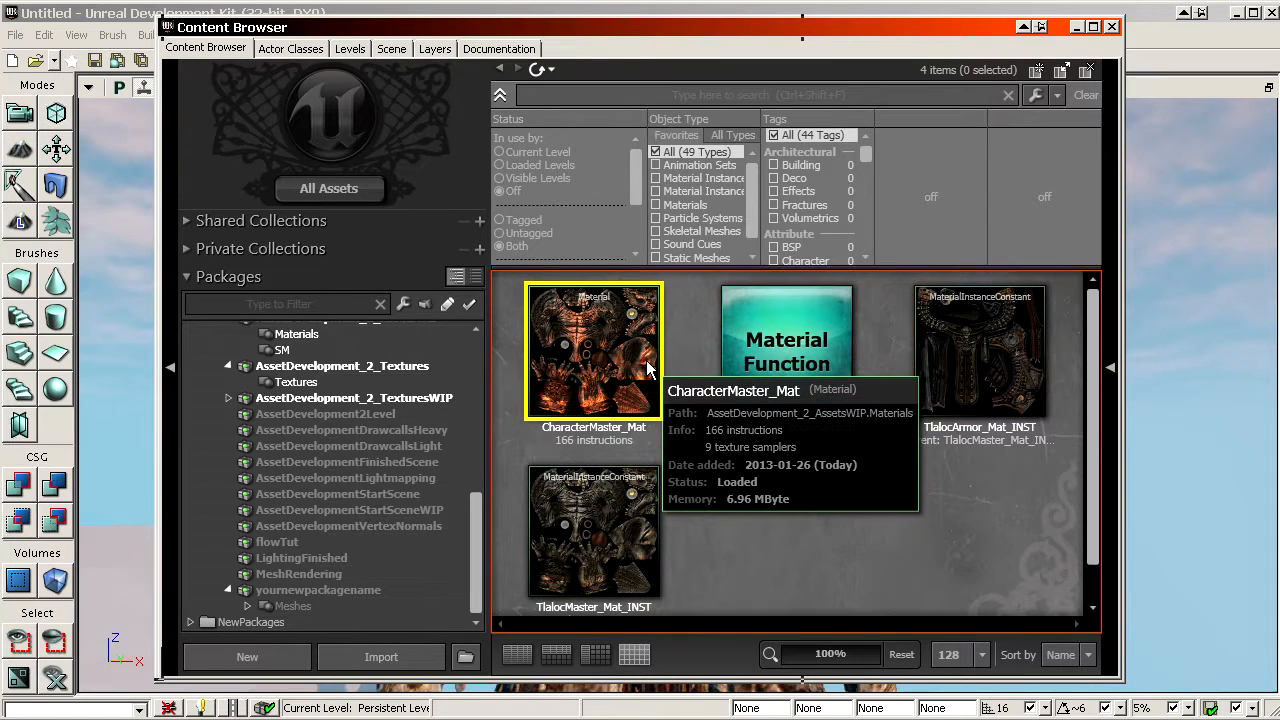
click(1010, 366)
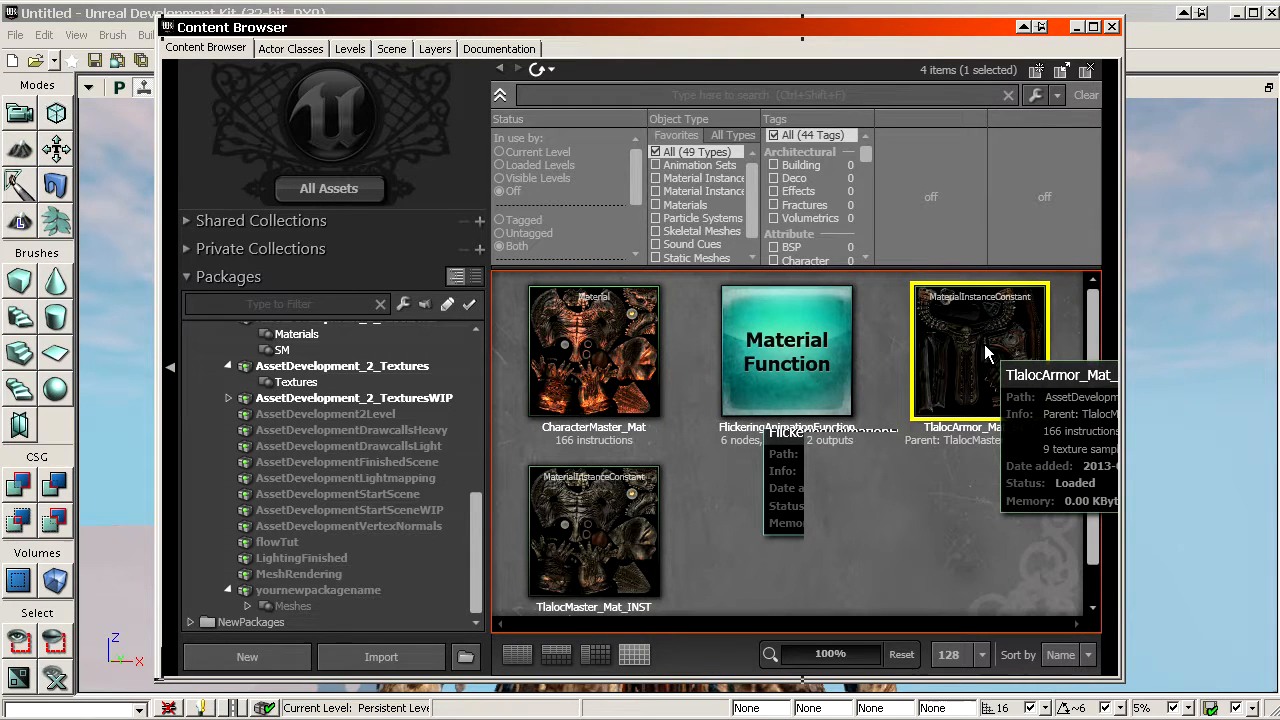
click(590, 522)
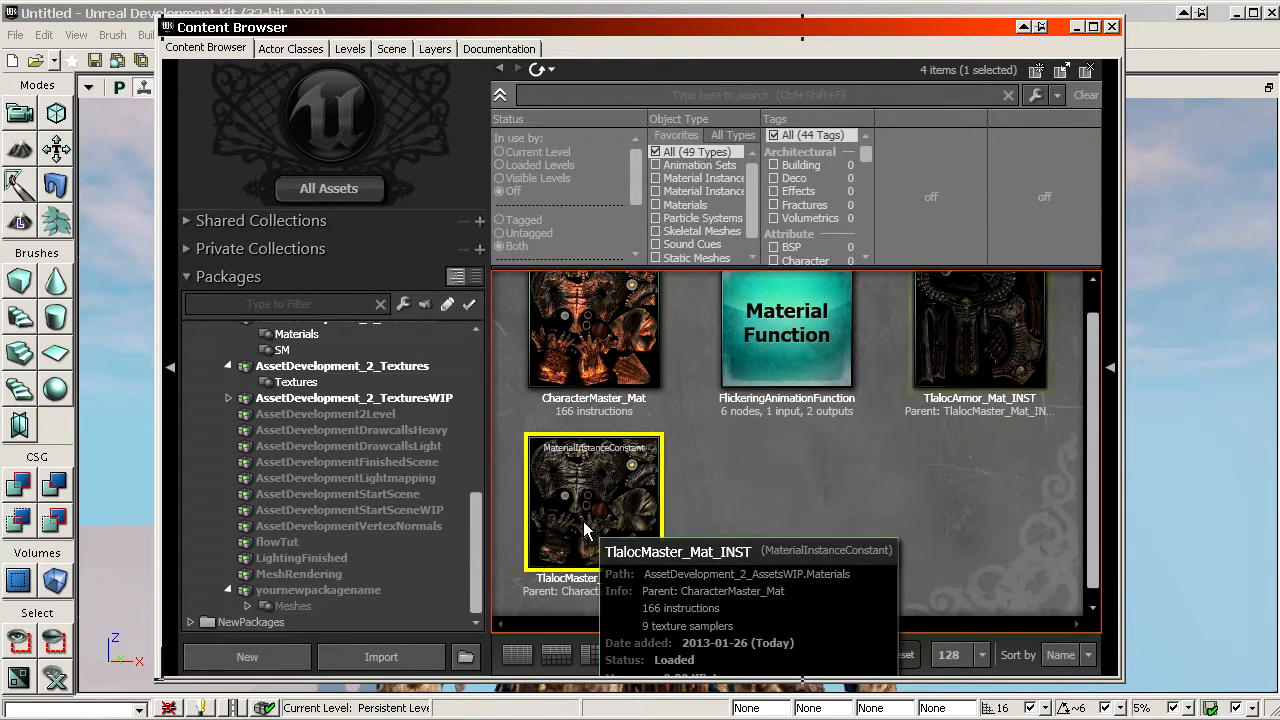
click(971, 369)
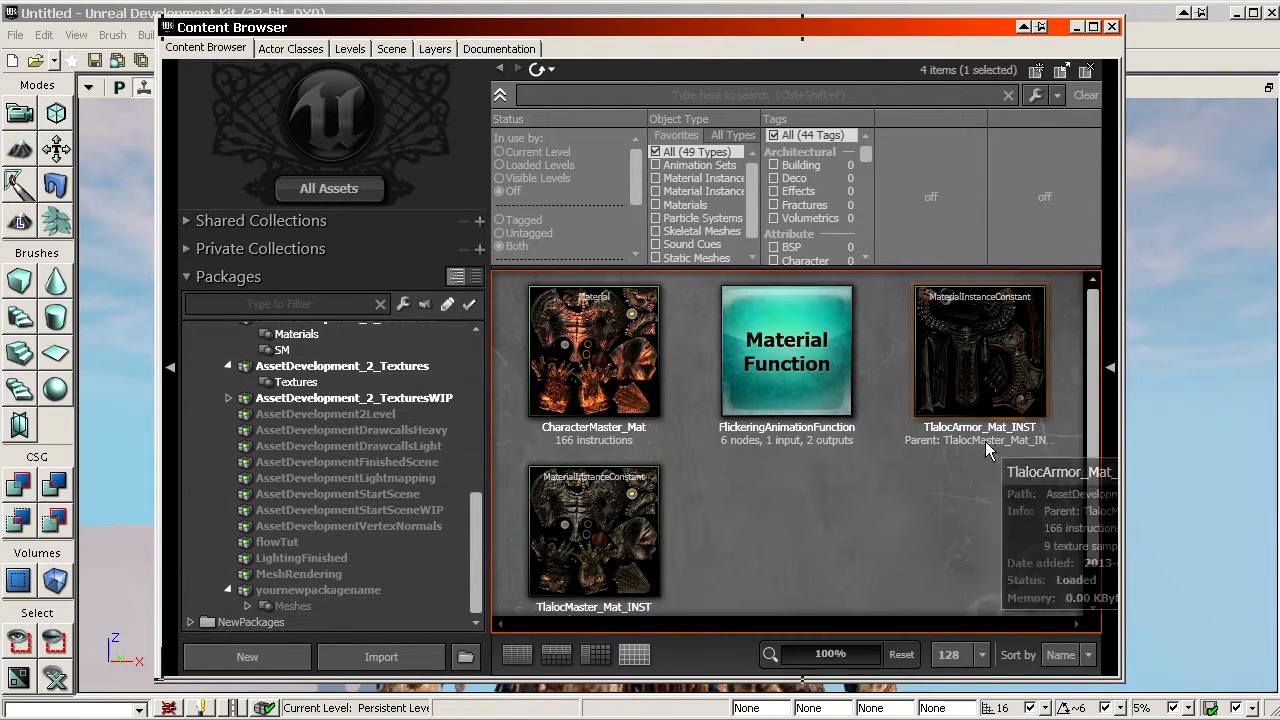
click(977, 367)
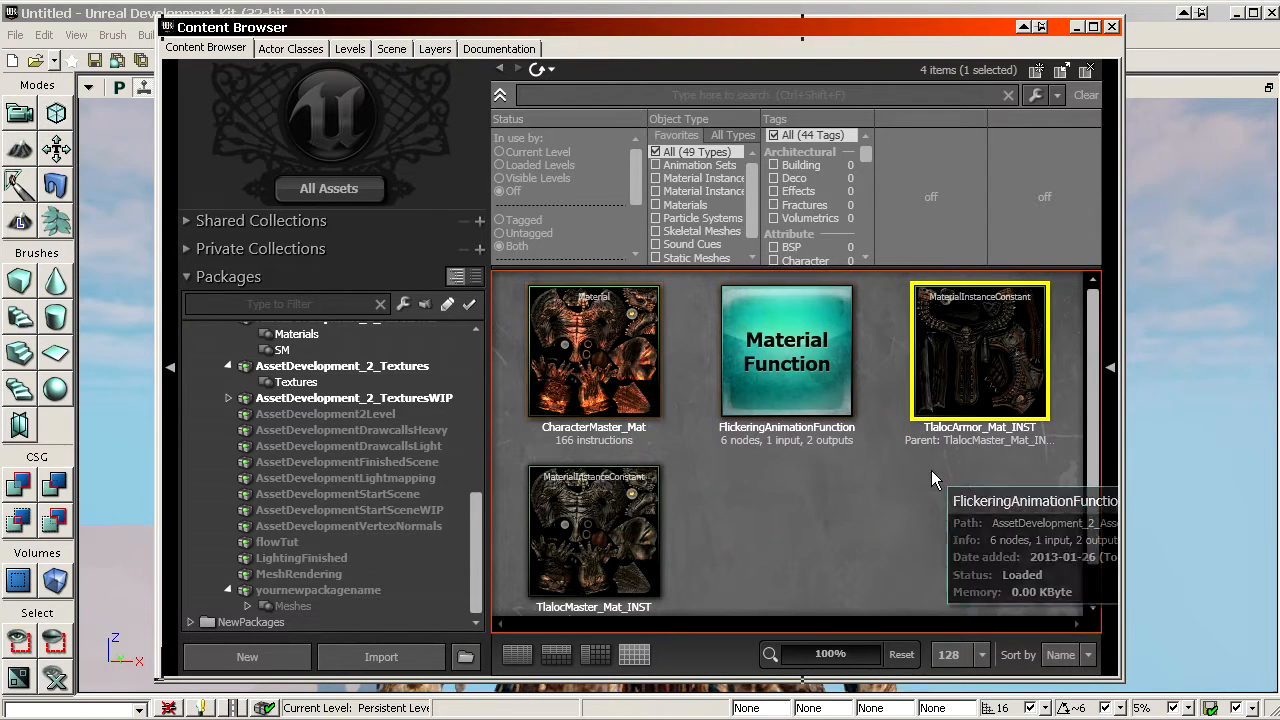
click(622, 348)
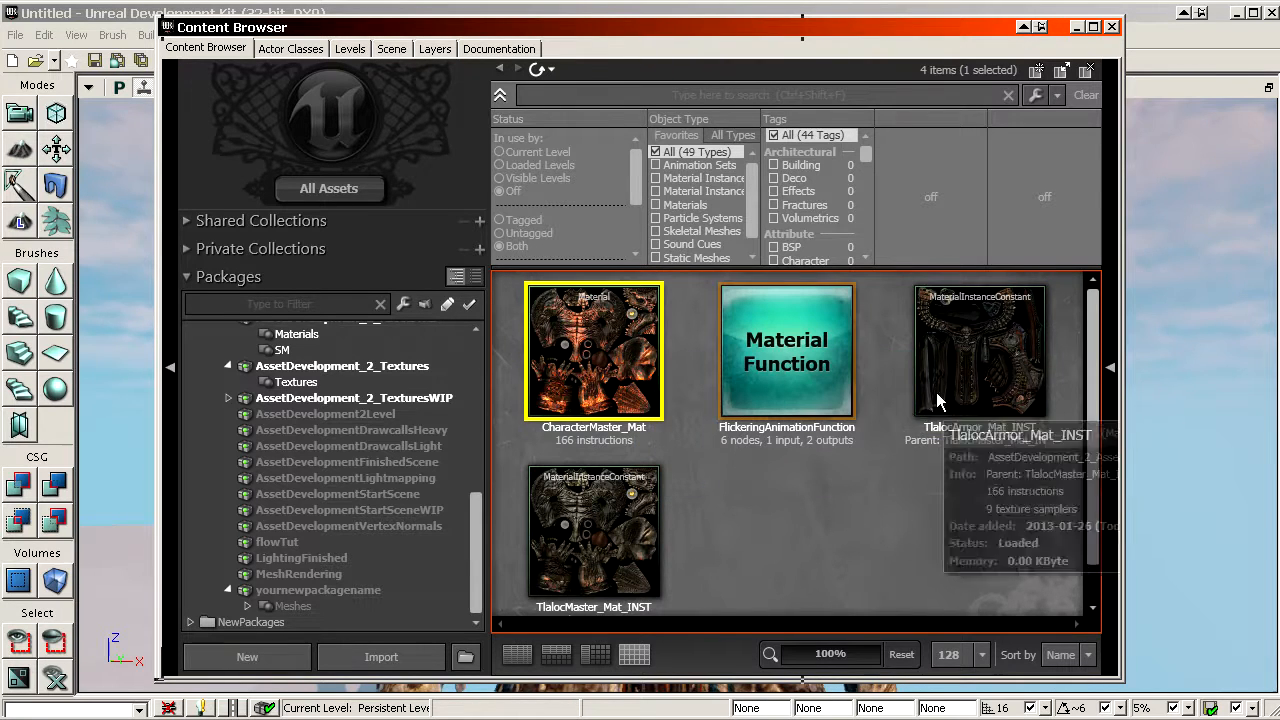
click(1008, 375)
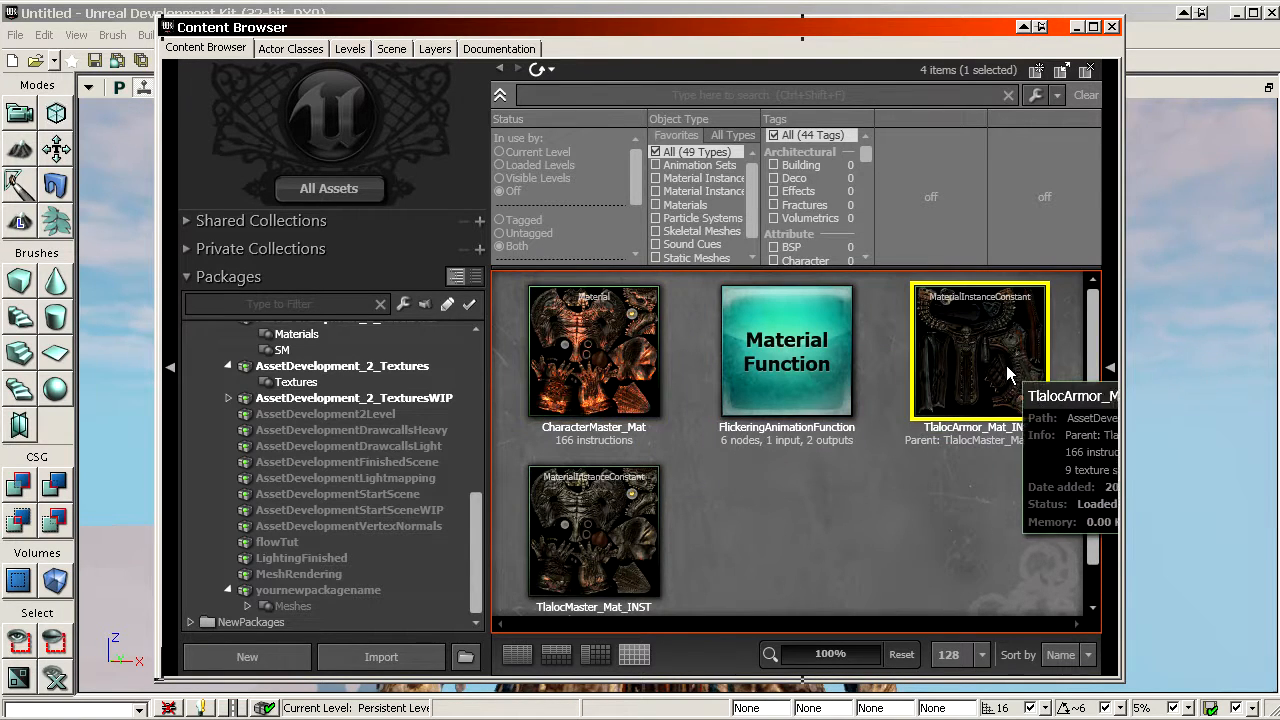
click(619, 364)
click(900, 511)
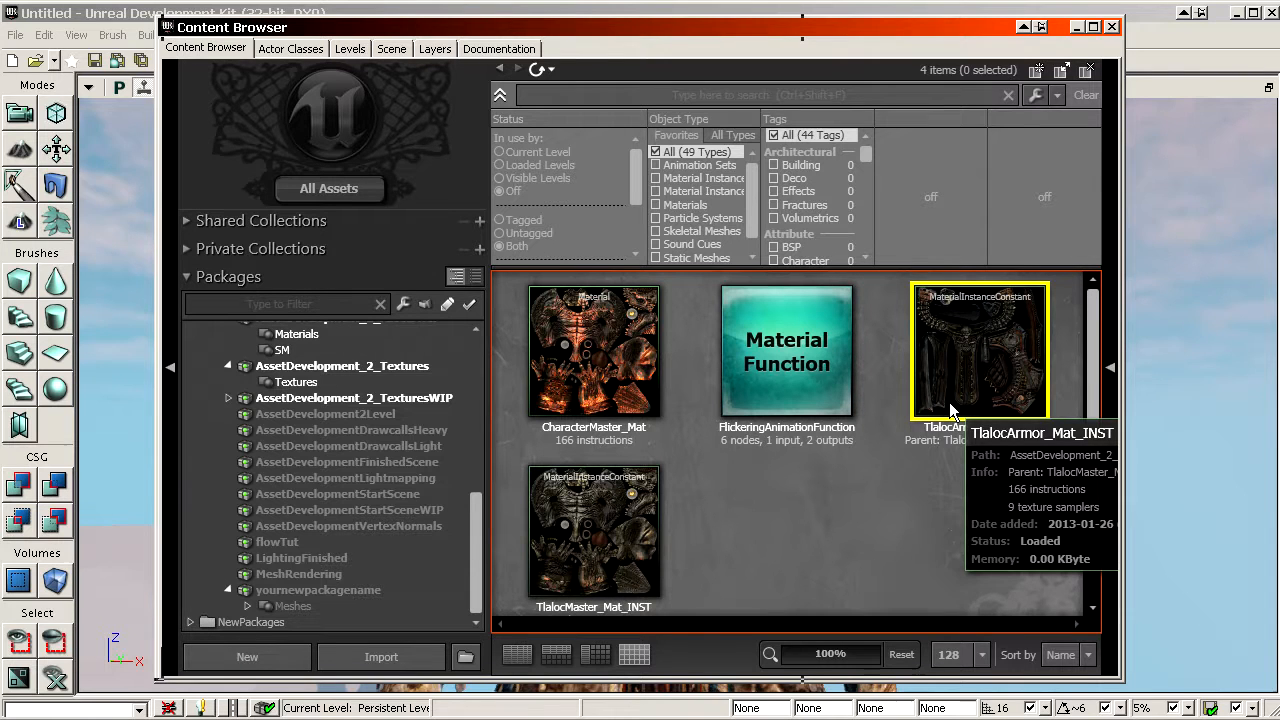
click(964, 338)
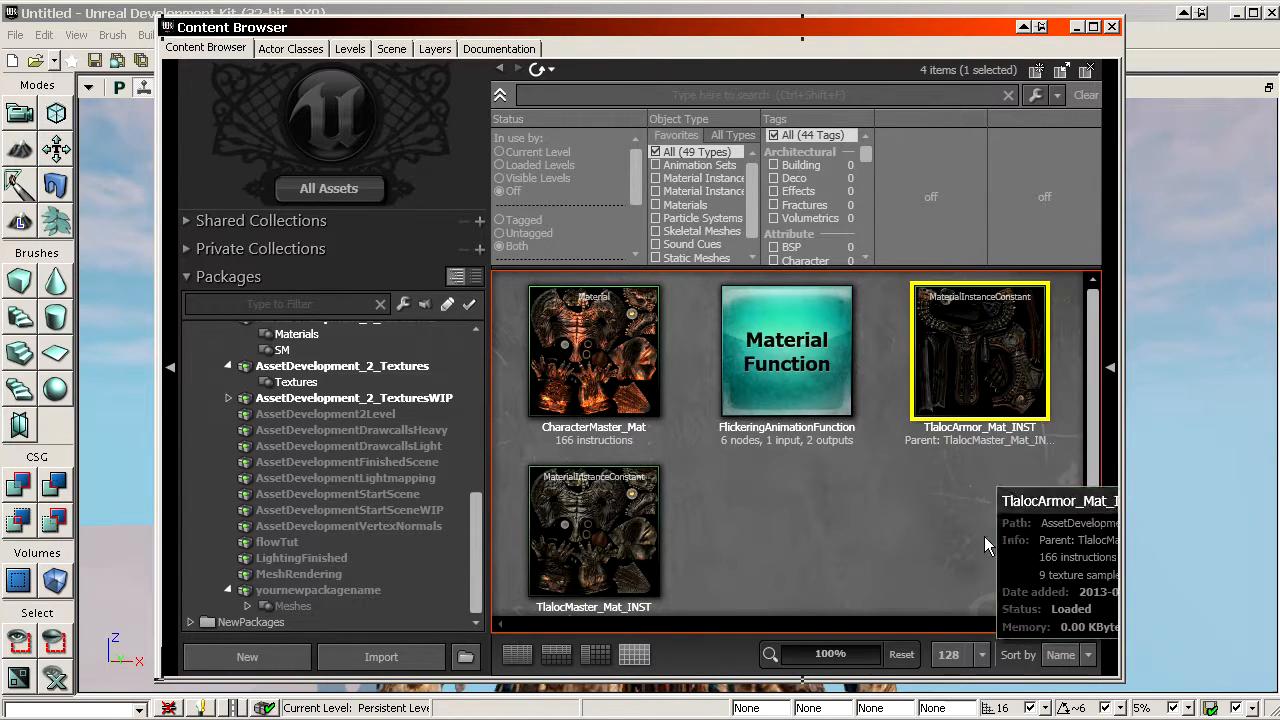